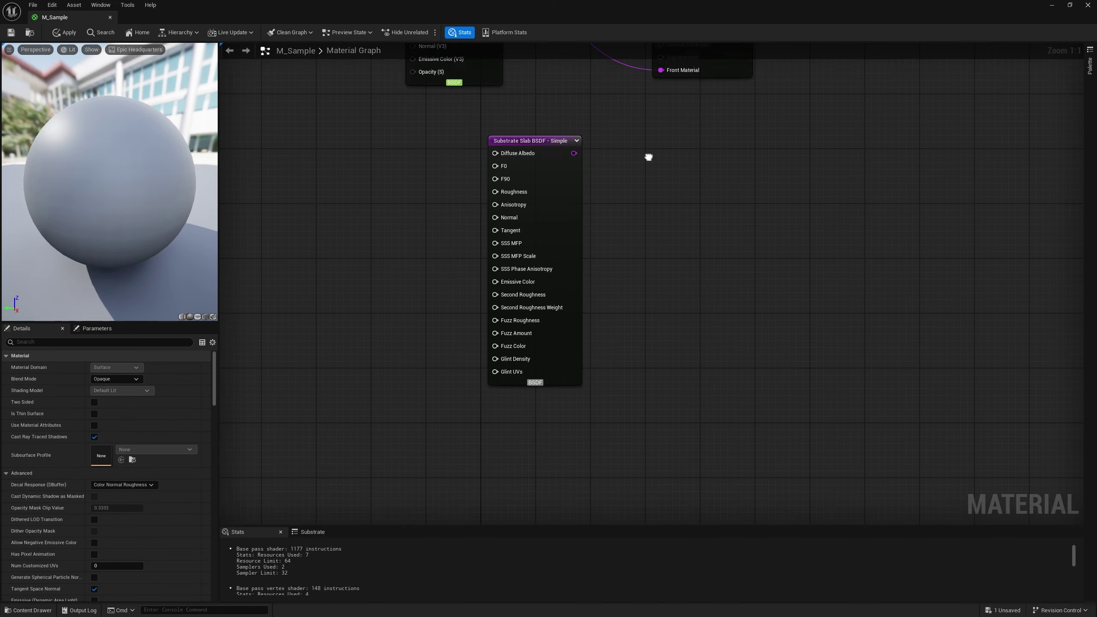
Delete the Substrate UE4 Default Shading node and connect the Substrate Slab BSDF - Simple node to M_Sample's Front Material input
right_click_drag(648, 159, 666, 311)
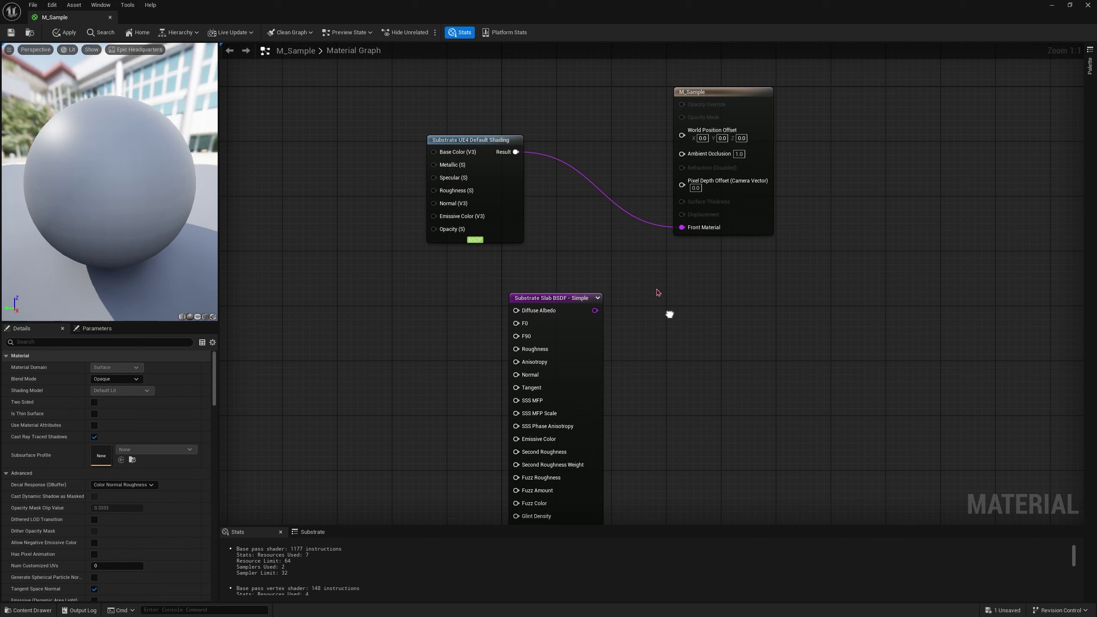
left_click(492, 164)
key("Delete")
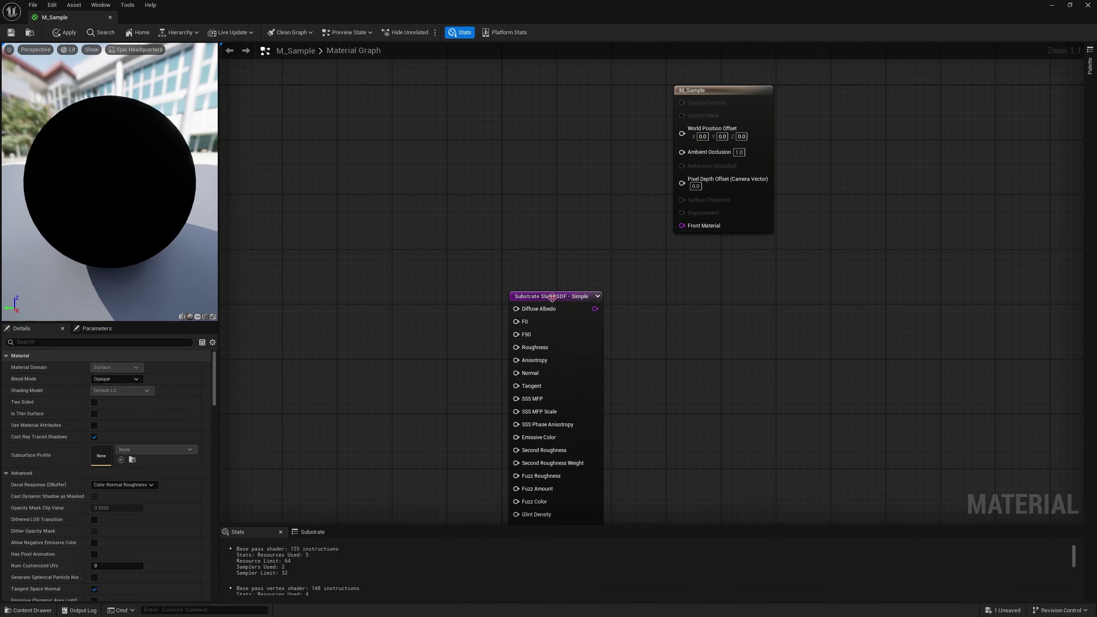
mouse_move(557, 309)
left_mouse_down()
mouse_move(447, 206)
mouse_move(691, 230)
left_mouse_up()
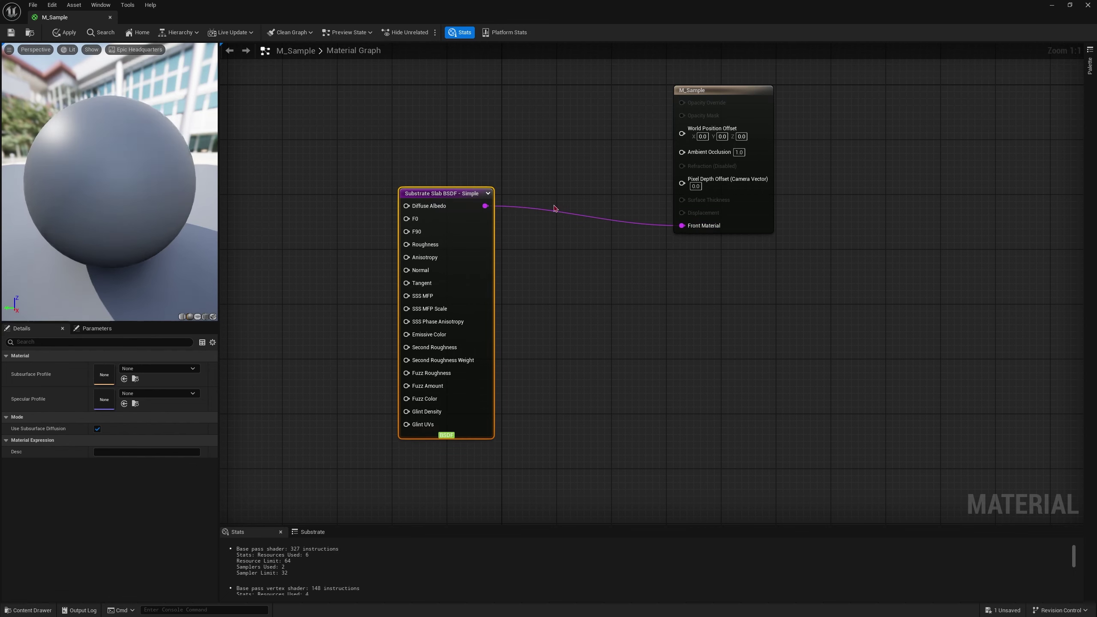
left_click_drag(464, 194, 519, 207)
right_click_drag(637, 267, 871, 287)
scroll(871, 287, "down", 3)
left_click_drag(376, 146, 779, 434)
scroll(826, 338, "up", 3)
right_click_drag(826, 338, 616, 410)
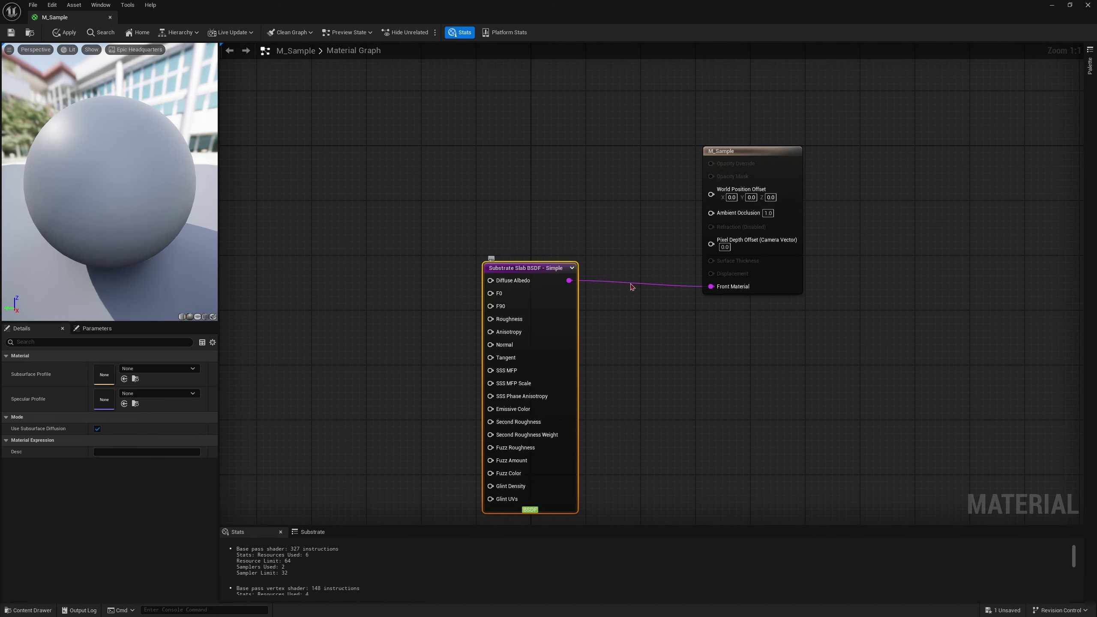
left_click(755, 244)
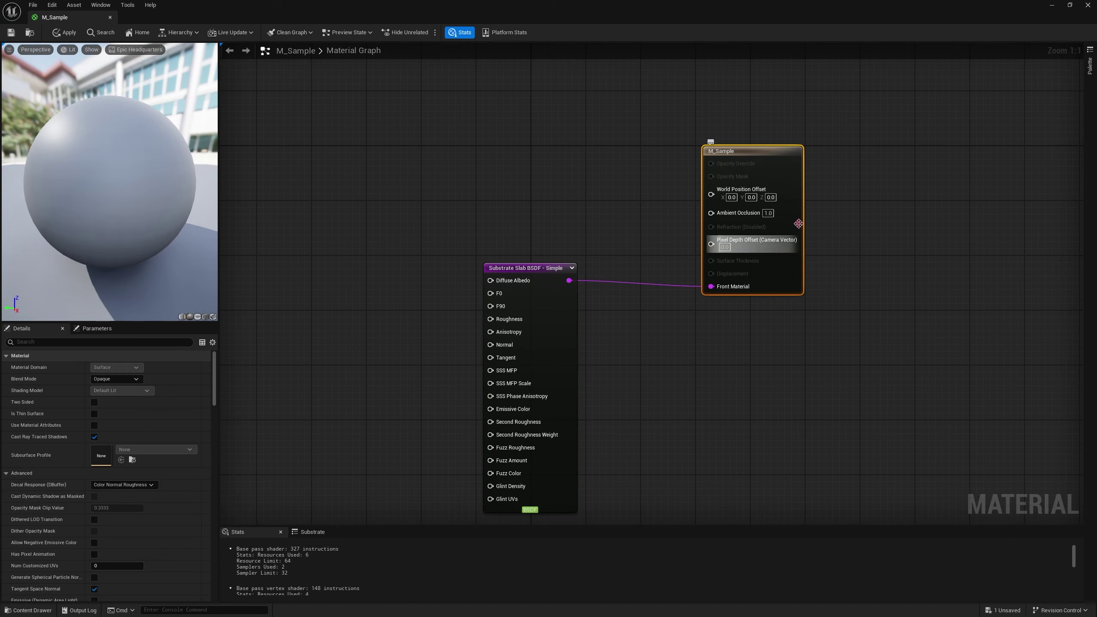
right_click_drag(455, 210, 586, 159)
left_click(227, 124)
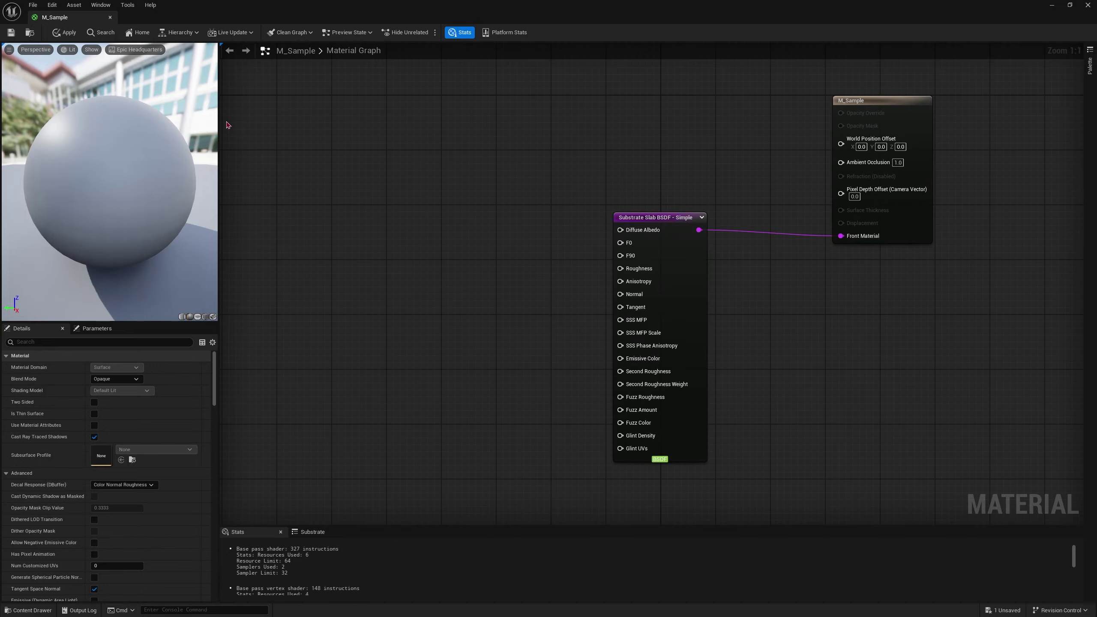
Save the M_Sample material and return to the level editor
left_click(10, 33)
left_click(1051, 4)
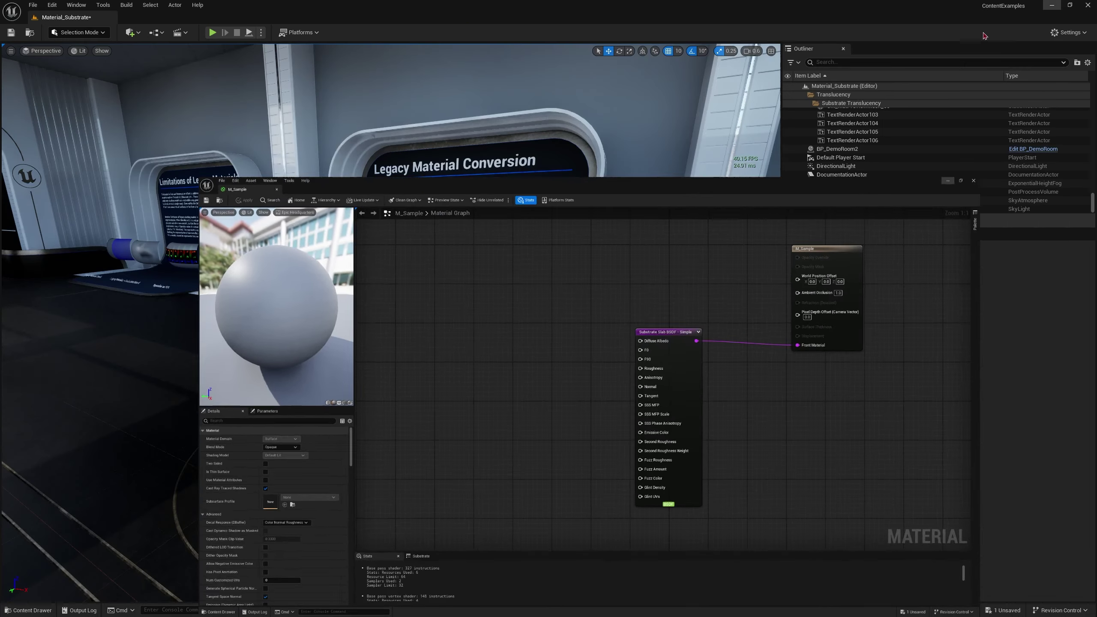
Place a sphere on the floor in front of the Legacy Material Conversion display and raise it to a Z location of 70
left_click(130, 33)
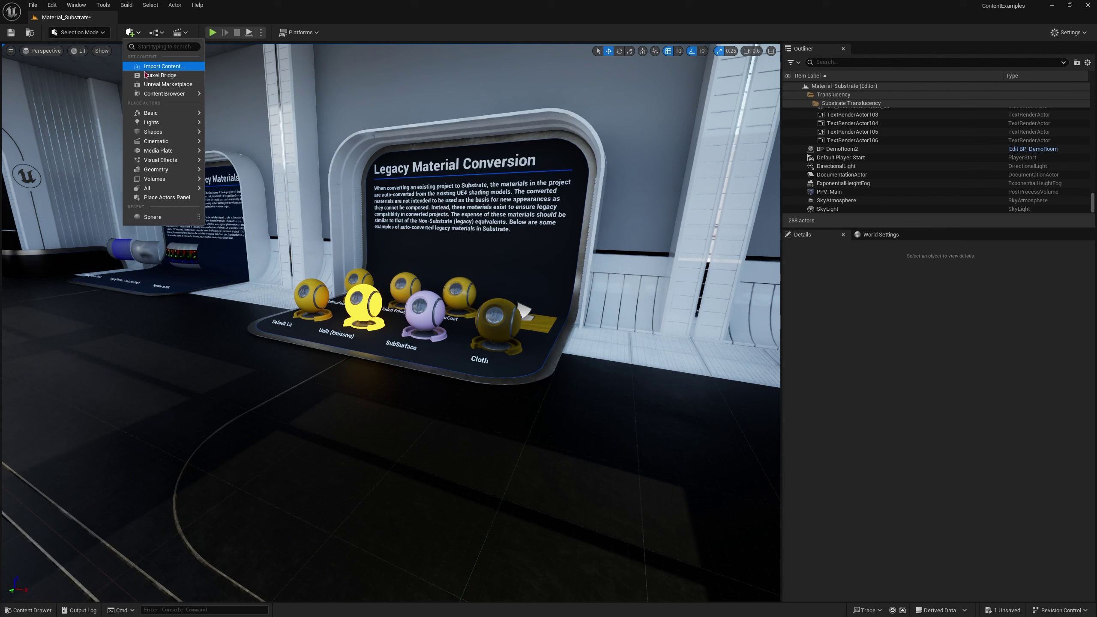
mouse_move(168, 134)
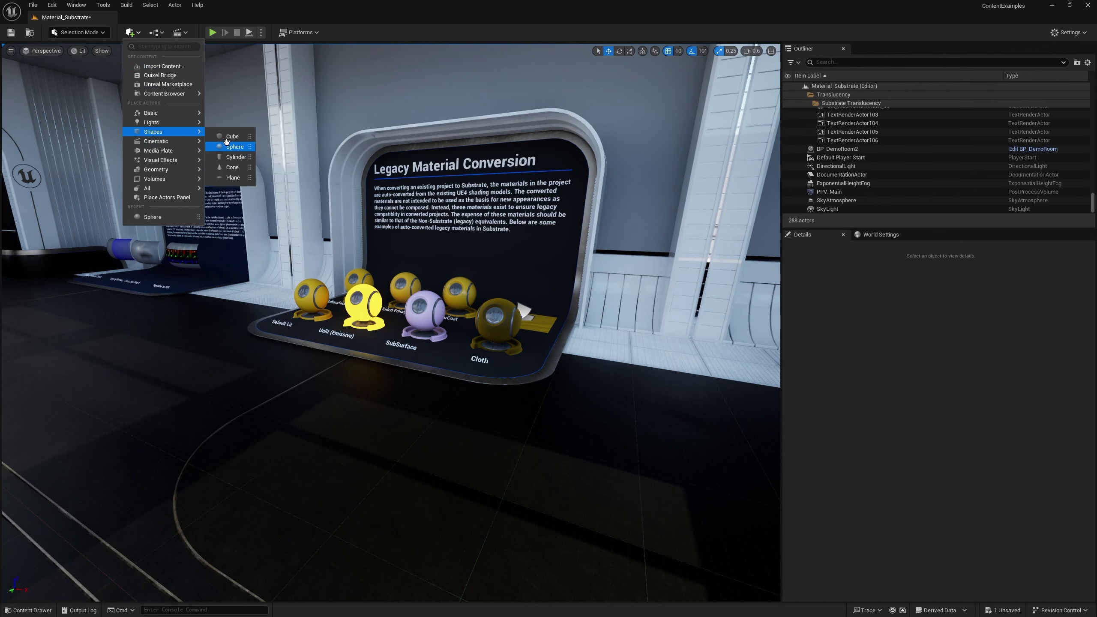
left_click_drag(239, 149, 331, 458)
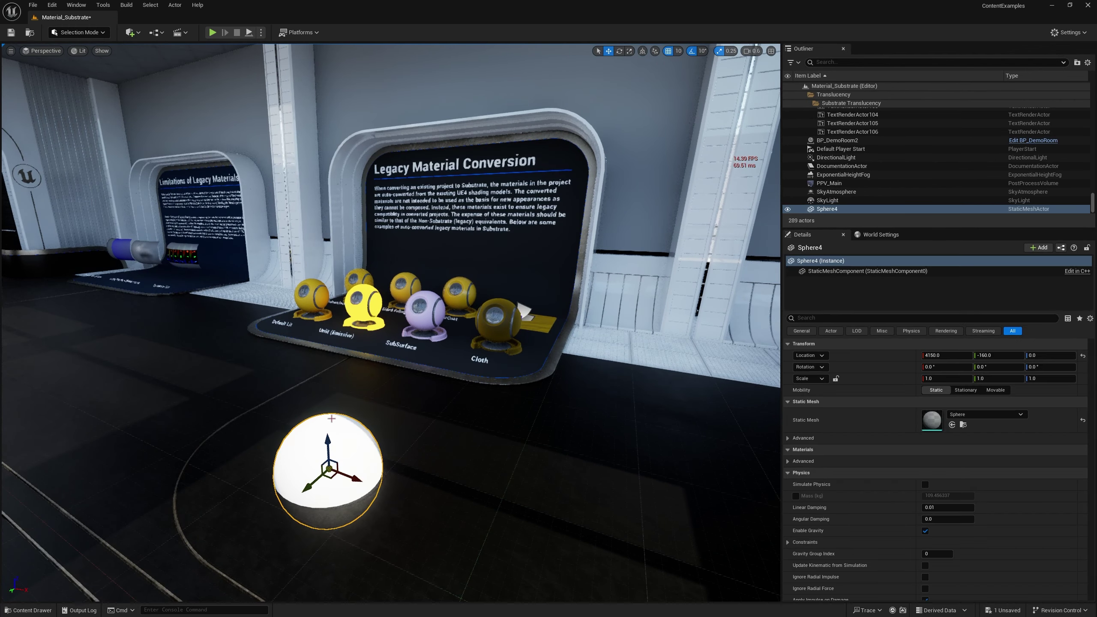
left_click_drag(332, 391, 331, 361)
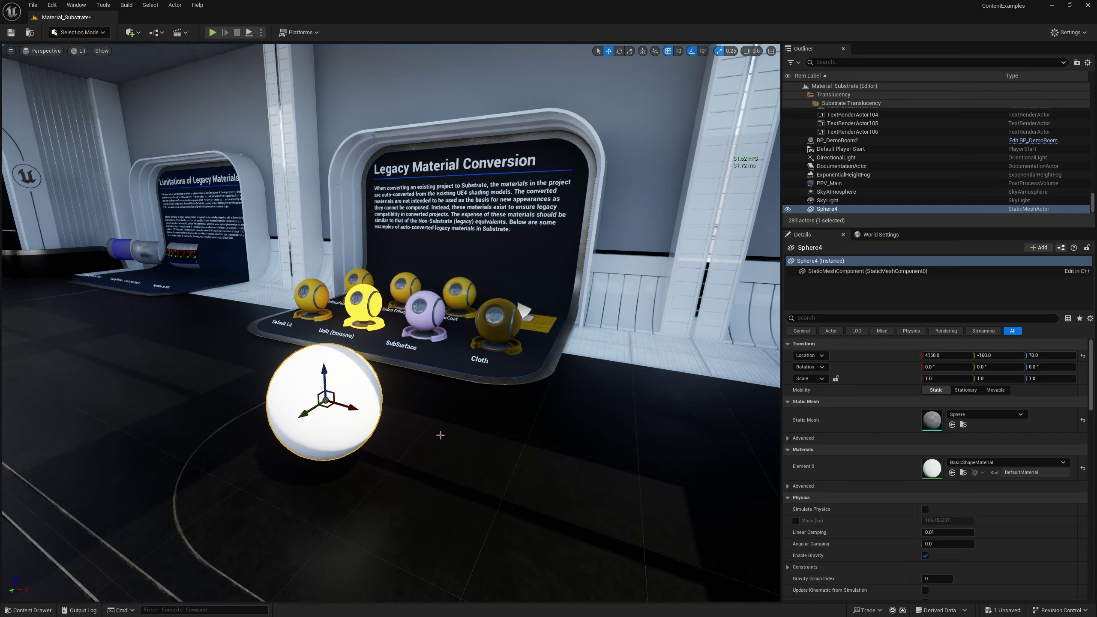
Assign the M_Sample material from the Materials folder to the new sphere
key("ctrl+space")
left_click_drag(152, 428, 344, 355)
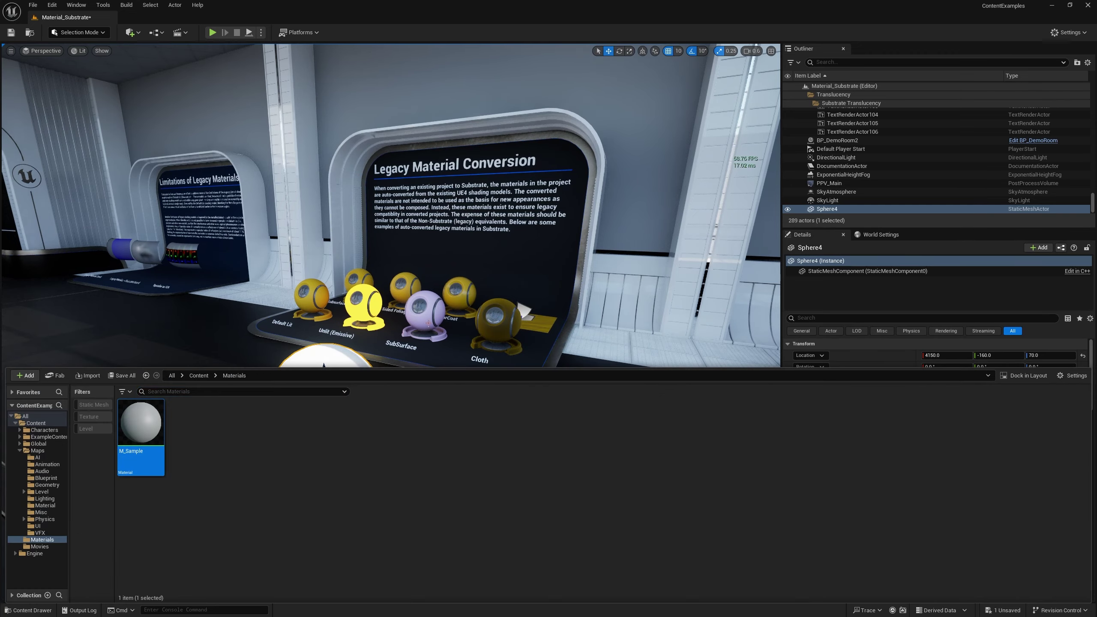
right_click_drag(344, 356, 331, 392)
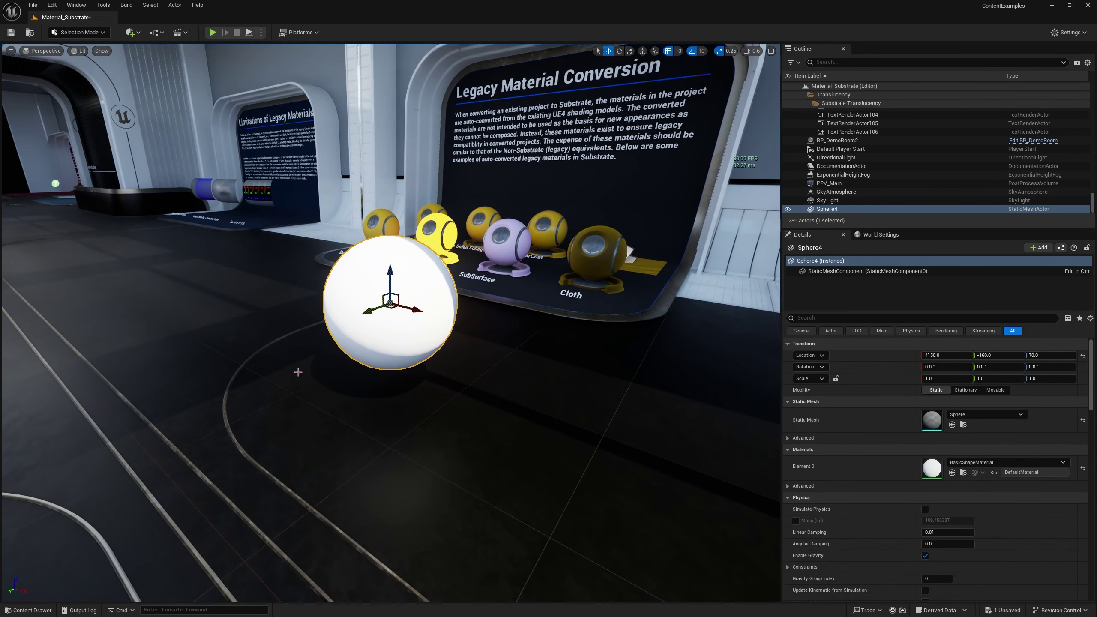
key("ctrl+space")
left_click_drag(141, 426, 408, 275)
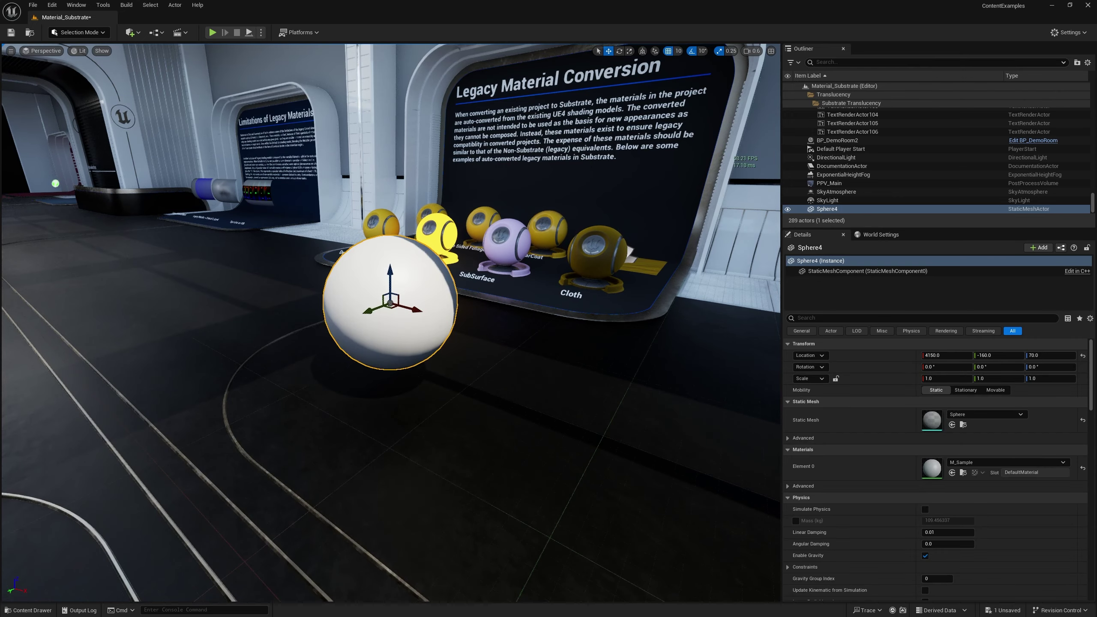
Open M_Sample from the sphere's material slot and shrink its editor window so the sphere stays visible beside the graph
double_click(945, 469)
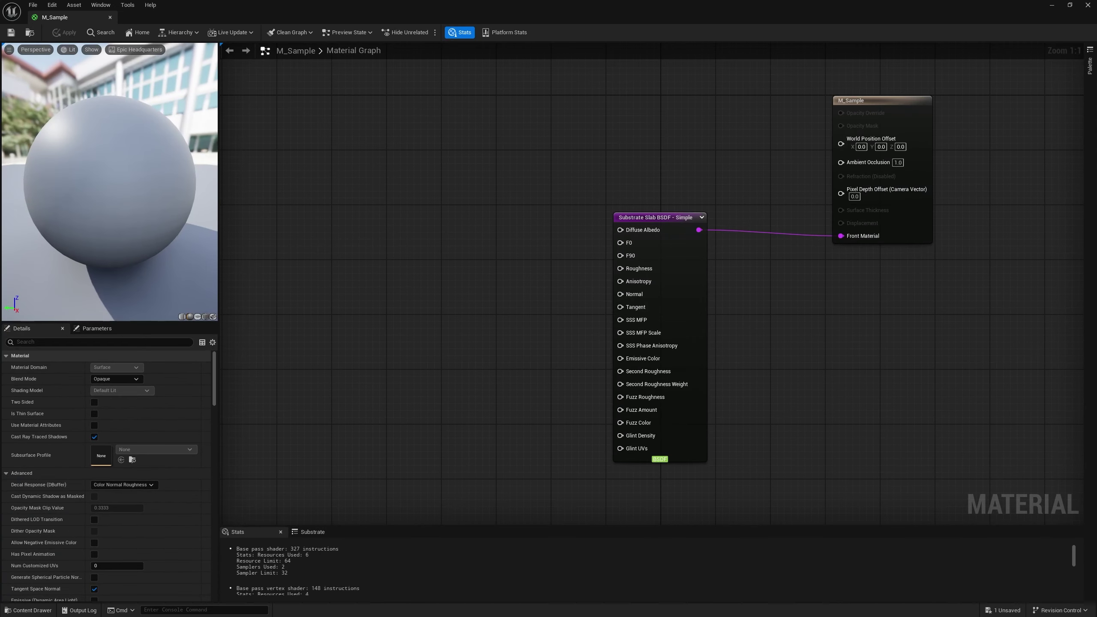
left_click_drag(273, 19, 821, 199)
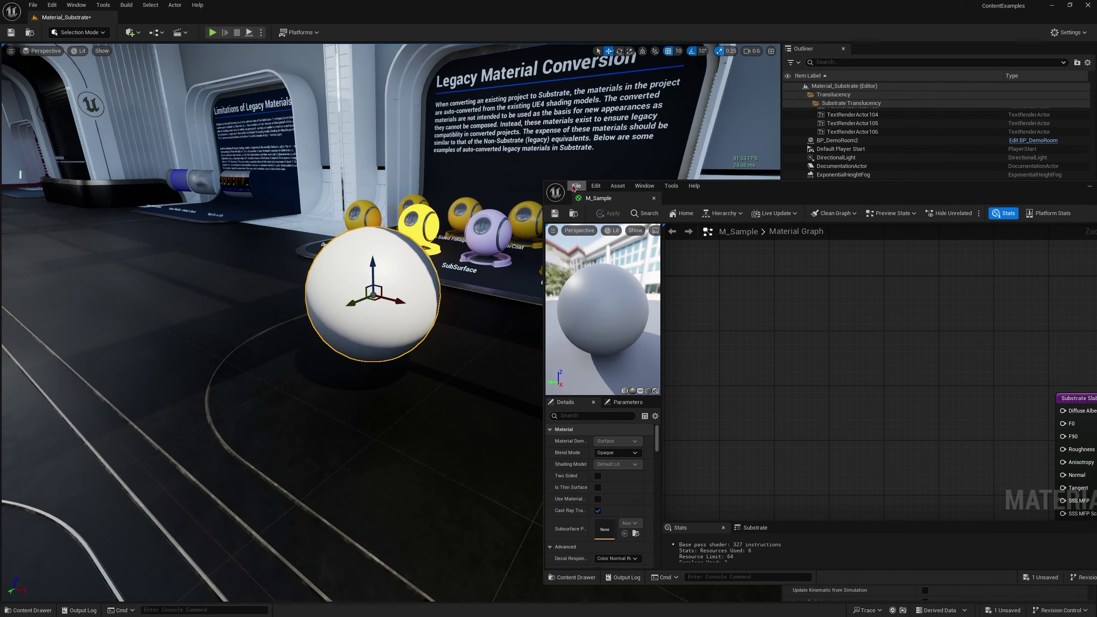
left_click_drag(543, 181, 693, 289)
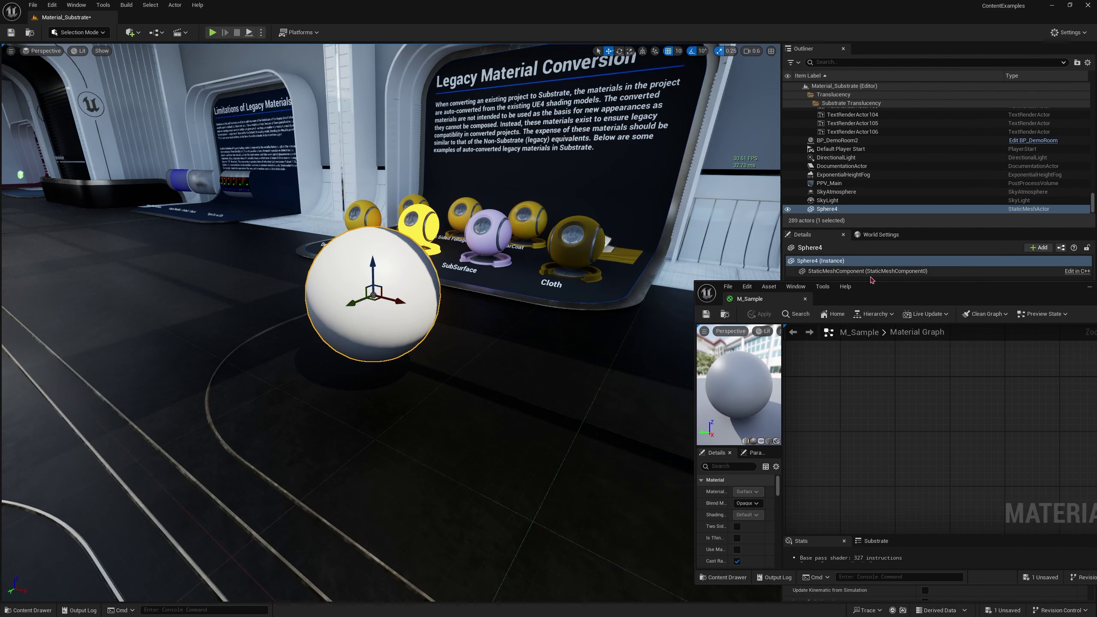
left_click_drag(888, 302, 832, 242)
right_click_drag(945, 382, 756, 303)
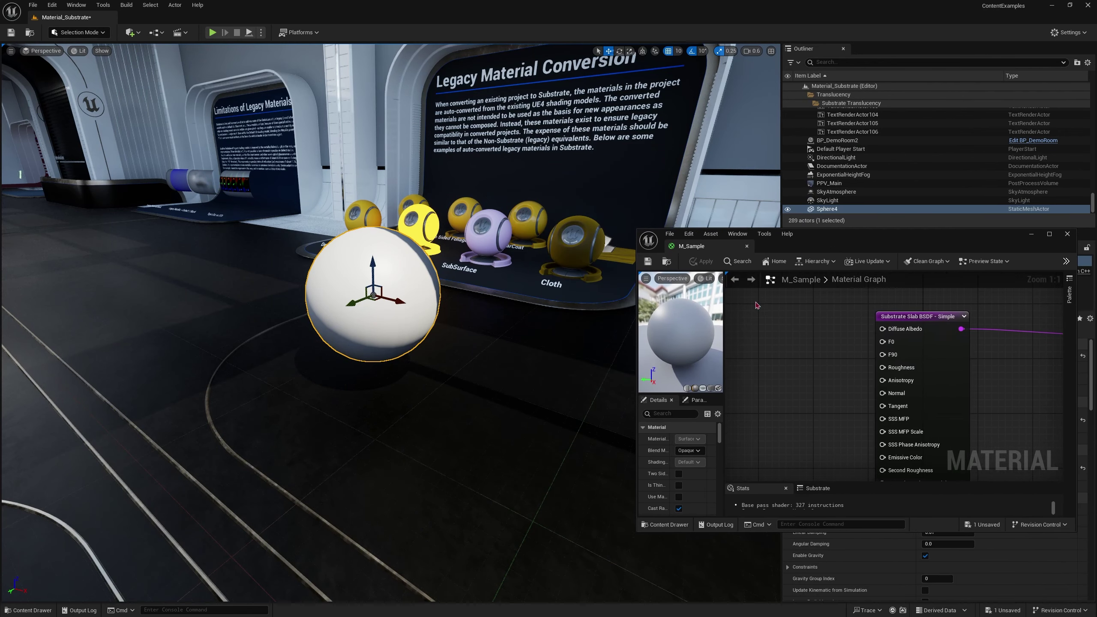
Add a Constant3Vector node and connect its output to the Diffuse Albedo input of the Substrate Slab BSDF node
right_click_drag(817, 353, 868, 324)
scroll(831, 332, "down", 2)
scroll(876, 318, "up", 2)
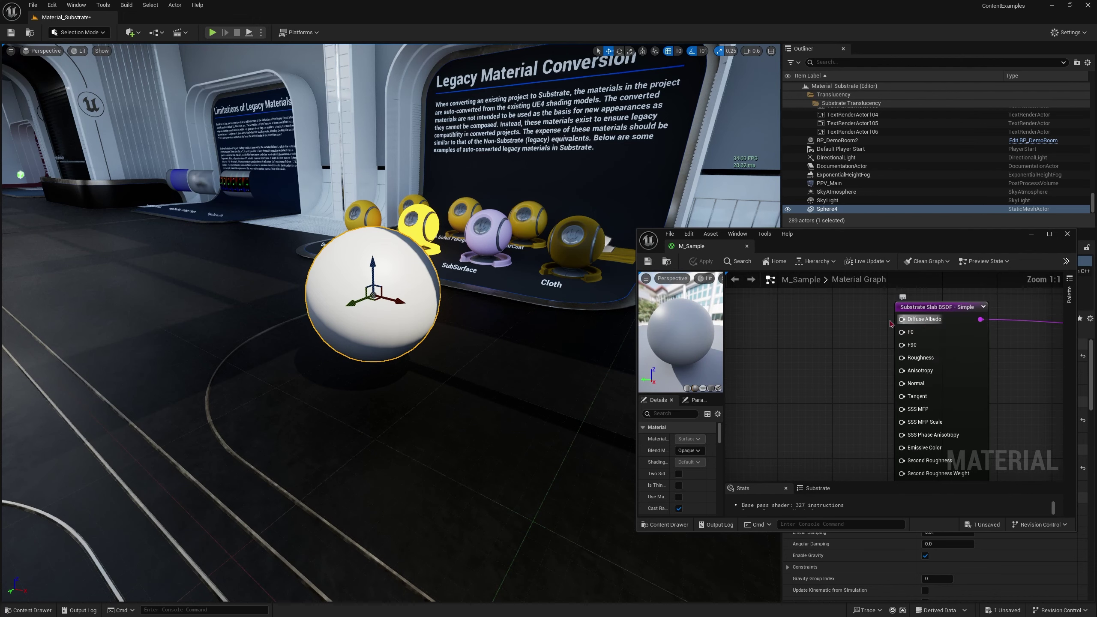
right_click(797, 311)
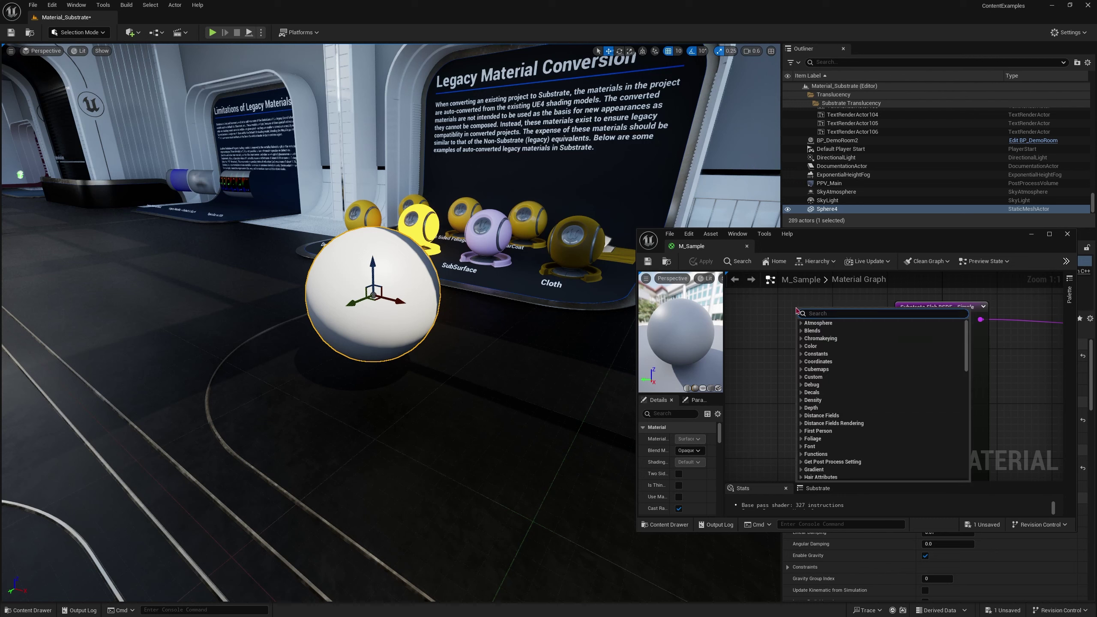
type("consta")
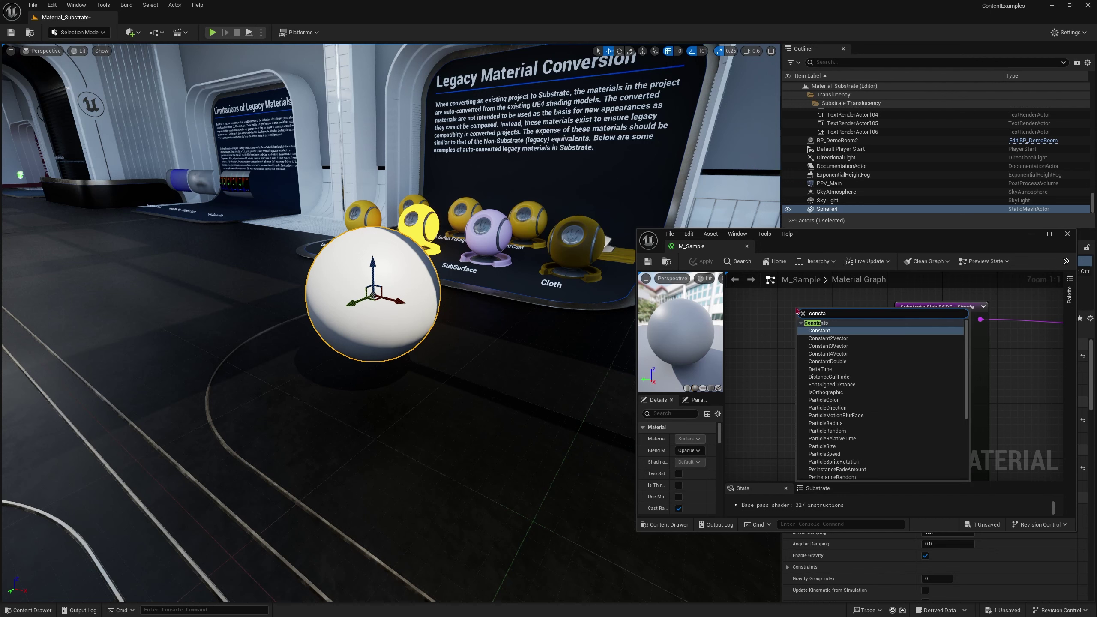
key("Down")
key("Down")
key("Return")
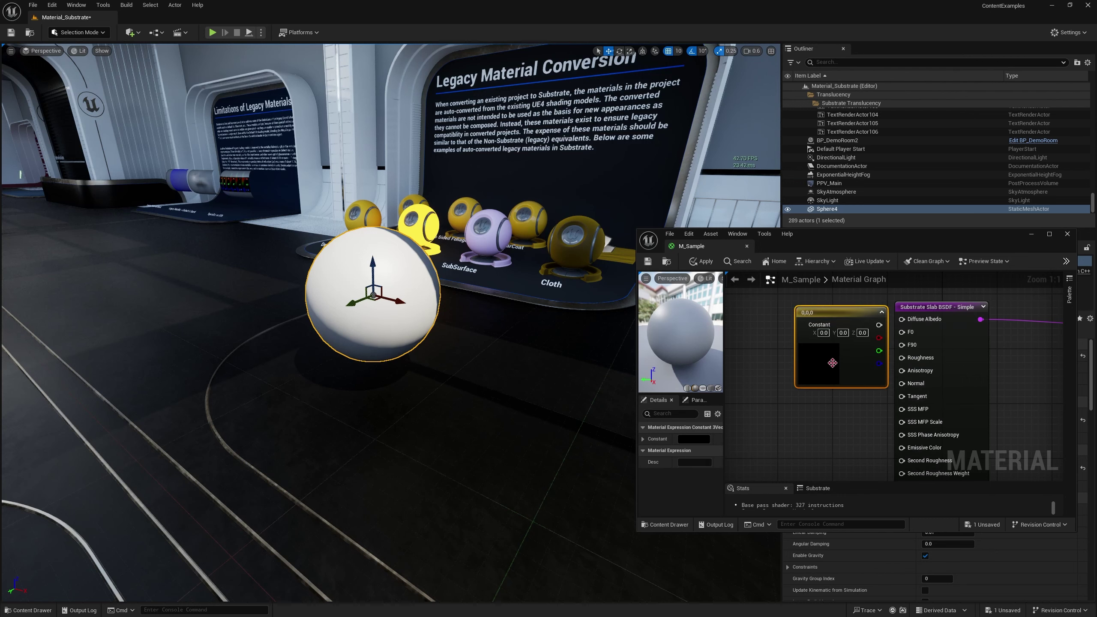
left_click_drag(832, 362, 793, 357)
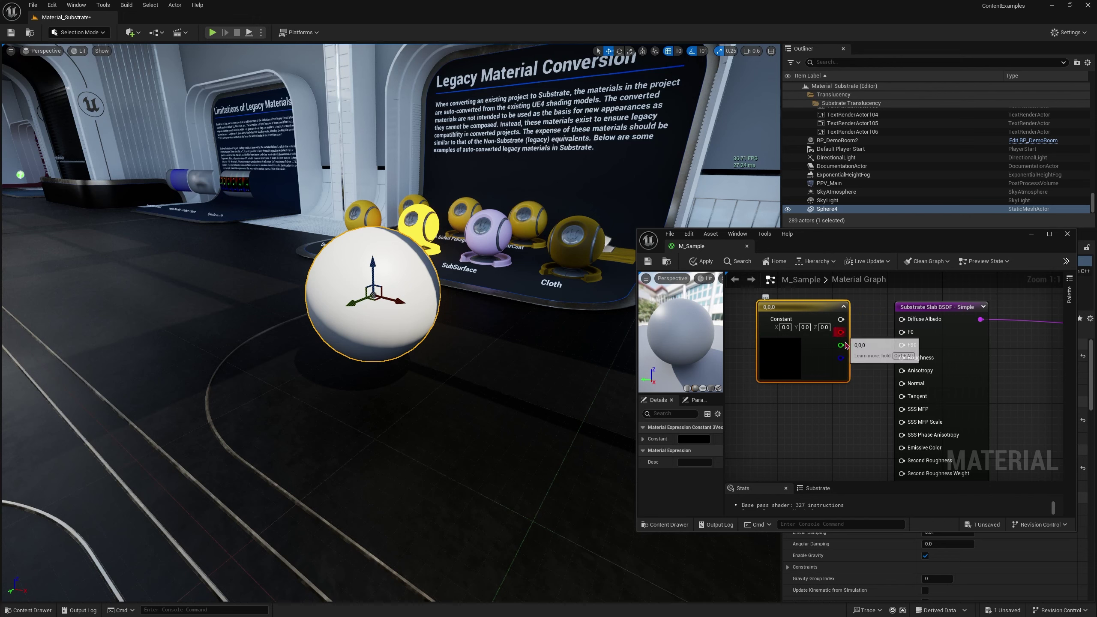
left_click_drag(840, 319, 935, 323)
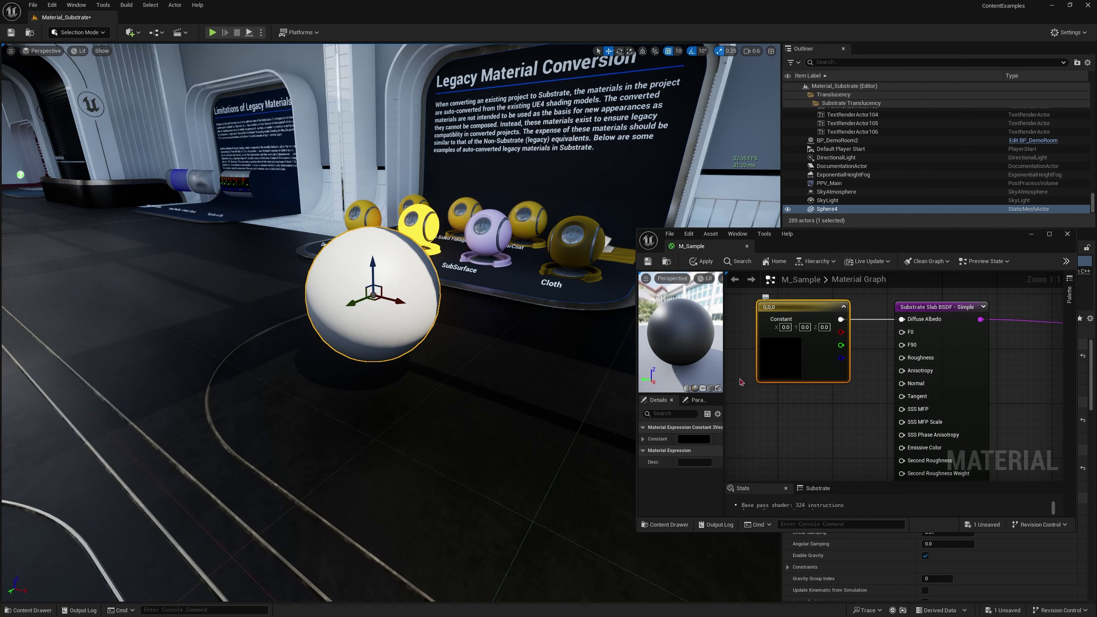
Set the constant's color to red with R 0.760417, G 0.091092 and B 0.091092, and apply the material changes
left_click(692, 441)
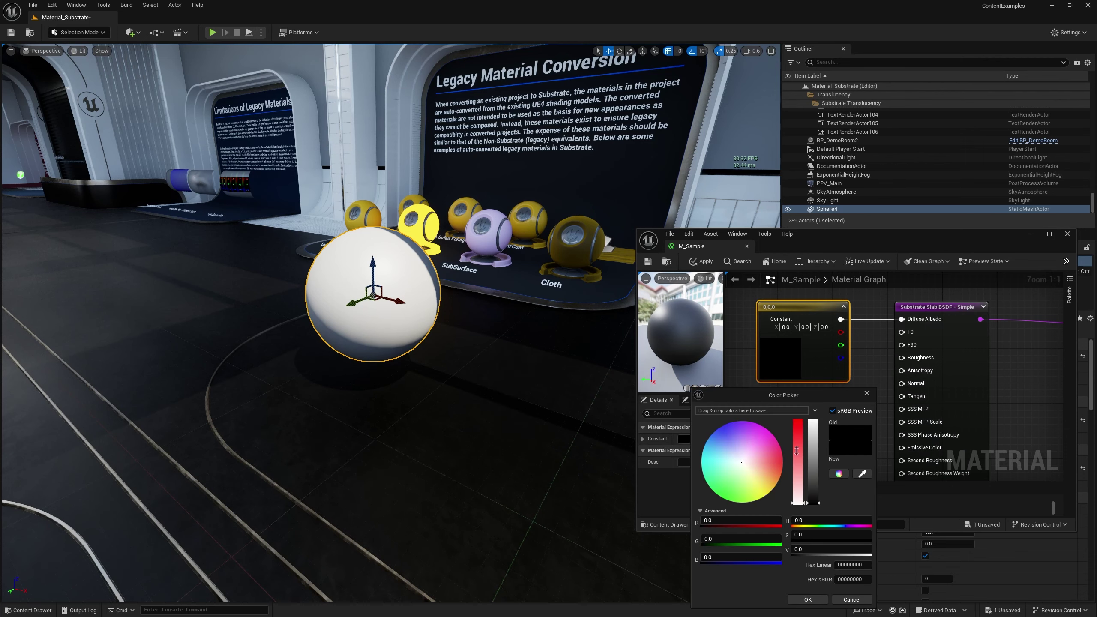
left_click_drag(797, 450, 797, 430)
left_click(813, 440)
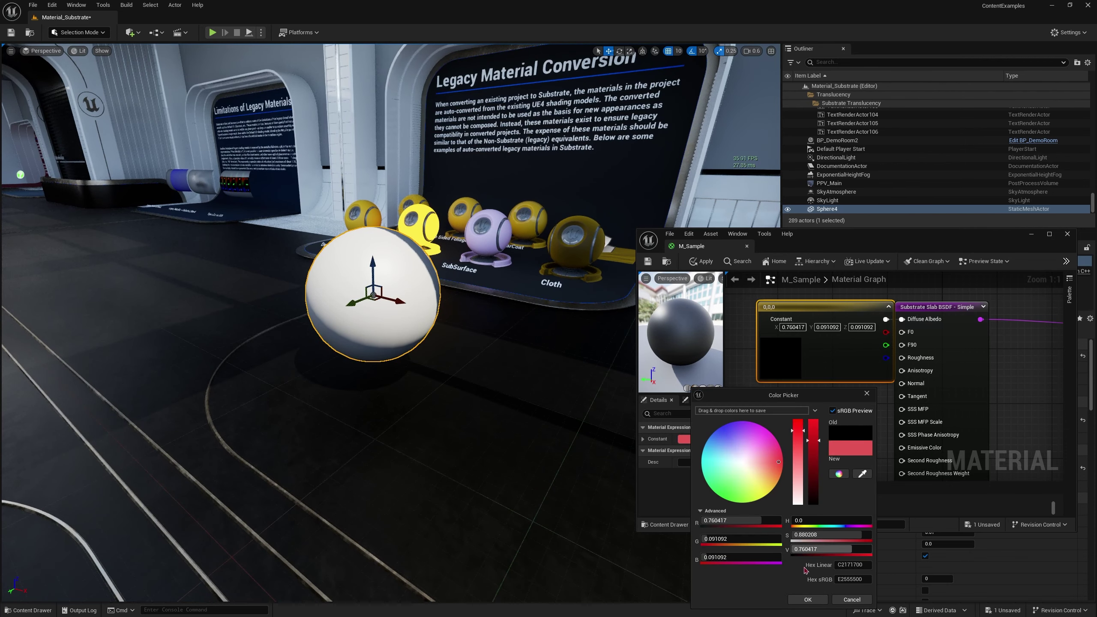
left_click(807, 599)
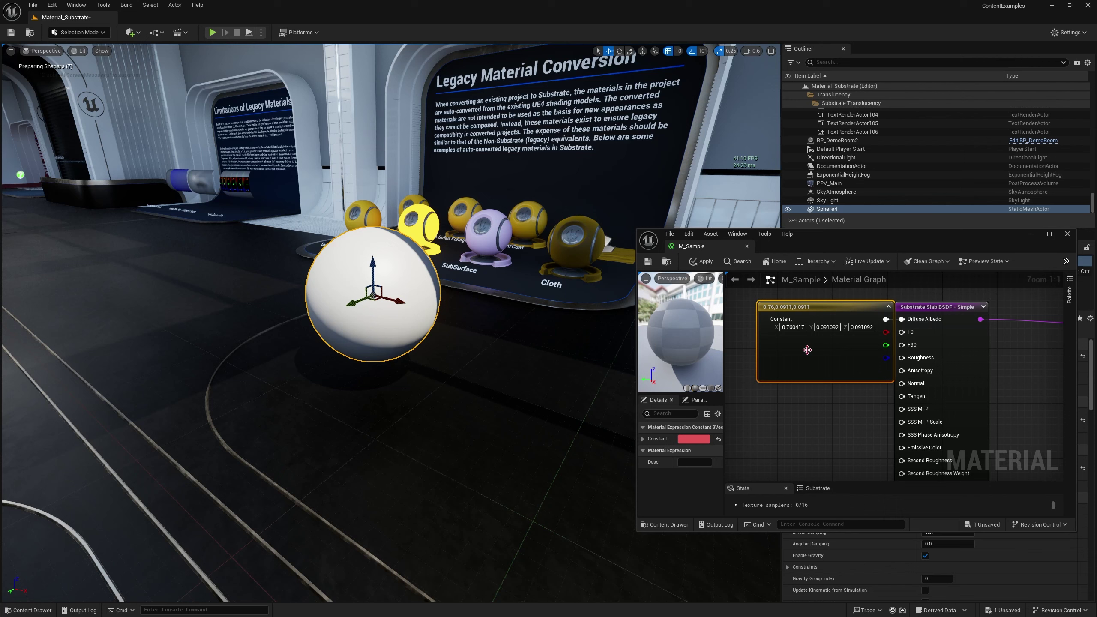
left_click(705, 262)
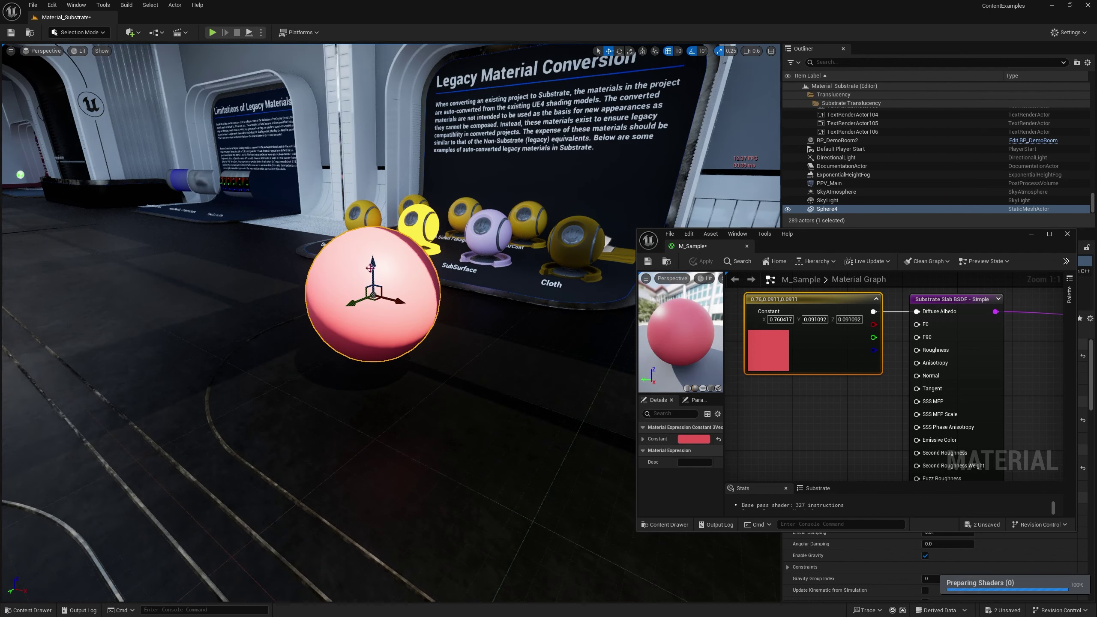
Reframe the sphere in the level viewport, make the material editor window taller and deselect the color constant
mouse_move(393, 241)
right_mouse_down()
mouse_move(387, 218)
mouse_move(393, 226)
right_mouse_up()
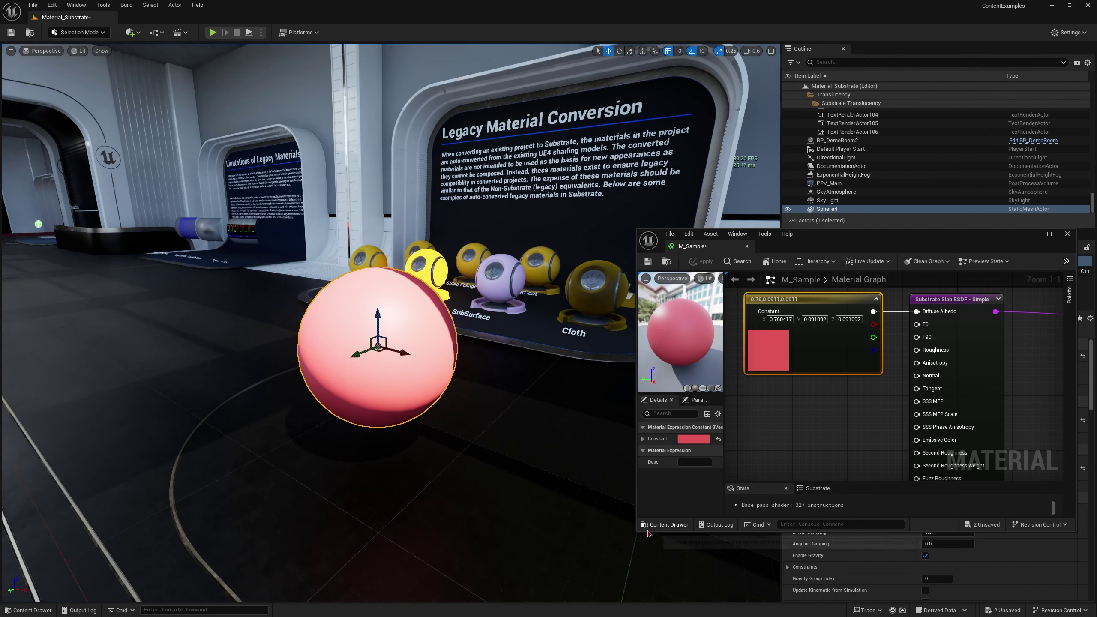
left_click_drag(649, 536, 649, 592)
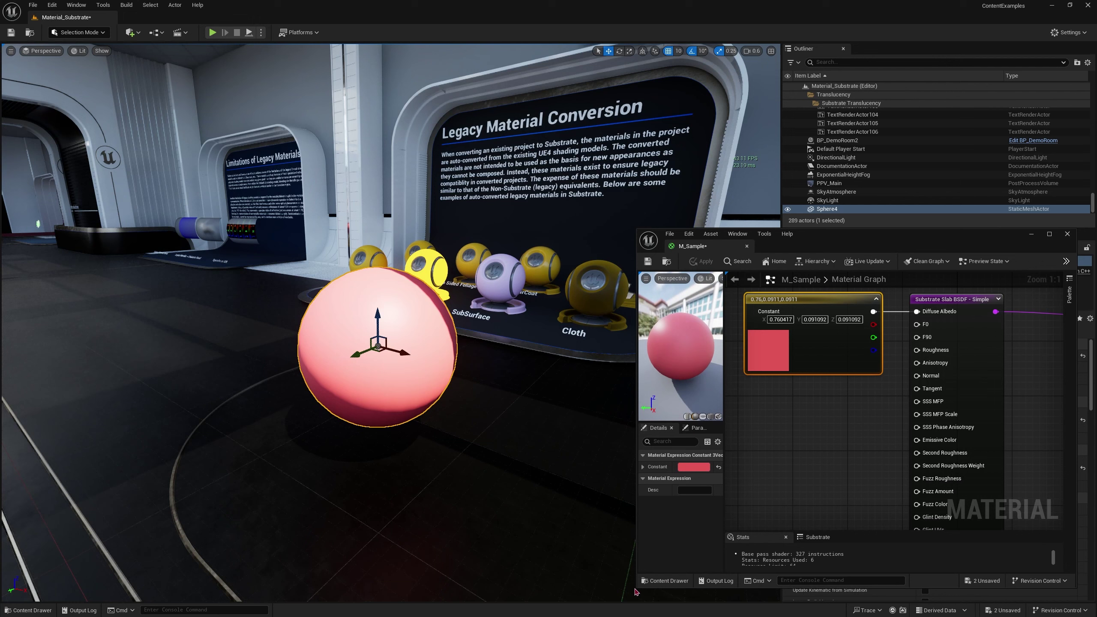
left_click(821, 417)
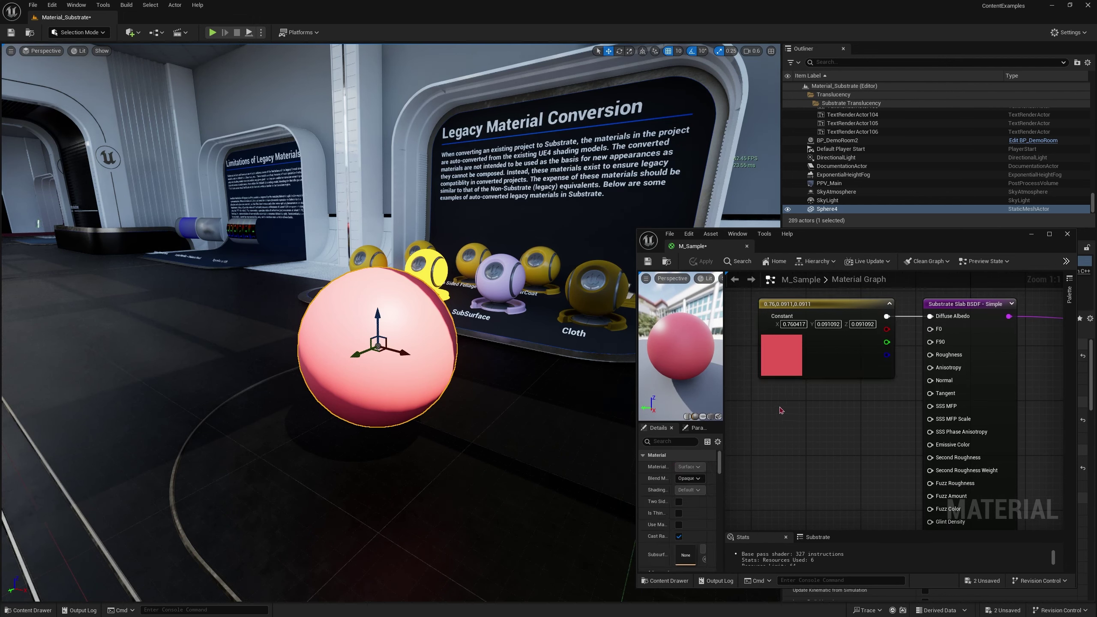
left_click(778, 501)
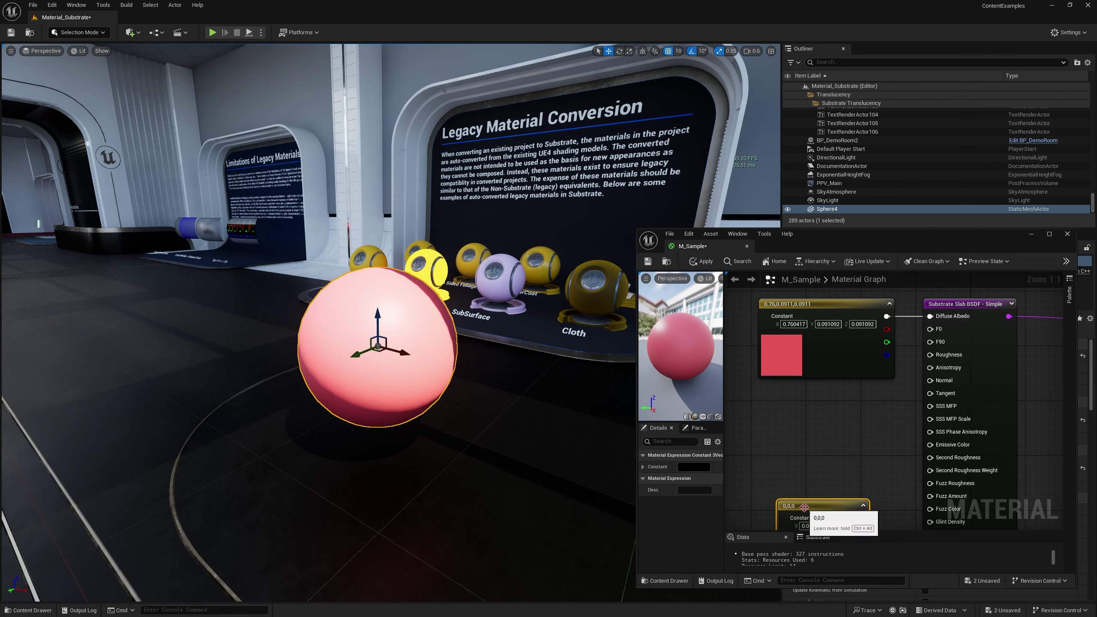
left_click_drag(804, 507, 822, 405)
key("Delete")
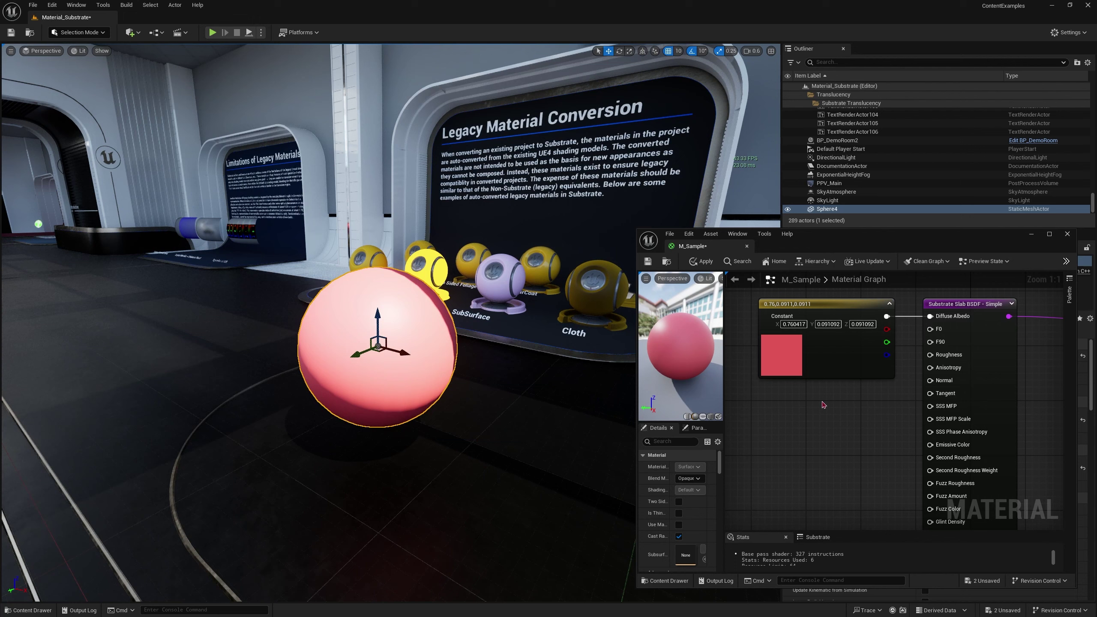
Save all modified assets and check the description of the slab's Diffuse Albedo input
key("ctrl+shift+s")
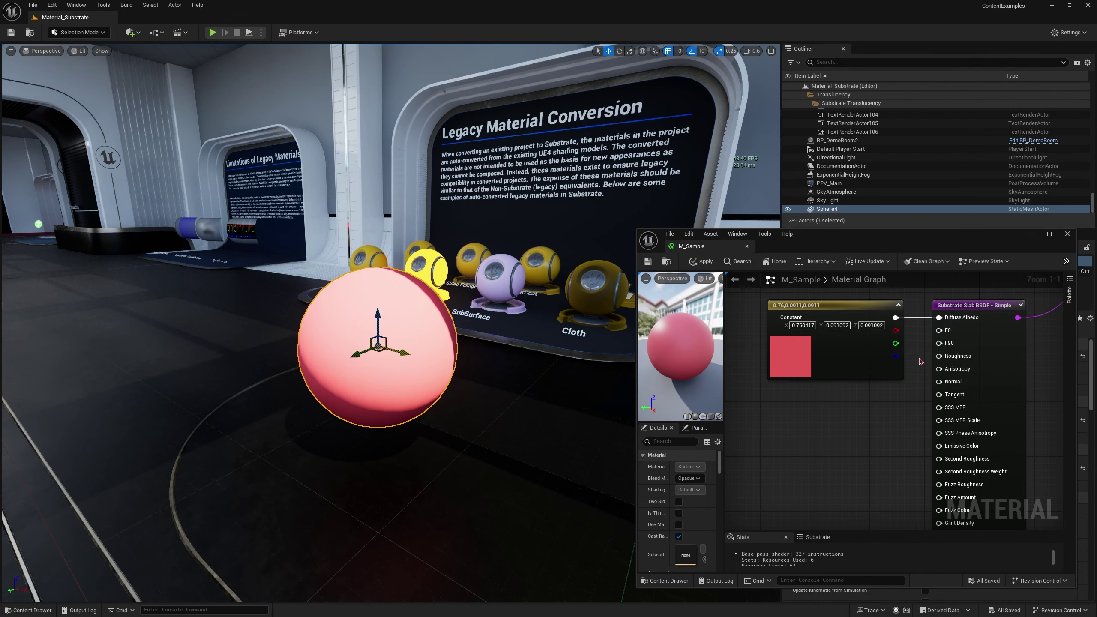
mouse_move(952, 345)
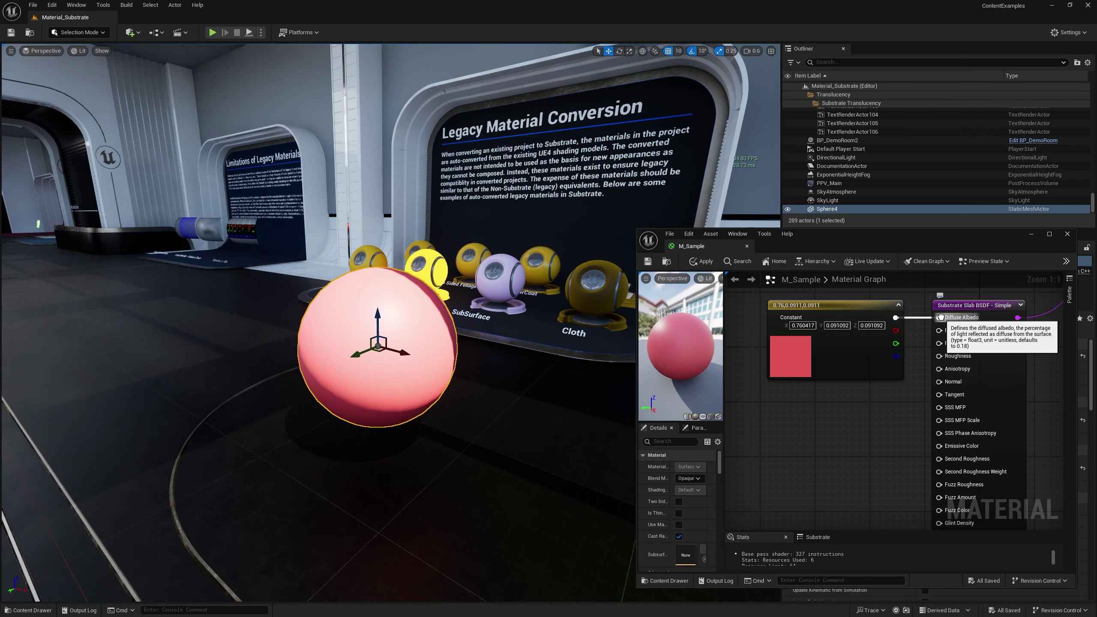
Move the red constant's connection from Diffuse Albedo to the slab's F90 input, save the material and view the sphere's edge in the level
left_click_drag(939, 318, 945, 345, "ctrl")
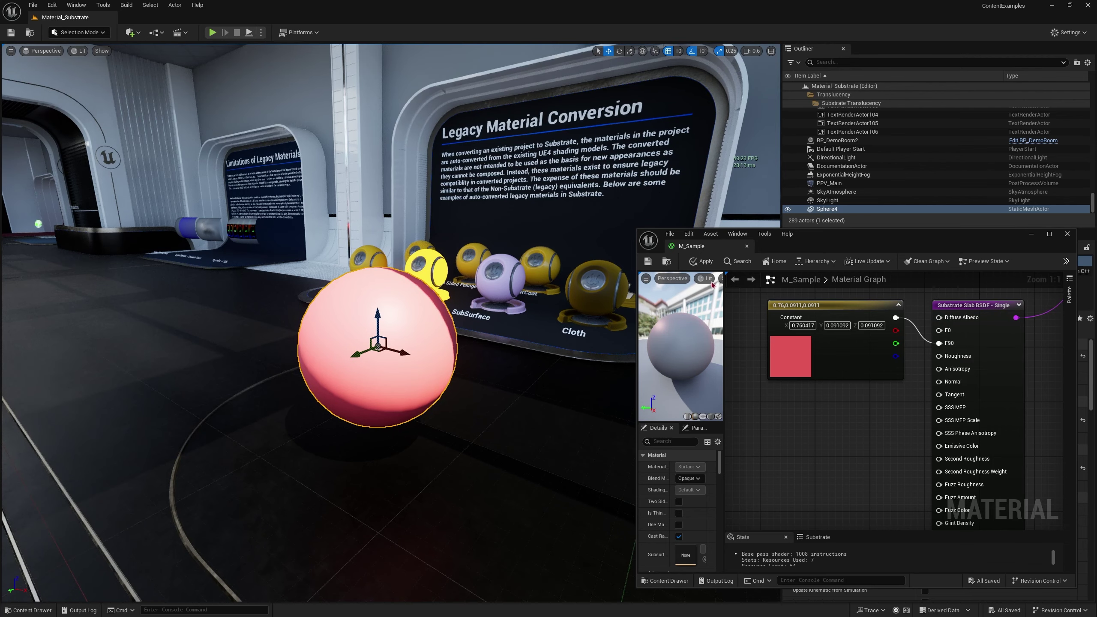
left_click(647, 262)
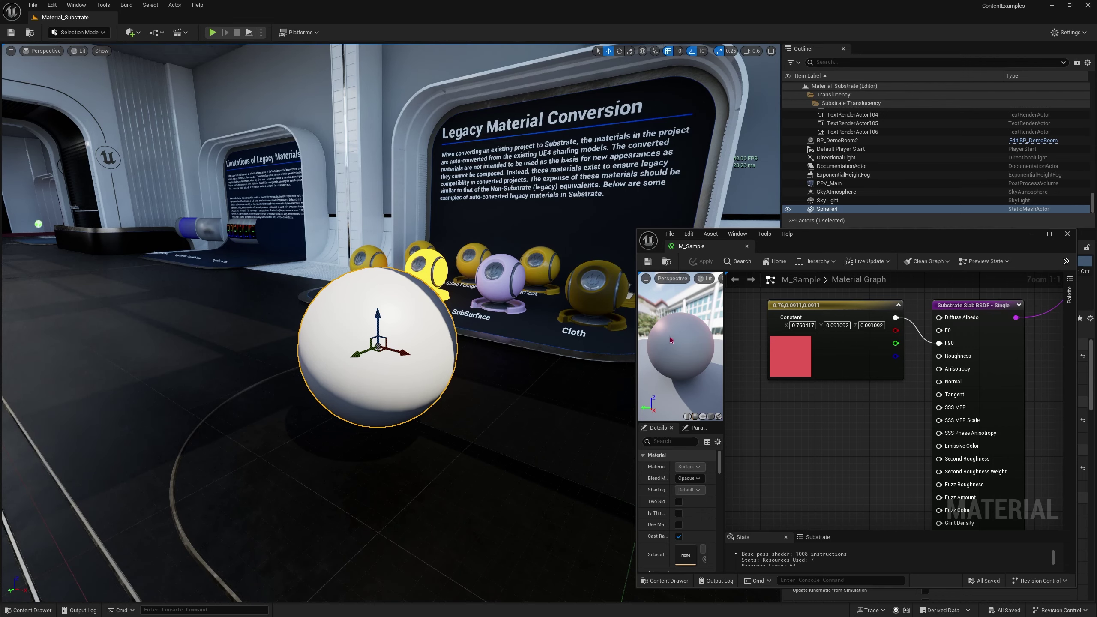
key("w")
right_click_drag(293, 368, 235, 368)
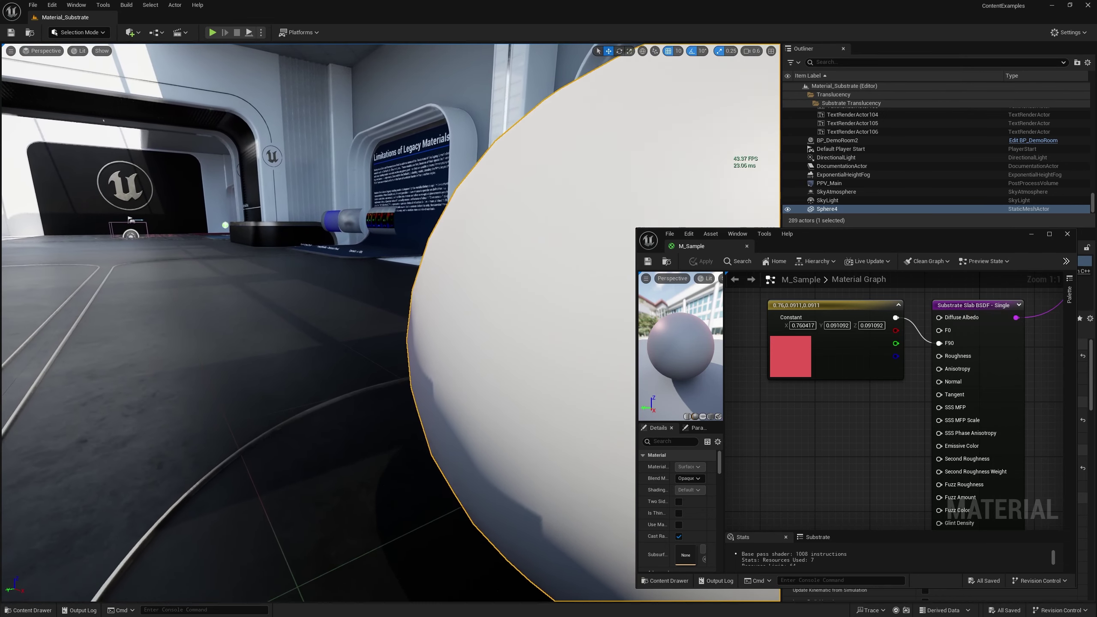
right_click_drag(299, 413, 299, 414)
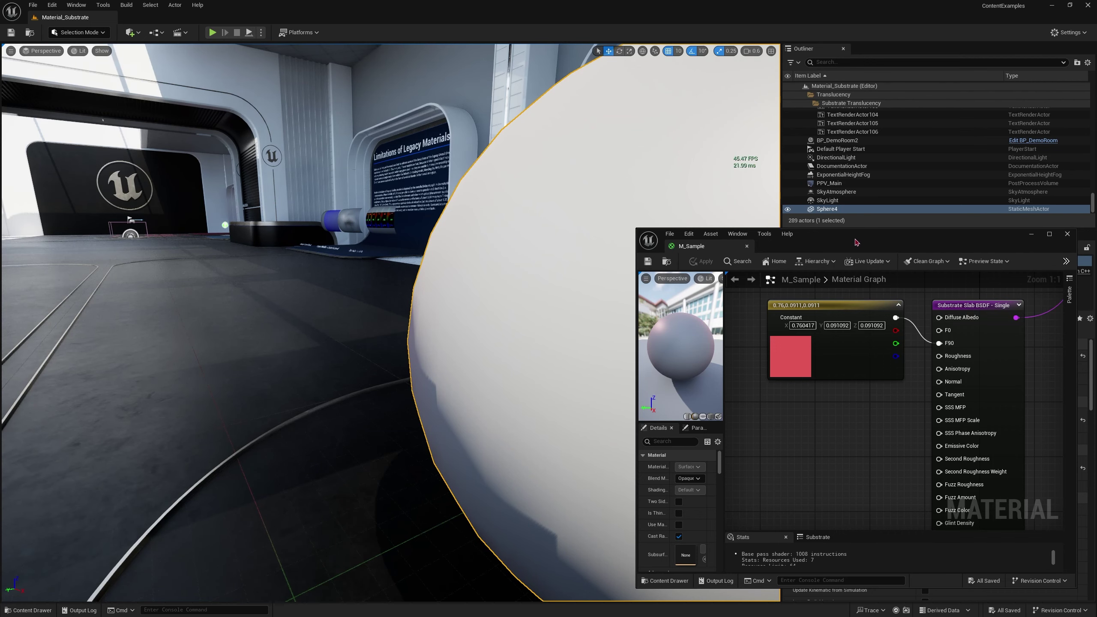
Maximize the M_Sample material editor and turn the preview sphere to examine the F90 tint at grazing angles
double_click(857, 242)
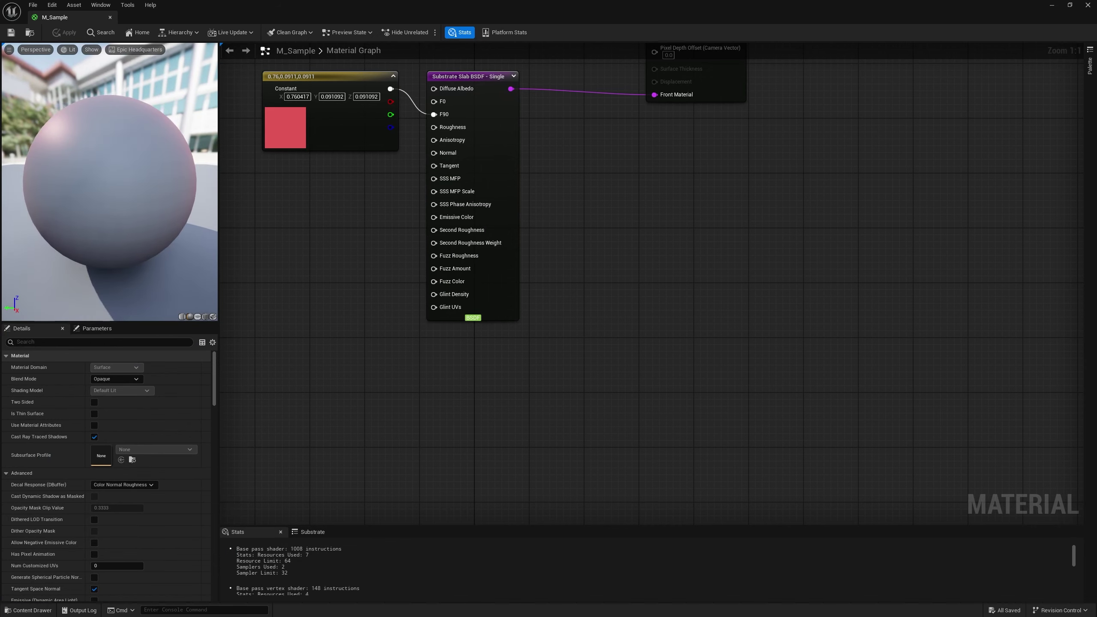
left_click_drag(120, 193, 153, 201)
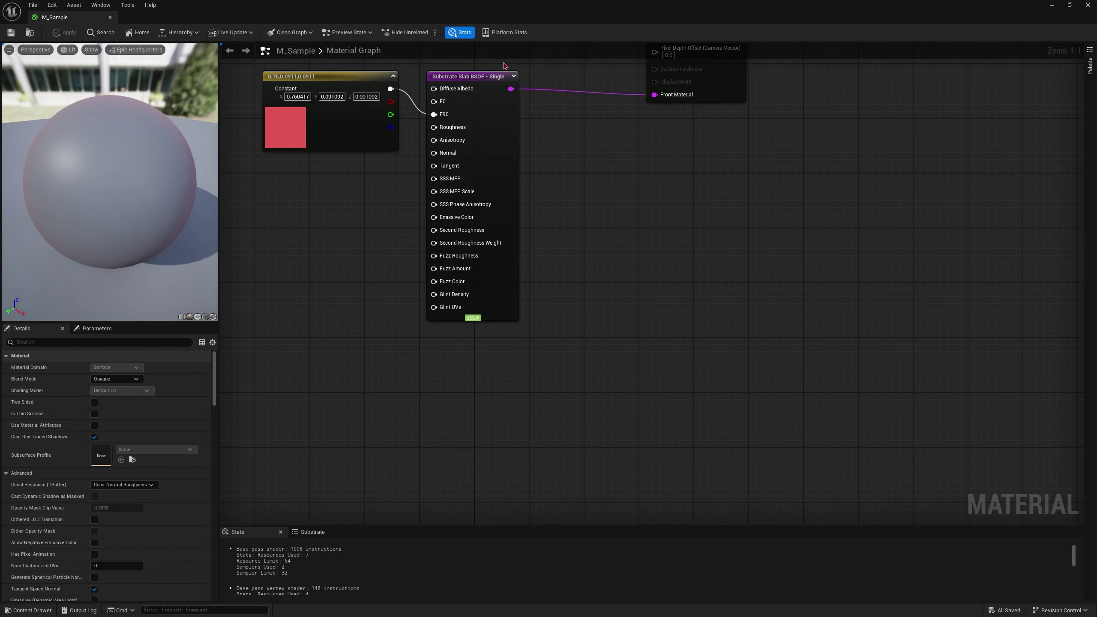
right_click_drag(338, 207, 402, 294)
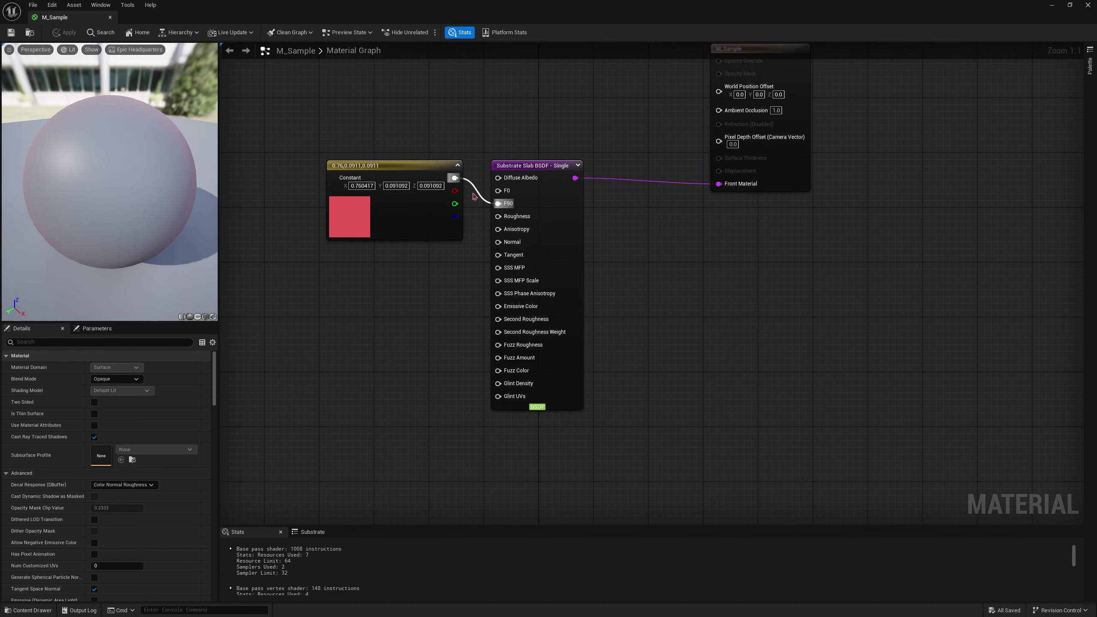
Move the red constant's connection from F90 to the slab's F0 input and rotate the material preview
left_click_drag(495, 205, 499, 190, "ctrl")
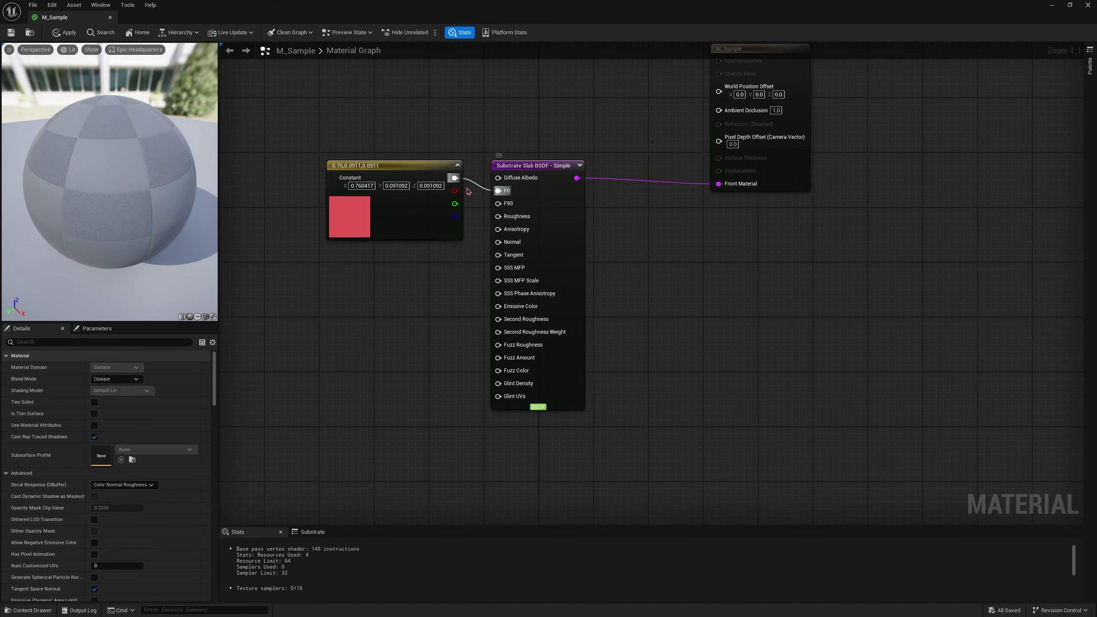
left_click_drag(94, 210, 86, 179)
left_click_drag(104, 229, 99, 208)
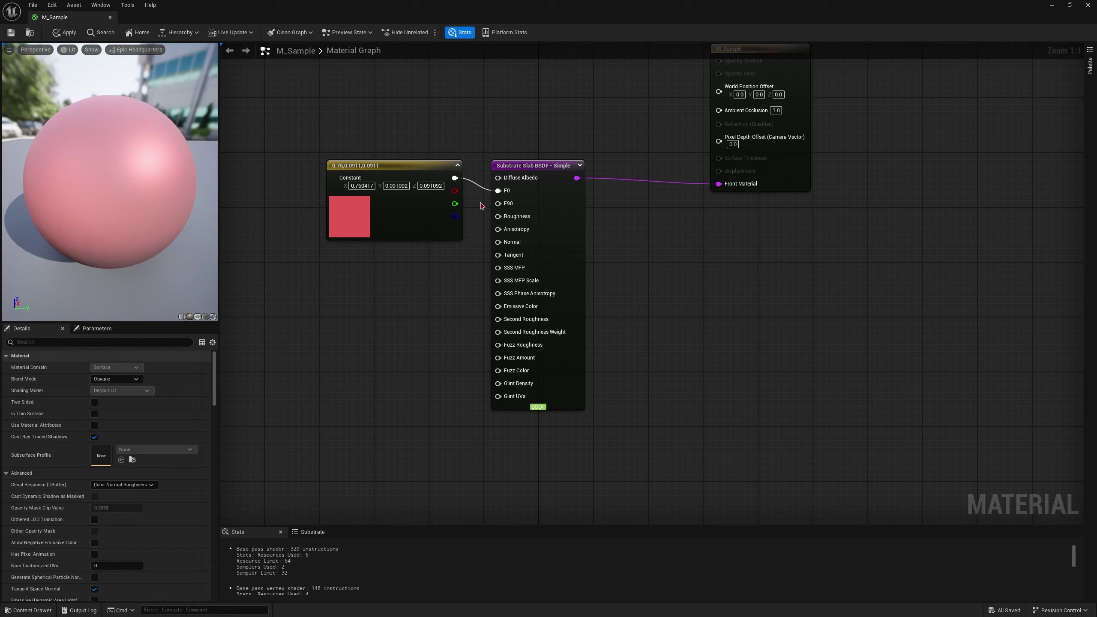
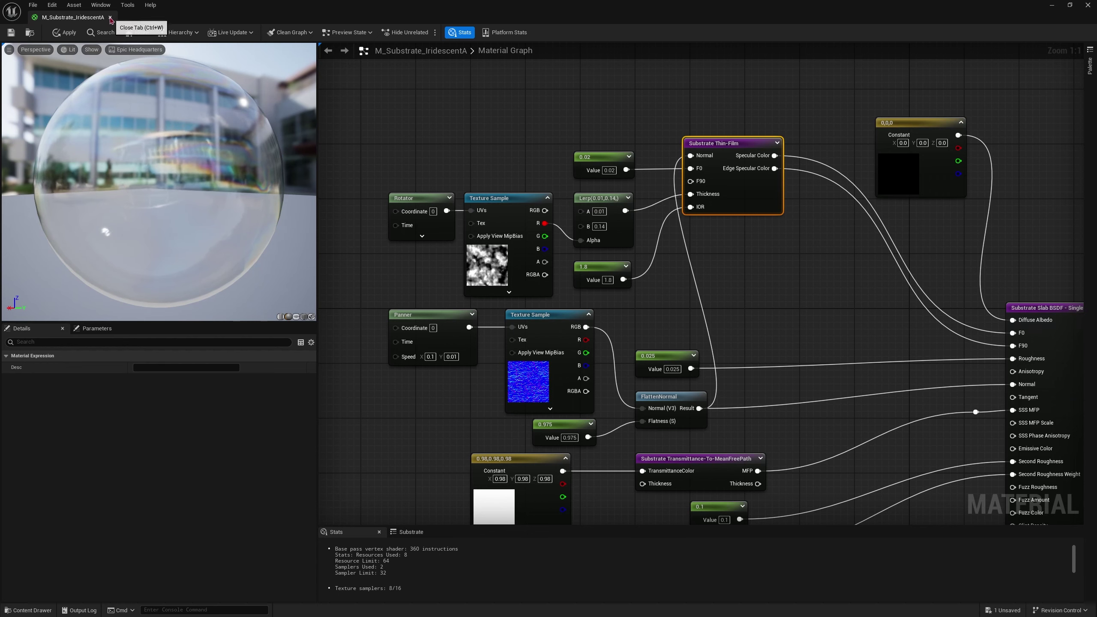
Close the M_Substrate_IridescentA editor and open the Element 0 material M_Substrate_IridescentB from the Iridescence On Metal shader ball
left_click(111, 17)
left_click(576, 336)
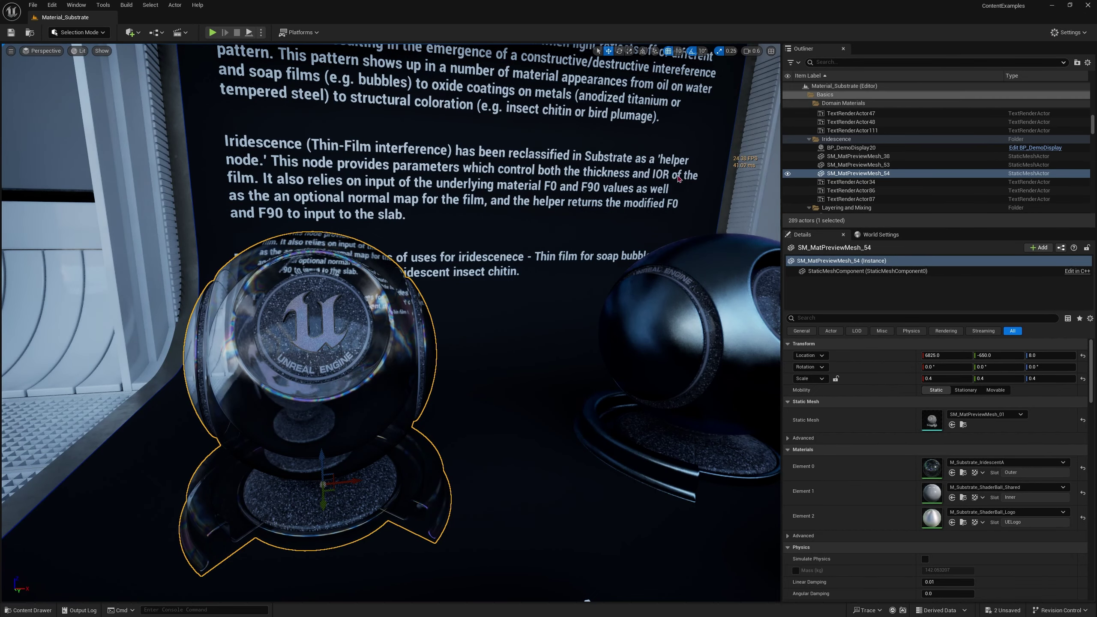
right_click_drag(574, 242, 621, 255)
key("w")
key("s")
key("s")
key("d")
key("w")
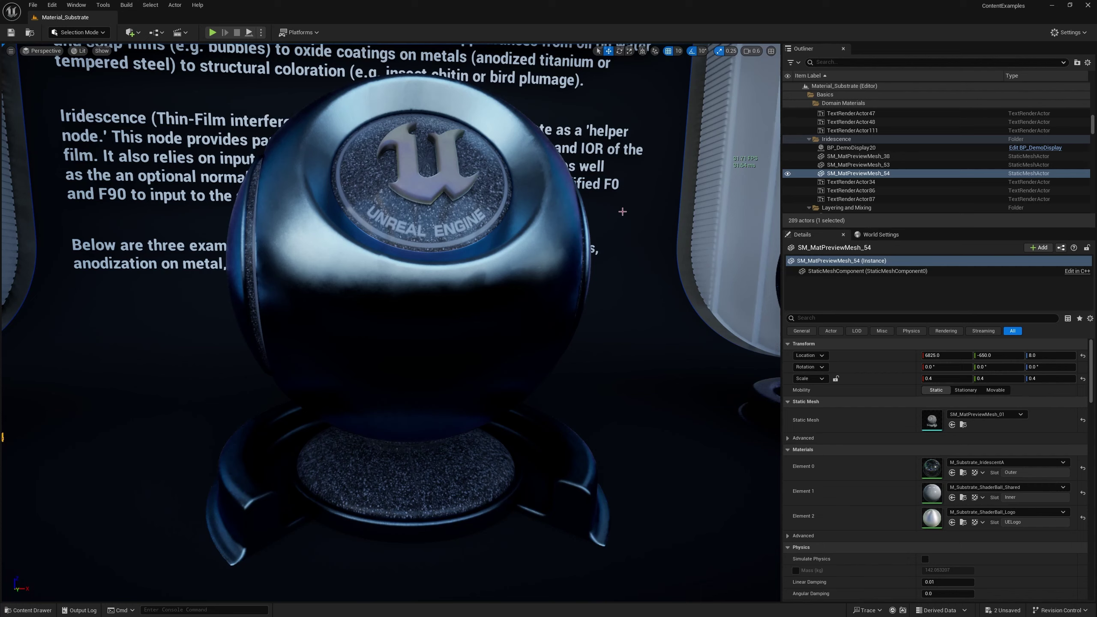
left_click(534, 259)
double_click(931, 467)
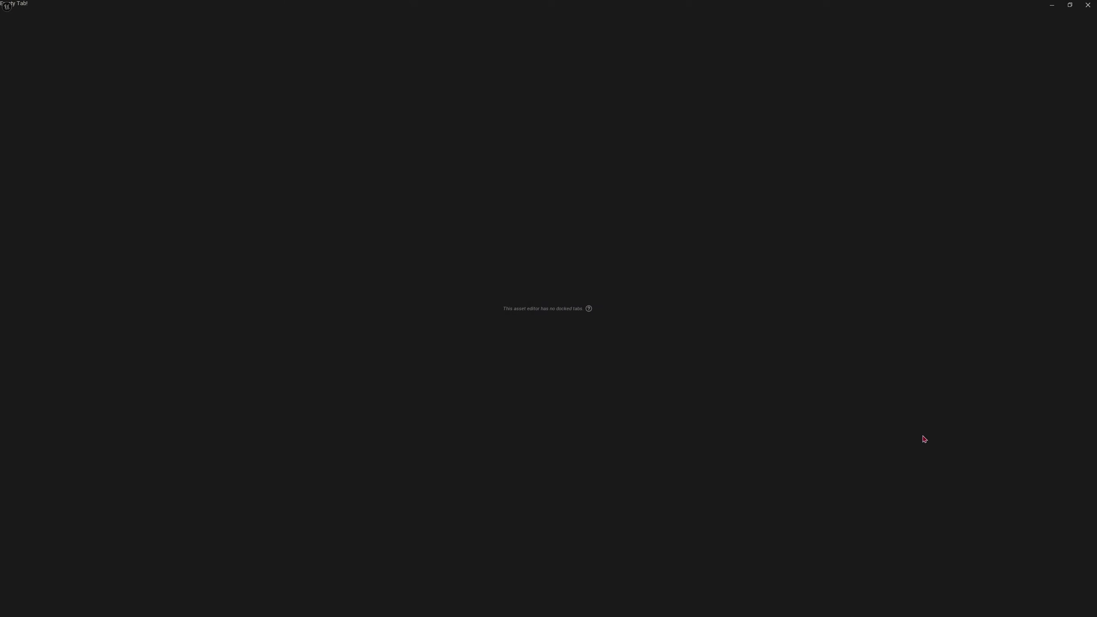
Examine the M_Substrate_IridescentB graph, its material settings, the Substrate Thin-Film inputs and the preview sphere
right_click_drag(694, 206, 758, 196)
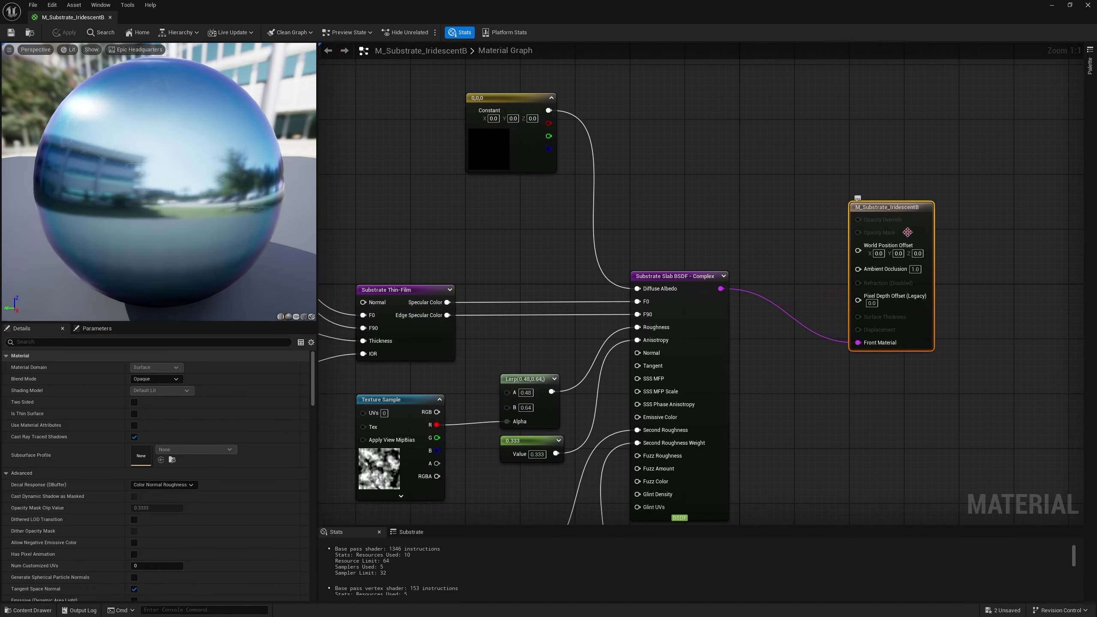
scroll(185, 432, "down", 10)
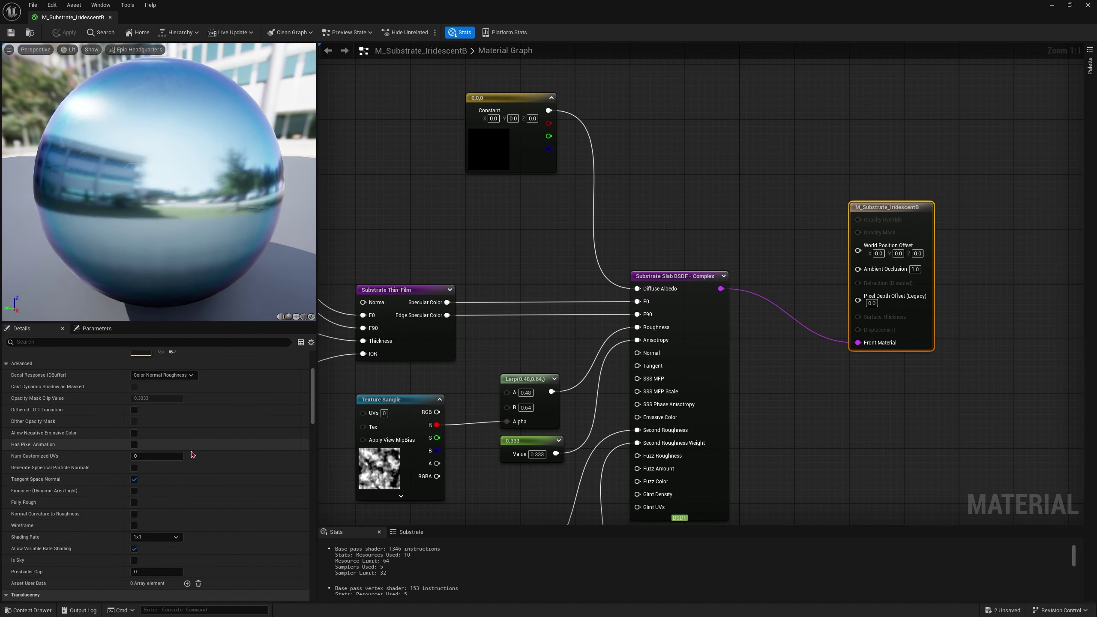
scroll(201, 453, "down", 15)
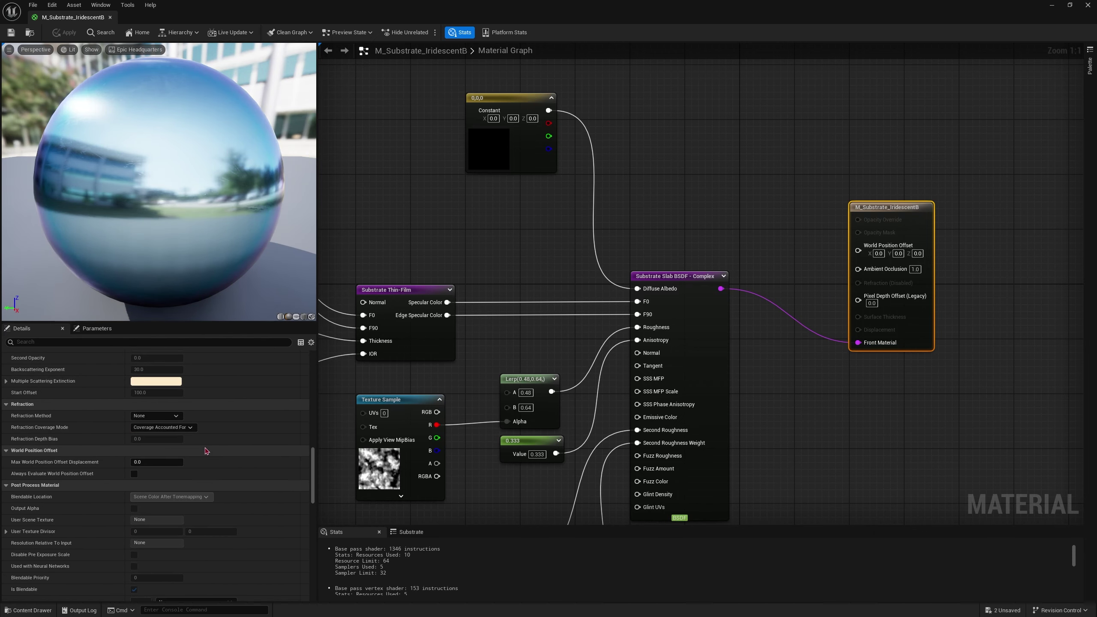
right_click_drag(704, 400, 942, 190)
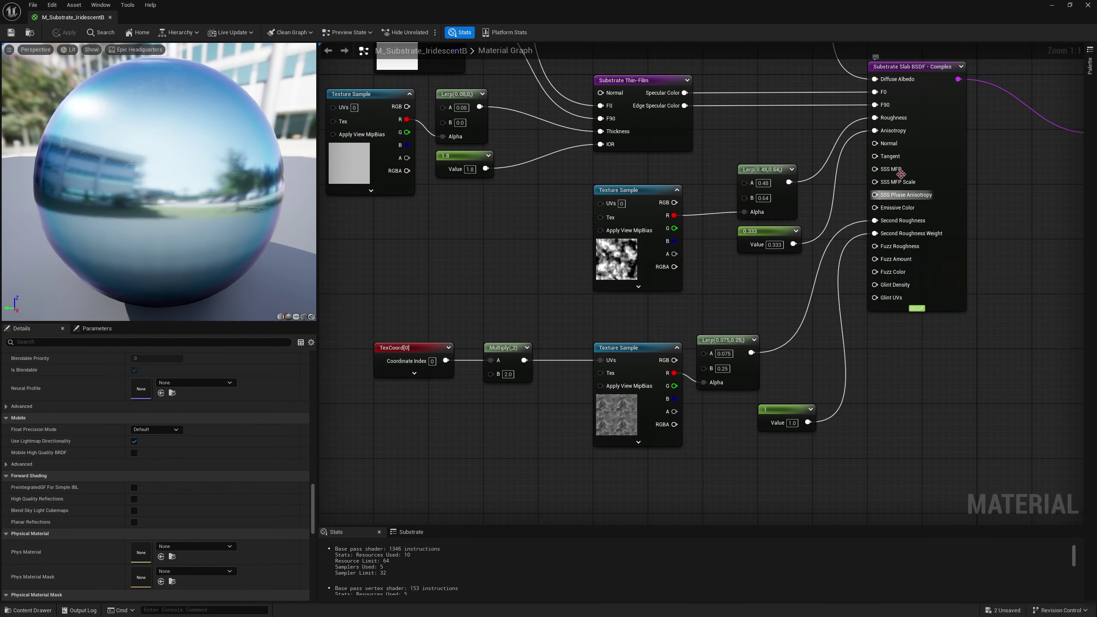
right_click_drag(610, 72, 661, 265)
left_click_drag(642, 250, 755, 356)
left_click(616, 190)
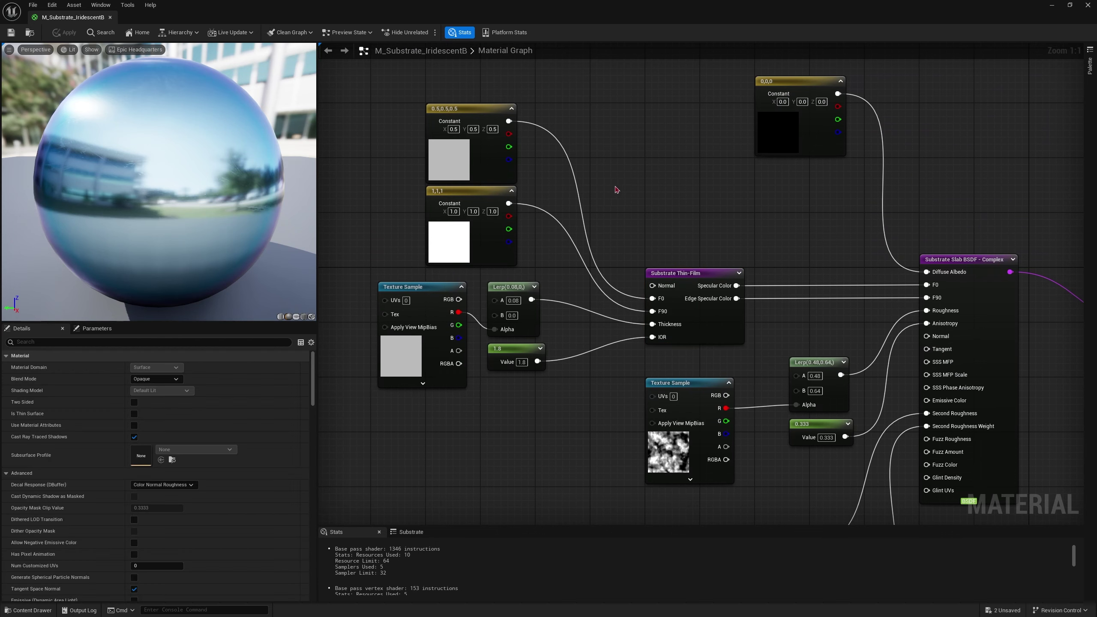
left_click_drag(165, 178, 291, 186)
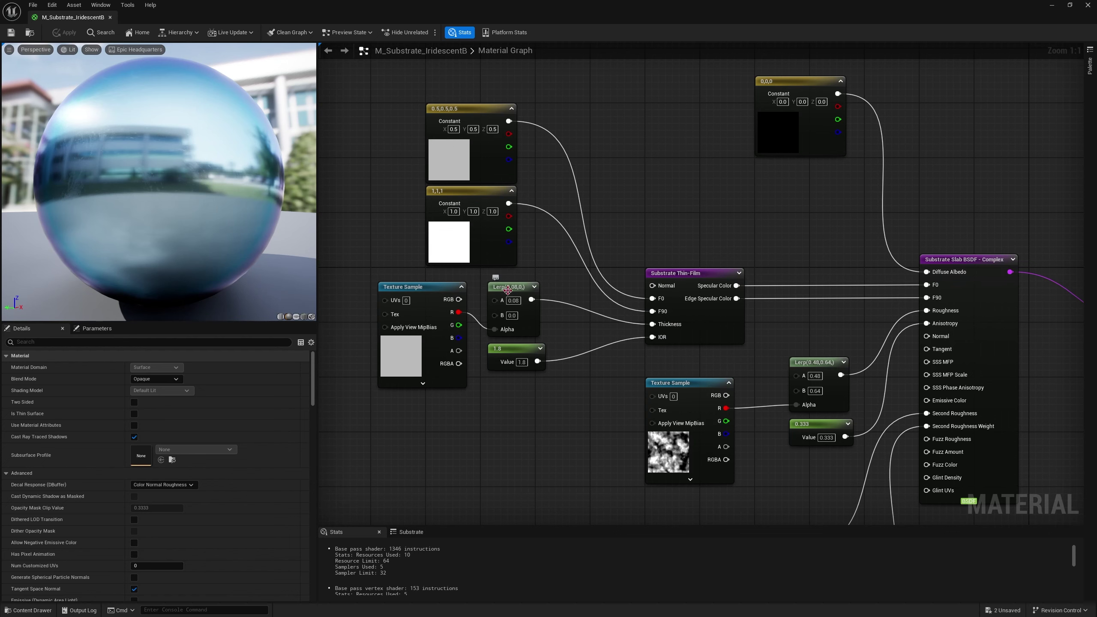
Set the constant feeding the Substrate Thin-Film node's IOR to 0.5 and rotate the preview sphere
left_click(523, 363)
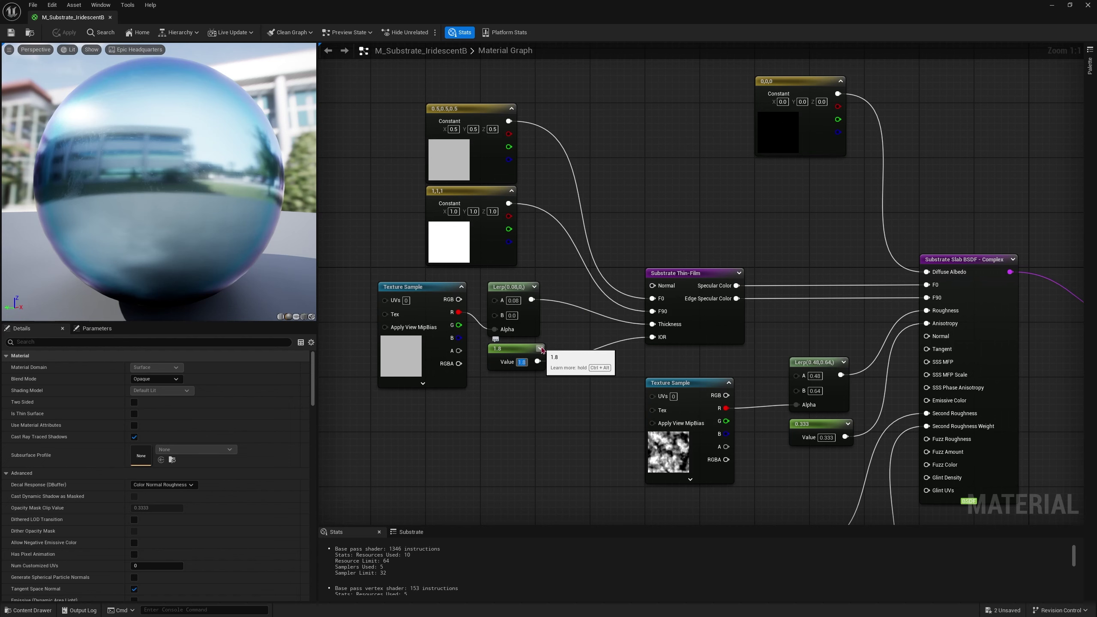
type("0.5")
key("Return")
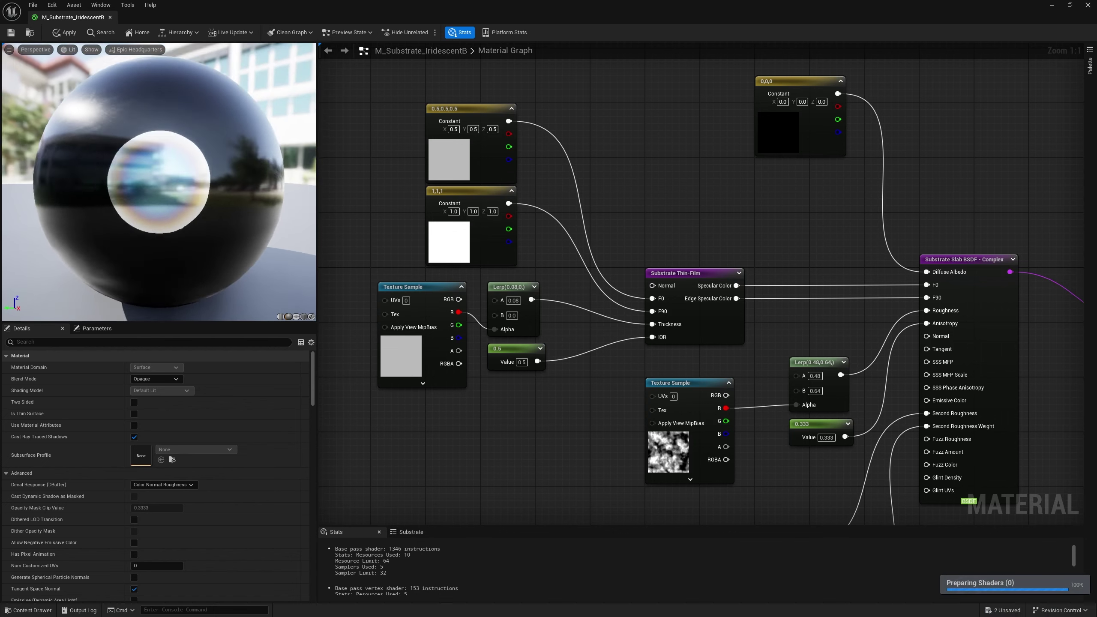
left_click_drag(159, 182, 190, 182)
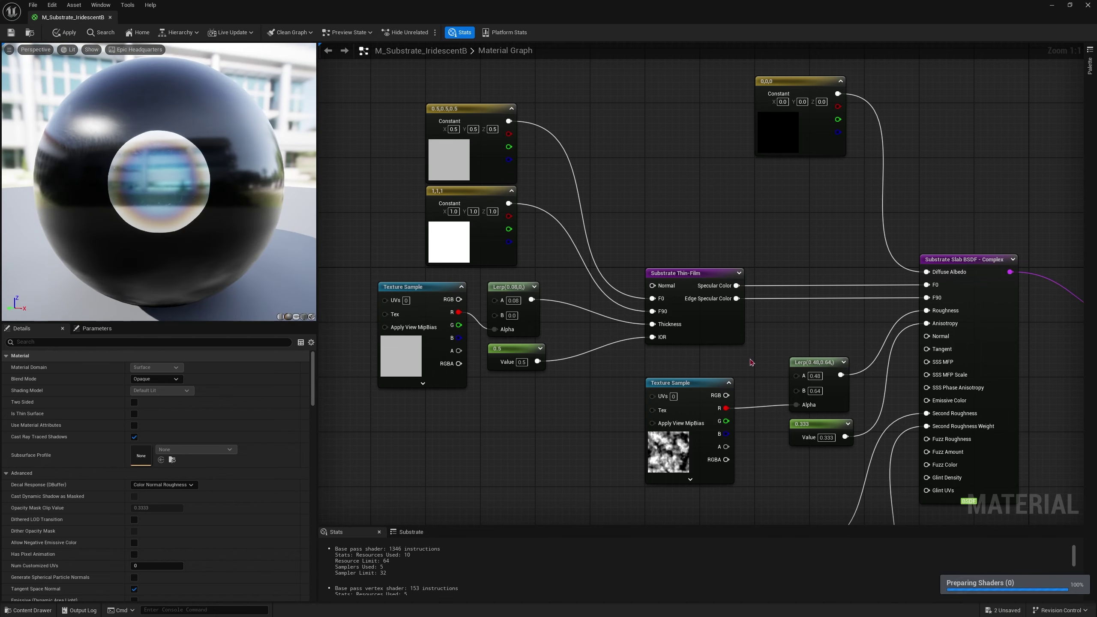
key("ctrl+s")
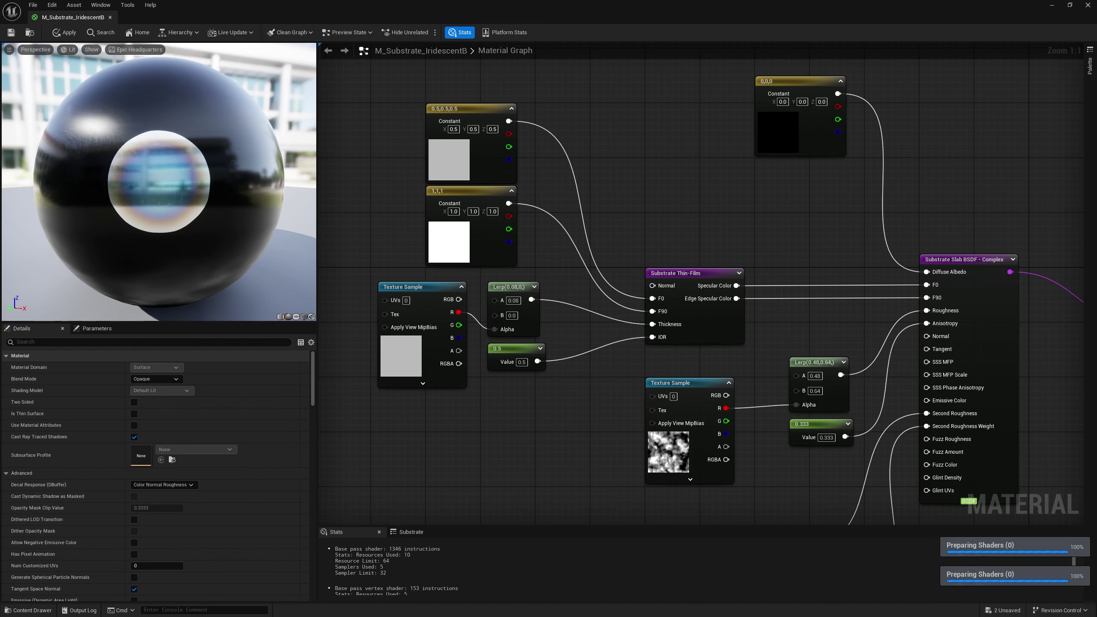
Undo the last IOR change and close the M_Substrate_IridescentB material editor
key("ctrl+z")
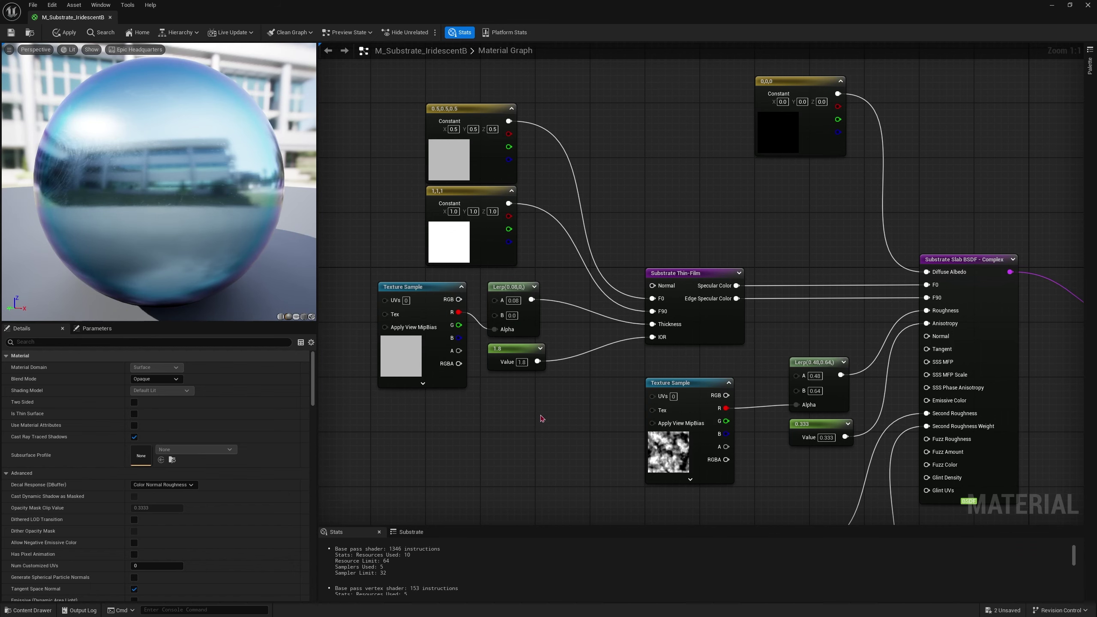
left_click(110, 17)
left_click(574, 336)
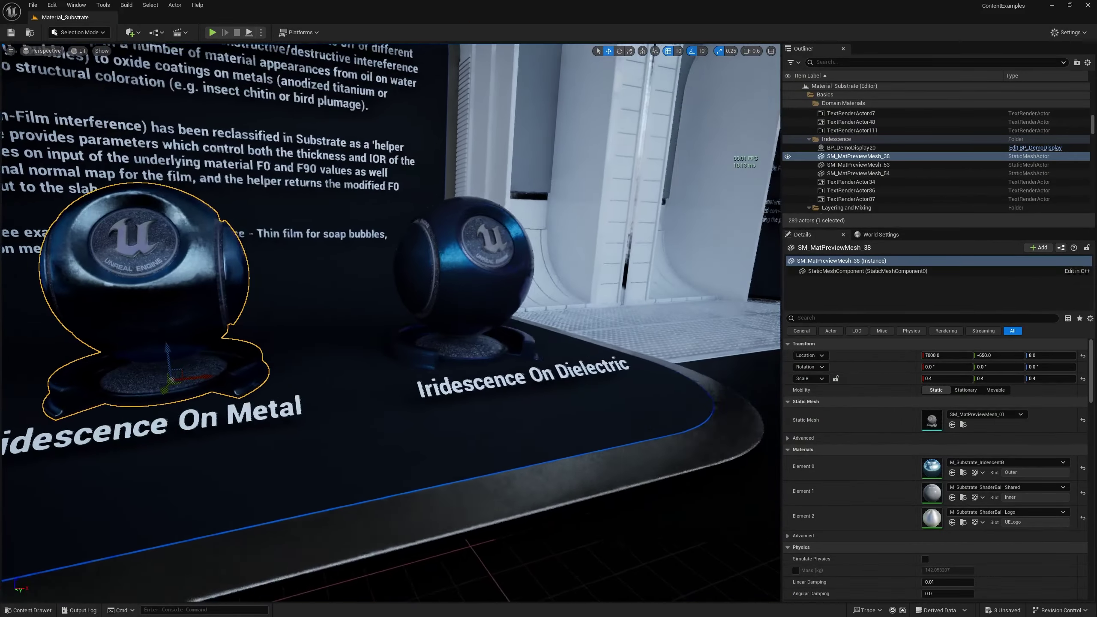
Look at the Iridescence On Dielectric shader ball and frame the whole Iridescence display in the viewport
key("d")
mouse_move(391, 322)
right_mouse_down()
mouse_move(356, 330)
mouse_move(345, 318)
mouse_move(445, 335)
mouse_move(386, 313)
right_mouse_up()
key("w")
key("s")
right_click_drag(413, 192, 405, 194)
key("w")
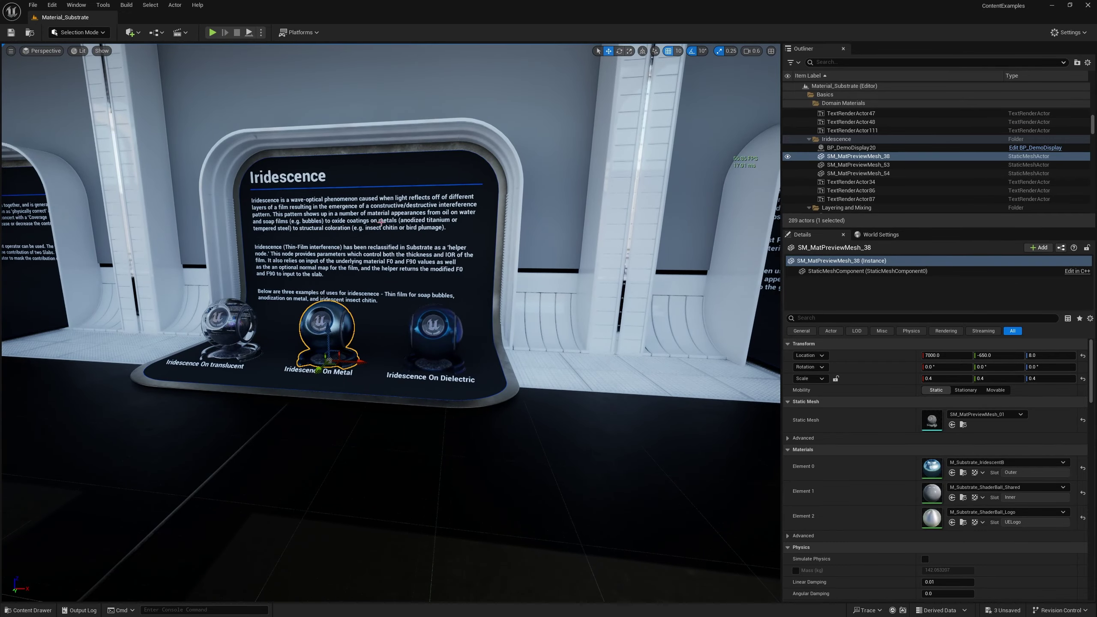
Go to the Domain Materials display and read its description of post process, light function and decal materials
key("d")
right_click_drag(292, 269, 258, 289)
key("w")
key("s")
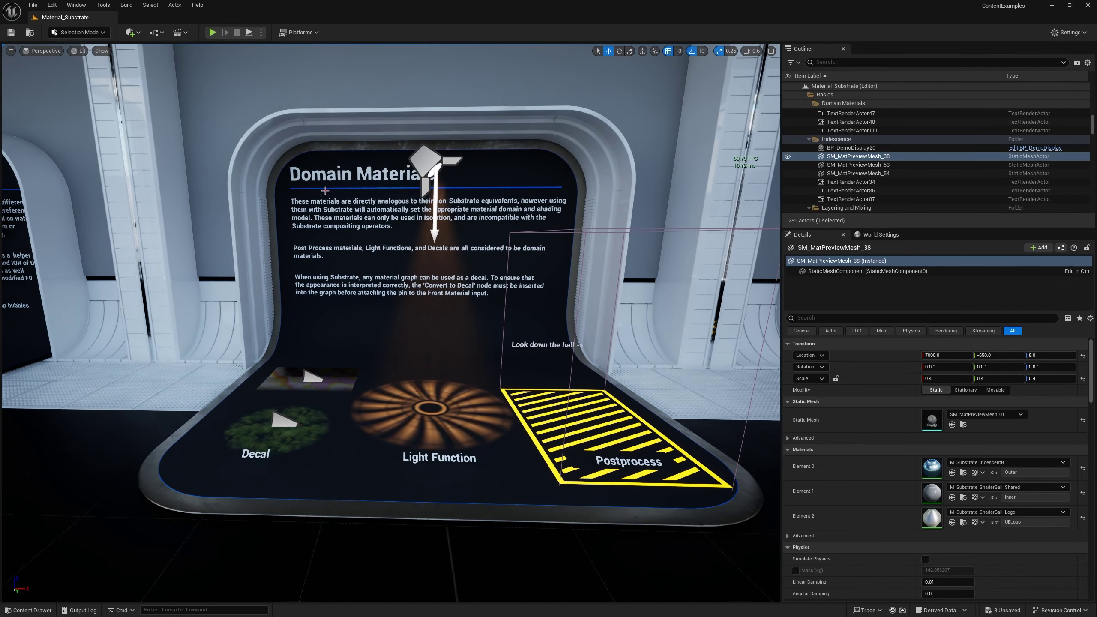
right_click_drag(368, 207, 517, 223)
key("a")
key("w")
key("a")
key("a")
key("d")
right_click_drag(281, 206, 281, 206)
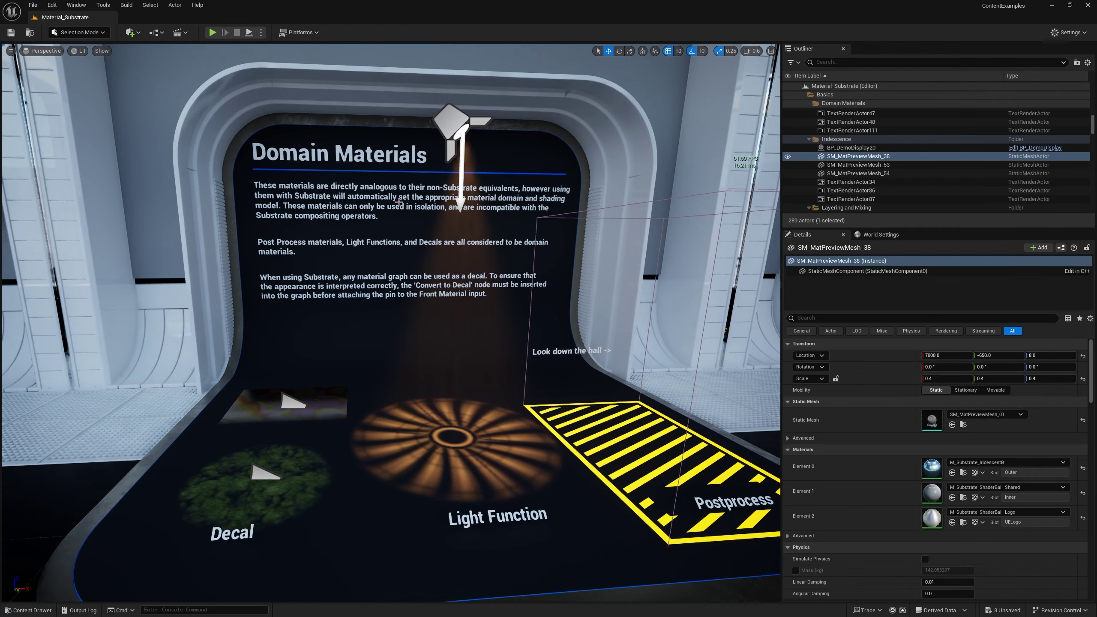
key("a")
mouse_move(410, 204)
right_mouse_down()
mouse_move(434, 204)
mouse_move(413, 204)
right_mouse_up()
key("d")
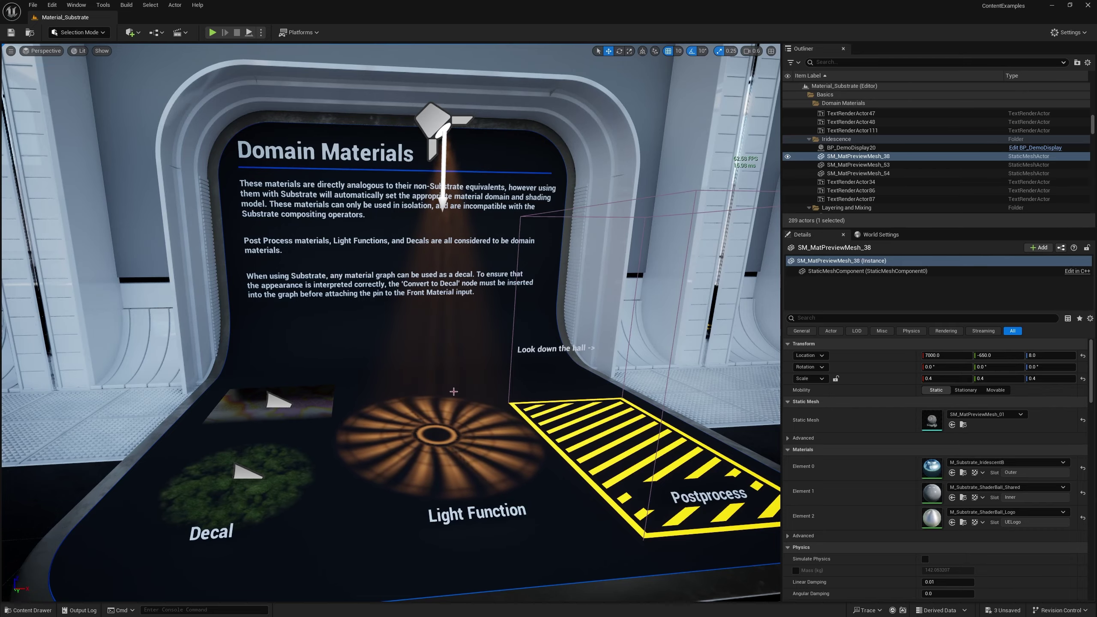
Examine the Decal, Light Function and Postprocess examples and the Convert to Decal note on the Domain Materials display
key("w")
right_click_drag(390, 321, 302, 313)
key("d")
key("a")
key("d")
key("s")
key("e")
key("w")
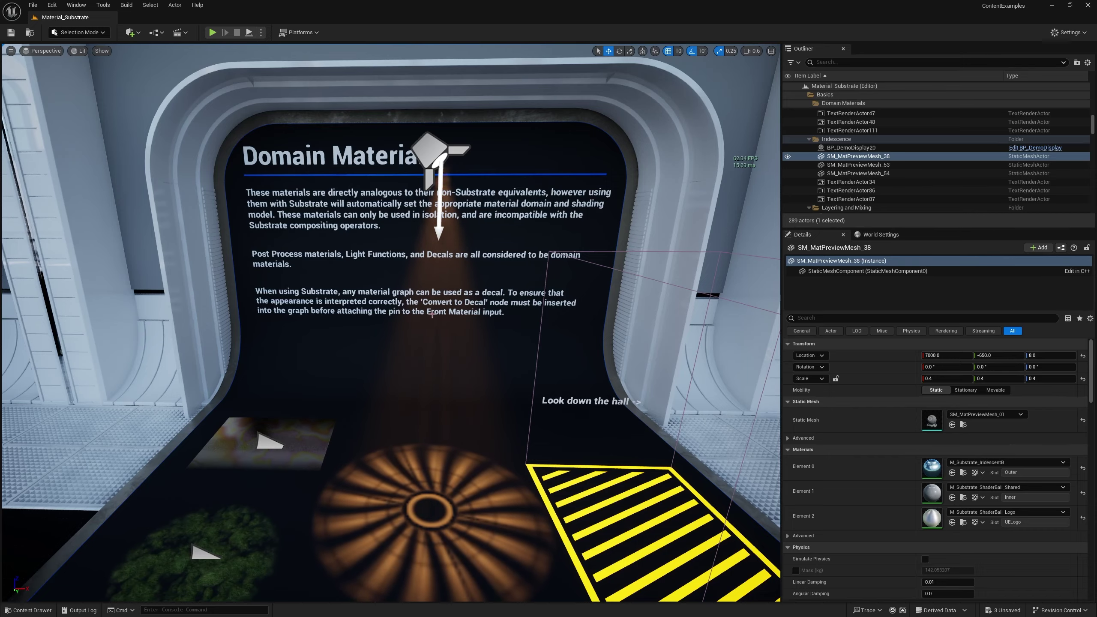
Move on to the Monolithic Material BSDF display and frame its Volumetric, Hair, Eye, Unlit and Single Layer Water examples
mouse_move(432, 315)
right_mouse_down()
mouse_move(435, 347)
mouse_move(443, 324)
right_mouse_up()
key("s")
key("w")
key("d")
key("a")
key("s")
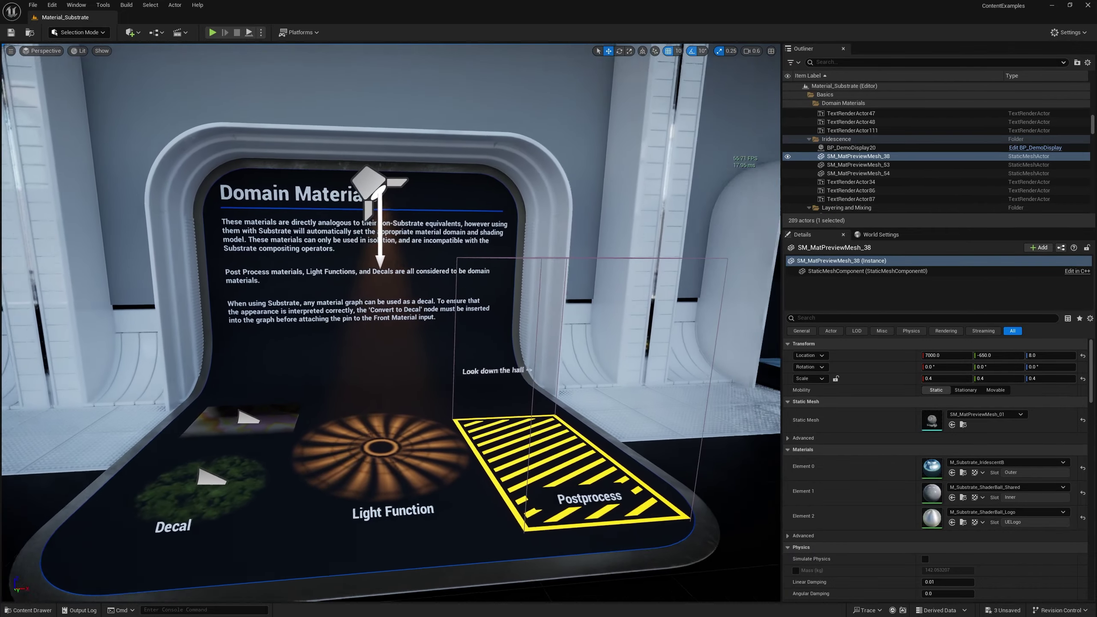
right_click_drag(432, 370, 548, 371)
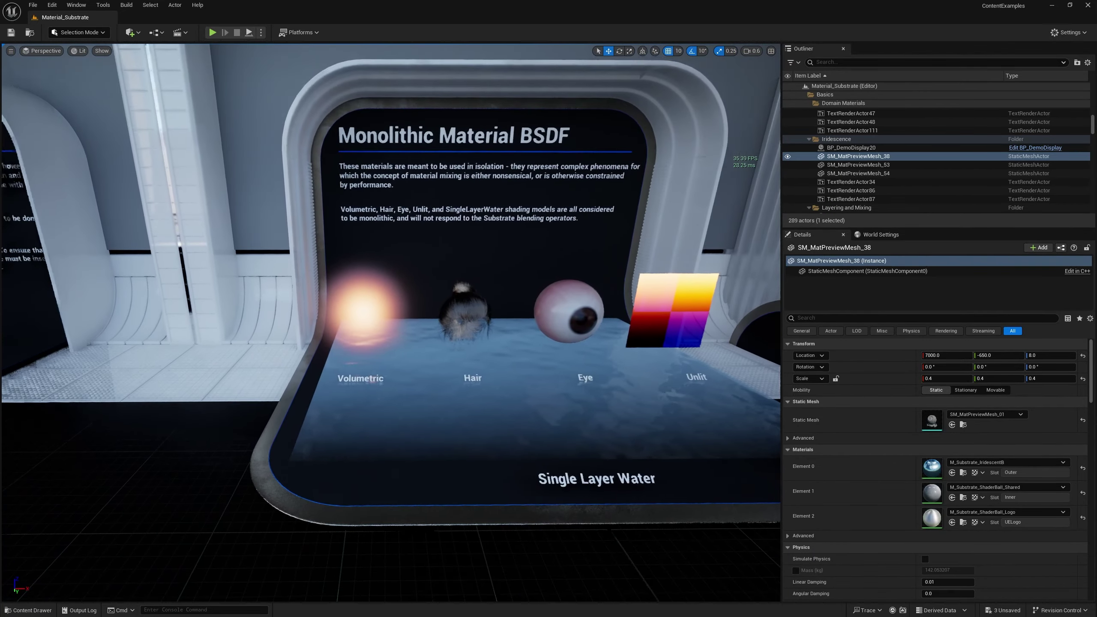
right_click_drag(409, 215, 415, 194)
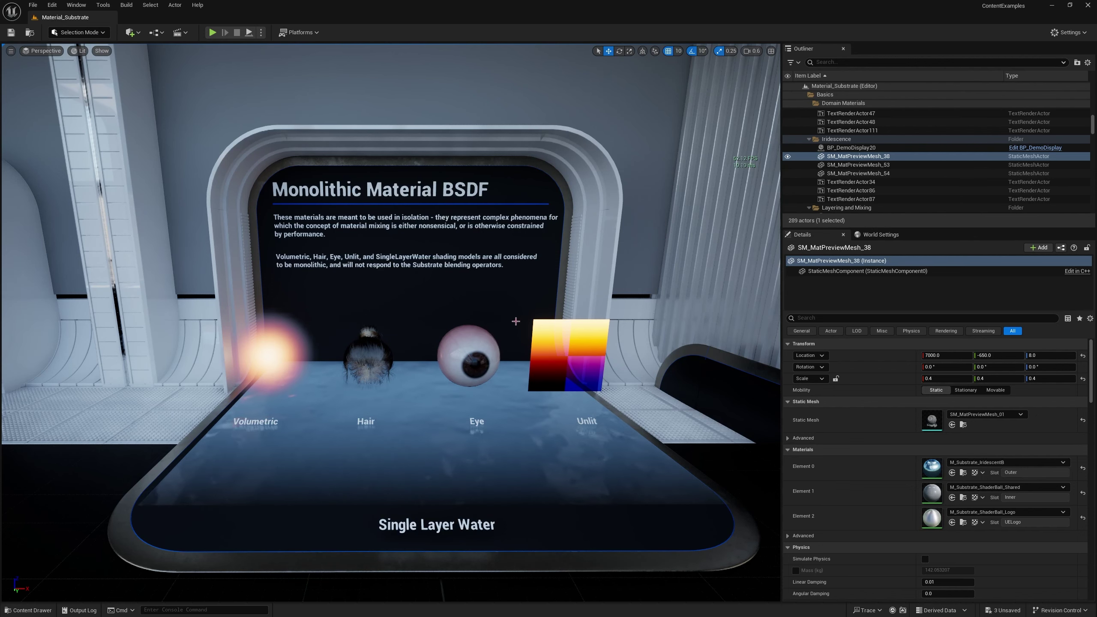
Show the project's top-level Content folder in the Content Drawer
key("ctrl+space")
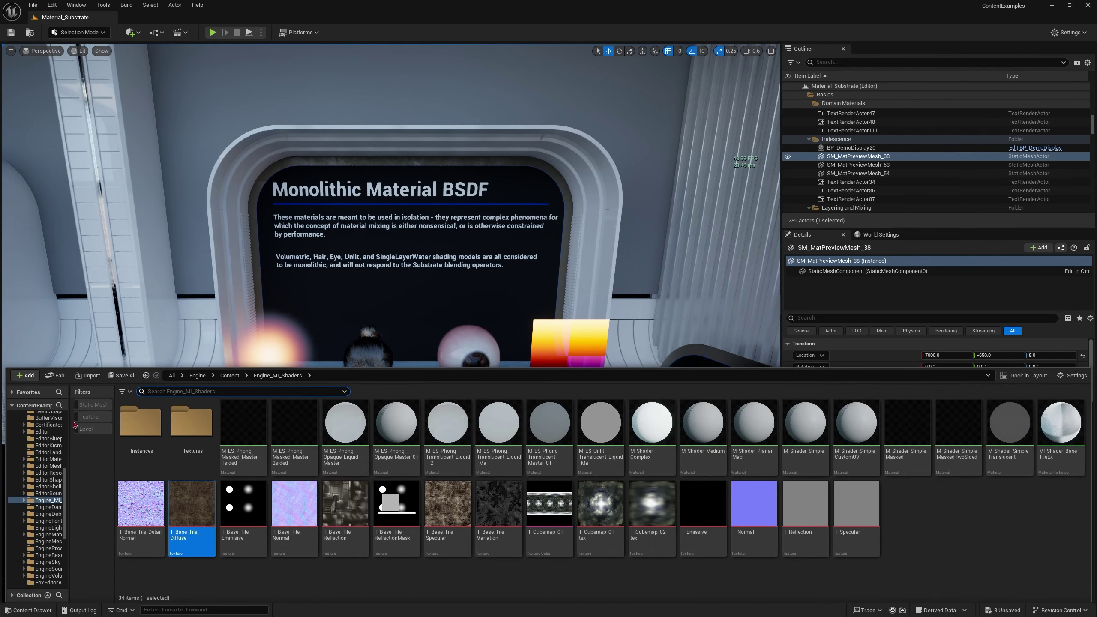
scroll(34, 453, "up", 8)
left_click(35, 424)
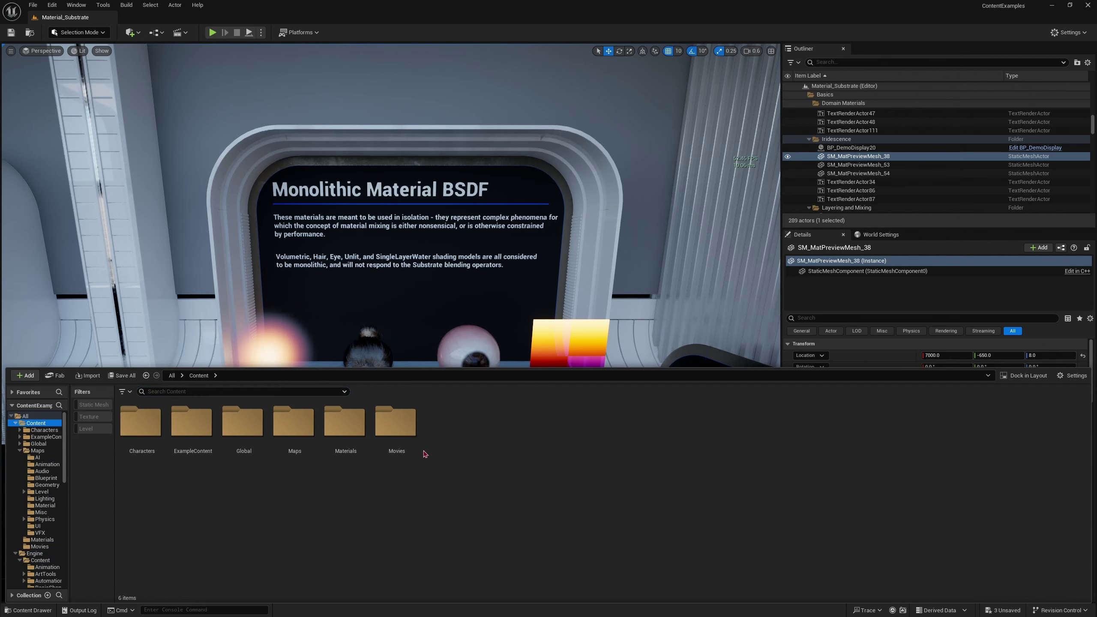
Open the M_Sample material from the Materials folder and add a Substrate Unlit BSDF node below the output node
double_click(345, 426)
double_click(143, 432)
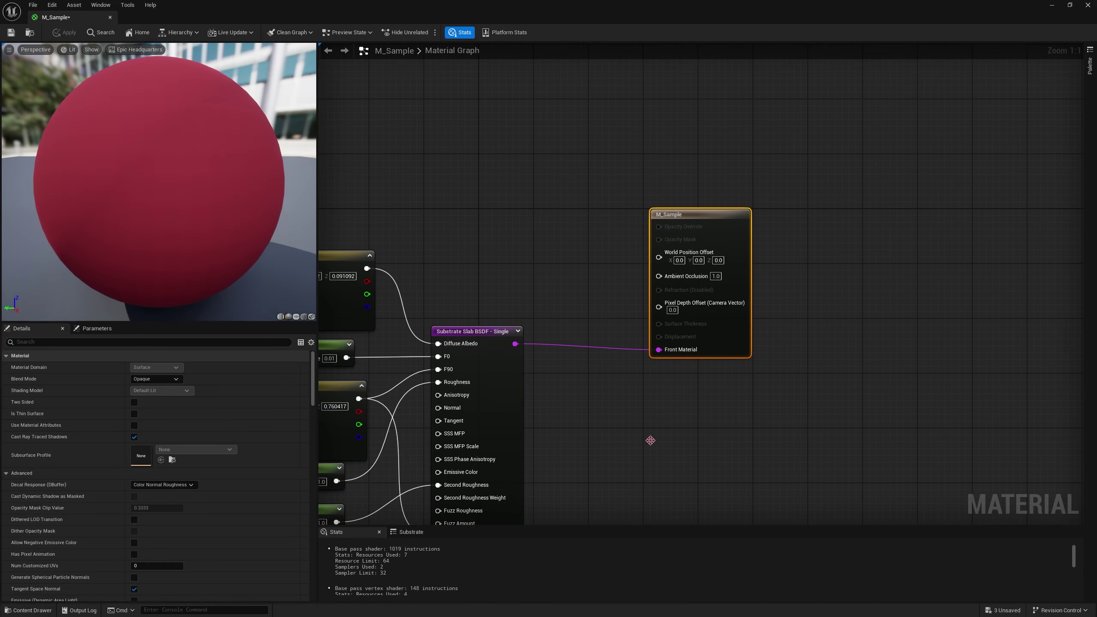
right_click(651, 440)
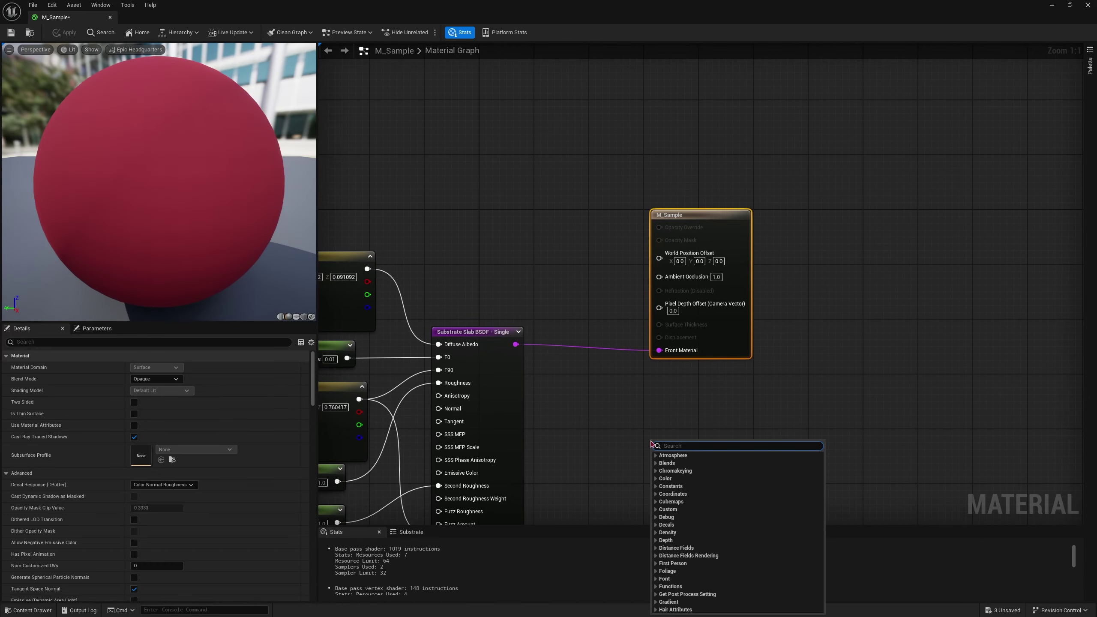
type("BSDF")
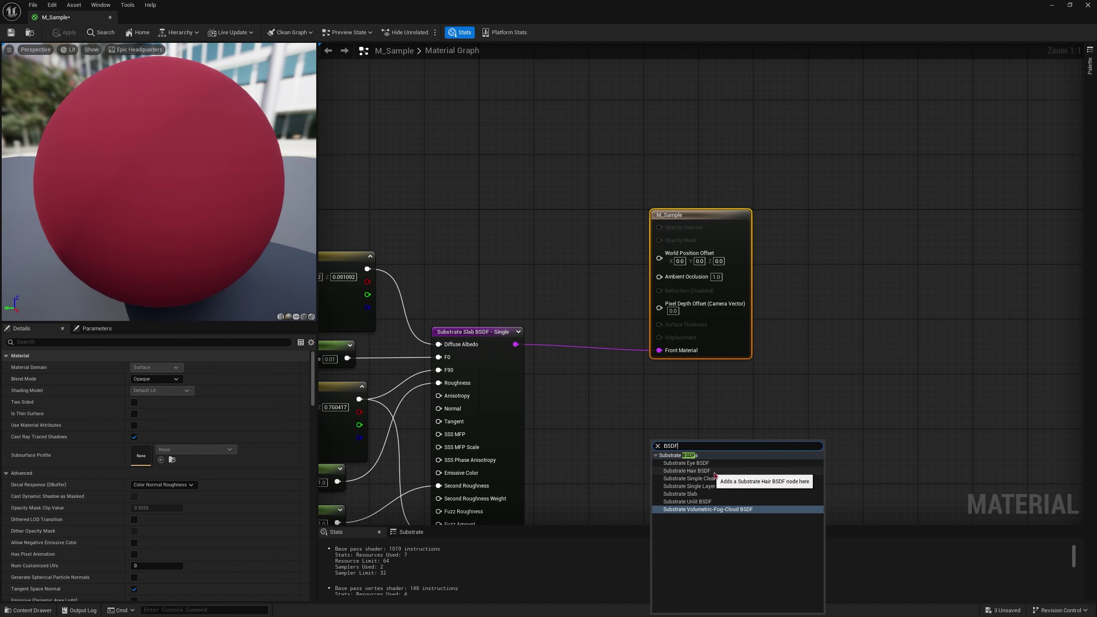
left_click(705, 504)
Add a Substrate Simple Clear Coat node and align it directly beneath the Substrate Unlit BSDF node
right_click_drag(786, 469, 683, 353)
right_click(683, 352)
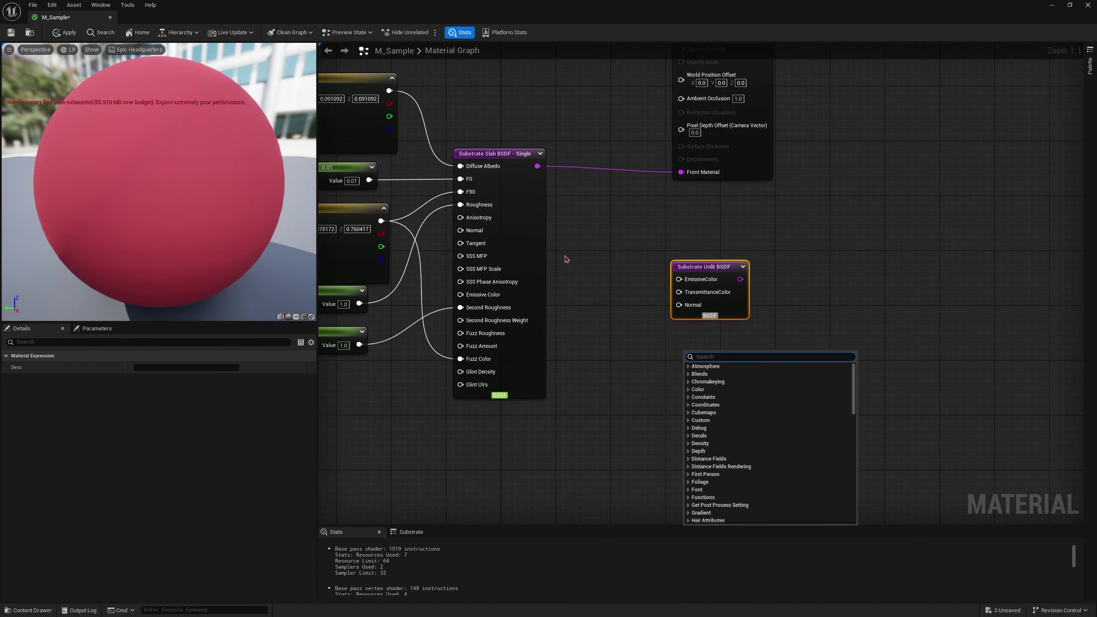
type("BSDF")
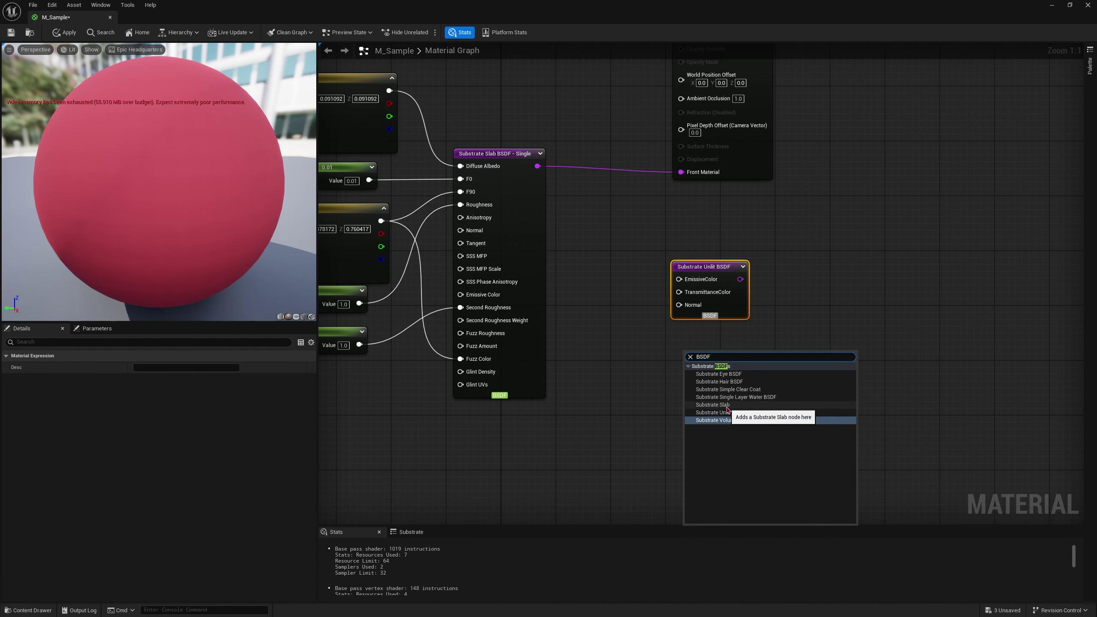
left_click(728, 390)
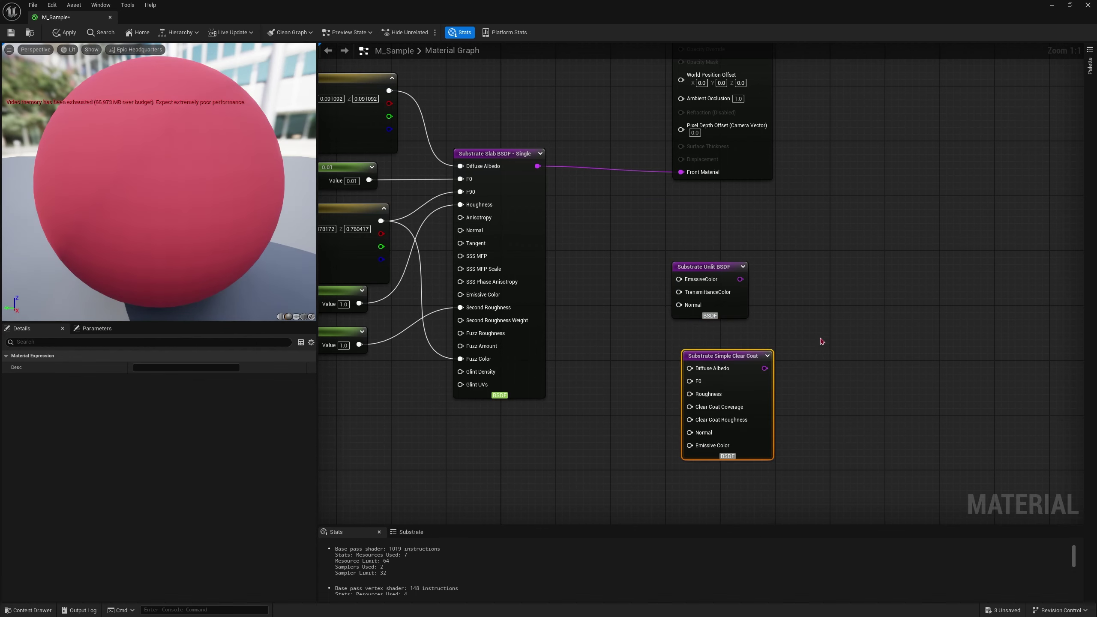
left_click_drag(729, 359, 709, 337)
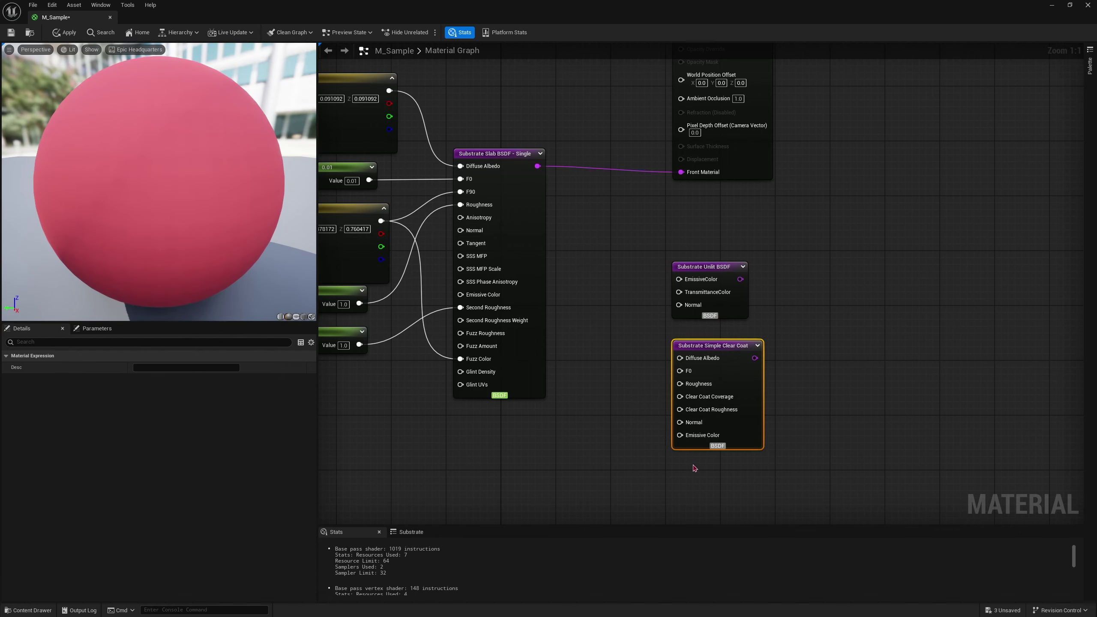
Return to the level, approach the Opalescent Flakes ball on the Substrate Slab display and open its outer material, M_Substrate_ShaderBall_FlipFlop
left_click(1050, 6)
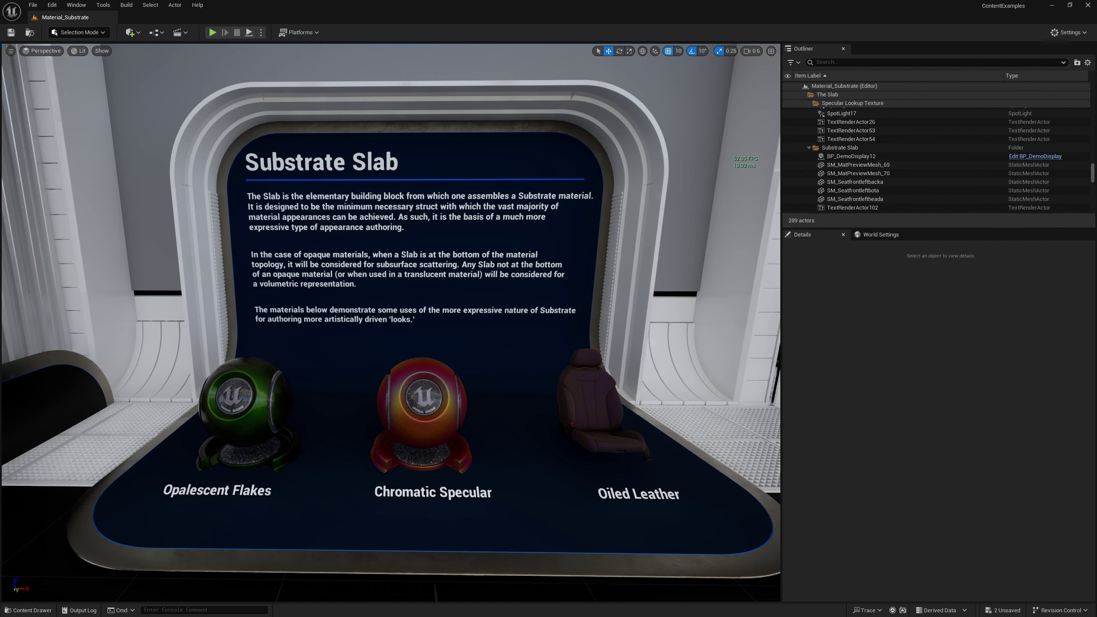
key("w")
right_click_drag(391, 322, 363, 374)
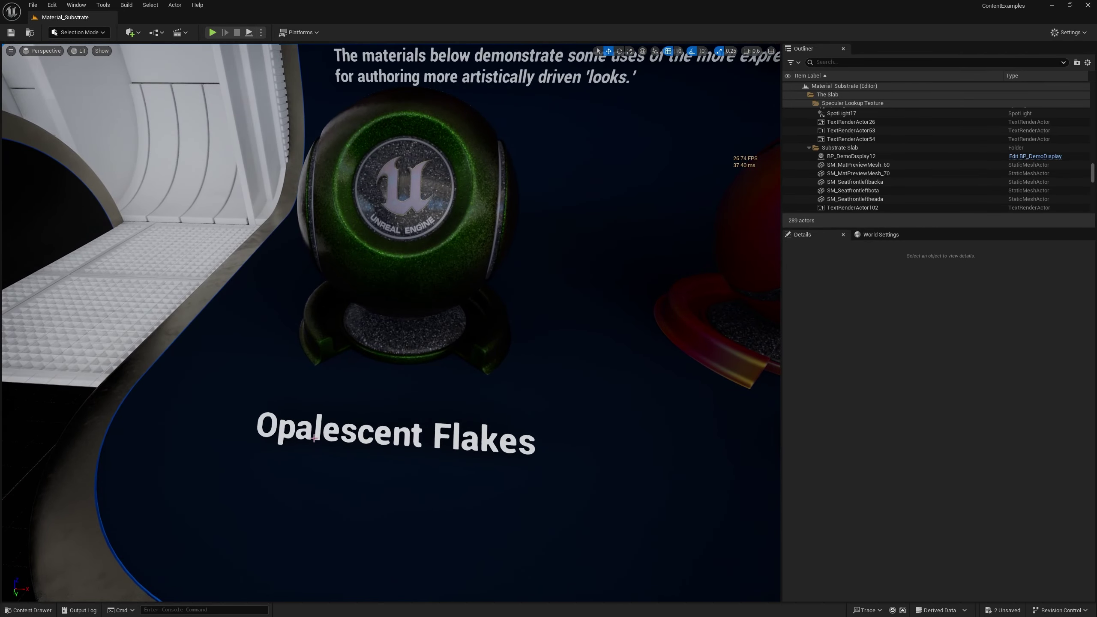
key("a")
right_click_drag(480, 412, 481, 360)
key("w")
left_click_drag(481, 360, 481, 327, "alt")
left_click(481, 328)
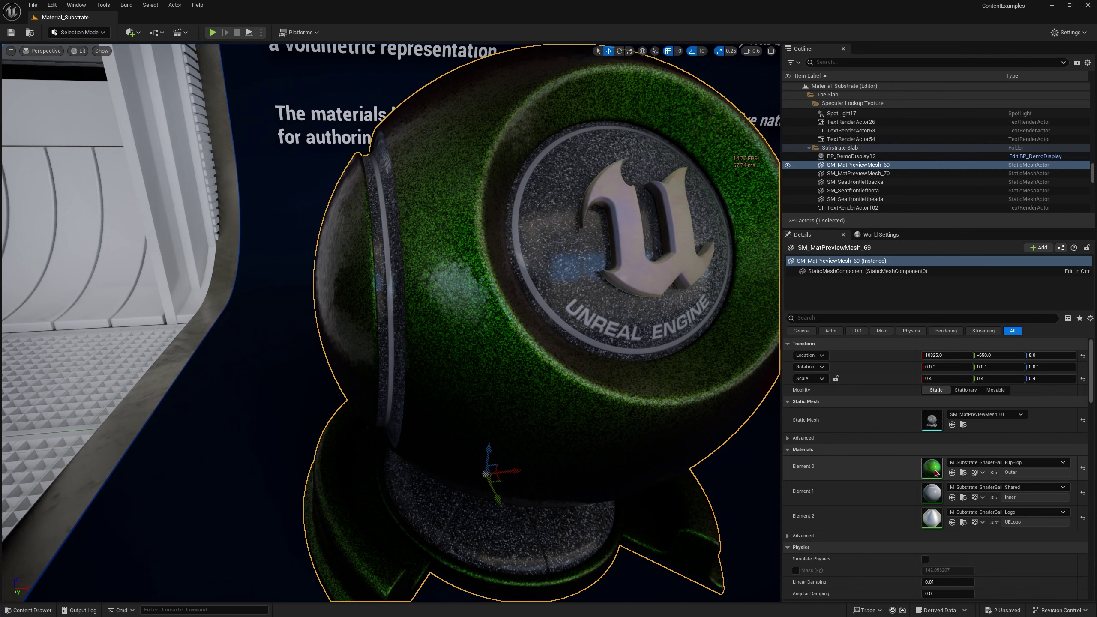
double_click(937, 473)
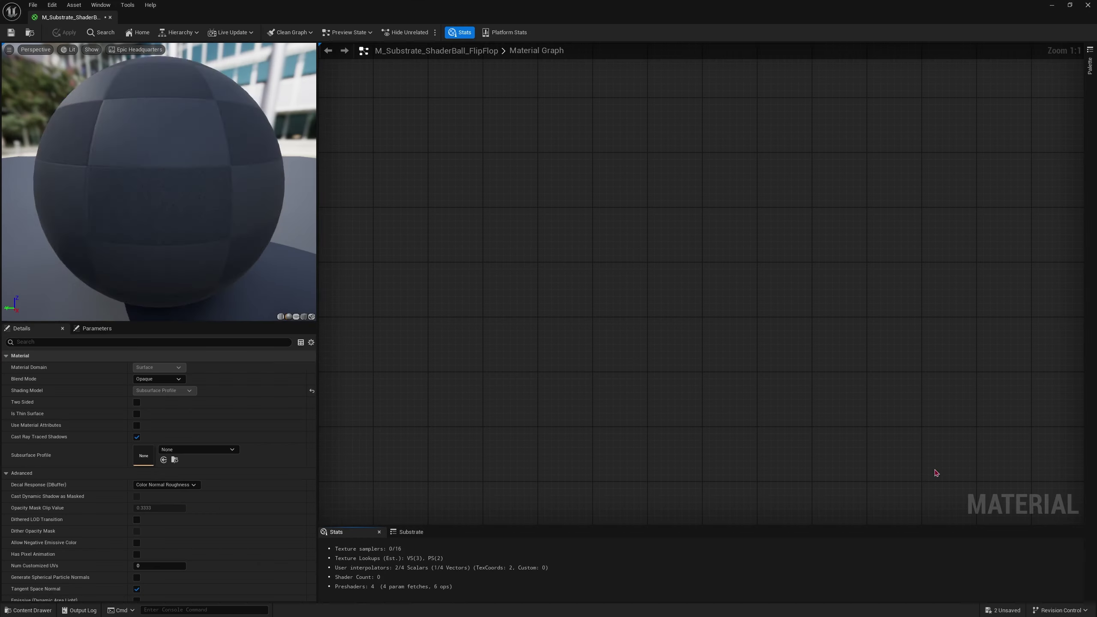
Examine the Substrate Vertical Layer node, the two node groups feeding it and the layered result on the preview sphere
right_click_drag(472, 283, 539, 240)
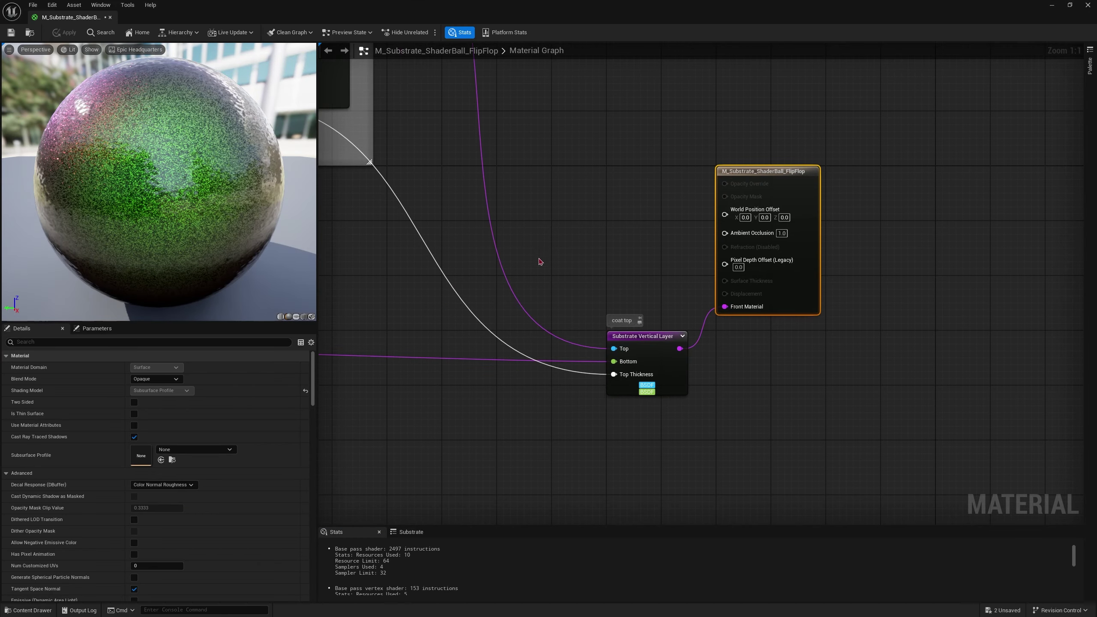
left_click_drag(590, 306, 651, 354)
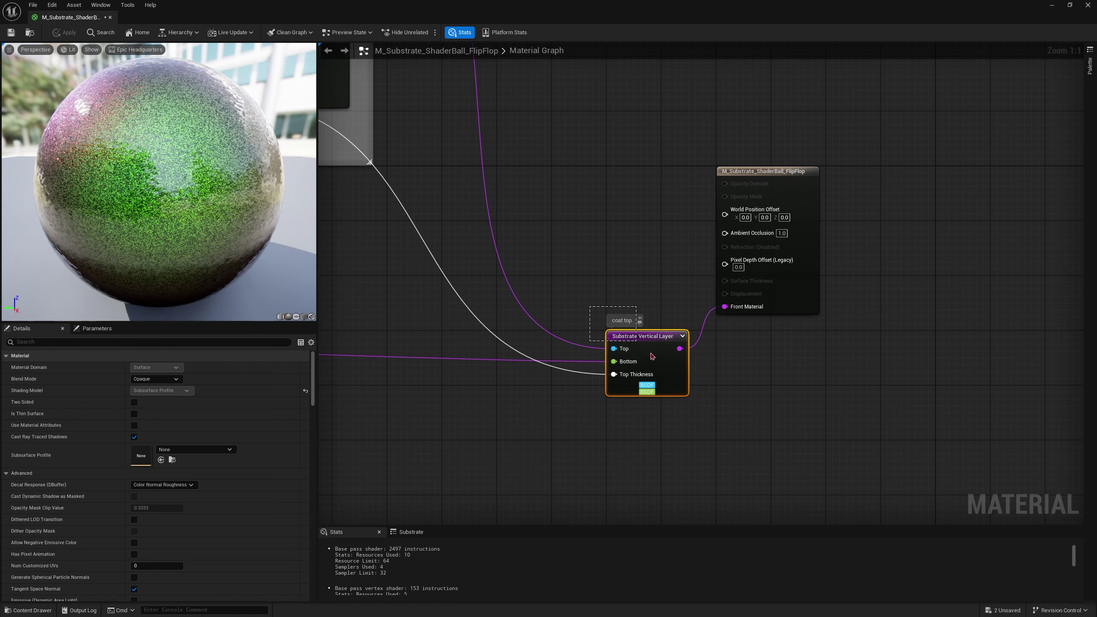
left_click_drag(705, 423, 660, 402)
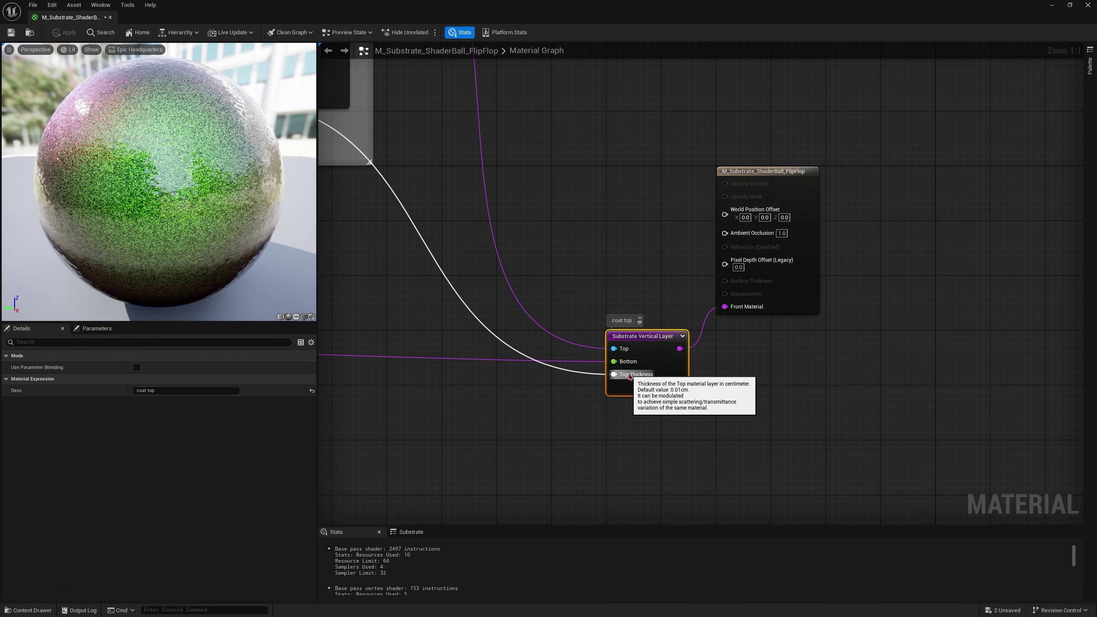
right_click_drag(602, 271, 959, 407)
scroll(653, 336, "down", 5)
right_click_drag(506, 320, 542, 344)
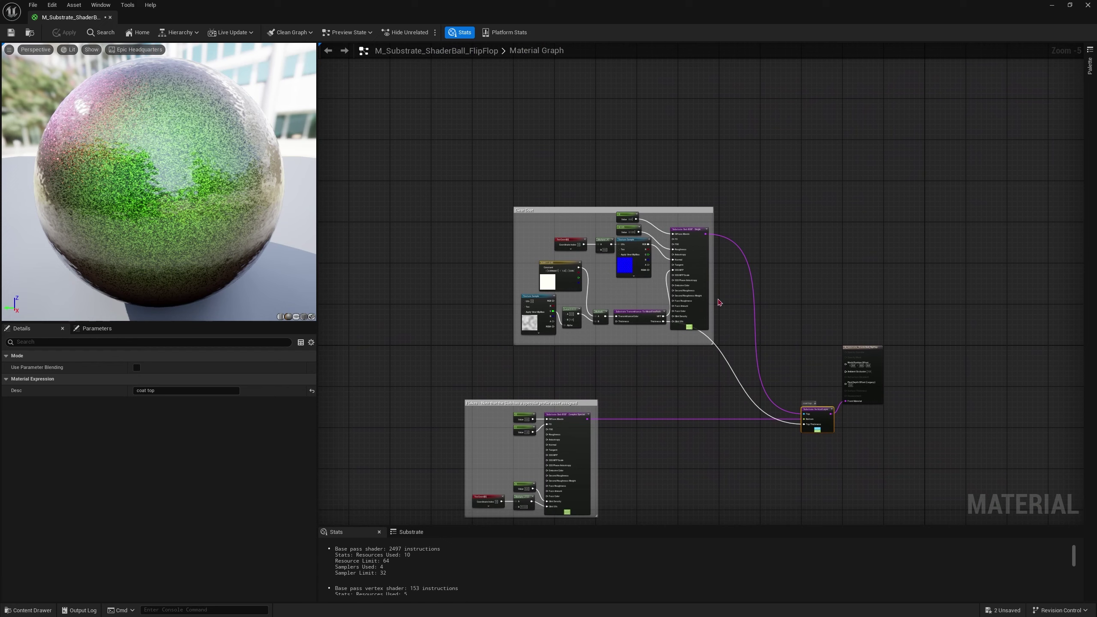
mouse_move(159, 182)
left_mouse_down()
mouse_move(225, 184)
mouse_move(168, 181)
left_mouse_up()
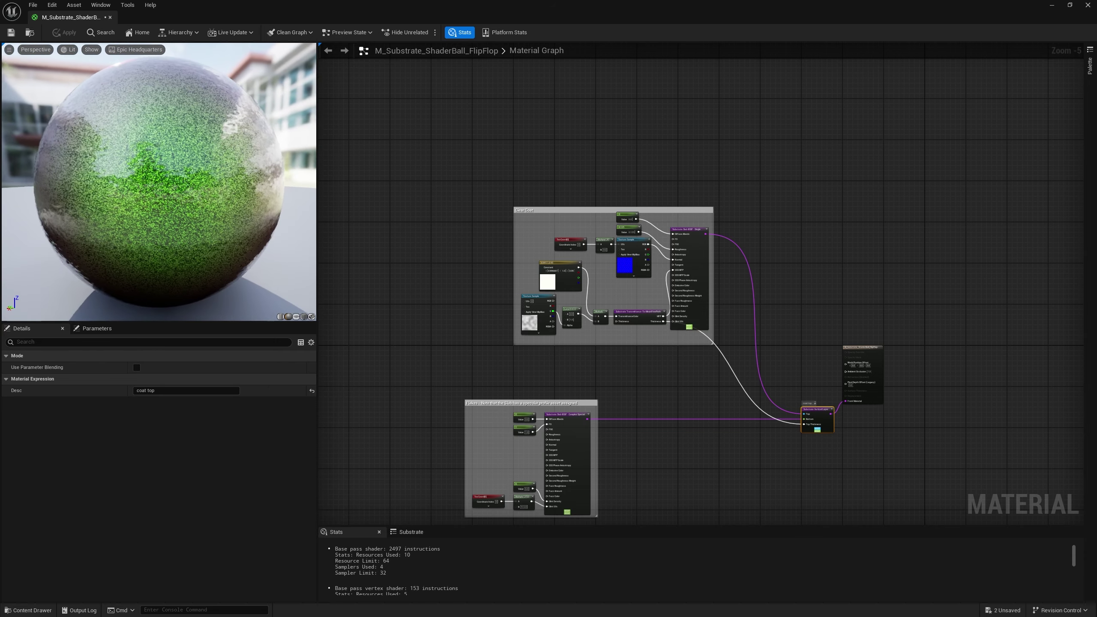
Disconnect the Substrate Vertical Layer from Front Material, move its Top connection onto Front Material and inspect the clear coat on the preview sphere
right_click_drag(705, 345, 542, 307)
scroll(542, 308, "up", 5)
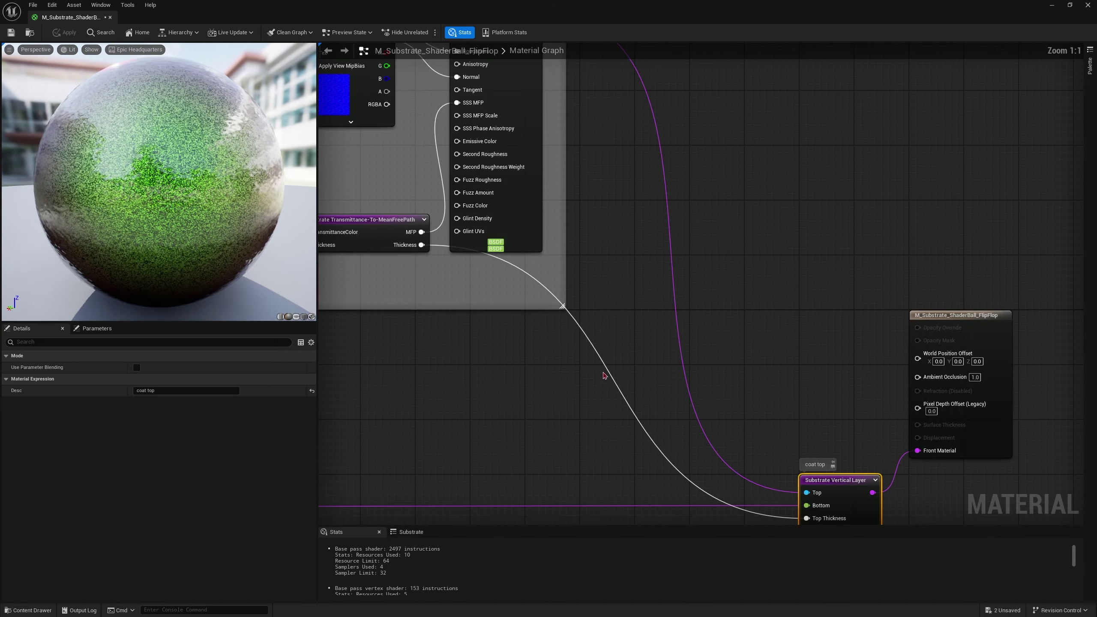
right_click_drag(676, 432, 597, 291)
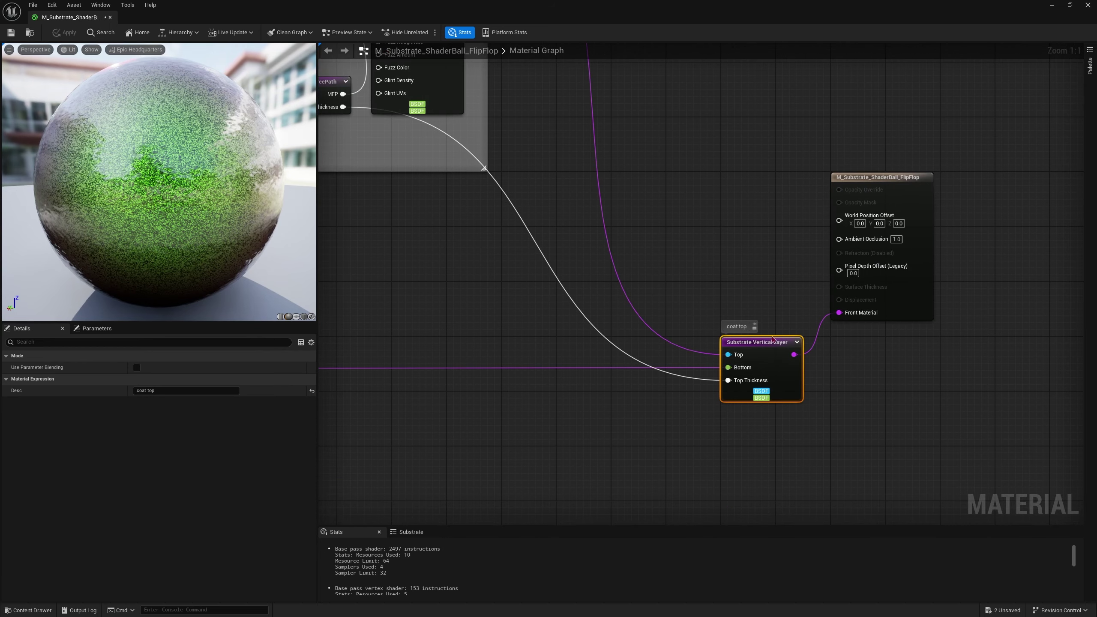
left_click(837, 313, "alt")
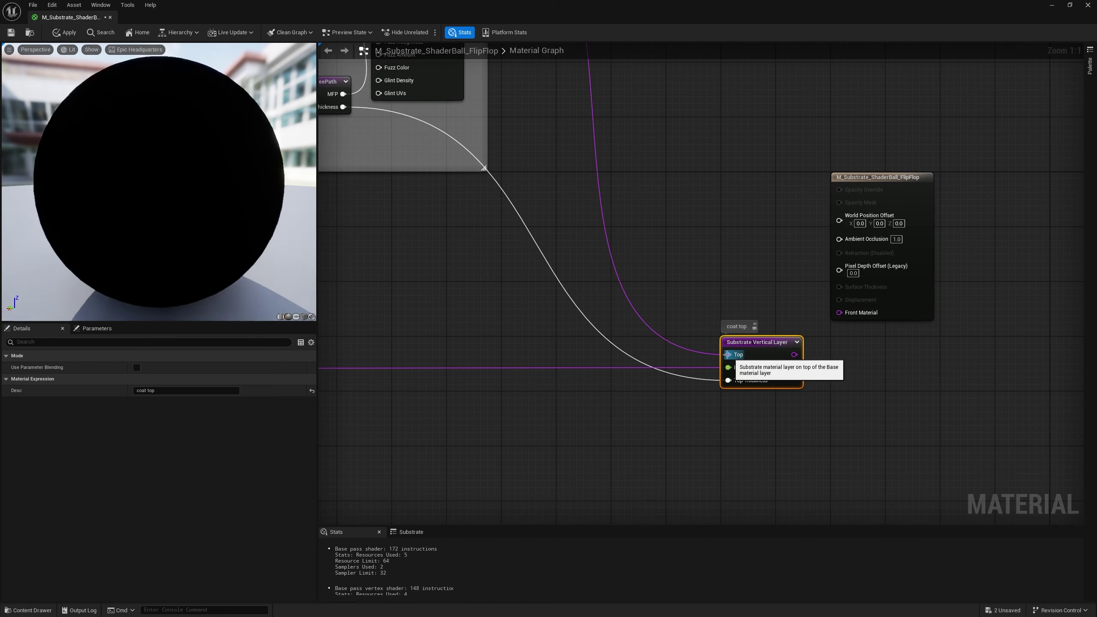
left_click_drag(730, 355, 838, 312, "ctrl")
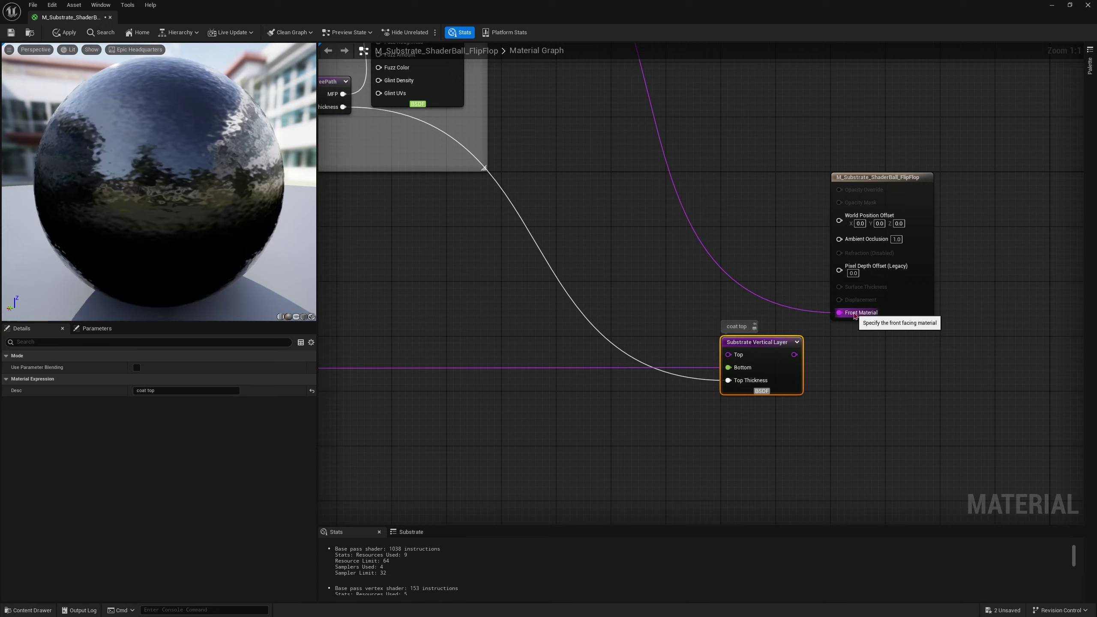
left_click_drag(159, 181, 152, 207)
left_click_drag(268, 151, 308, 127)
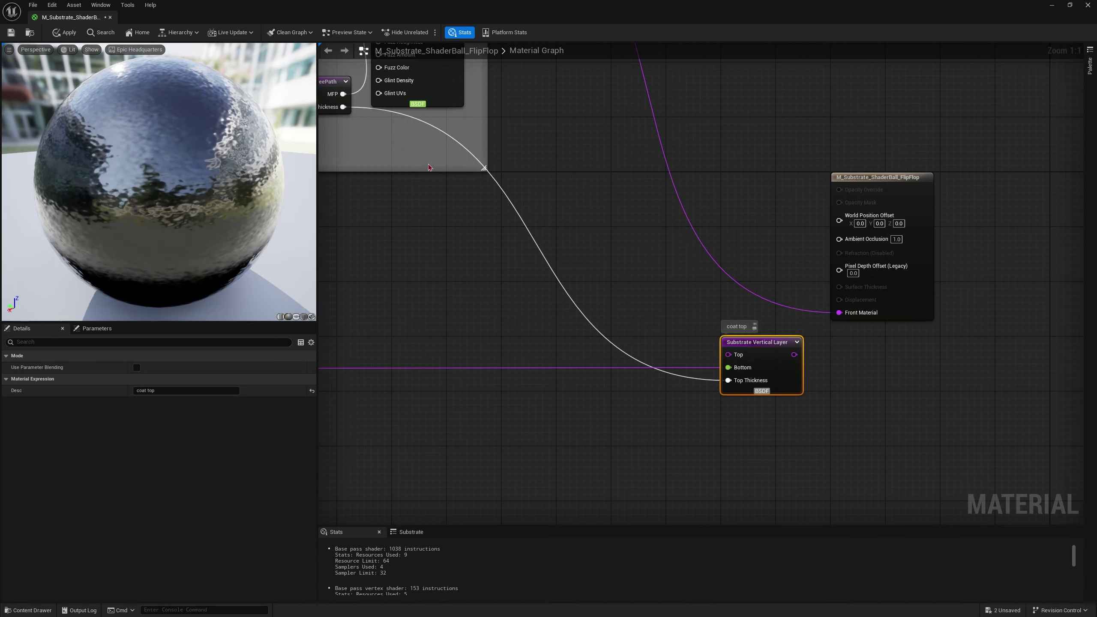
Examine the Clear Coat group, its LowResBlurredNoise texture sample and the thickness link to the Substrate Vertical Layer
right_click_drag(428, 168, 840, 449)
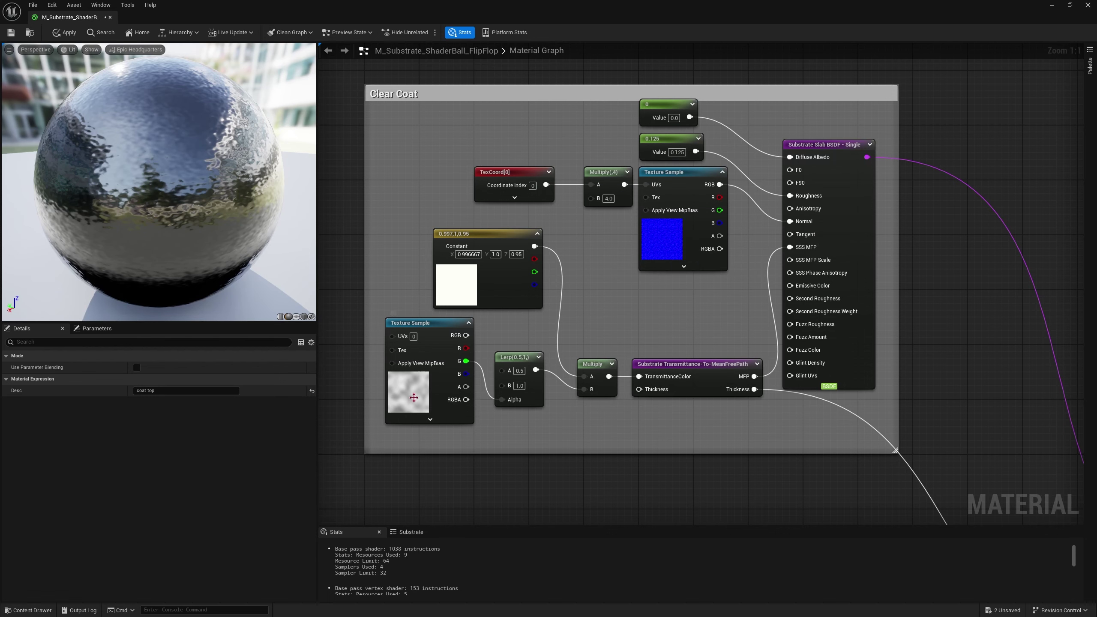
left_click(414, 397)
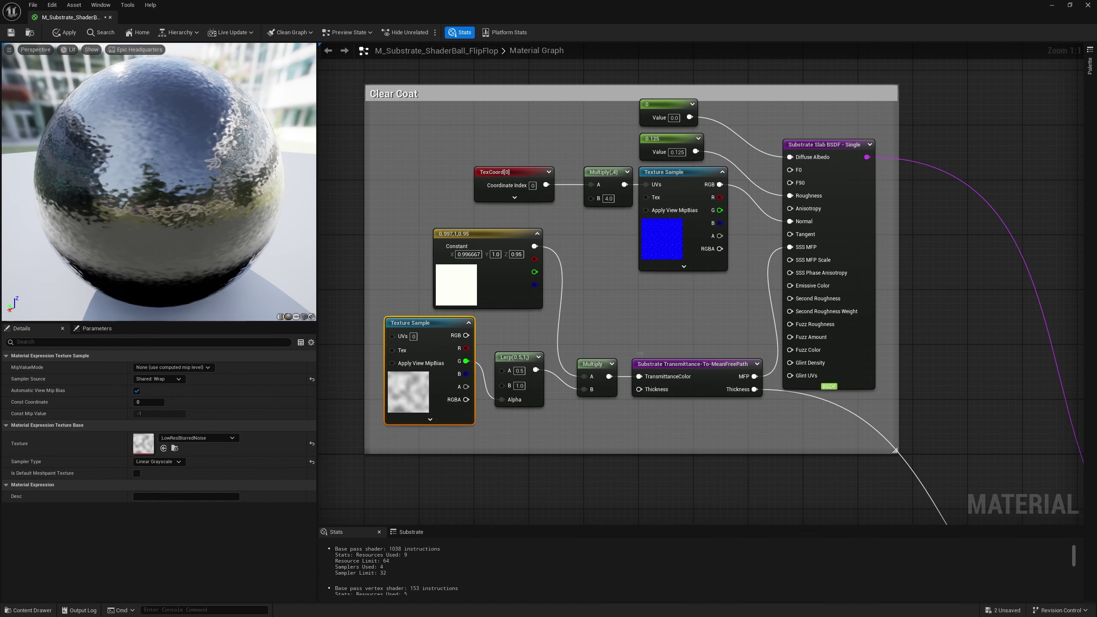
right_click_drag(751, 407, 567, 301)
right_click_drag(716, 404, 511, 233)
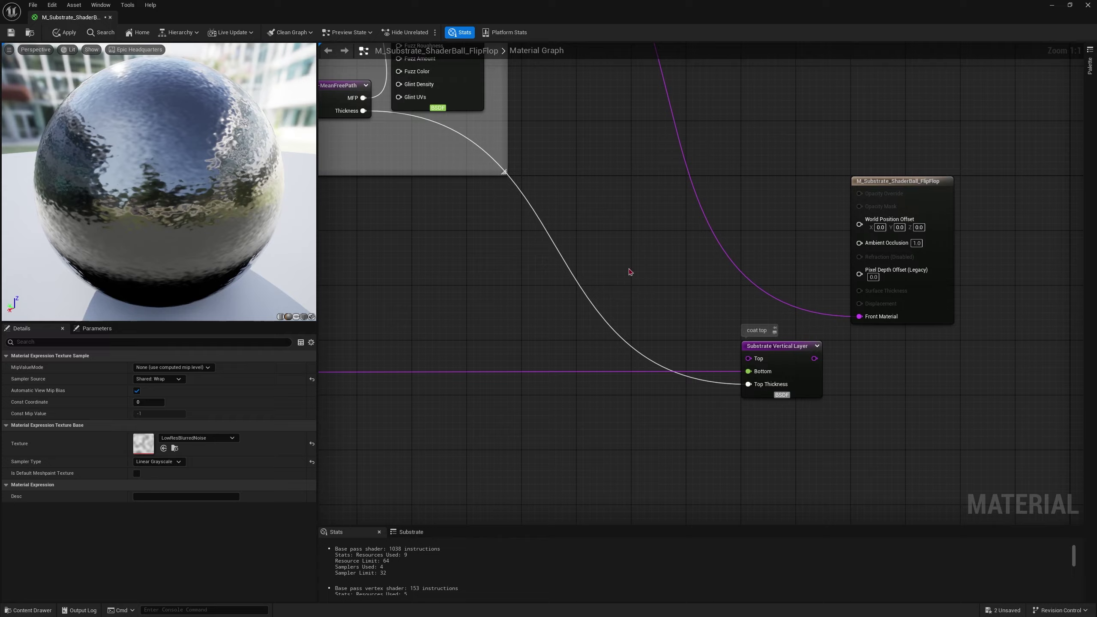
right_click_drag(594, 257, 831, 441)
mouse_move(146, 183)
left_mouse_down()
mouse_move(182, 180)
mouse_move(151, 176)
left_mouse_up()
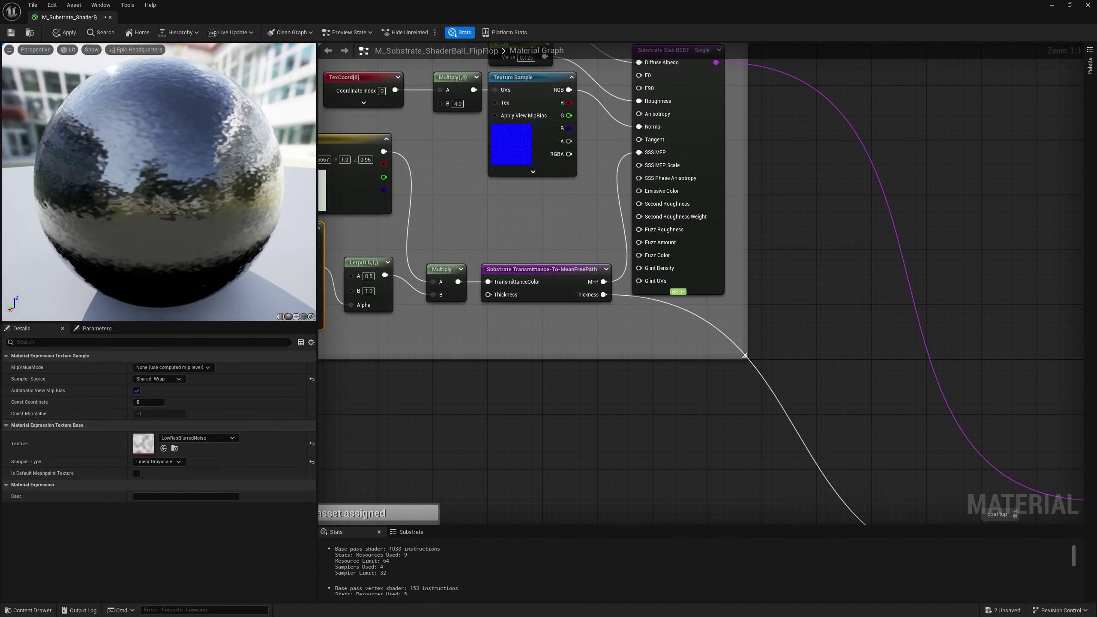
Connect the Flakes slab's output to Front Material and inspect the flakes alone on the preview sphere
right_click_drag(1031, 373, 664, 162)
right_click_drag(518, 236, 906, 114)
left_click_drag(428, 216, 964, 162)
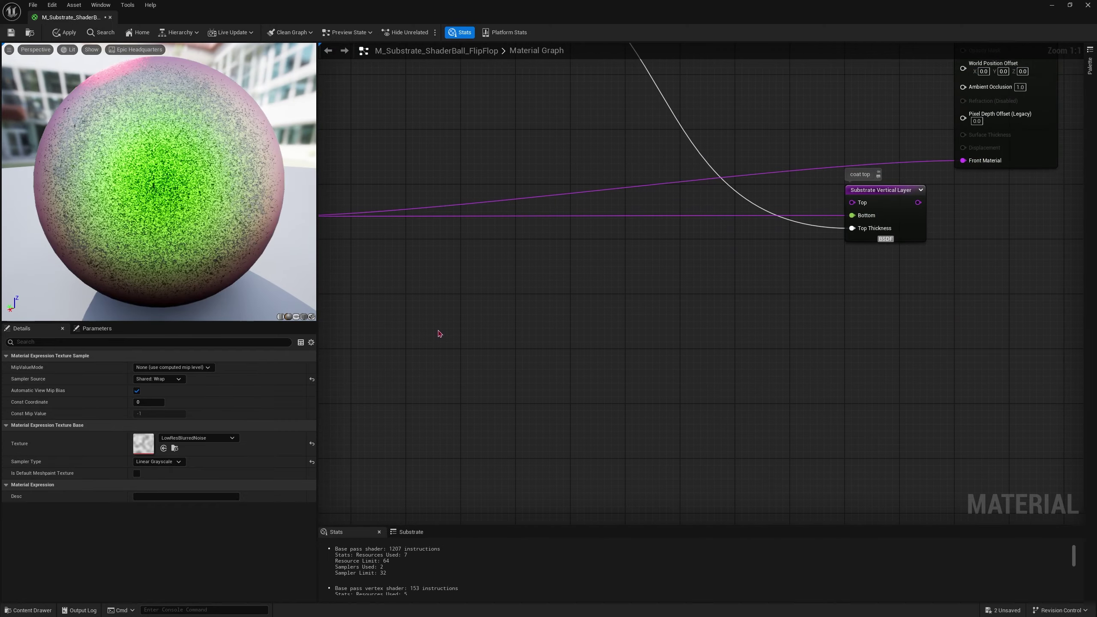
right_click_drag(438, 331, 860, 310)
left_click_drag(142, 212, 194, 199)
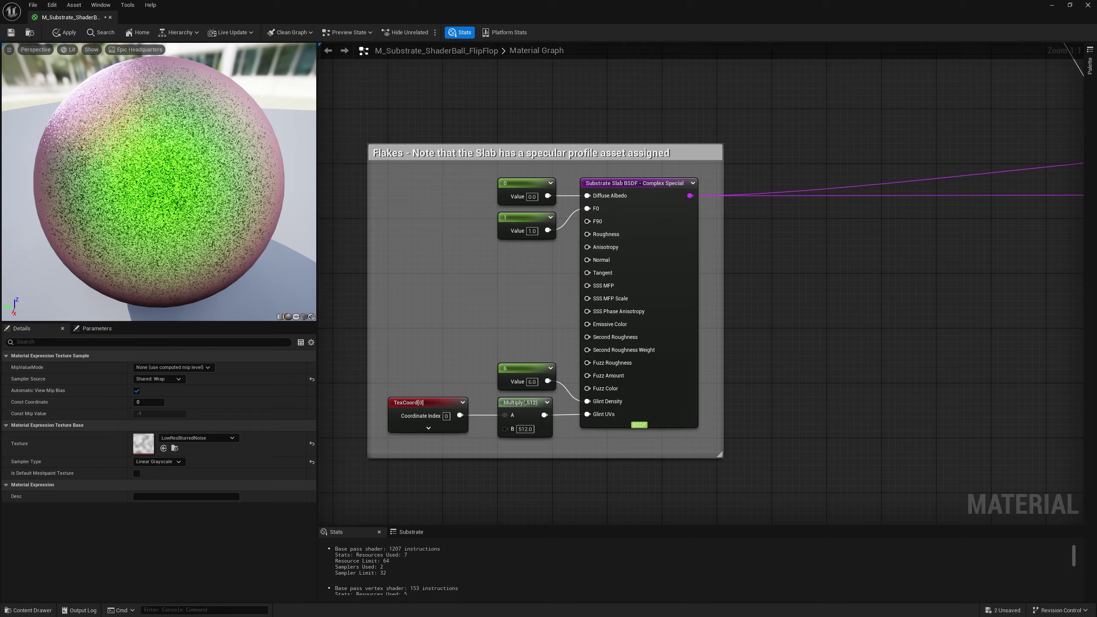
Review the Flakes group's glint density and UV tiling inputs, the TexCoord settings and the slab's complexity and profile settings
right_click_drag(561, 357, 562, 292)
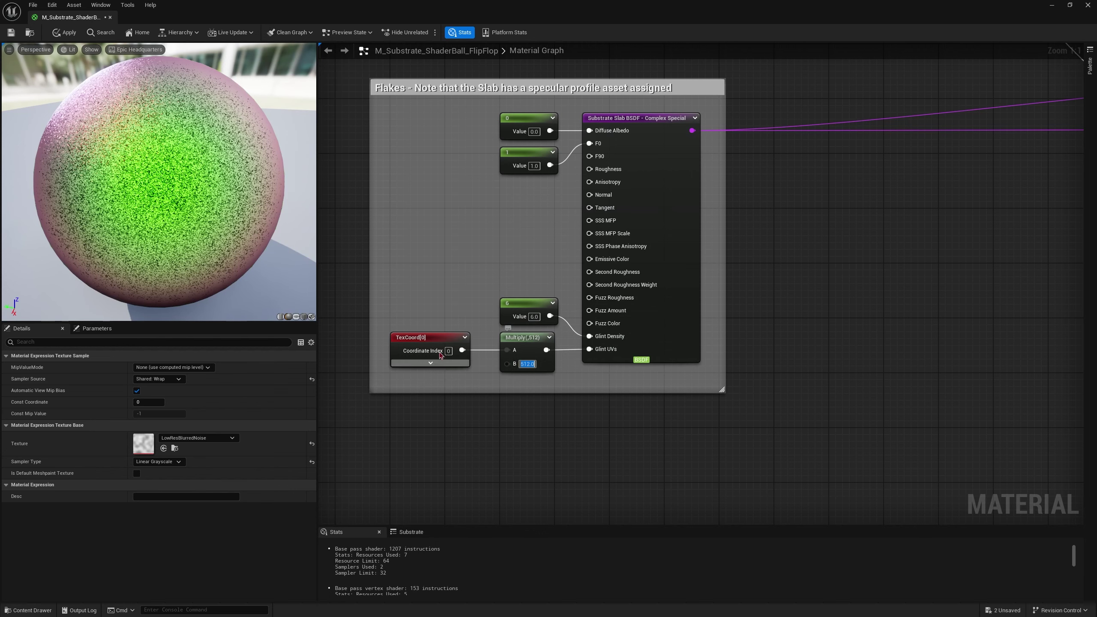
right_click_drag(504, 203, 502, 233)
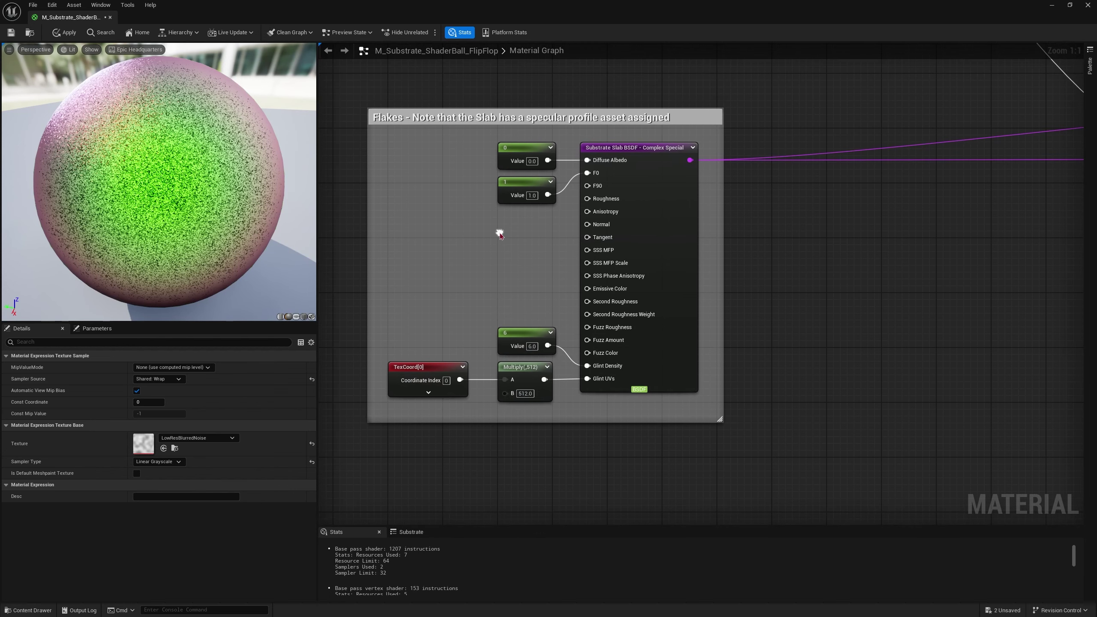
left_click_drag(478, 410, 478, 409)
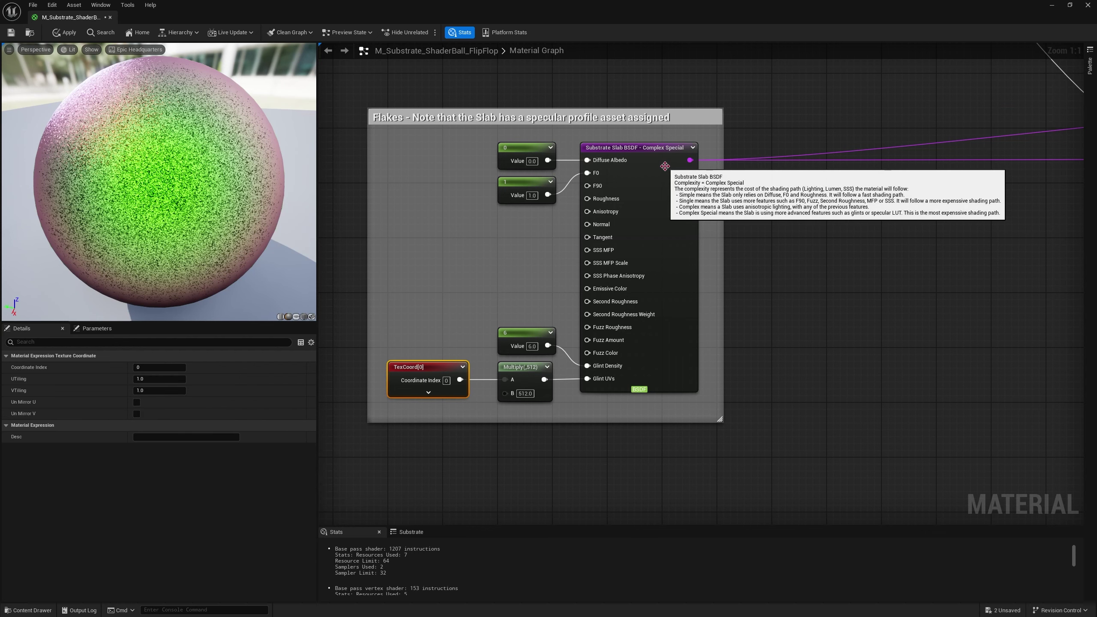
left_click(633, 151)
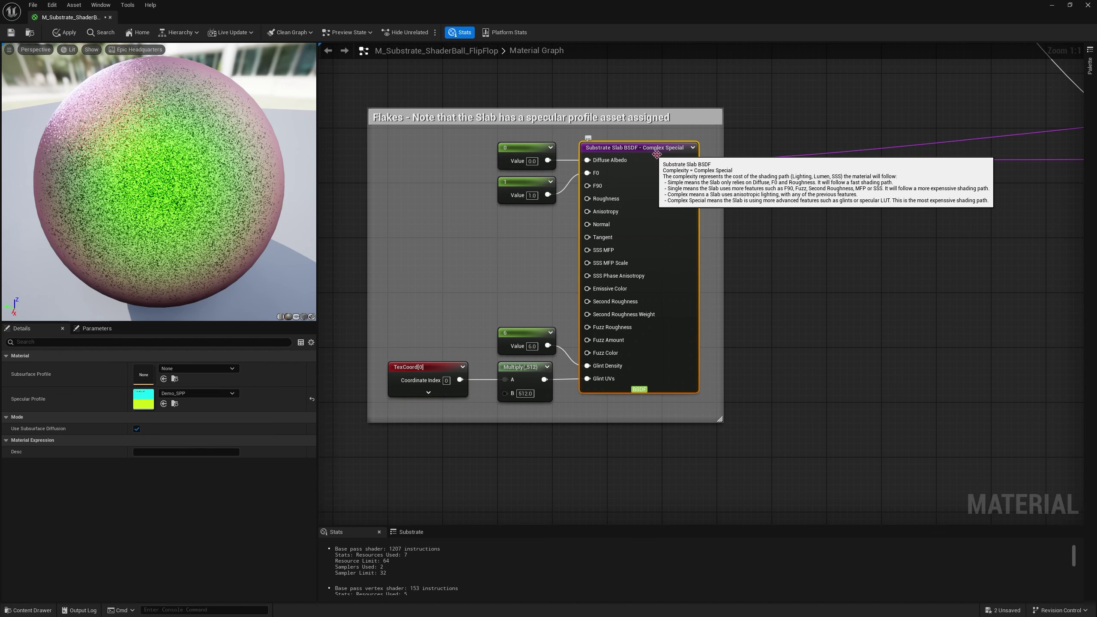
Compare the Specular Profile setting of the Clear Coat slab with that of the Flakes slab
right_click_drag(693, 144, 724, 63)
right_click_drag(612, 439, 746, 43)
right_click(641, 344)
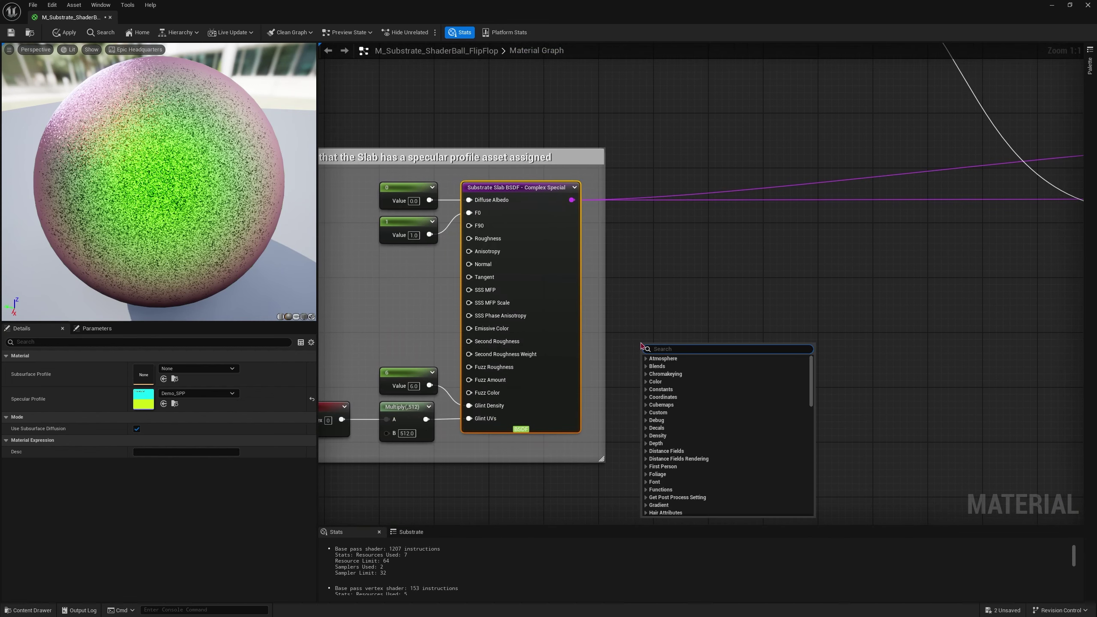
left_click(556, 247)
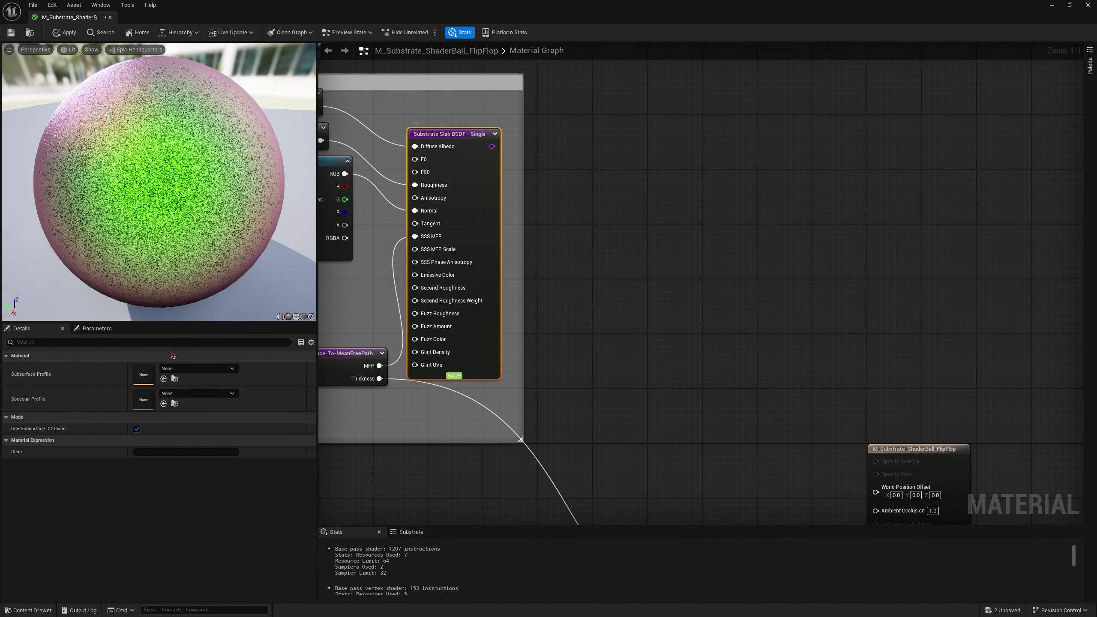
right_click_drag(420, 447, 916, 48)
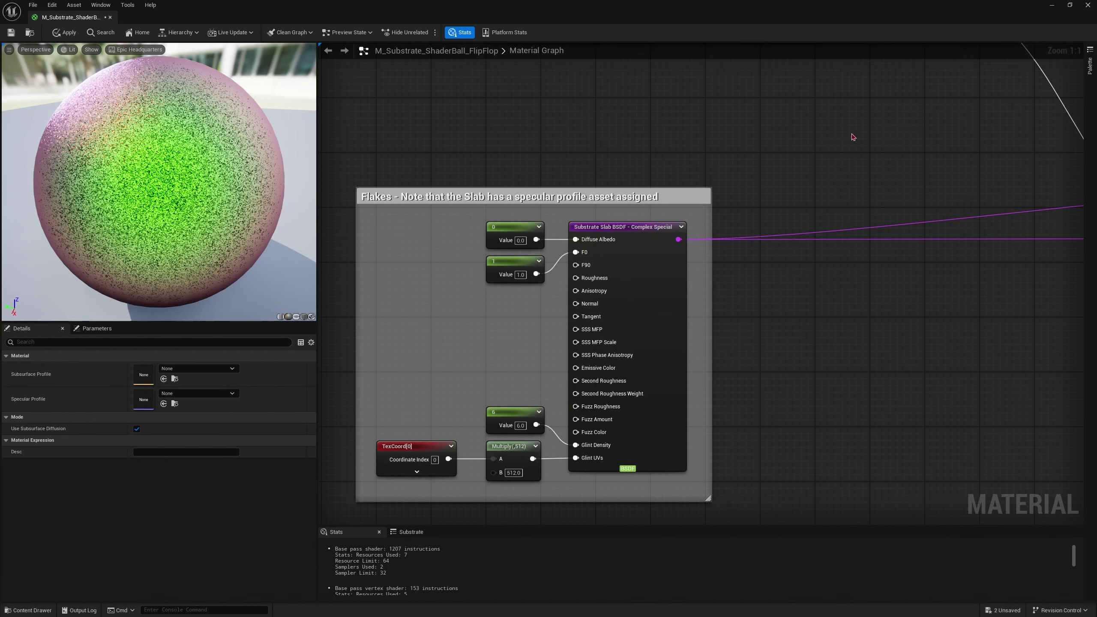
left_click(651, 313)
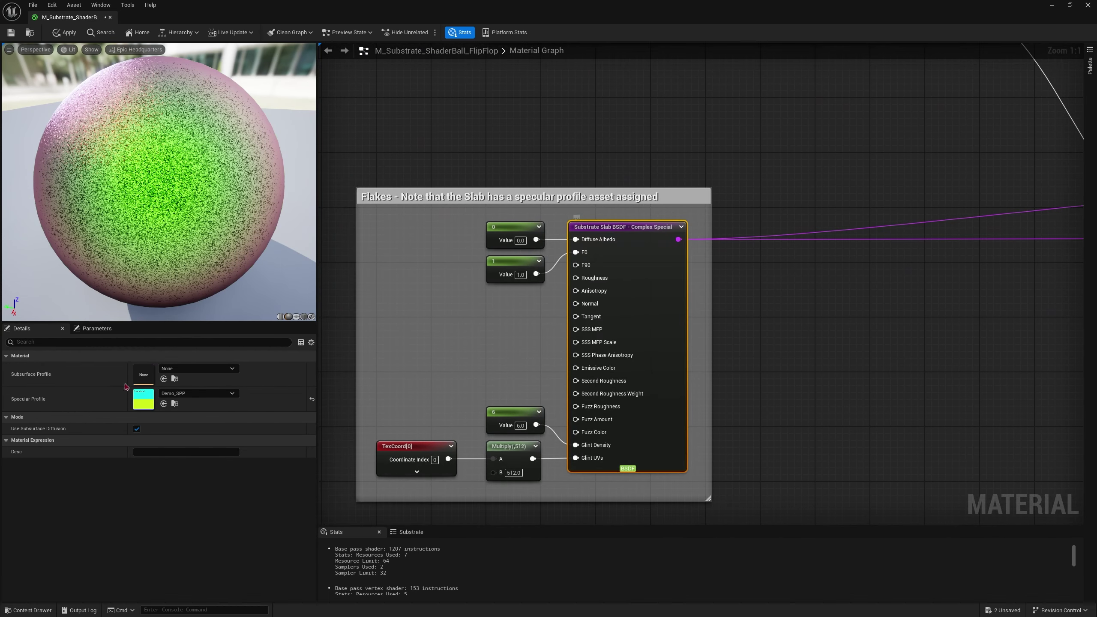
Open the Flakes slab's Demo_SPP specular profile and compare its View Color and Light Color gradients with the preview sphere
double_click(147, 400)
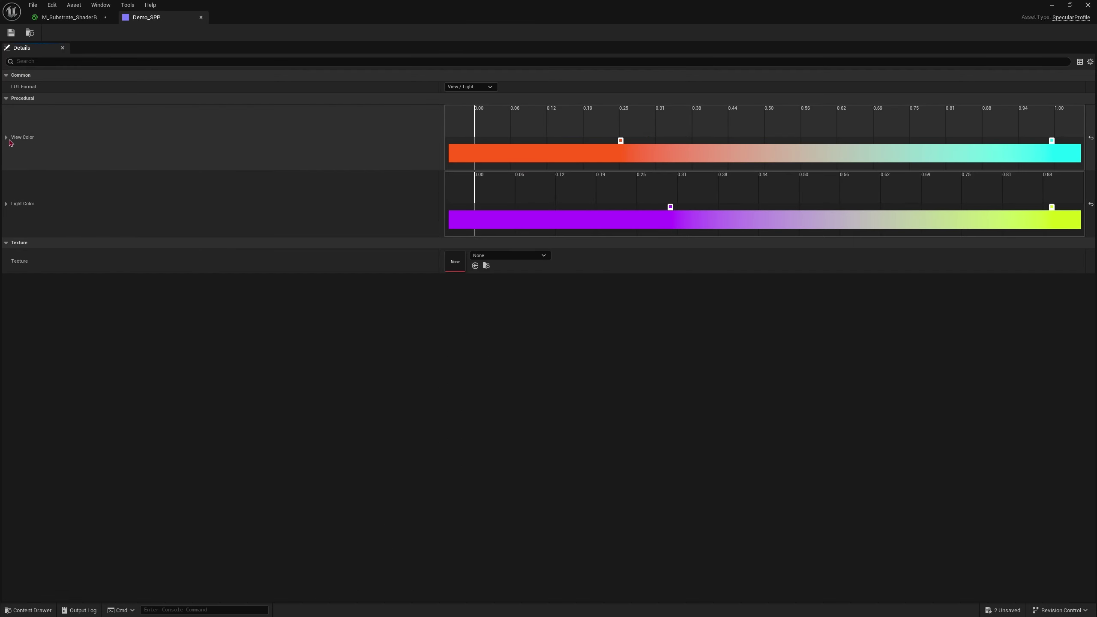
left_click(6, 139)
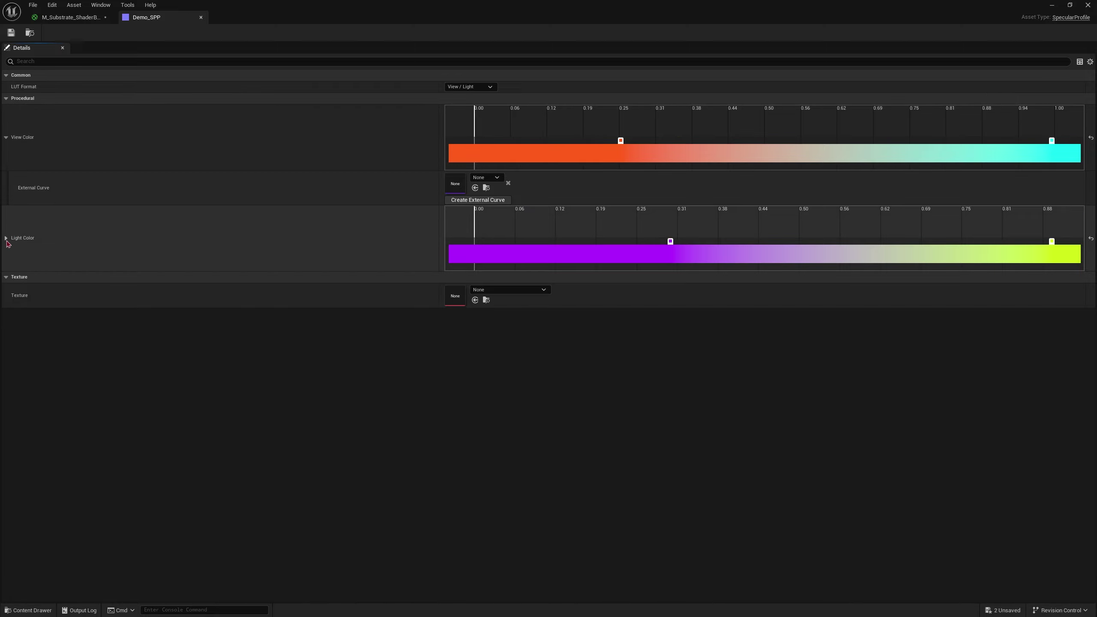
left_click(6, 239)
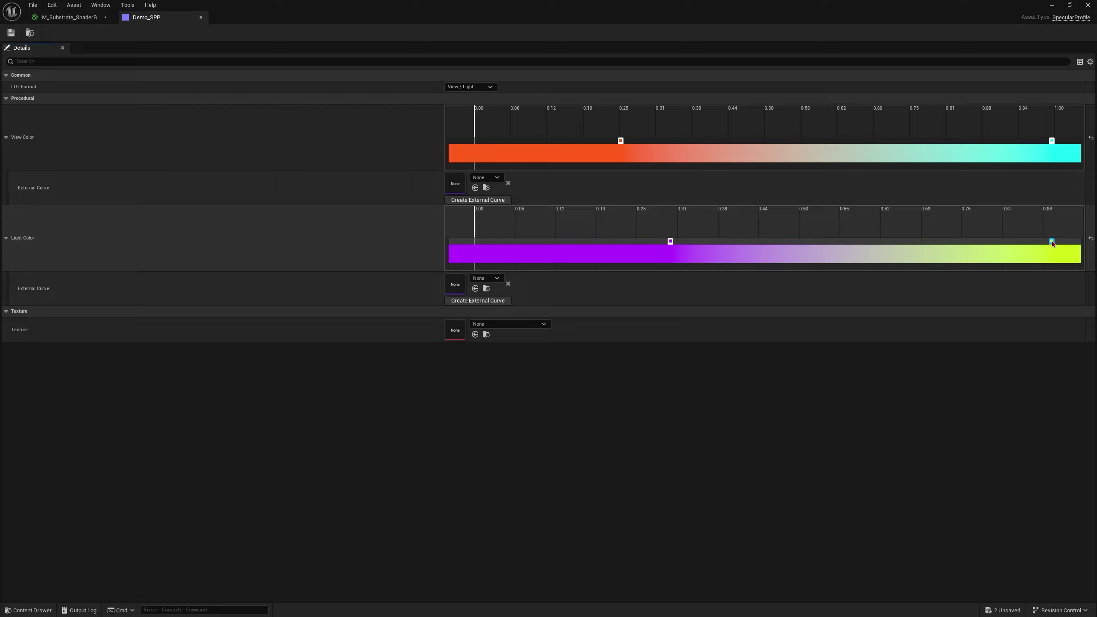
left_click(58, 18)
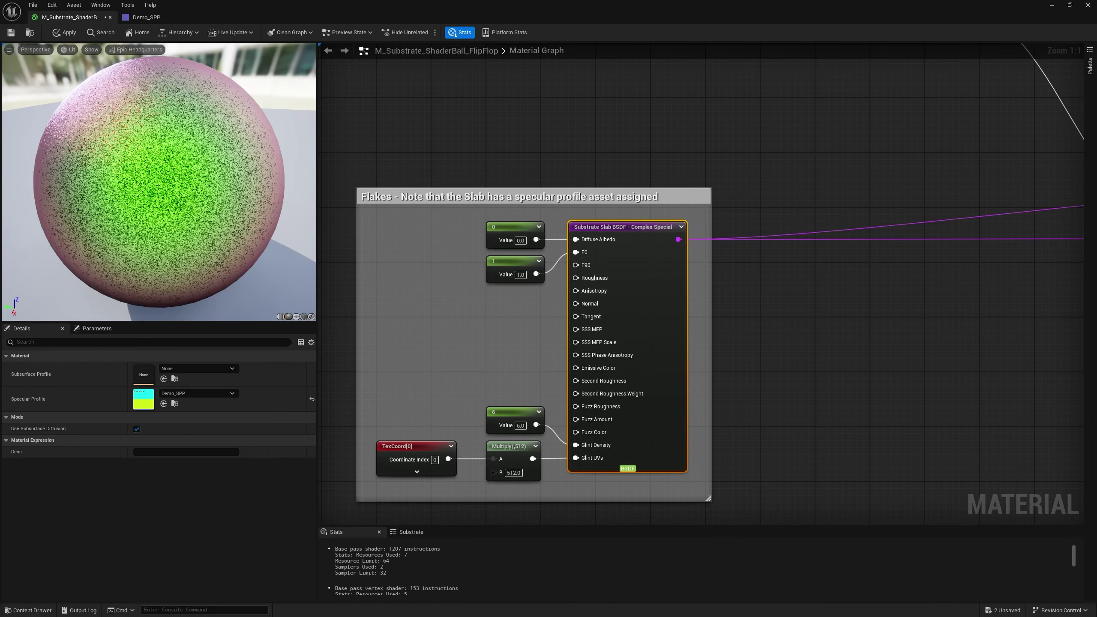
left_click_drag(159, 182, 216, 176)
Recolor the final key of Demo_SPP's Light Color gradient to bright blue and save the profile
left_click(147, 18)
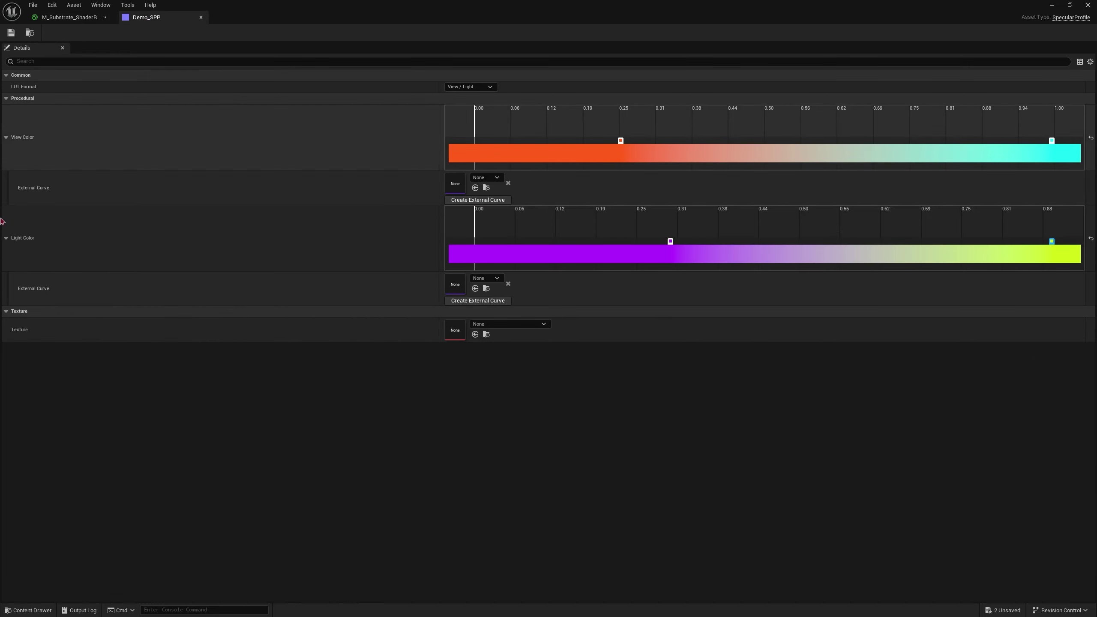
double_click(1052, 242)
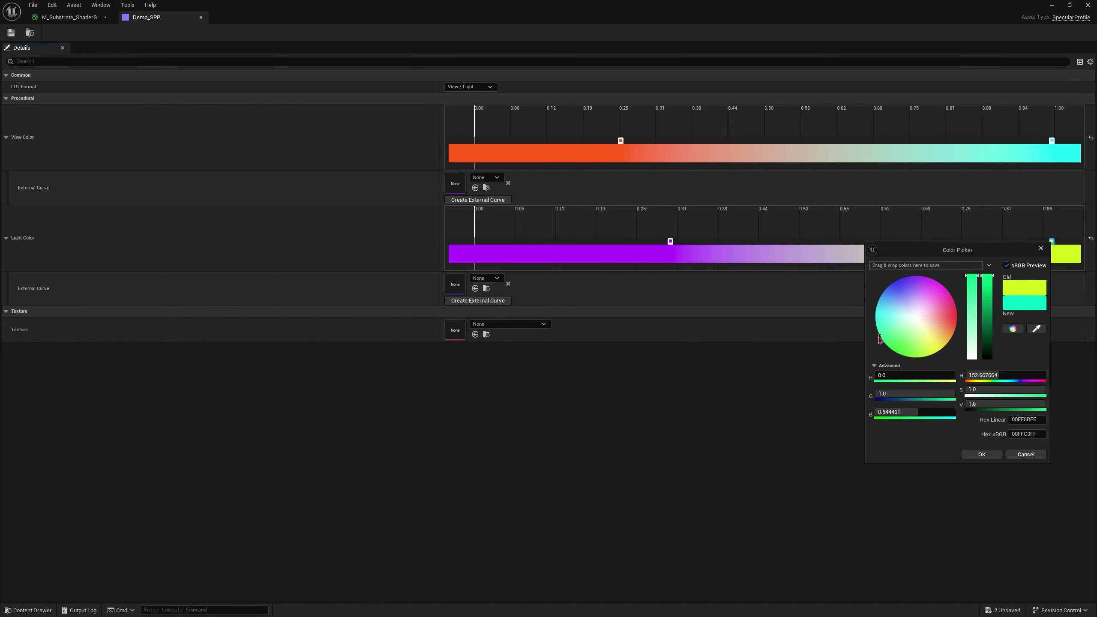
left_click_drag(875, 312, 875, 292)
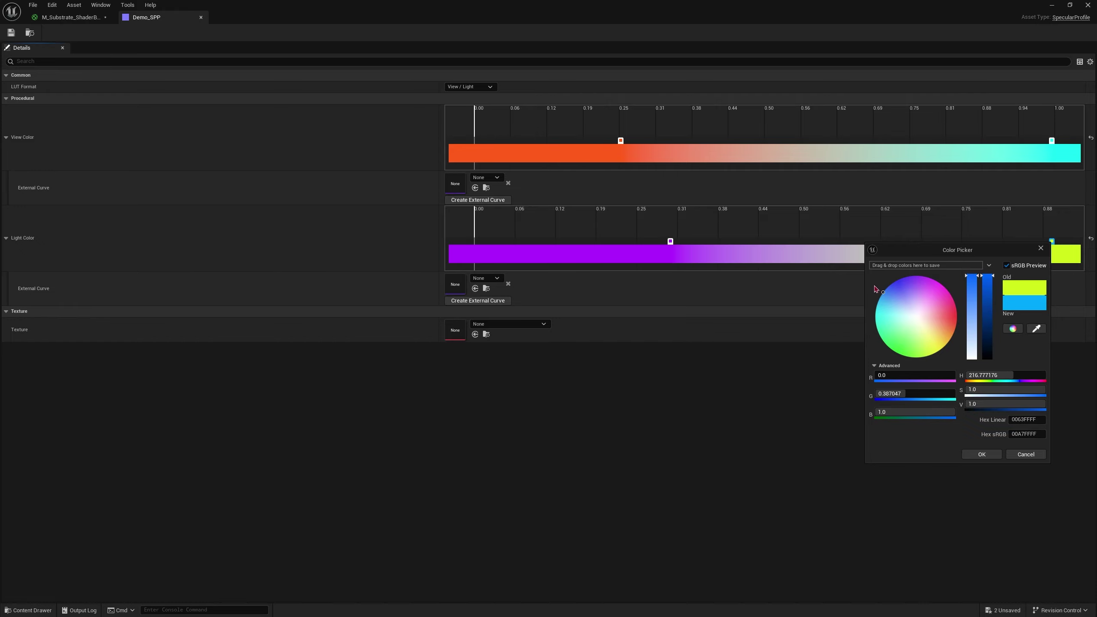
left_click(982, 454)
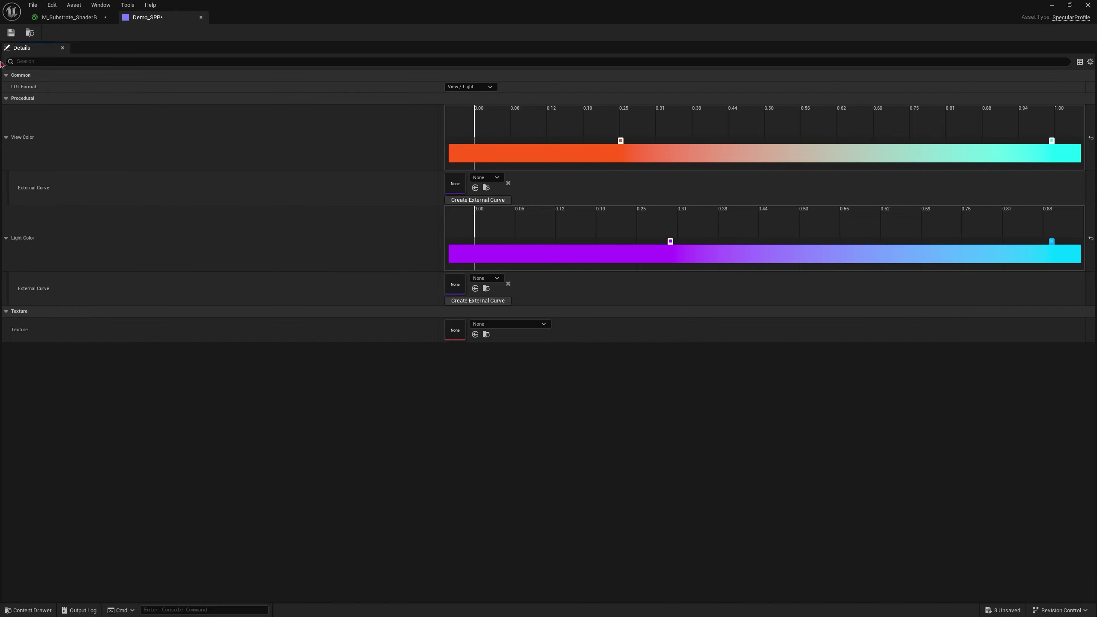
left_click(11, 32)
Inspect the recolored flakes on the material's preview sphere from several angles and recheck the Demo_SPP gradients
left_click(69, 18)
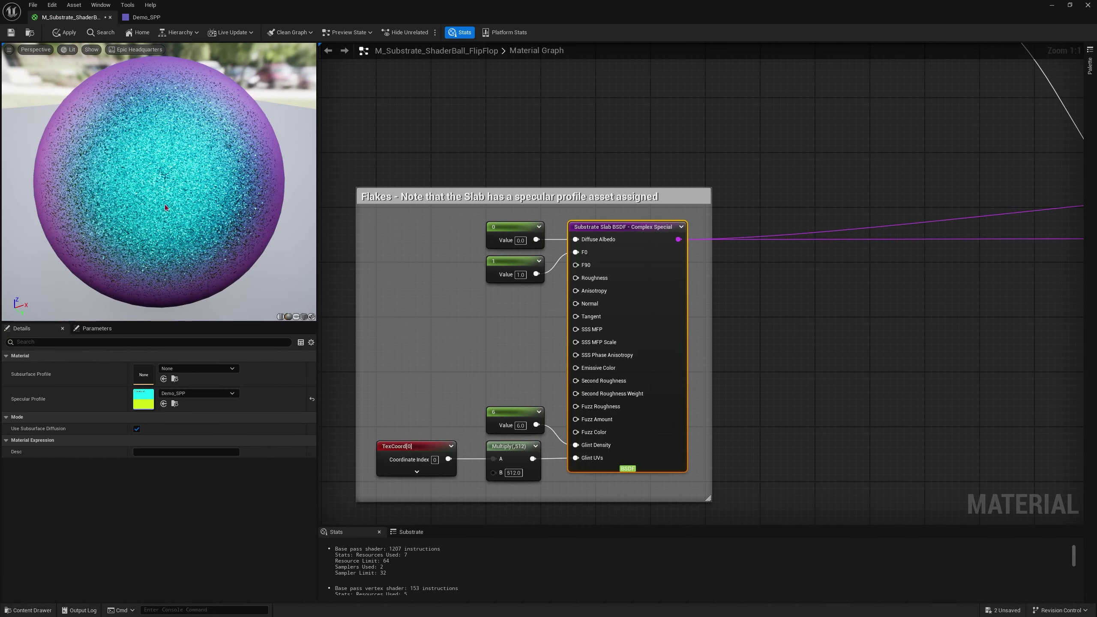
left_click_drag(165, 208, 297, 228)
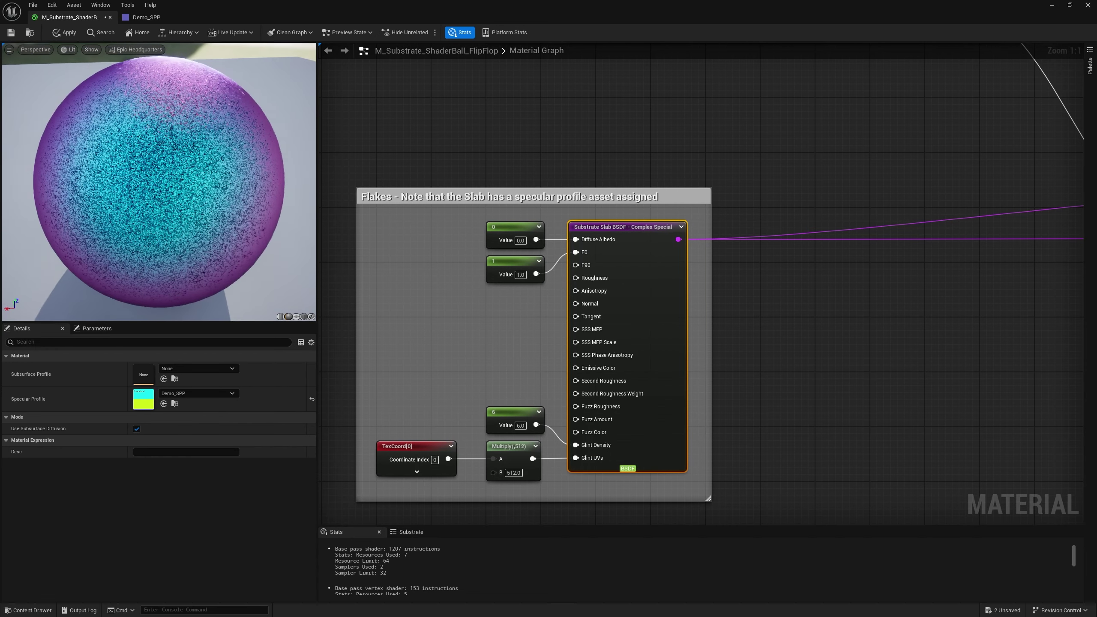
left_click_drag(78, 210, 56, 211)
double_click(144, 403)
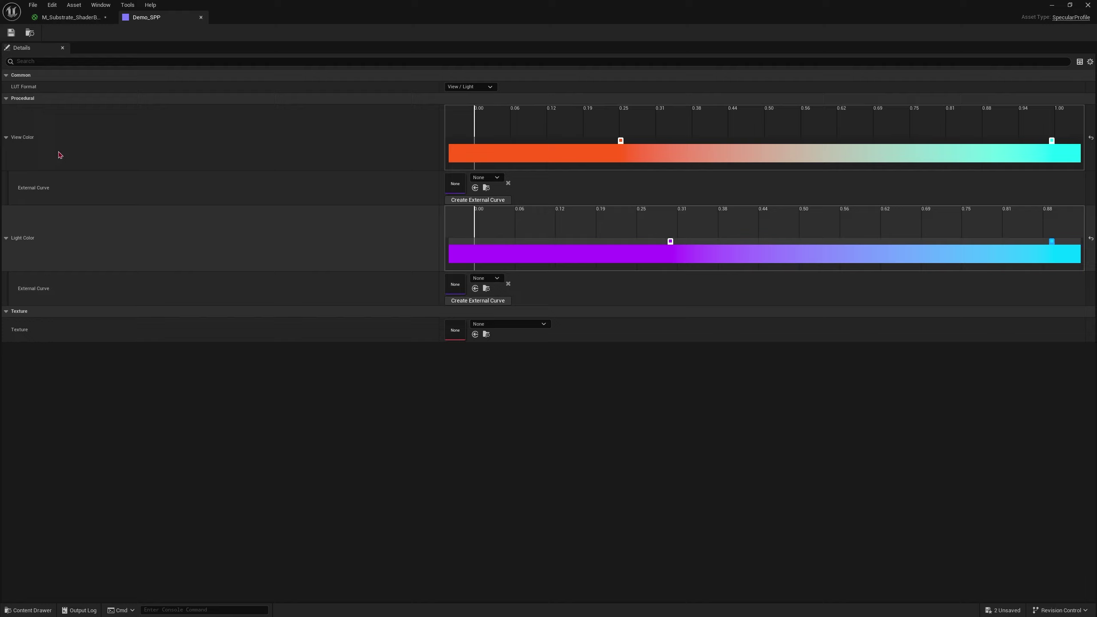
left_click(89, 17)
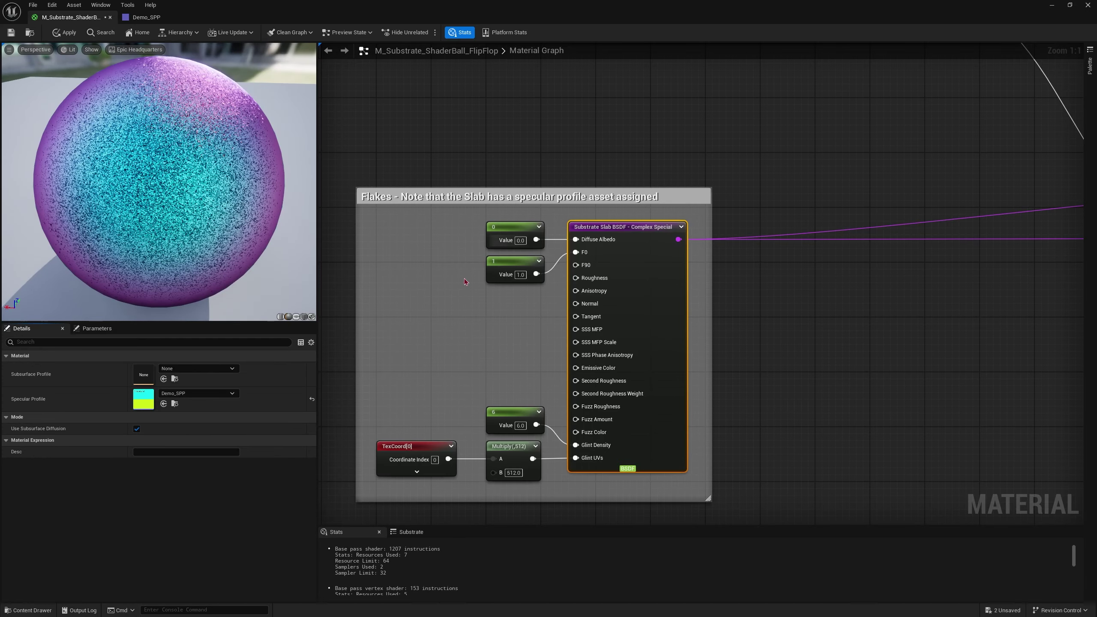
left_click_drag(176, 213, 186, 160)
Clear the Flakes slab's output links and reconnect it to the Bottom input of the Substrate Vertical Layer
right_click_drag(797, 423, 361, 376)
right_click_drag(799, 203, 708, 271)
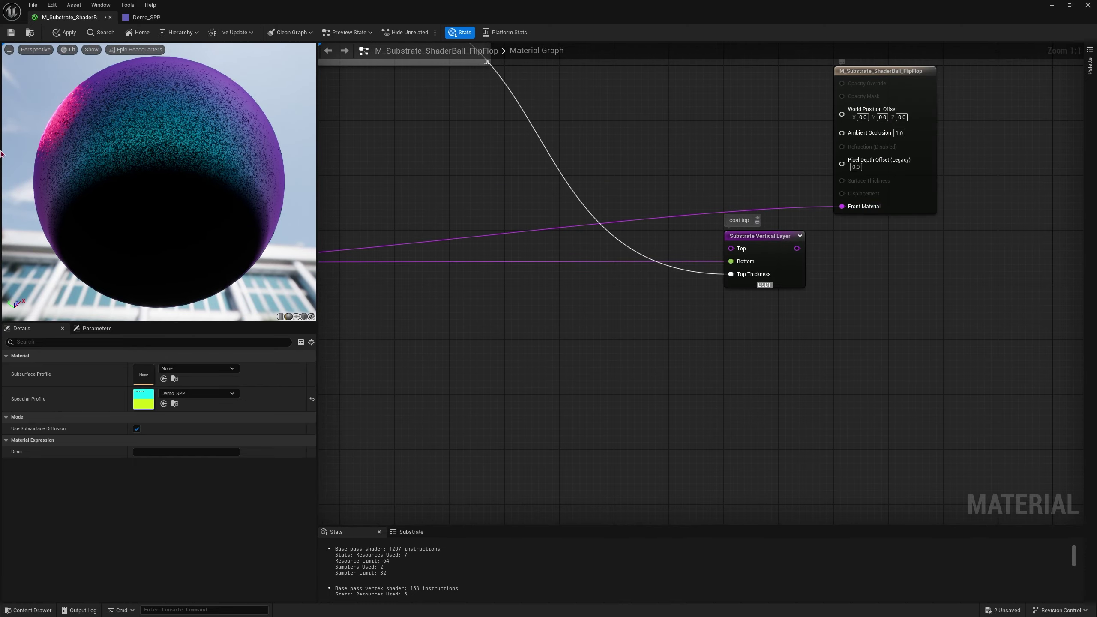
left_click_drag(162, 186, 186, 207)
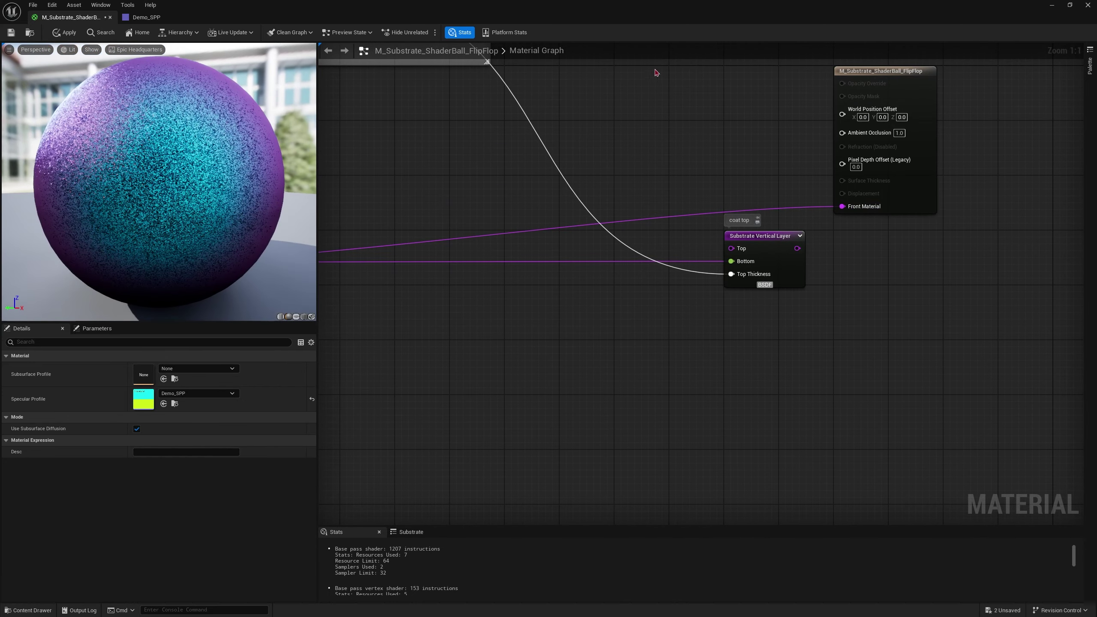
left_click_drag(841, 206, 731, 249, "ctrl")
right_click_drag(543, 285, 931, 349)
left_click(718, 304, "alt")
left_click(718, 291, "alt")
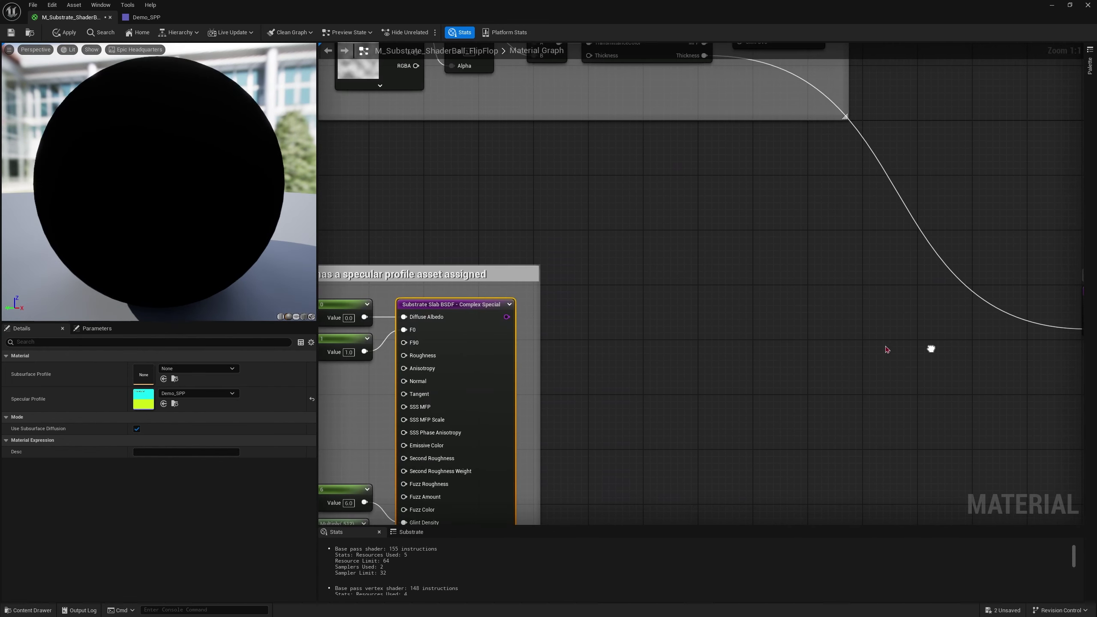
left_click_drag(504, 317, 984, 315)
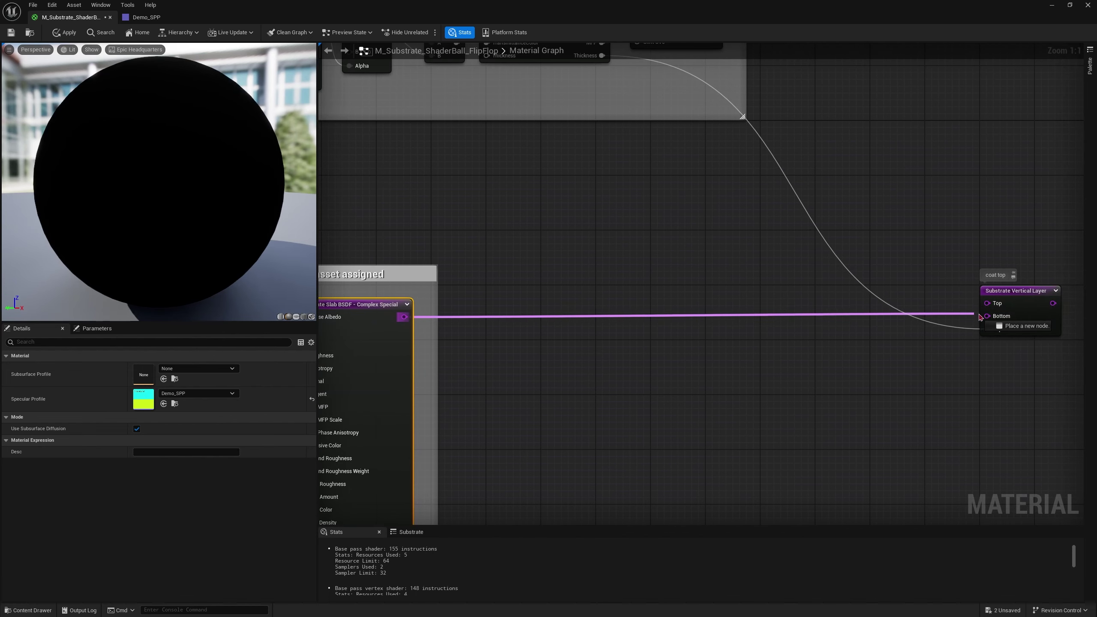
Connect the Clear Coat slab to the Substrate Vertical Layer's Top input and the layer's output to Front Material
right_click_drag(829, 211, 725, 405)
right_click_drag(612, 163, 590, 212)
left_click_drag(611, 78, 884, 426)
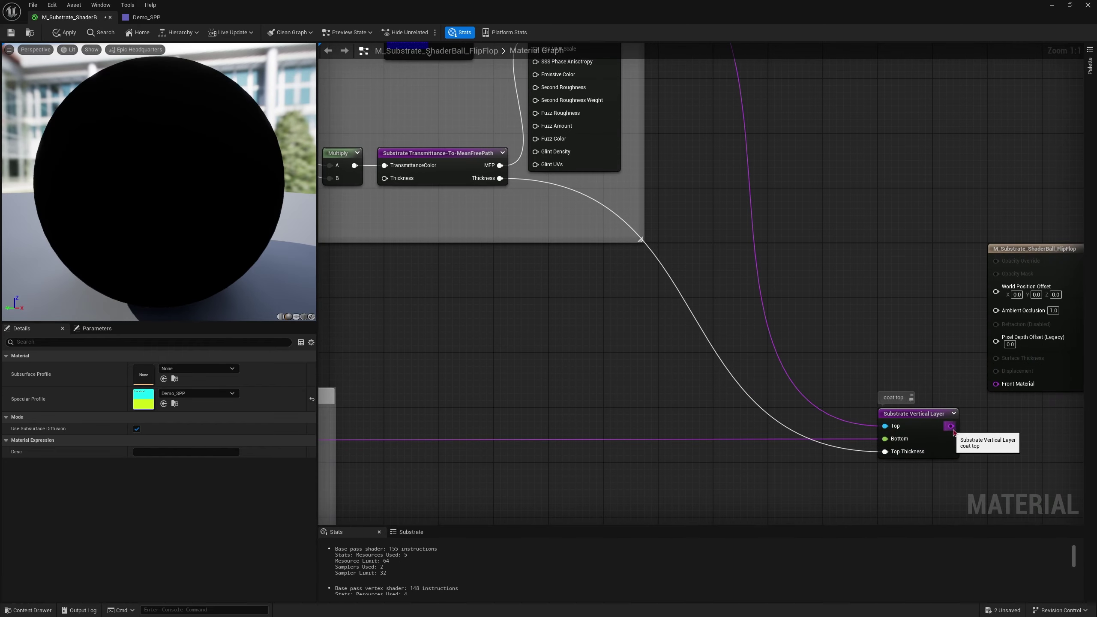
left_click_drag(950, 426, 1018, 389)
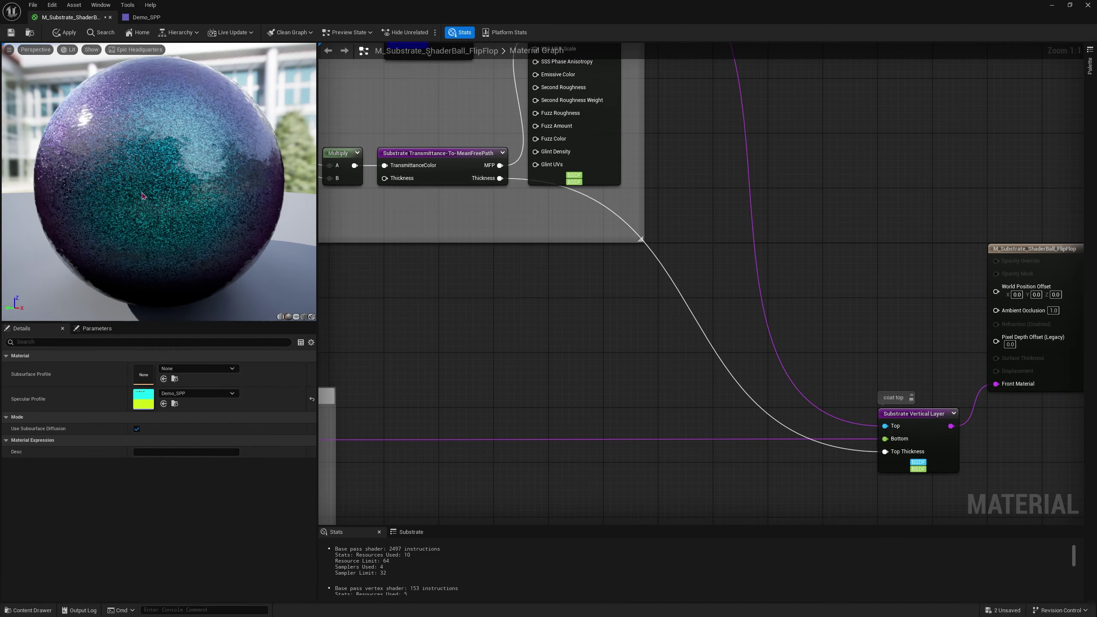
Inspect the coated flakes on the preview sphere, check the material's Blend Mode and save the material
left_click_drag(194, 155, 106, 184)
mouse_move(158, 212)
left_mouse_down()
mouse_move(181, 212)
mouse_move(159, 212)
left_mouse_up()
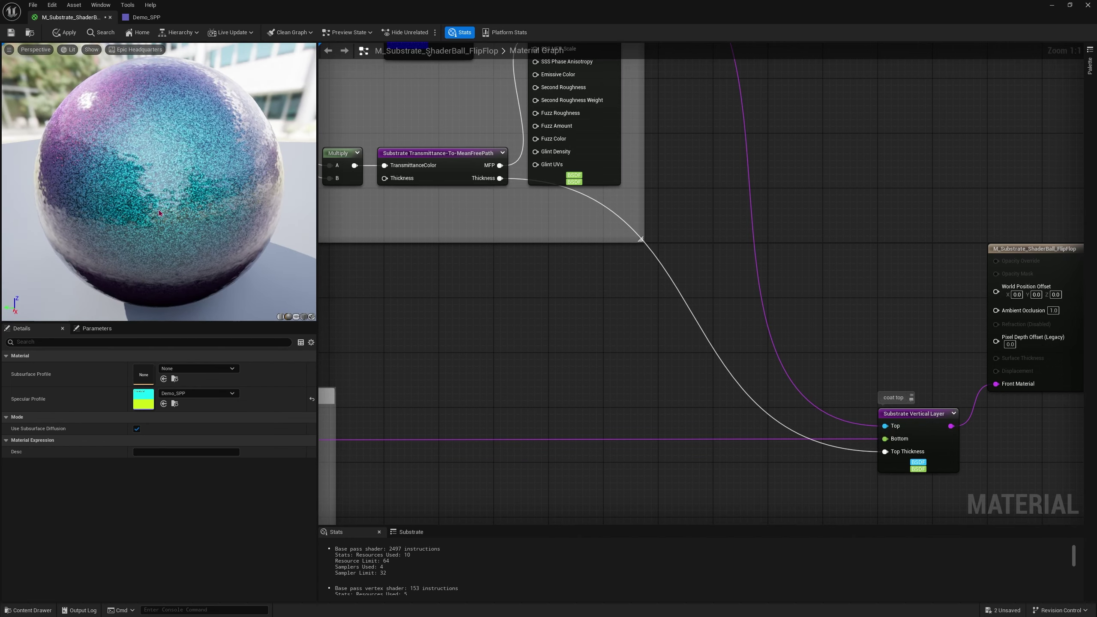
left_click(1049, 258)
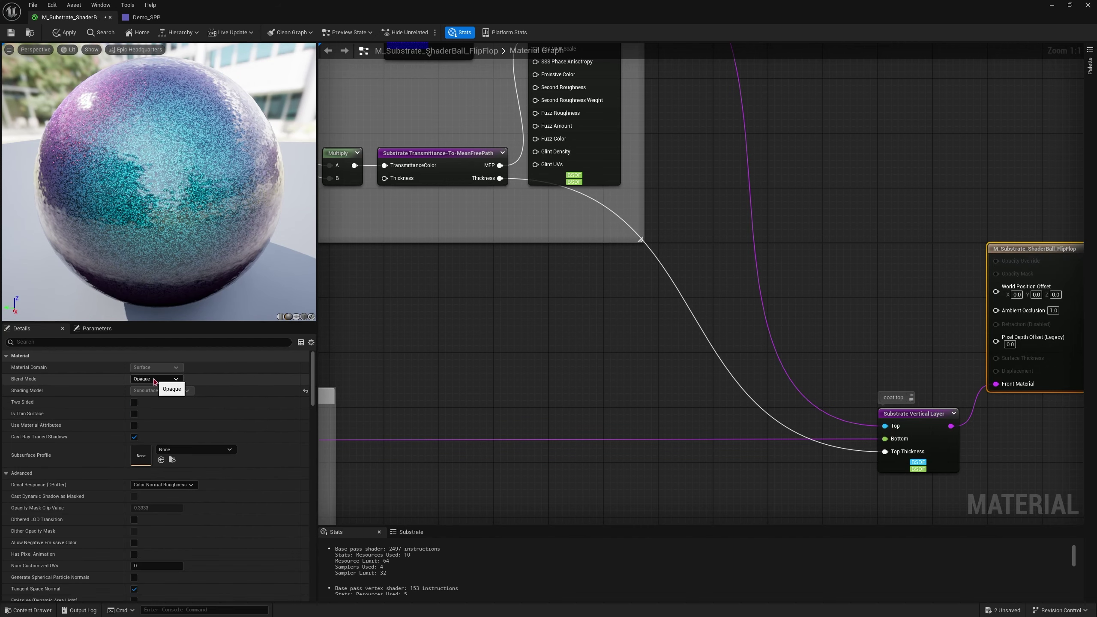
left_click_drag(160, 182, 229, 203)
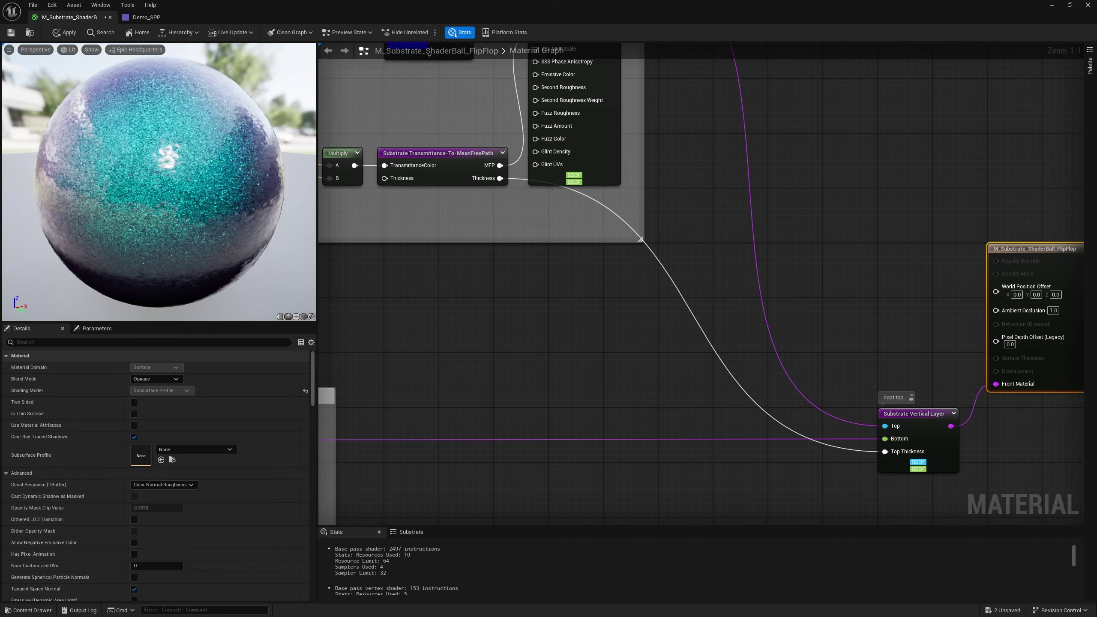
left_click_drag(159, 181, 260, 171)
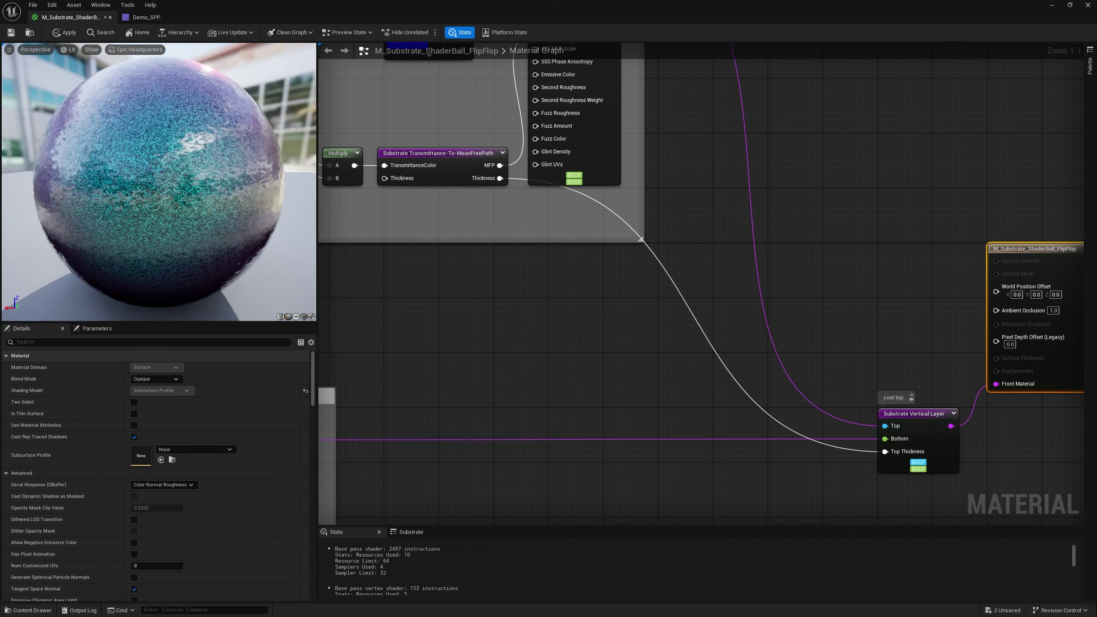
key("ctrl+s")
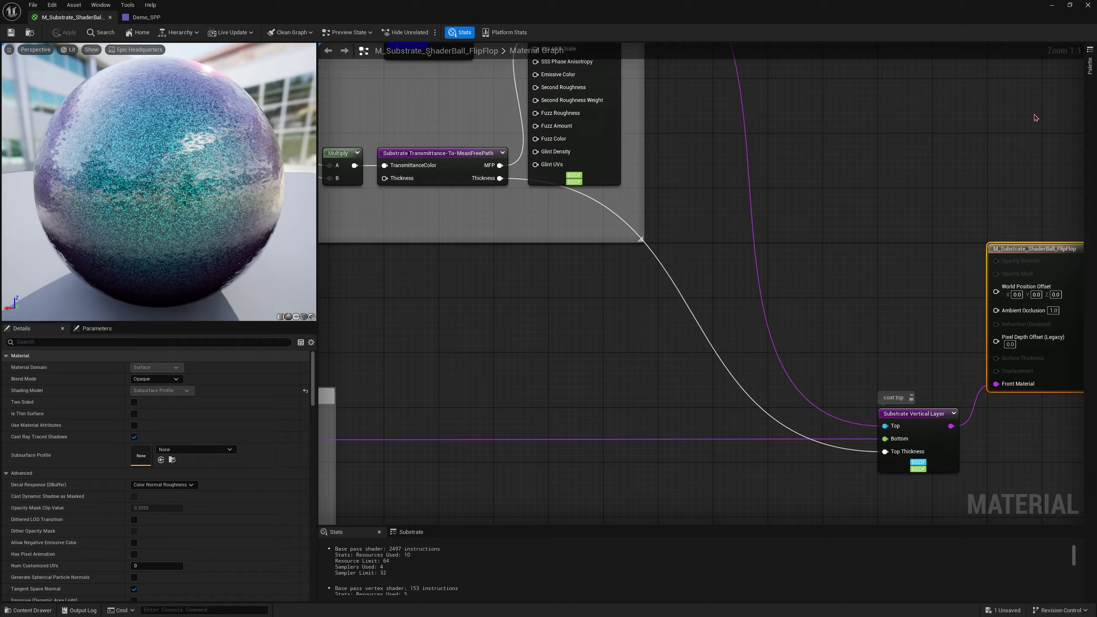
Return to the level and open the M_Substrate_ShaderBall_F0F90 material of the Chromatic Specular shader ball
left_click(1054, 5)
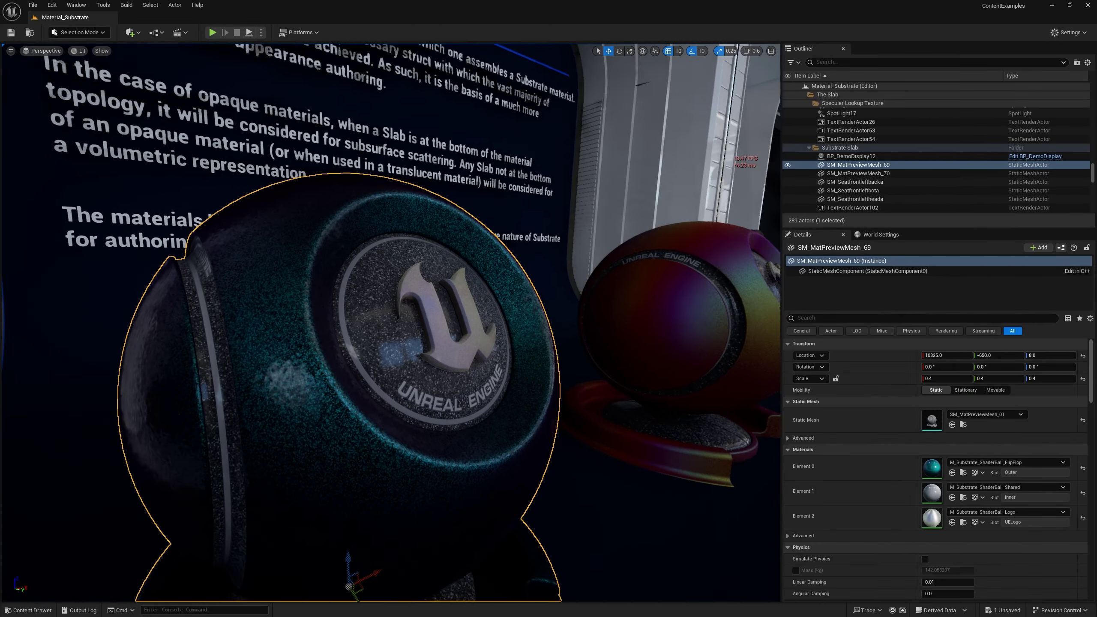
right_click_drag(391, 322, 386, 354)
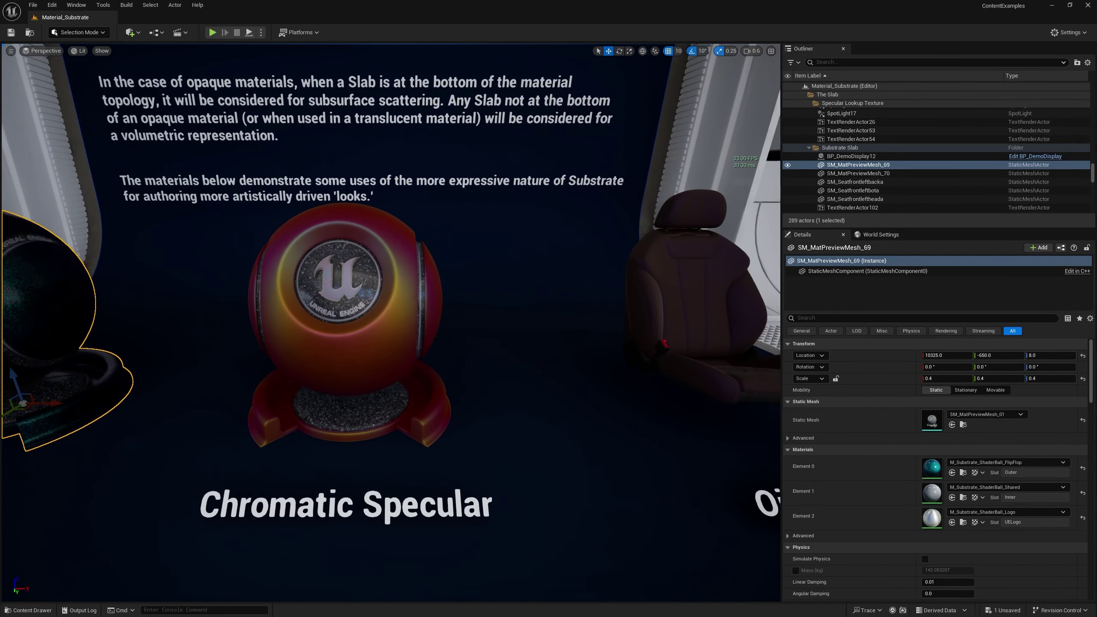
left_click(394, 284)
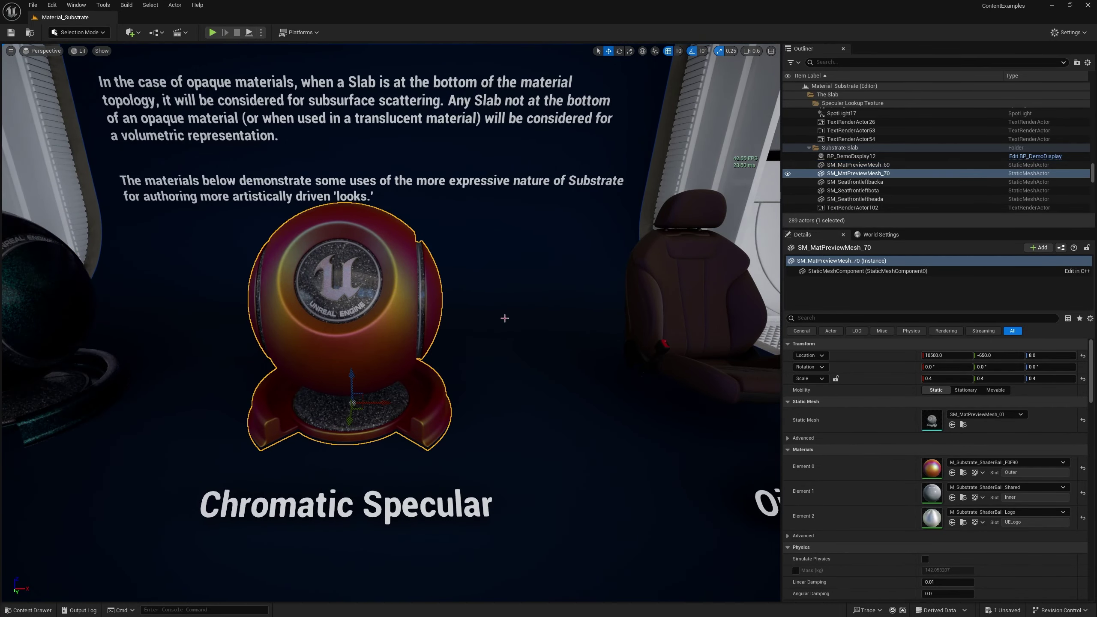
double_click(932, 468)
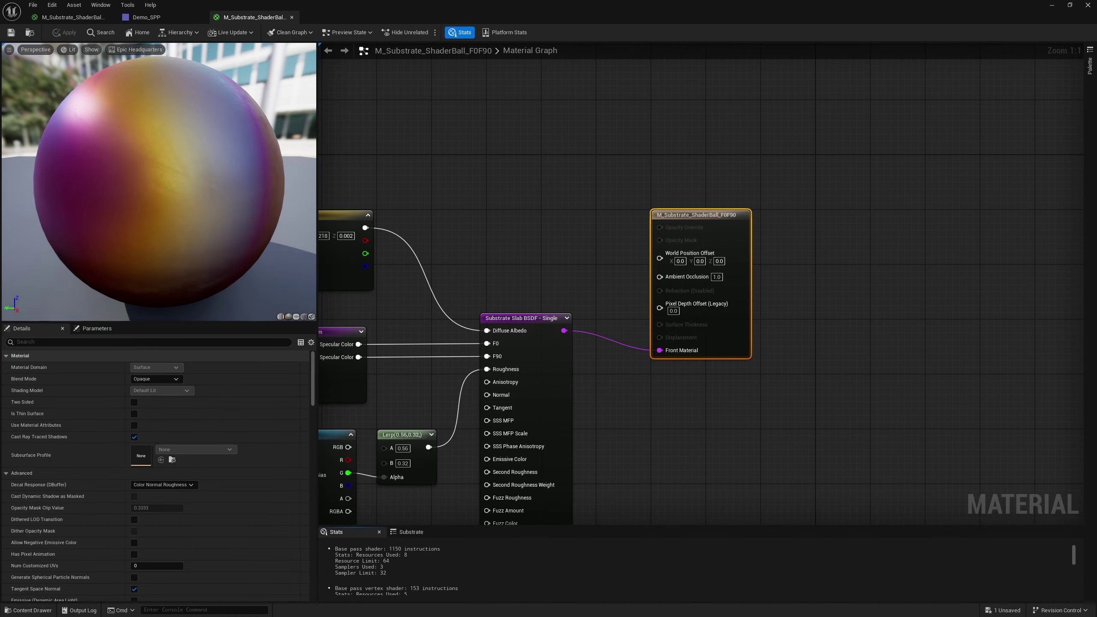
Examine the Substrate Slab BSDF and the Substrate Thin-Film node that feeds its F0 and F90 inputs
right_click_drag(536, 294, 739, 216)
left_click(739, 216)
left_click_drag(677, 182, 824, 470)
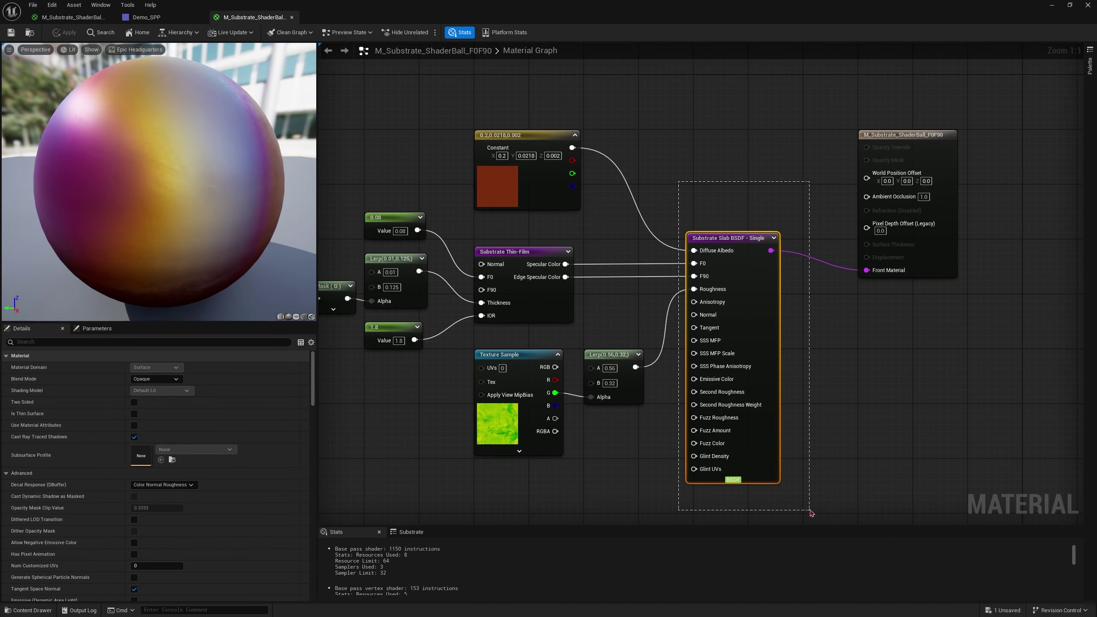
left_click_drag(810, 512, 811, 515)
right_click_drag(558, 440, 647, 449)
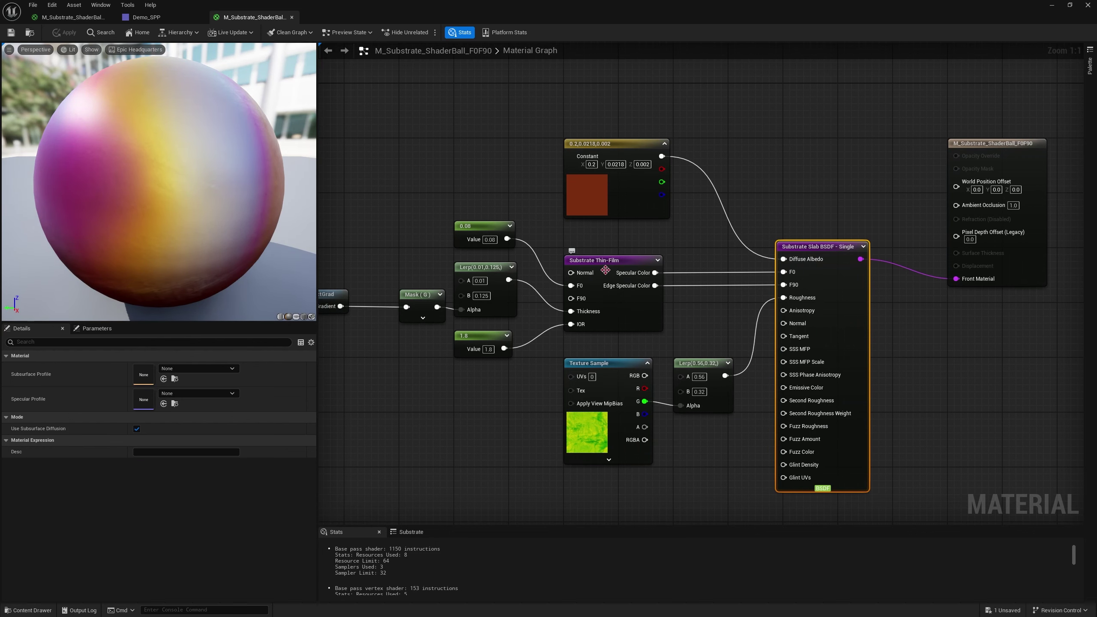
left_click(605, 270)
Open the MF_ObjectGrad function, examine its Object Space Gradient nodes and preview, and locate the asset in the content browser
right_click_drag(480, 407, 641, 400)
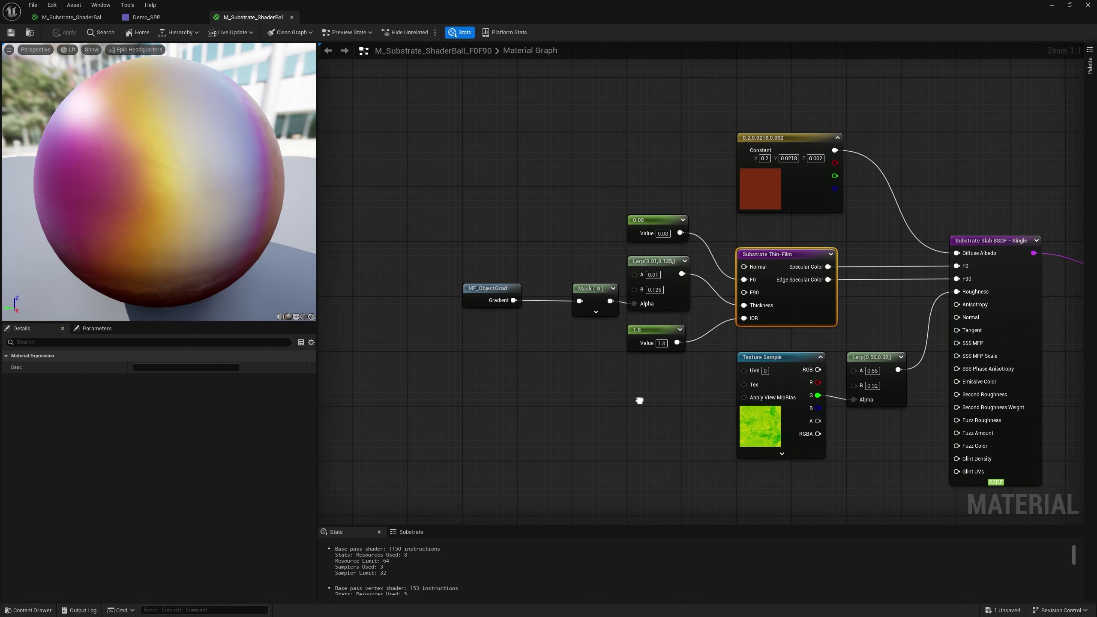
left_click(488, 292)
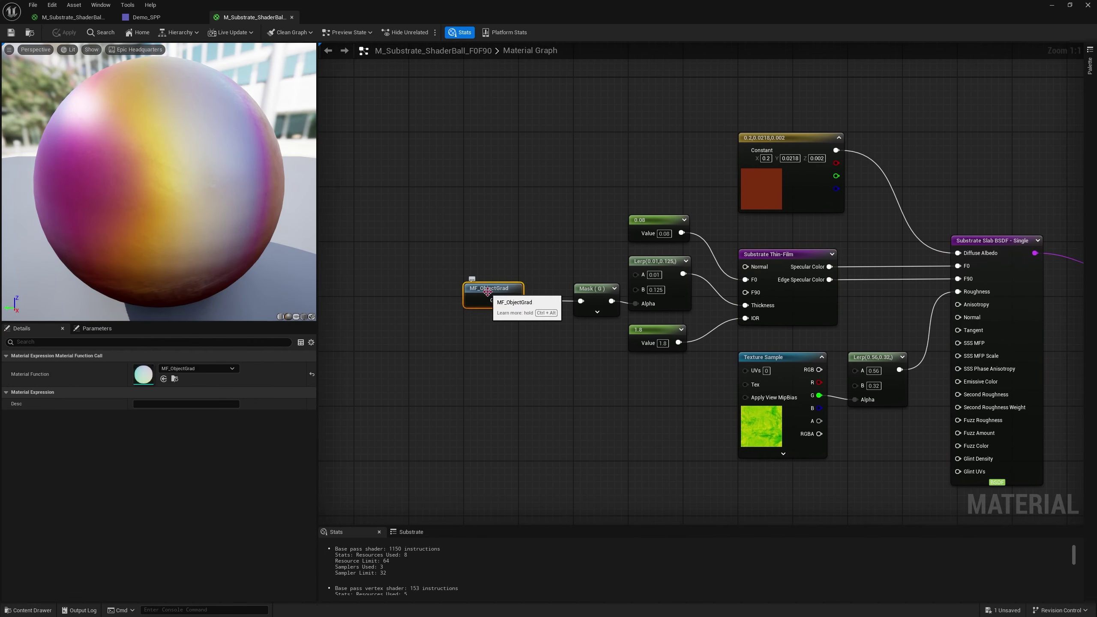
double_click(141, 376)
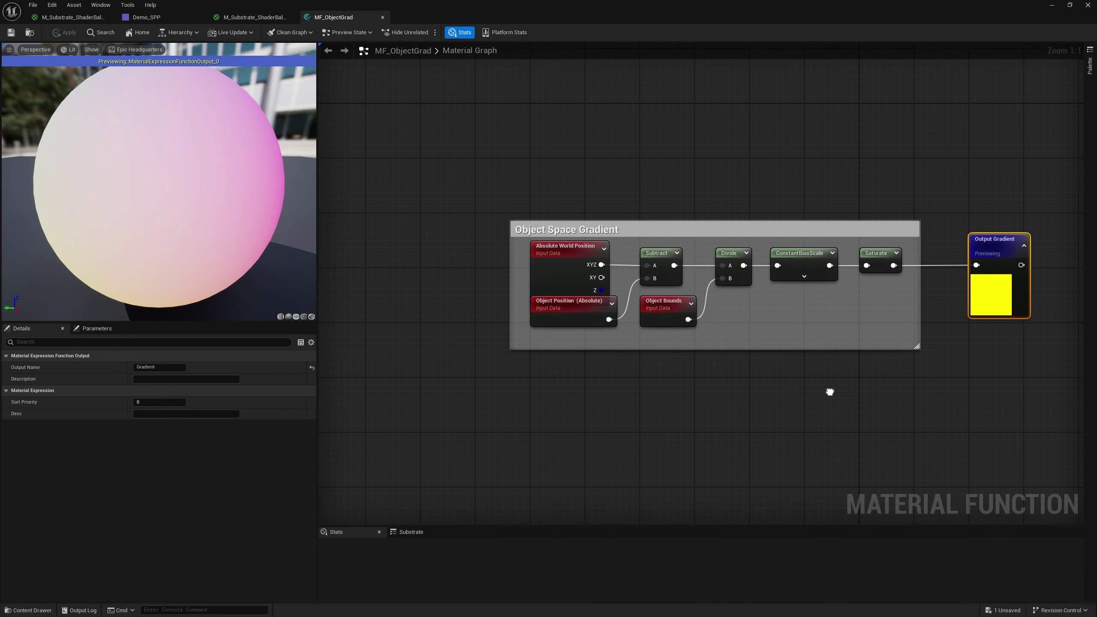
left_click_drag(487, 173, 730, 450)
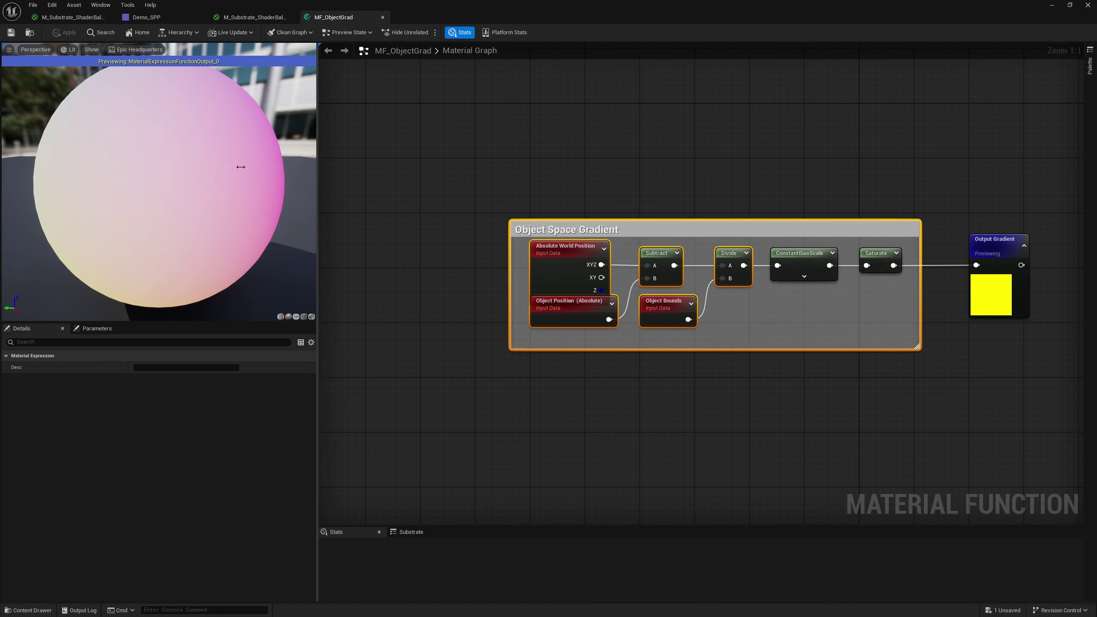
left_click_drag(238, 166, 71, 173)
mouse_move(179, 102)
left_mouse_down()
mouse_move(129, 106)
mouse_move(147, 143)
mouse_move(179, 102)
left_mouse_up()
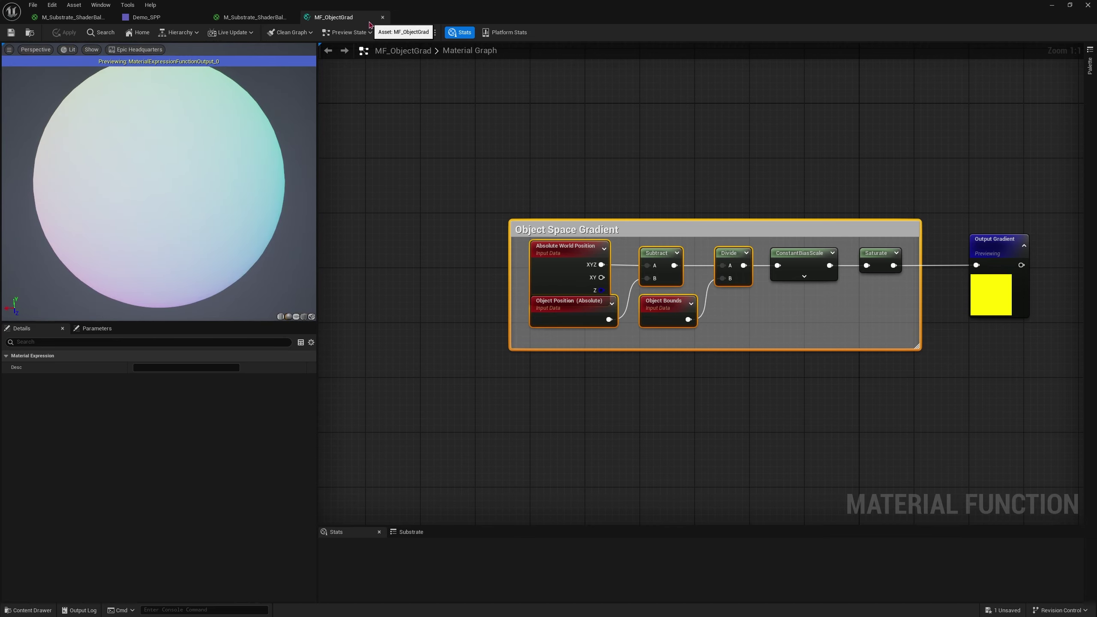
left_click(29, 33)
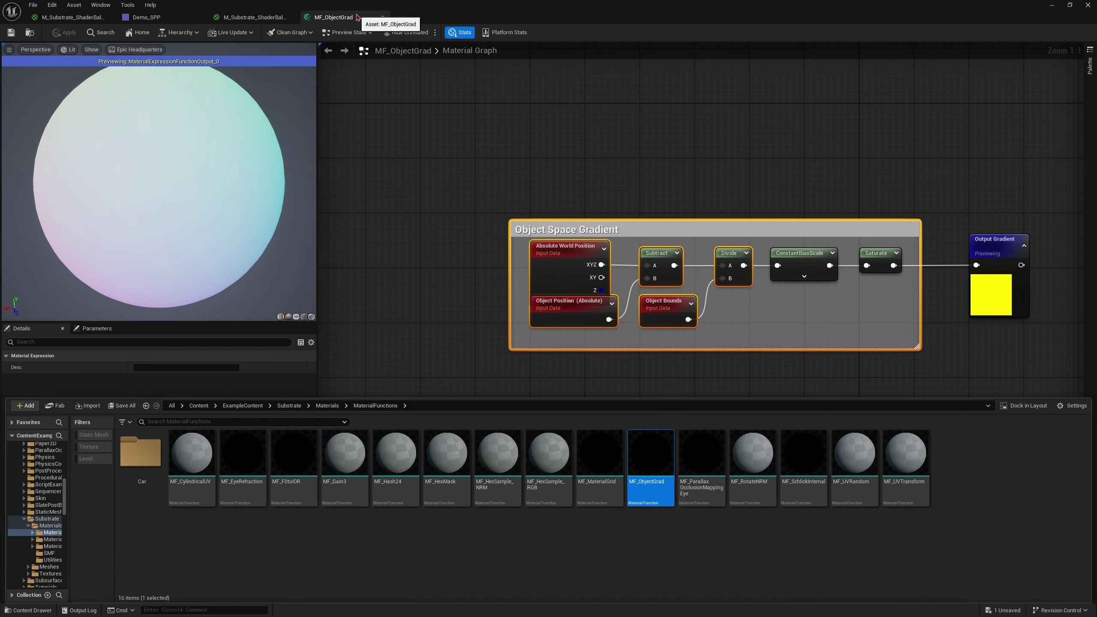
Close the MF_ObjectGrad function and examine the chromatic preview sphere and the Substrate Thin-Film node in M_Substrate_ShaderBall_F0F90
left_click(382, 17)
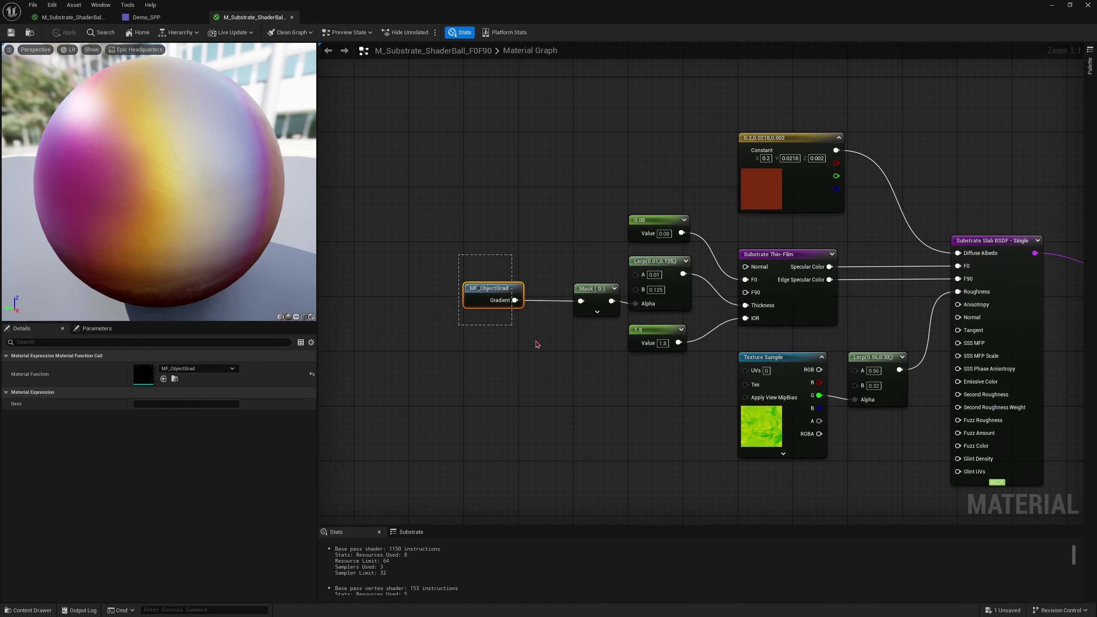
left_click_drag(280, 198, 95, 168)
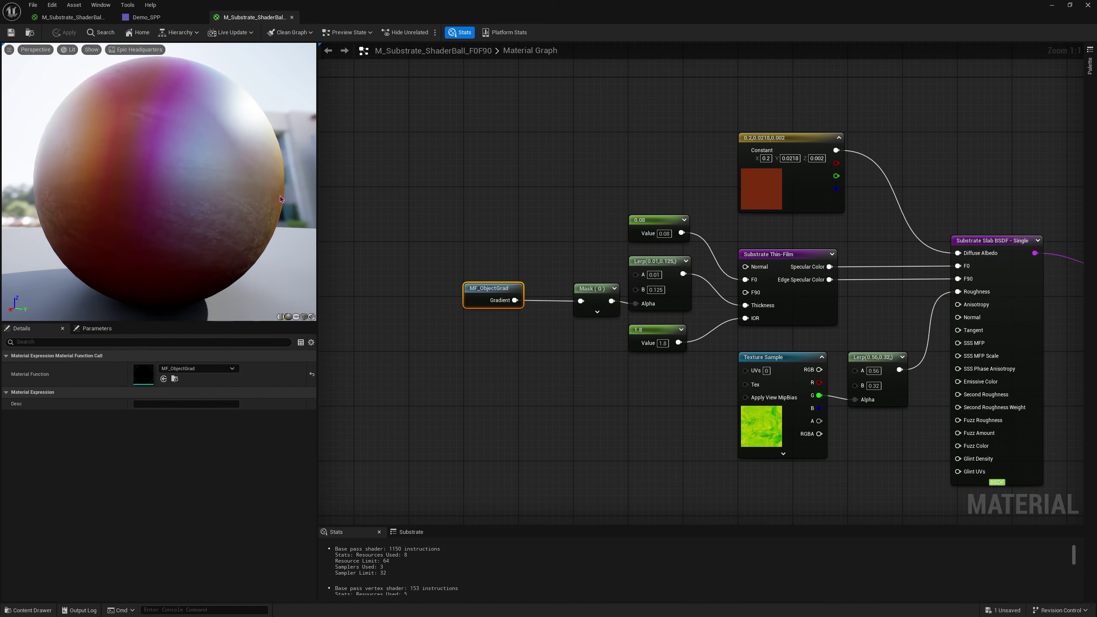
right_click_drag(650, 386, 456, 386)
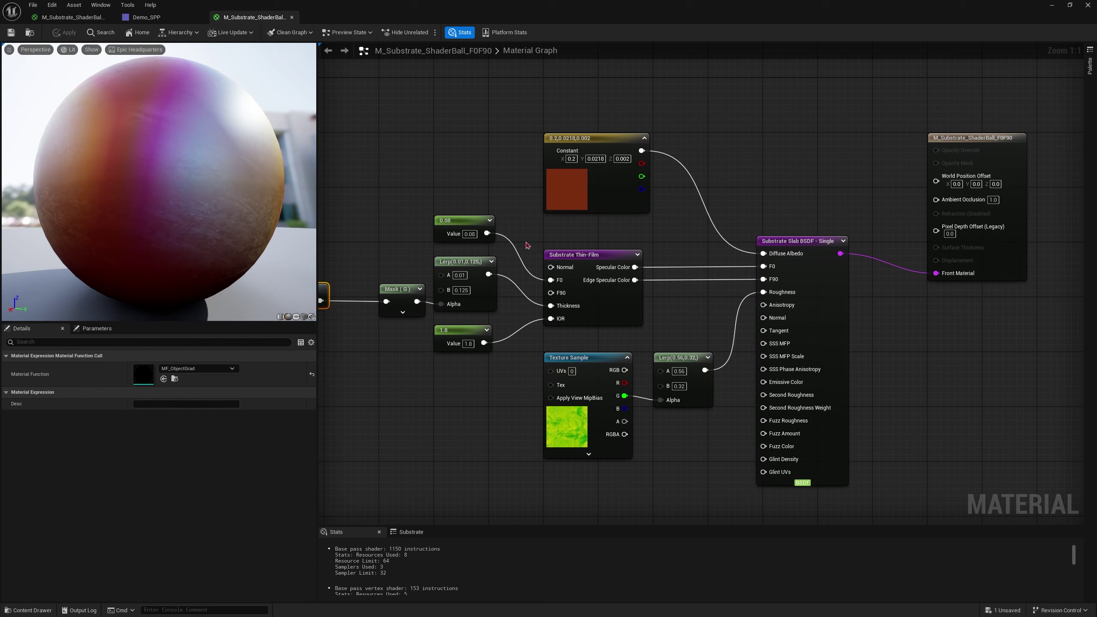
left_click_drag(678, 342, 678, 341)
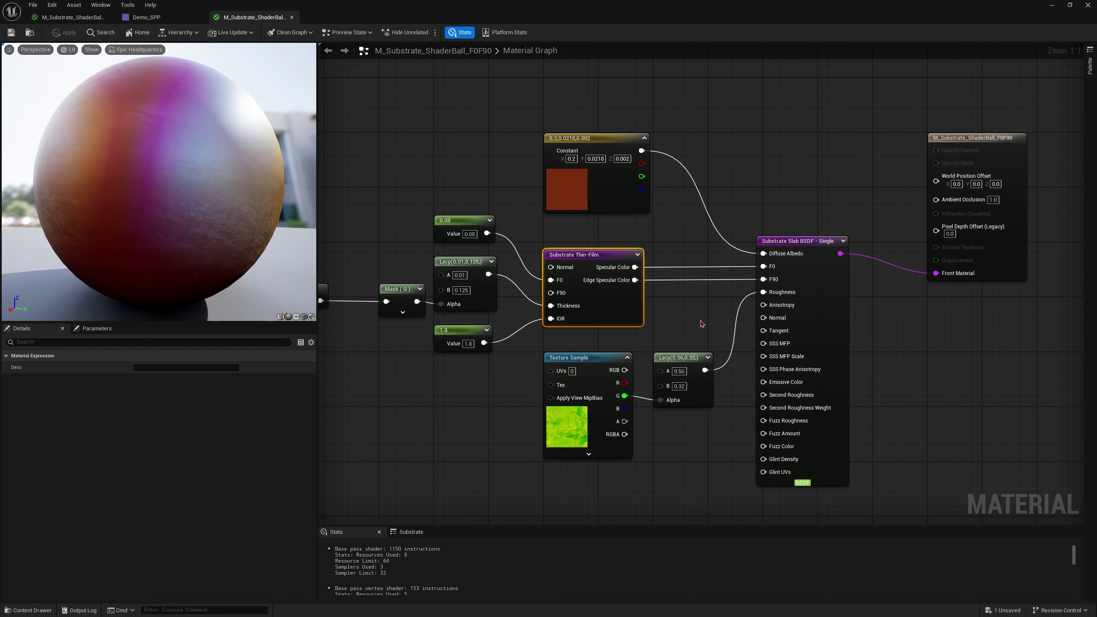
right_click_drag(701, 323, 648, 307)
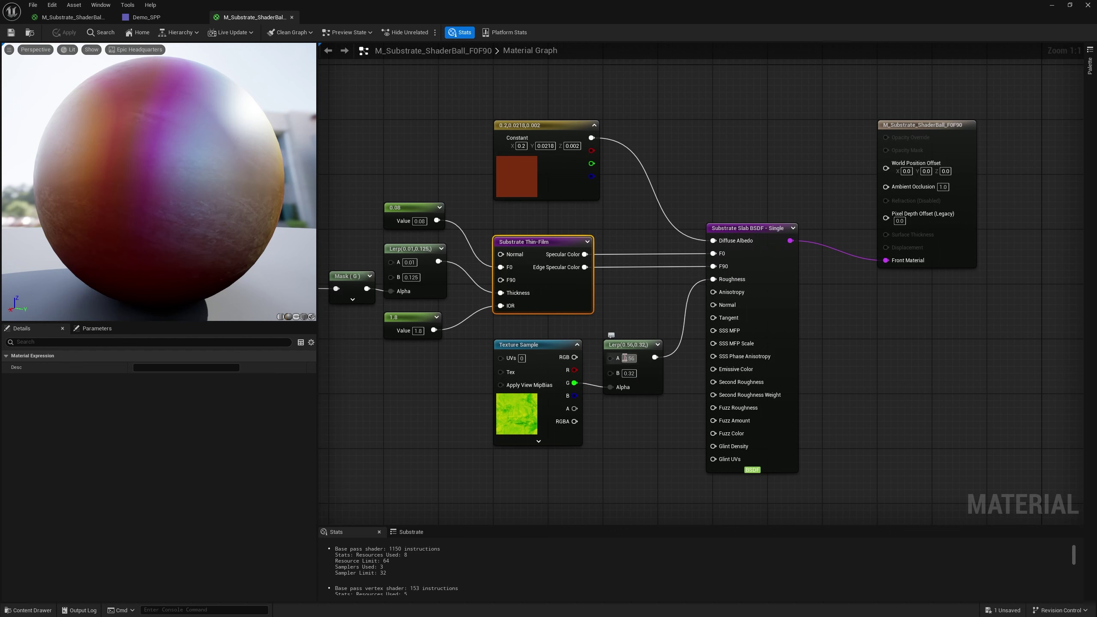
Set the Diffuse Albedo constant to a neutral grey of 0.2, inspect the iridescence on the preview sphere and save the material
left_click(504, 172)
left_click(180, 368)
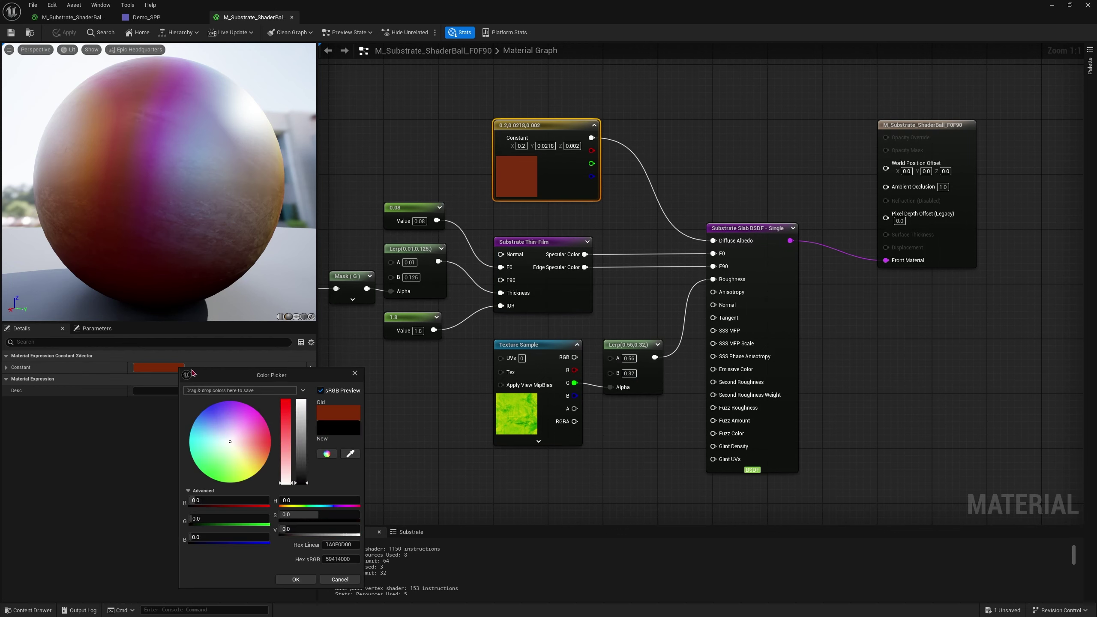
left_click_drag(288, 462, 287, 512)
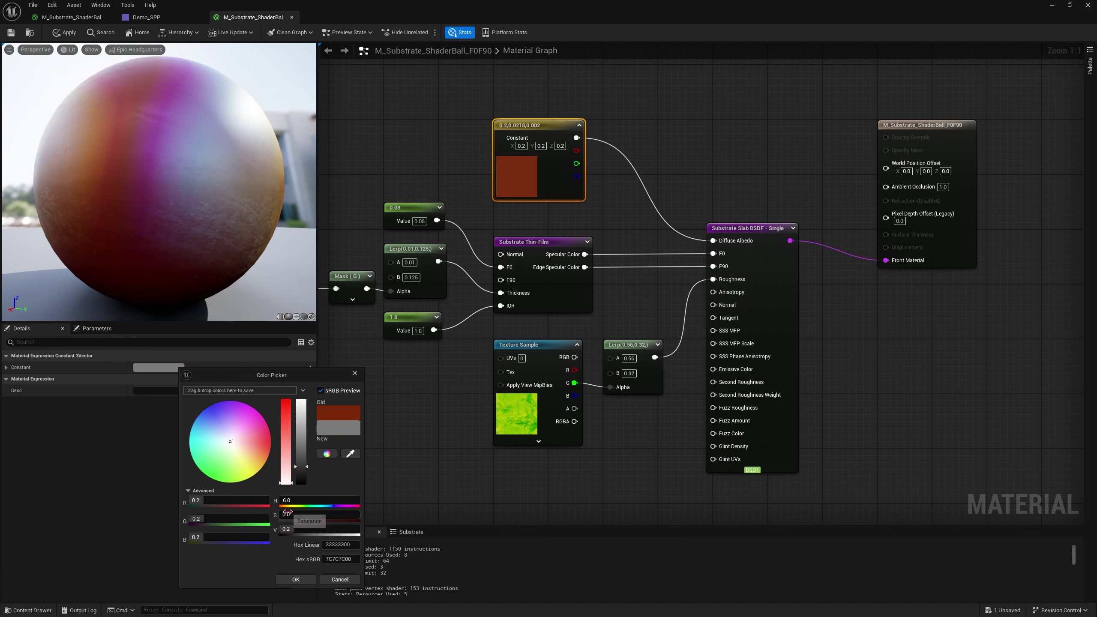
left_click(295, 579)
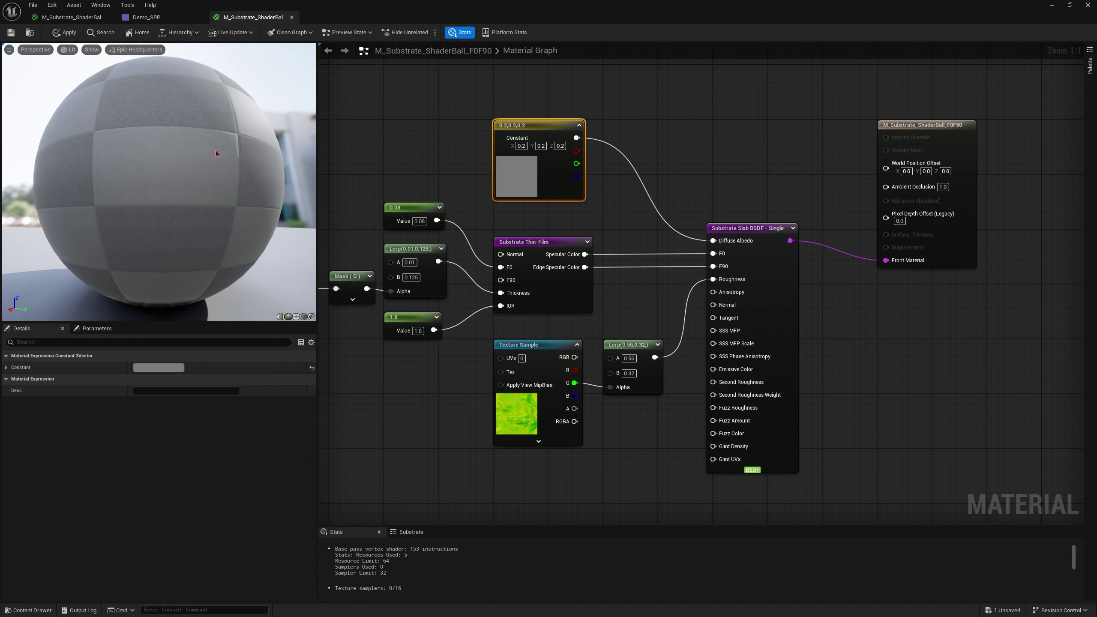
left_click_drag(250, 190, 363, 190)
left_click_drag(199, 124, 276, 131)
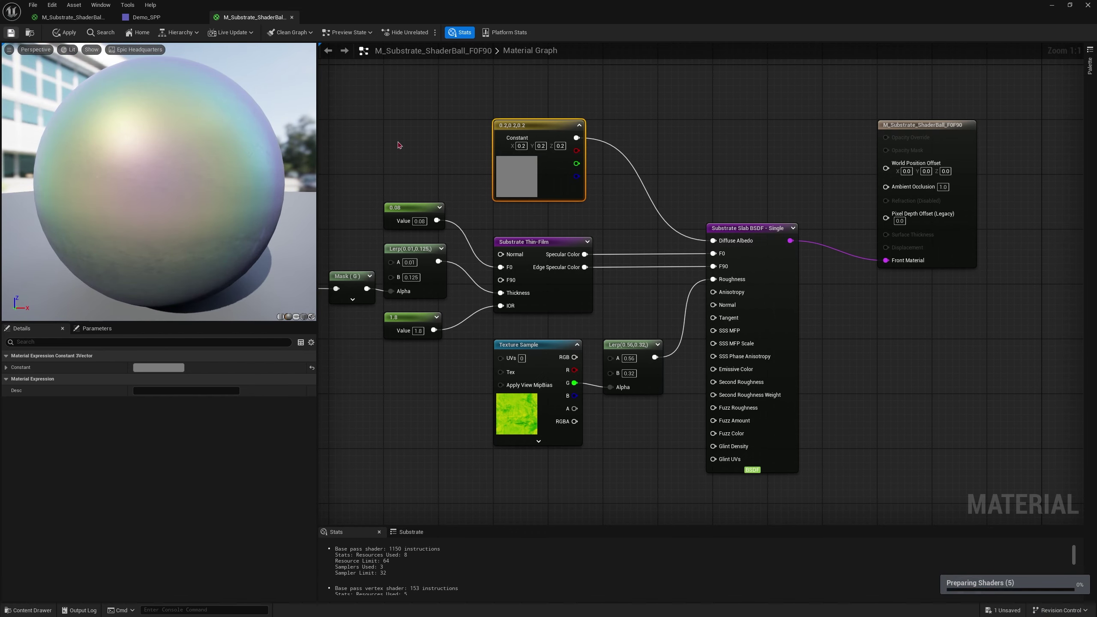
key("ctrl+s")
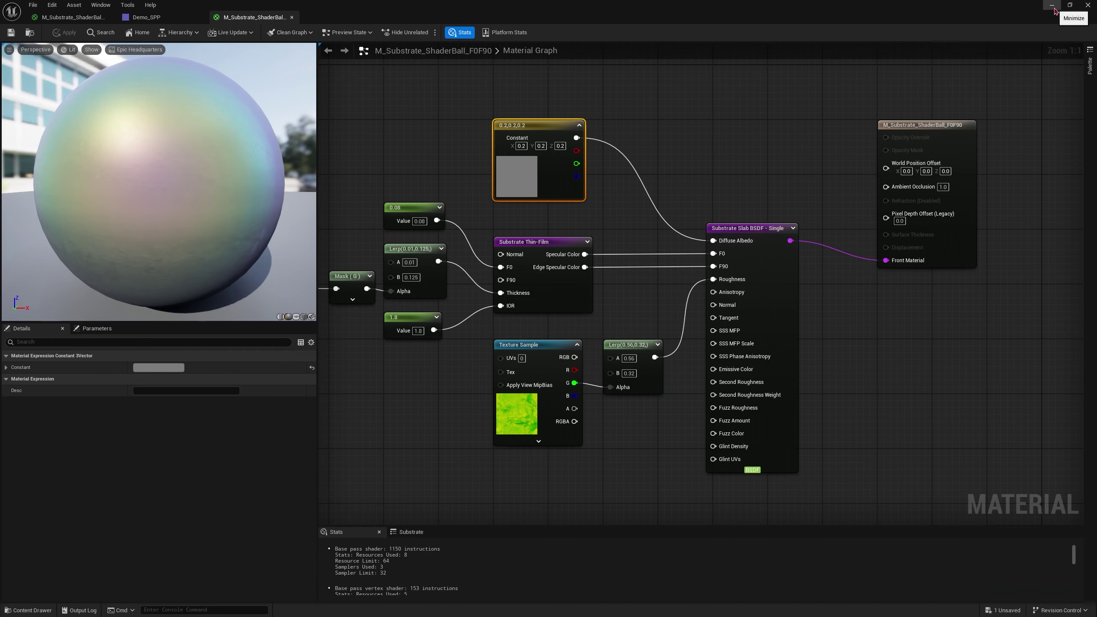
Return to the level, select the back of the Oiled Leather seat and open its MI_Leather_Brown material instance
left_click(1051, 6)
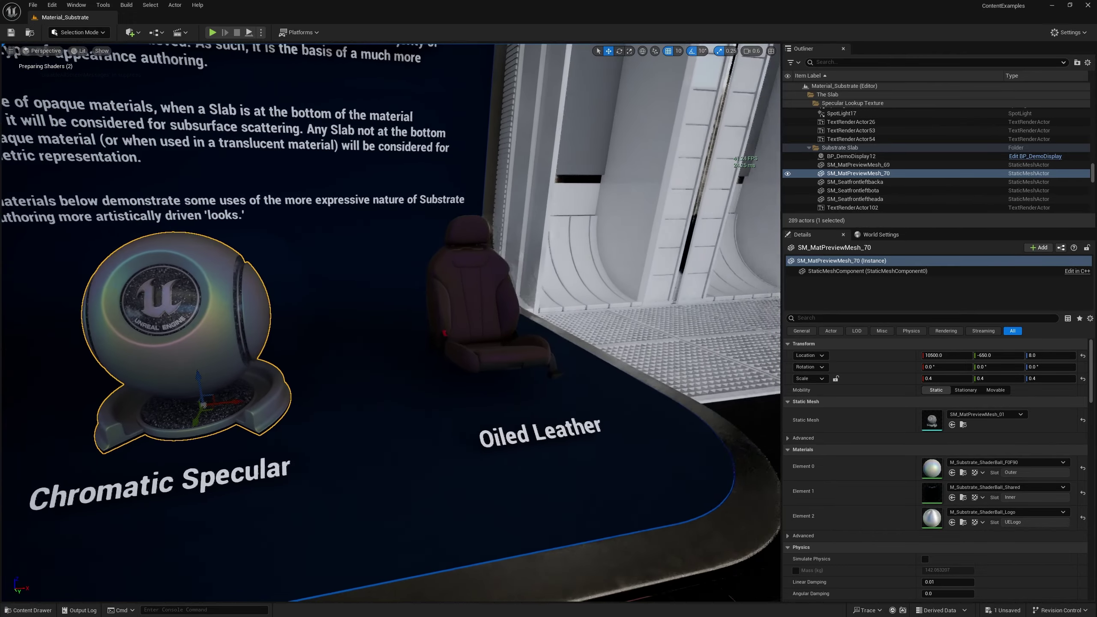
key("w")
mouse_move(479, 313)
right_mouse_down()
mouse_move(479, 332)
mouse_move(479, 313)
right_mouse_up()
left_click(481, 271)
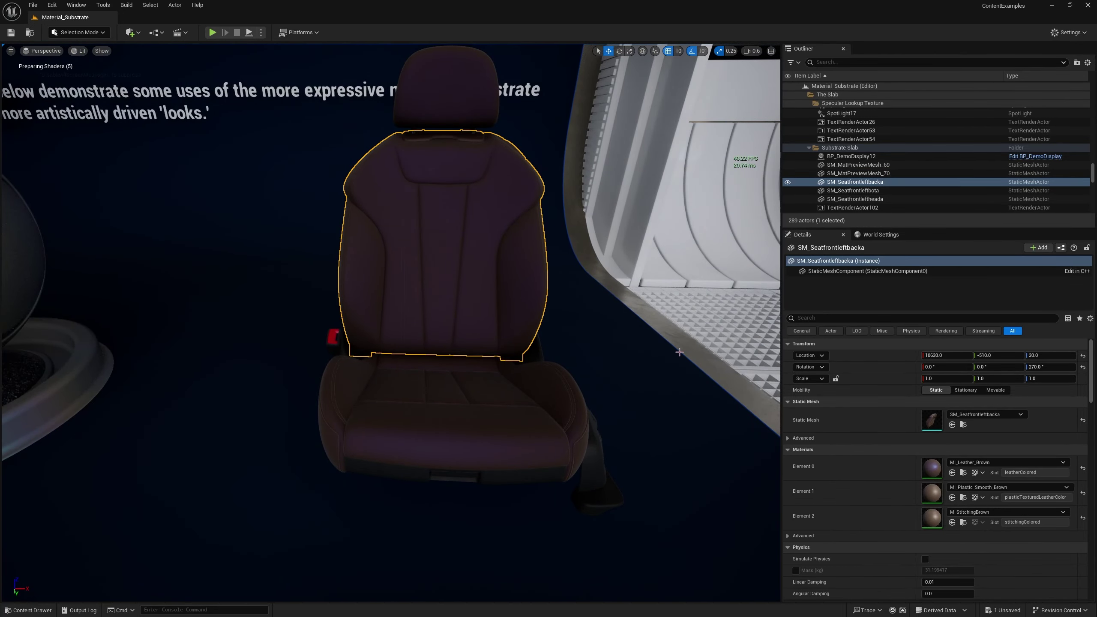
right_click_drag(492, 262, 491, 262)
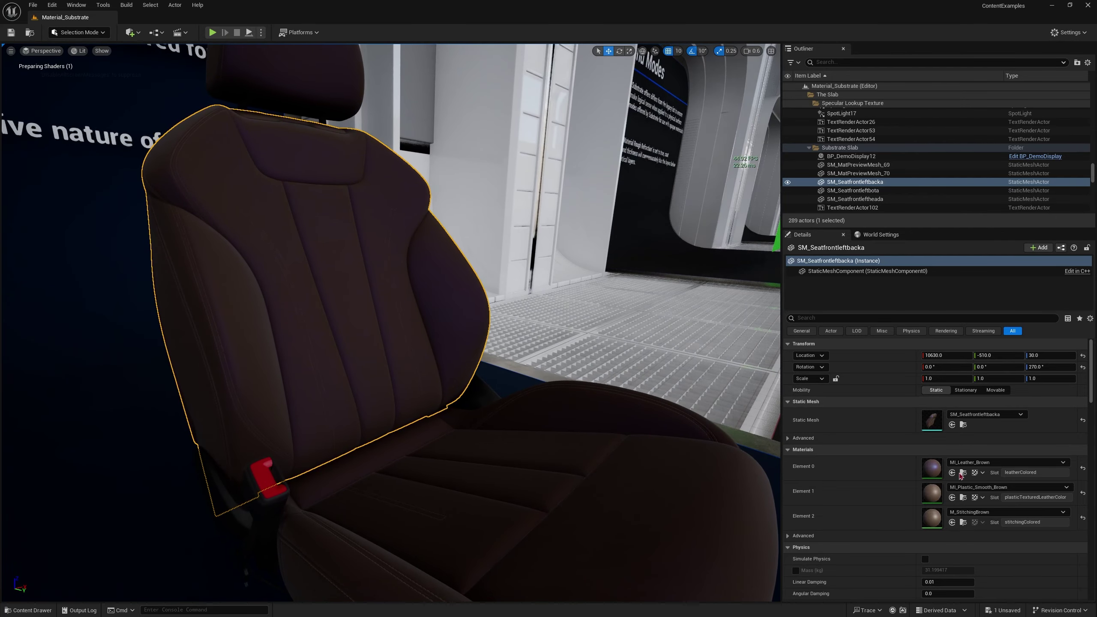
double_click(932, 468)
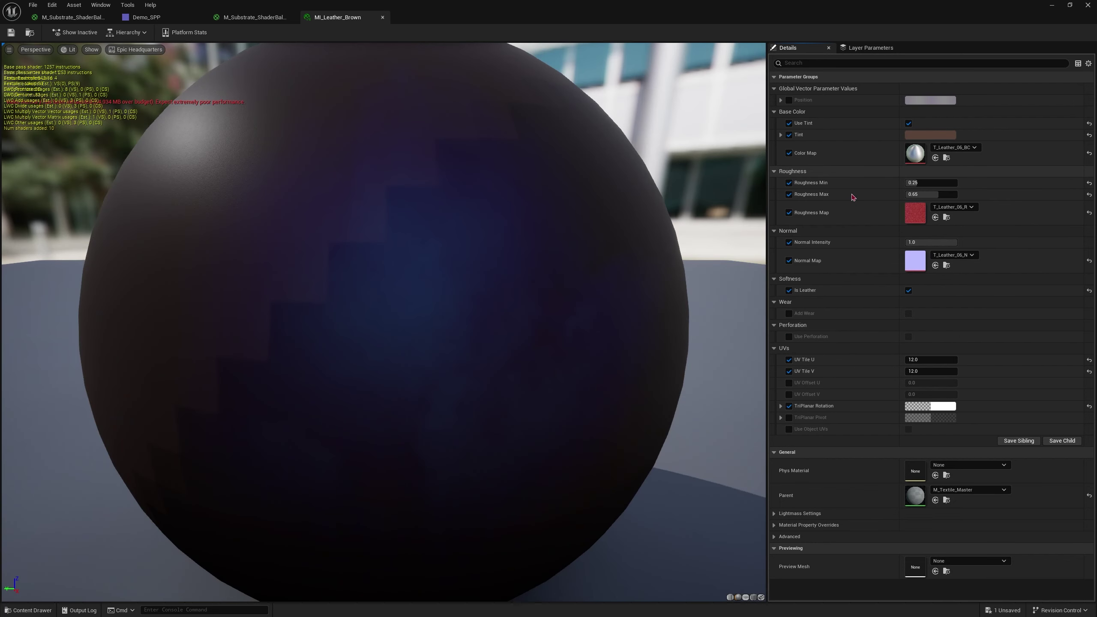
Open the parent material M_Textile_Master and examine its Substrate nodes and the Base Color, Fuzzy and Perforation Specular groups
double_click(915, 497)
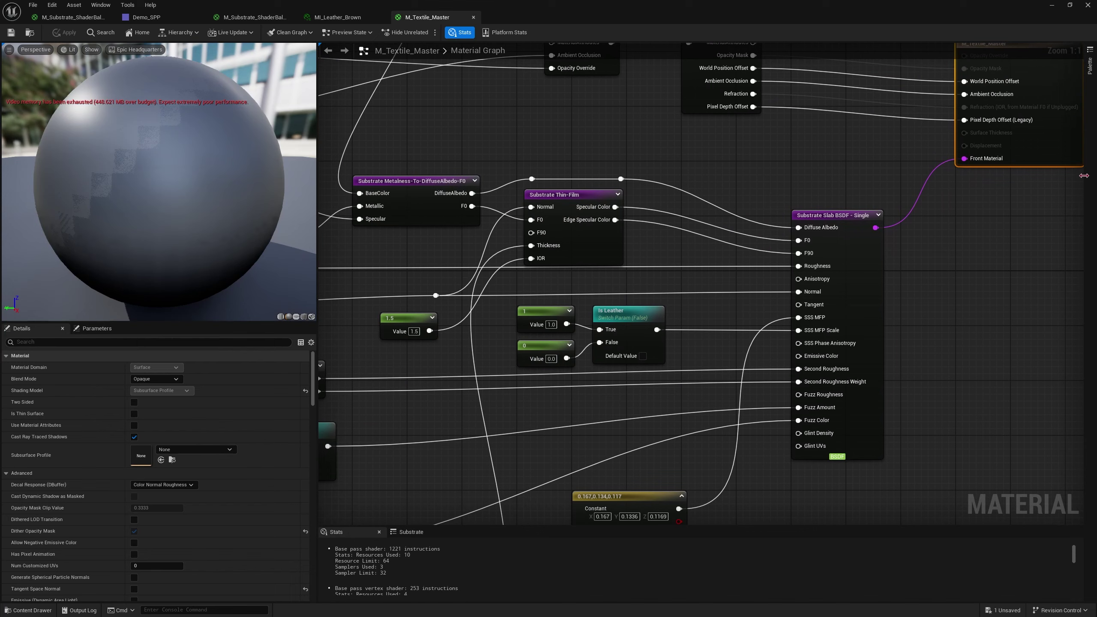
scroll(707, 324, "down", 2)
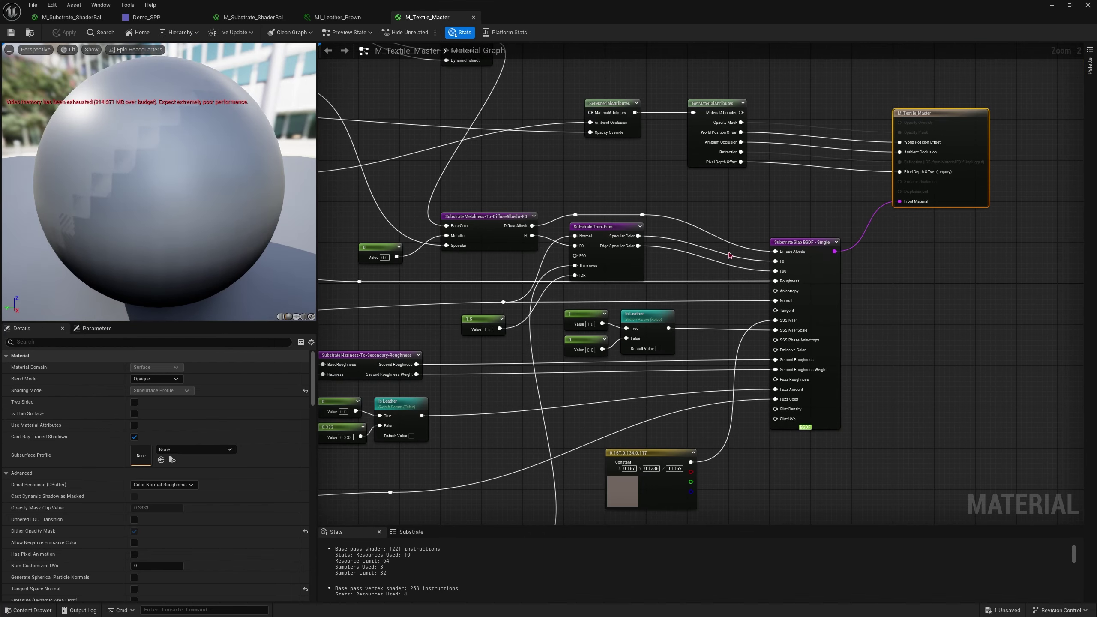
scroll(705, 259, "down", 2)
right_click_drag(706, 260, 864, 192)
right_click_drag(497, 227, 778, 190)
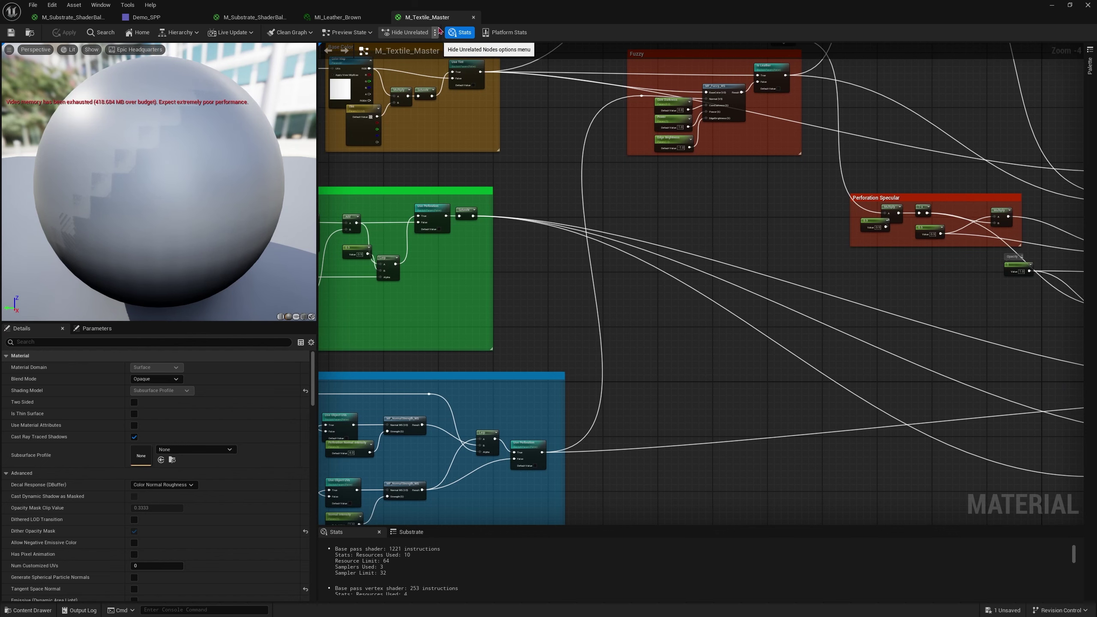
right_click_drag(523, 260, 624, 288)
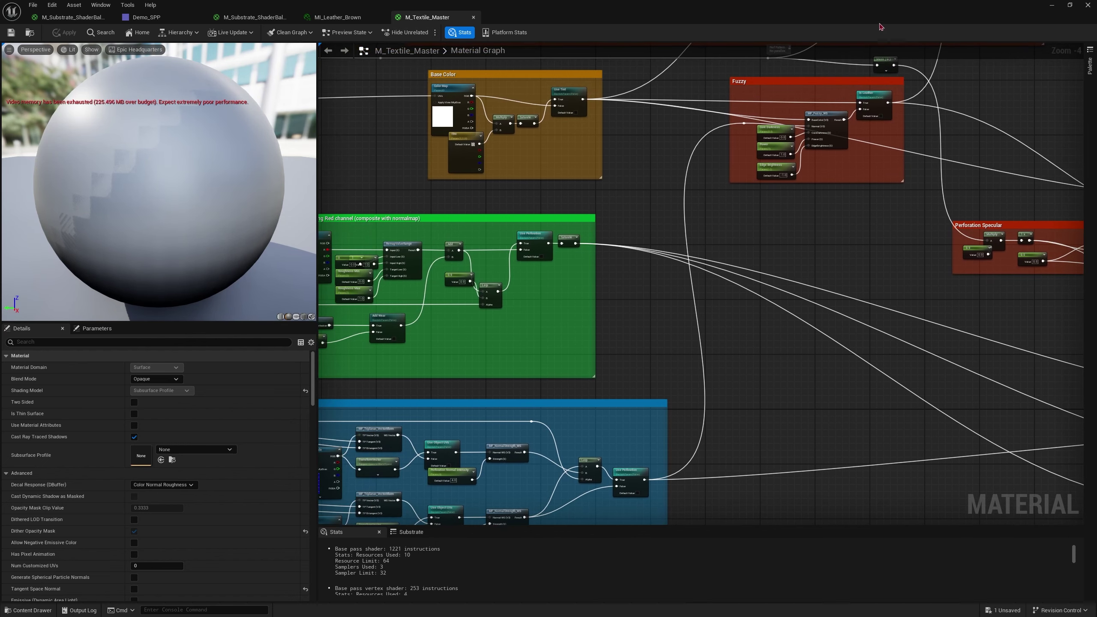
Go back to MI_Leather_Brown, locate its Color Map texture T_Leather_06_BC in the content browser and open it
left_click(368, 18)
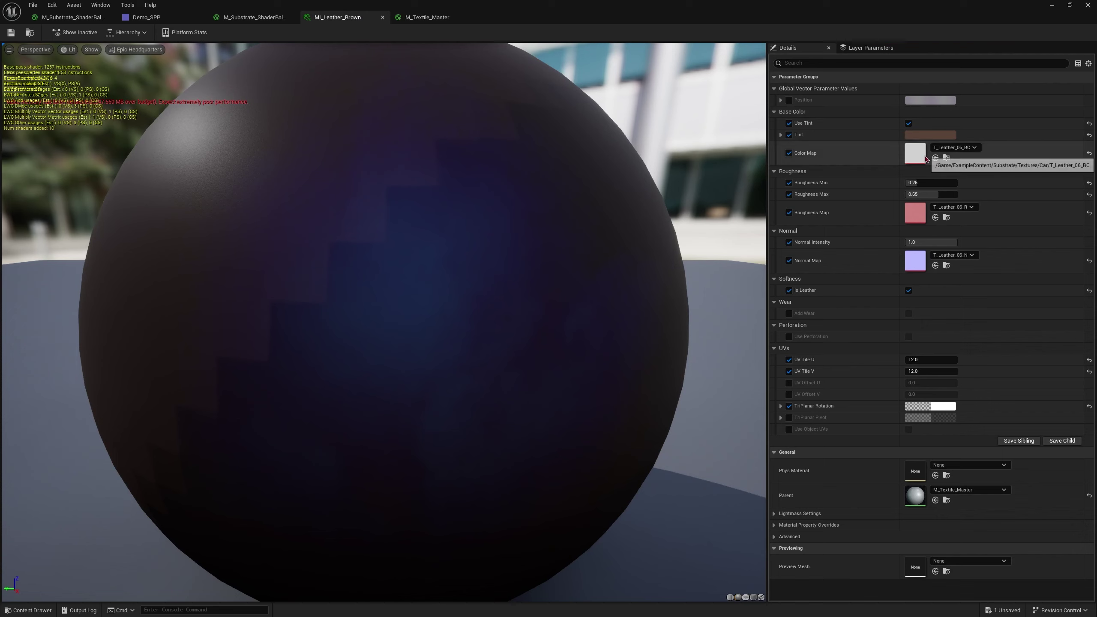
left_click(945, 158)
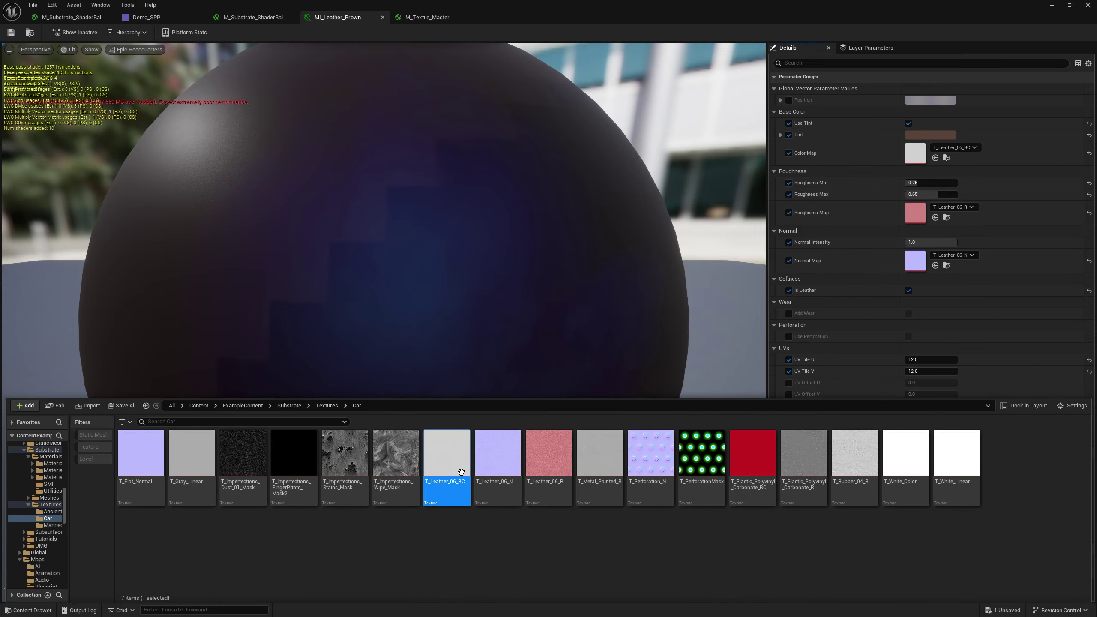
double_click(447, 454)
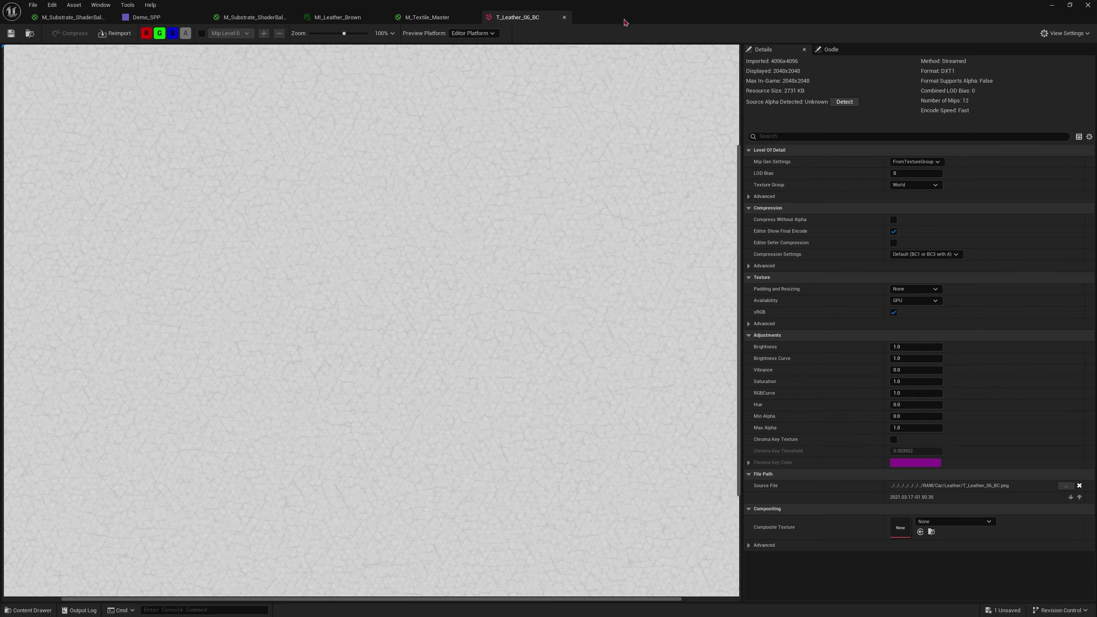
Return to the level, reopen the seat's MI_Leather_Brown instance to review its parameters and go back to the level
left_click(1056, 6)
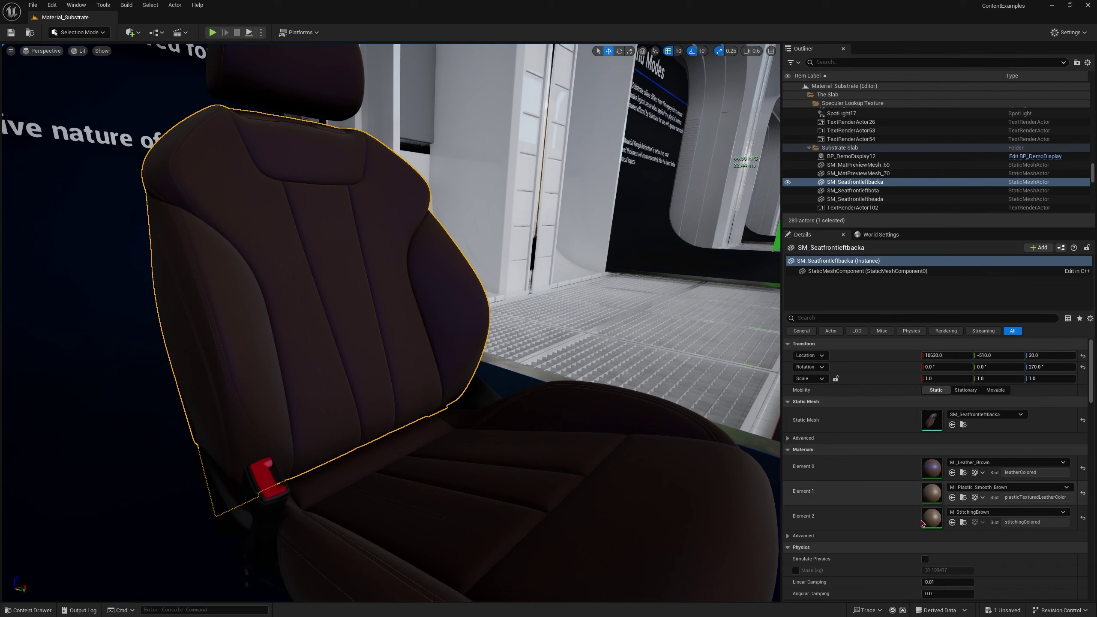
double_click(932, 469)
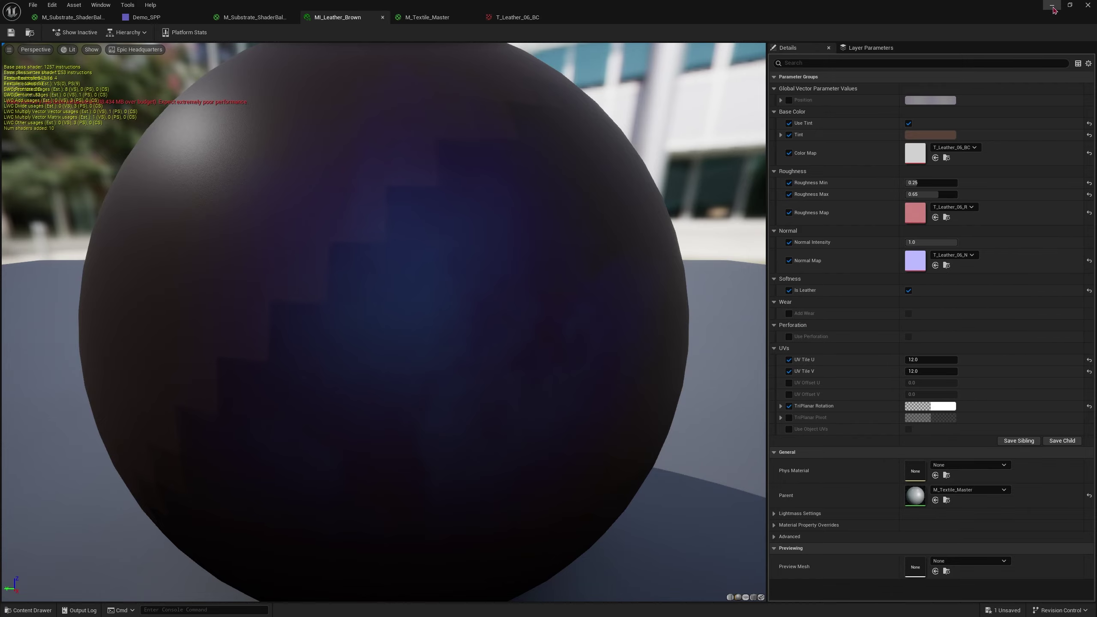
left_click(1052, 6)
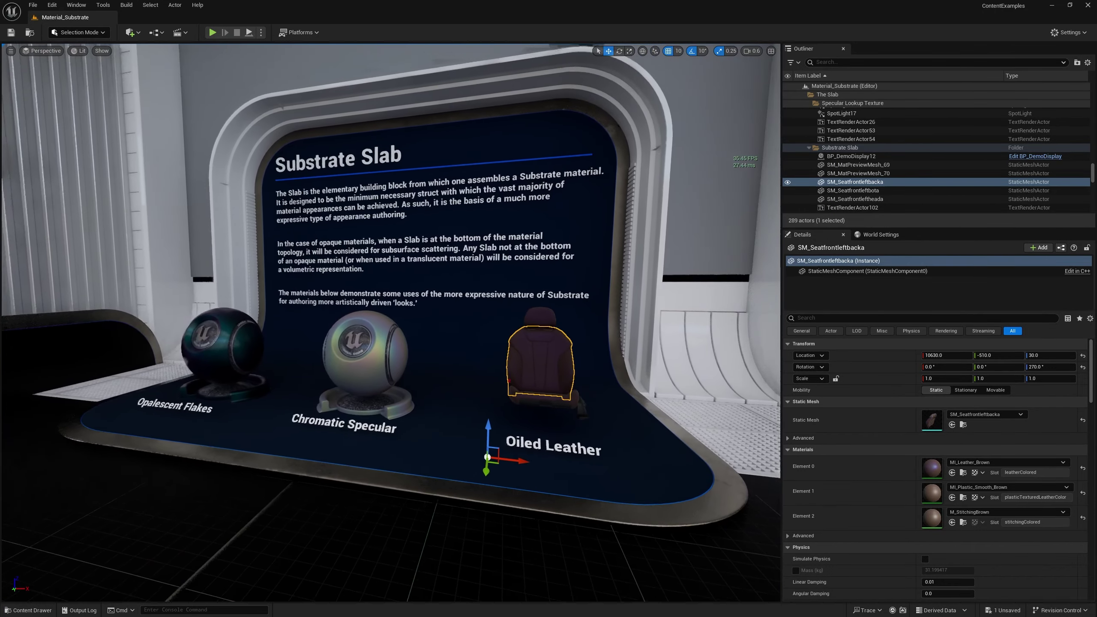
Look over the Substrate Slab display and move on to the Opaque Blend Modes display
right_click_drag(367, 274, 391, 279)
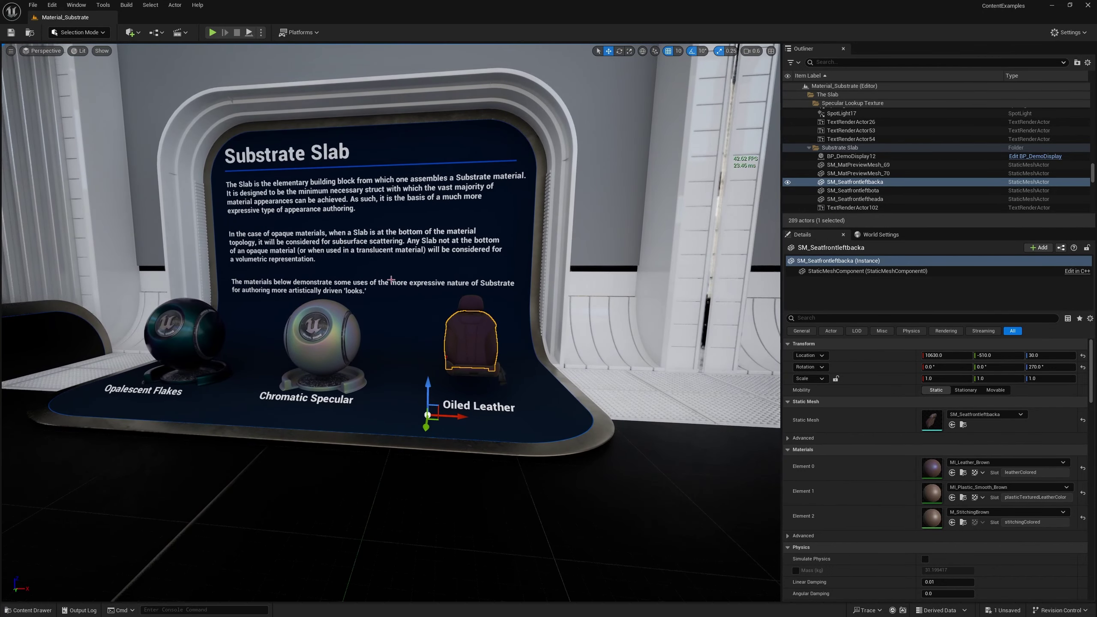
key("ctrl+space")
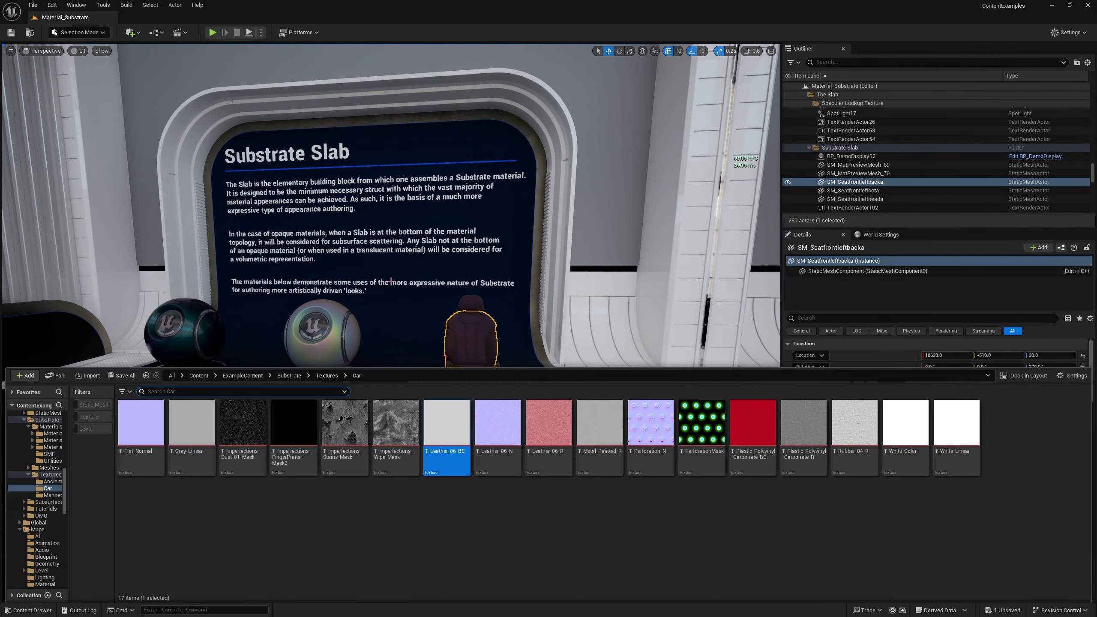
right_click_drag(473, 240, 467, 238)
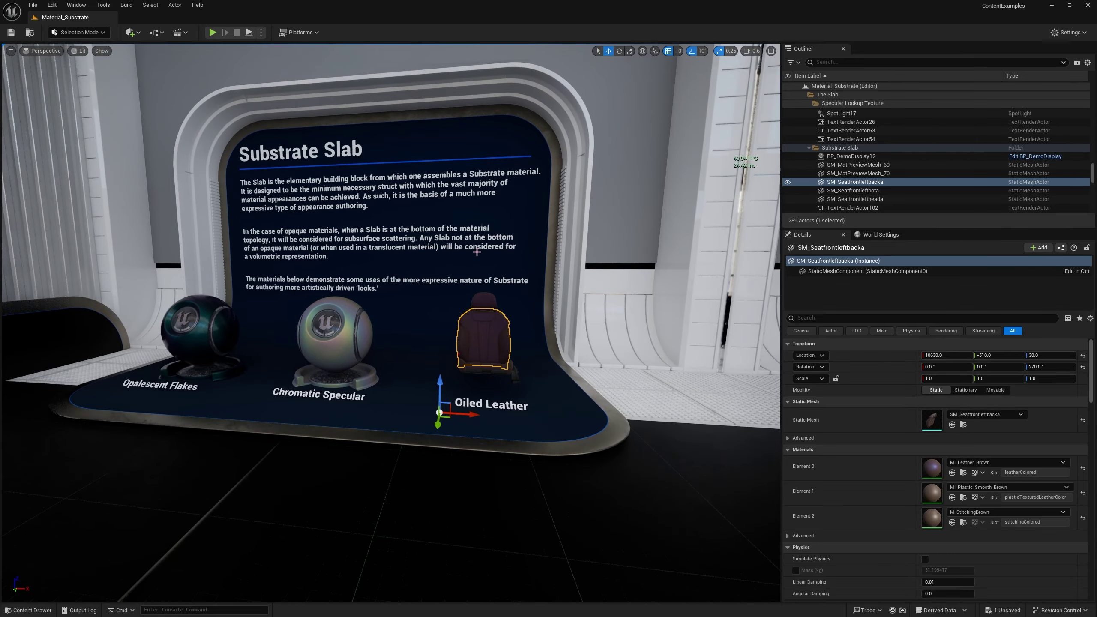
left_click(473, 241)
left_click(605, 295)
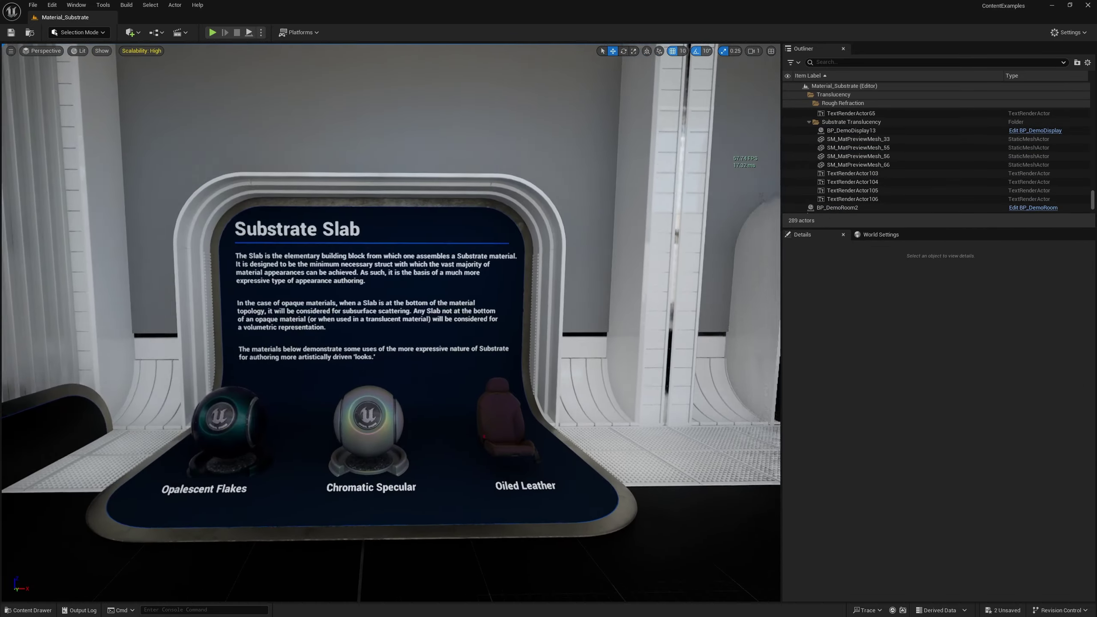
right_click_drag(391, 320, 410, 301)
right_click_drag(605, 295, 606, 294)
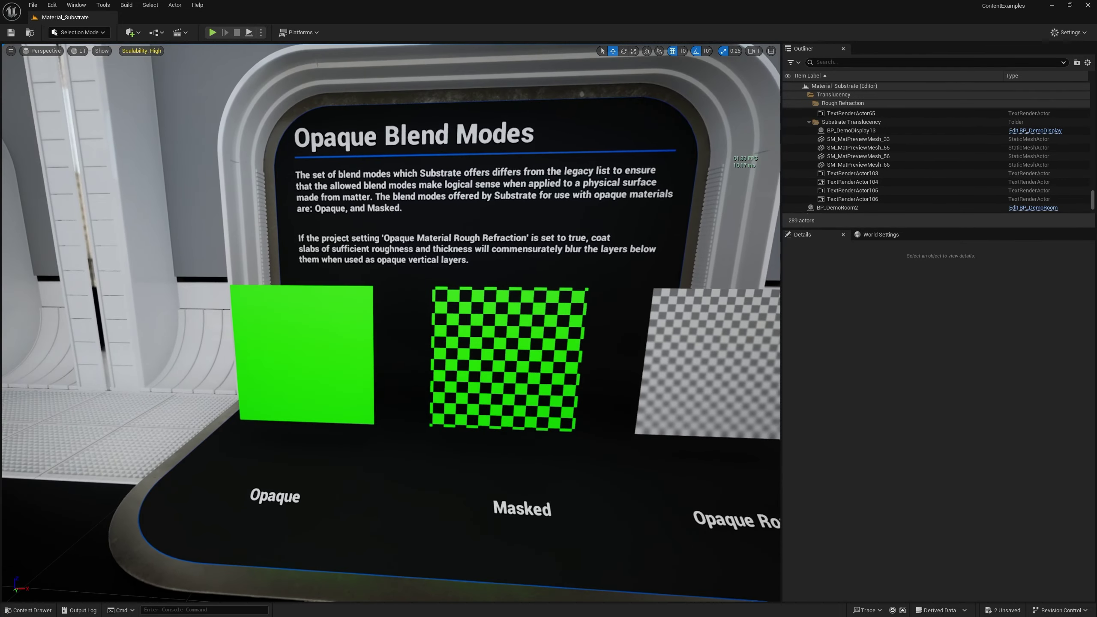
right_click_drag(321, 353, 321, 353)
Open the Masked plane's M_Substrate_BlendB material, examine the CheckerPattern feeding its Opacity Mask, and close the material
left_click(484, 436)
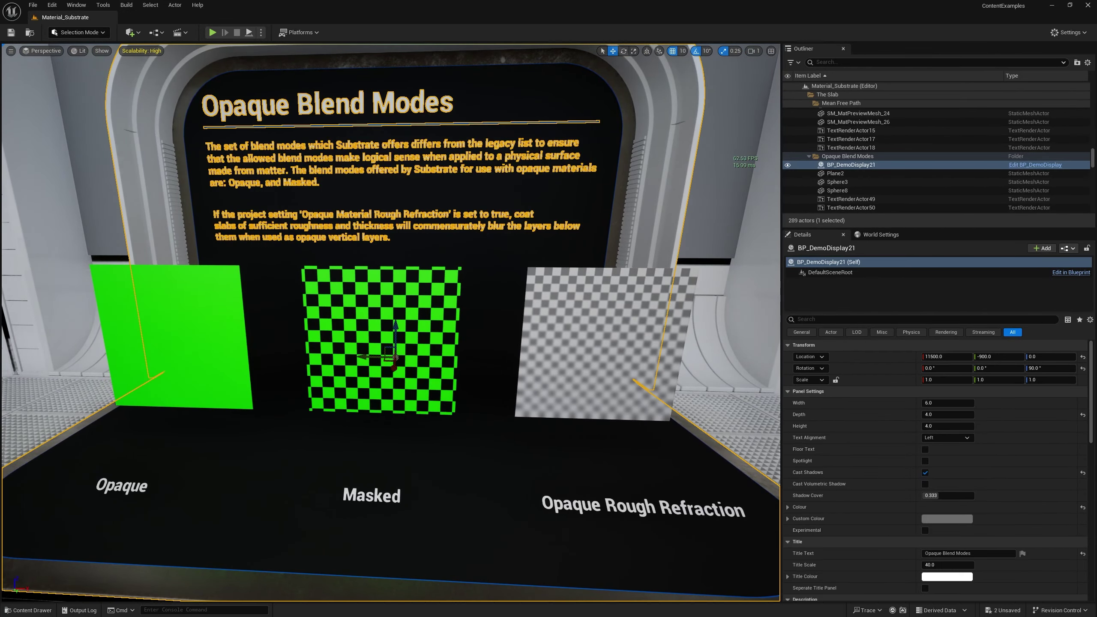
left_click(424, 352)
double_click(930, 469)
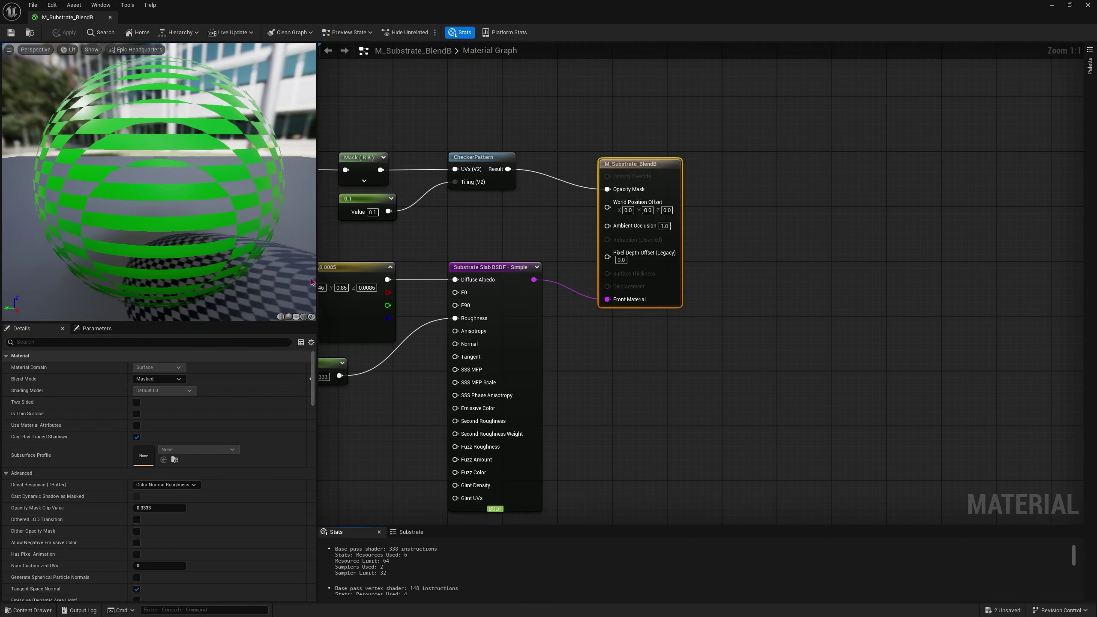
right_click_drag(367, 238, 567, 312)
mouse_move(207, 207)
left_mouse_down()
mouse_move(276, 259)
mouse_move(190, 194)
left_mouse_up()
middle_click(47, 19)
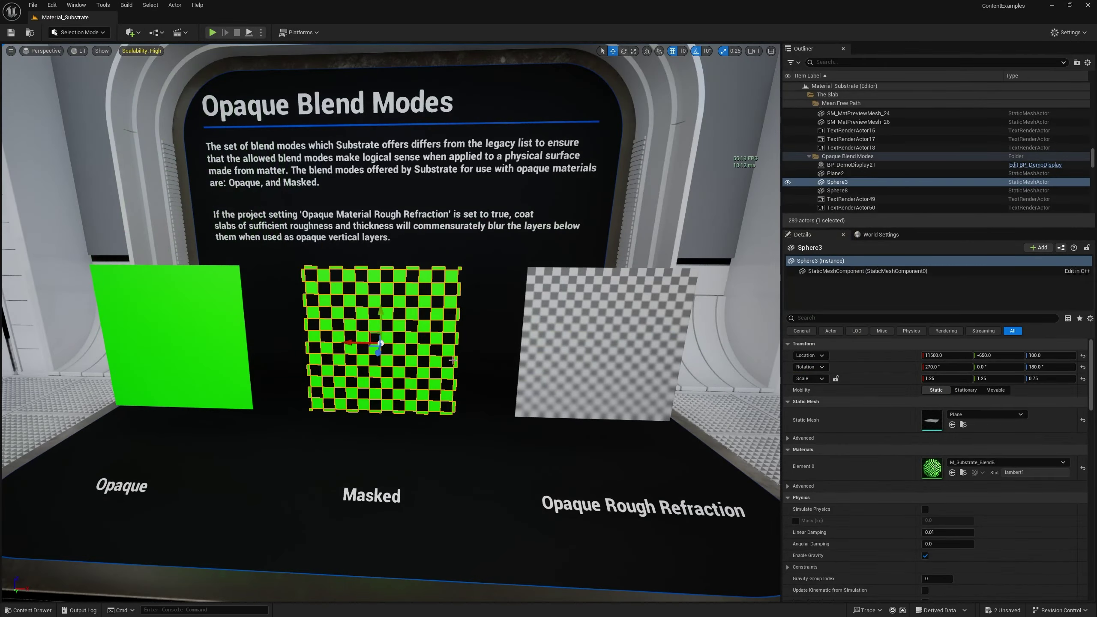
Select the Opaque Rough Refraction plane and open its M_Substrate_Transl material
right_click_drag(448, 357, 513, 393)
right_click_drag(405, 320, 411, 322)
key("d")
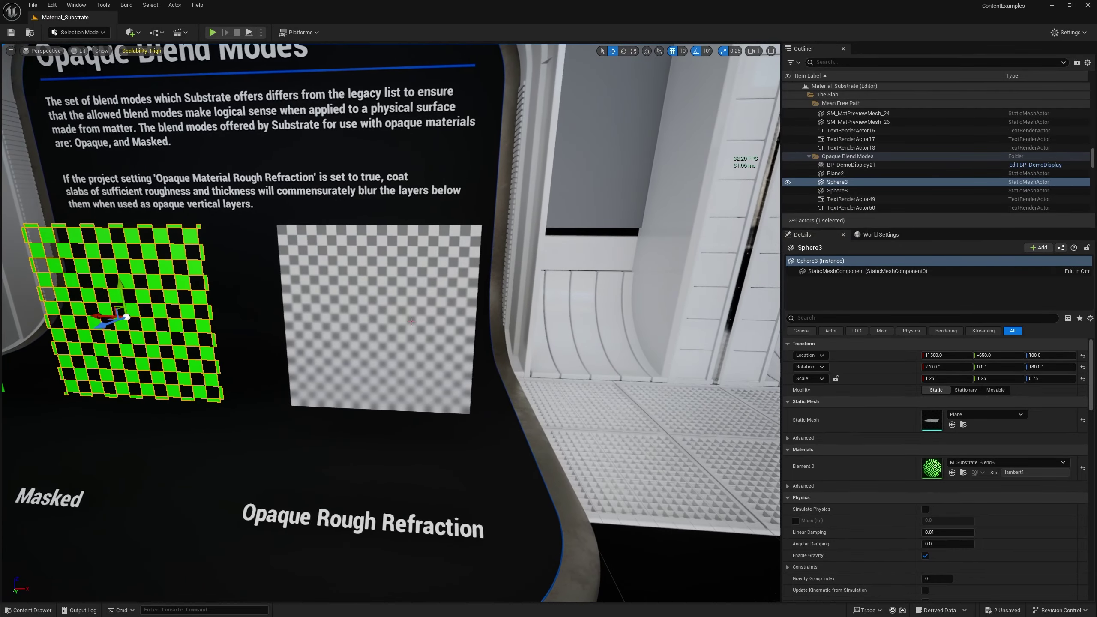
left_click(384, 306)
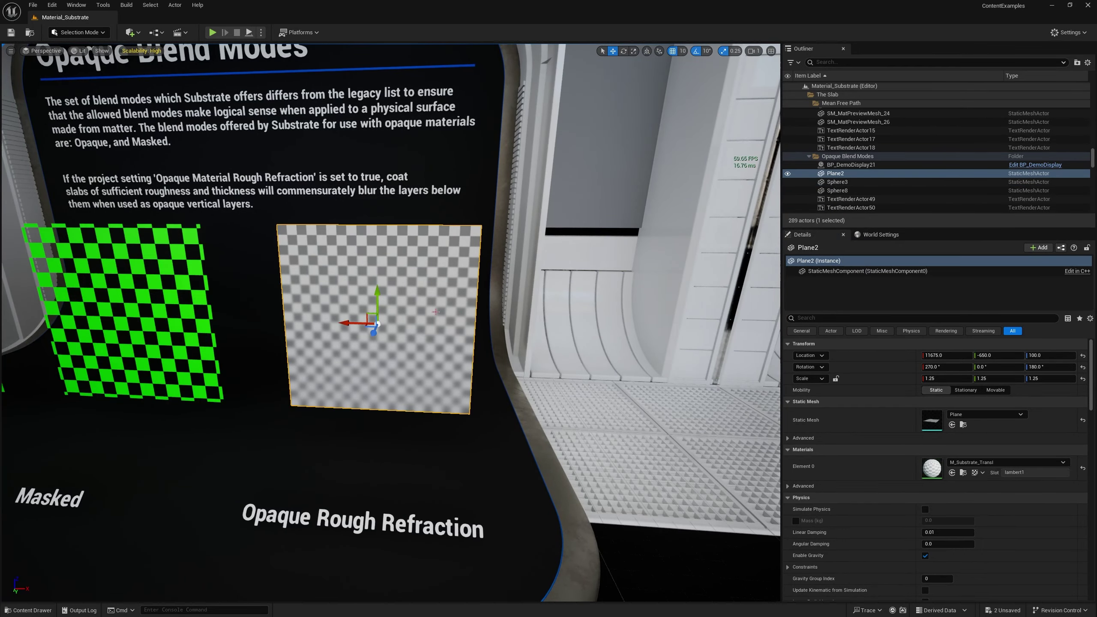
double_click(932, 468)
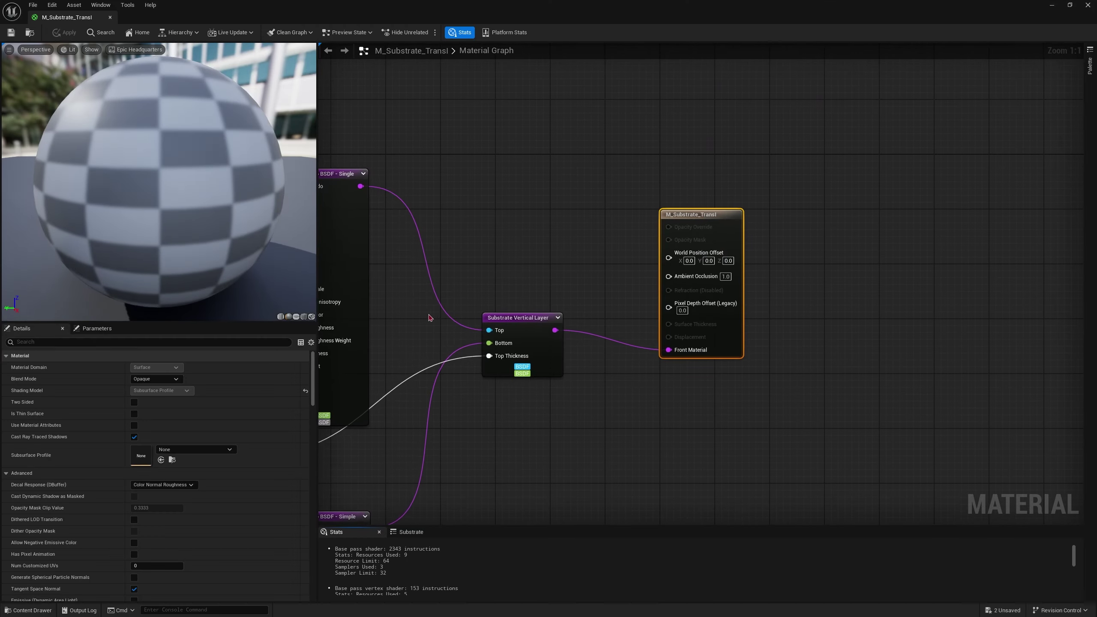
Review the M_Substrate_Transl graph, return to the level and move to the Slab Parameterization display
right_click_drag(430, 316, 561, 304)
left_click_drag(737, 384, 736, 383)
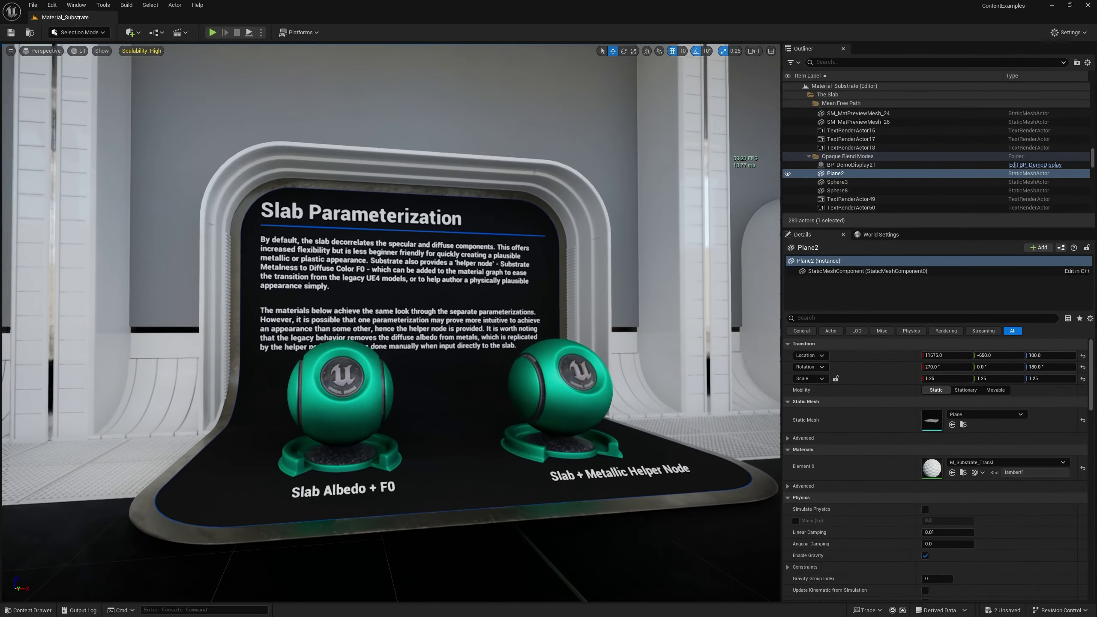
right_click_drag(392, 322, 351, 371)
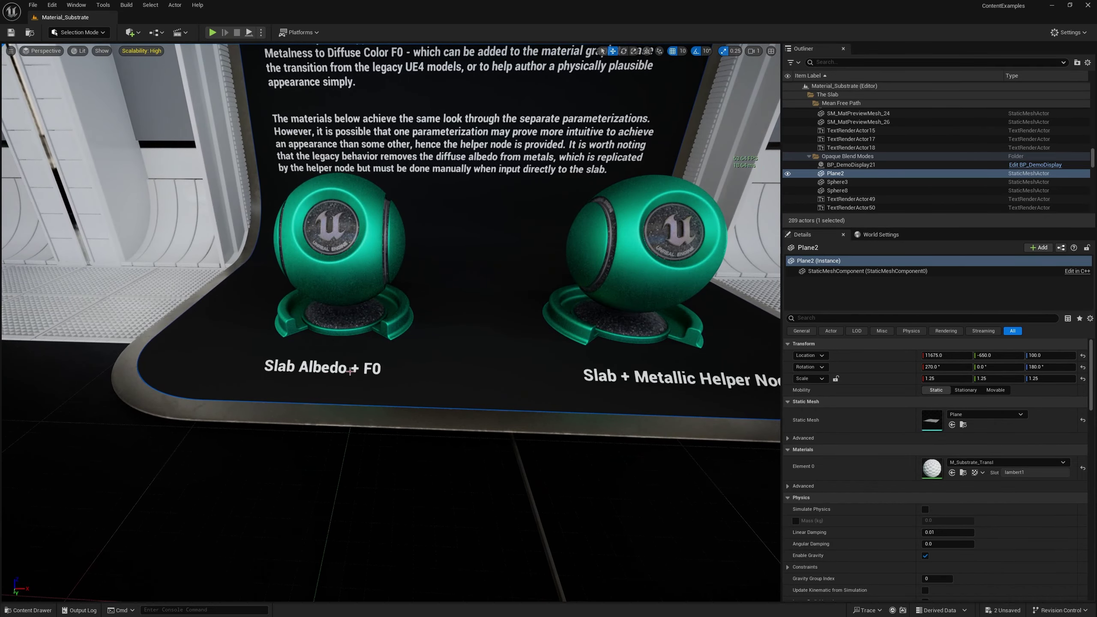
key("s")
right_click_drag(499, 368, 529, 366)
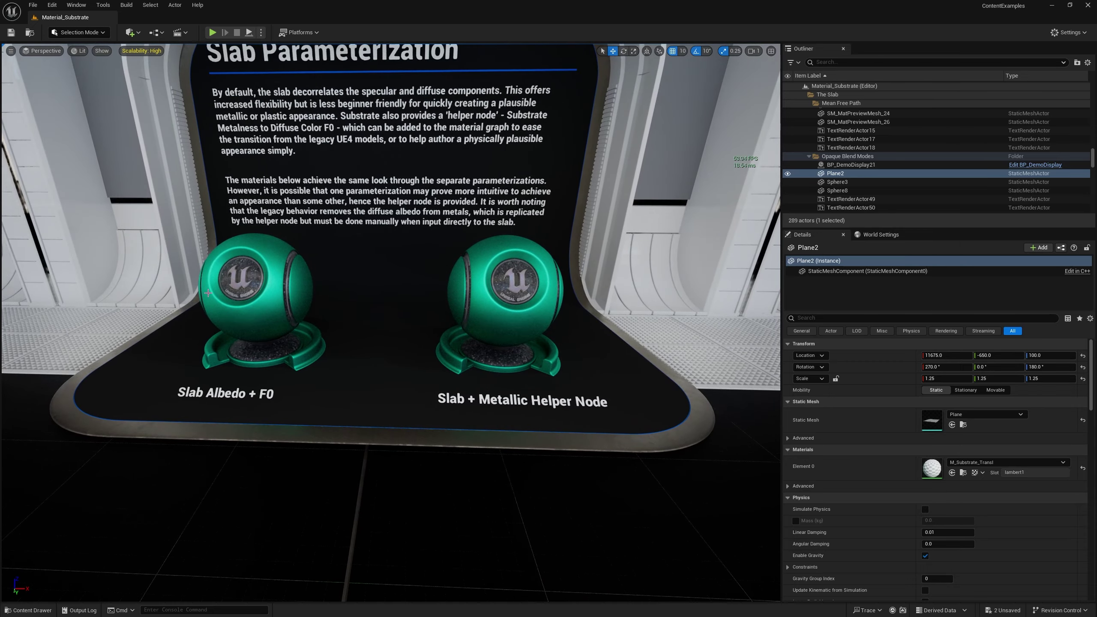
Open the Slab Albedo + F0 ball's M_Substrate_Slab_ParamA material and examine the constants feeding Diffuse Albedo and F0
left_click(278, 284)
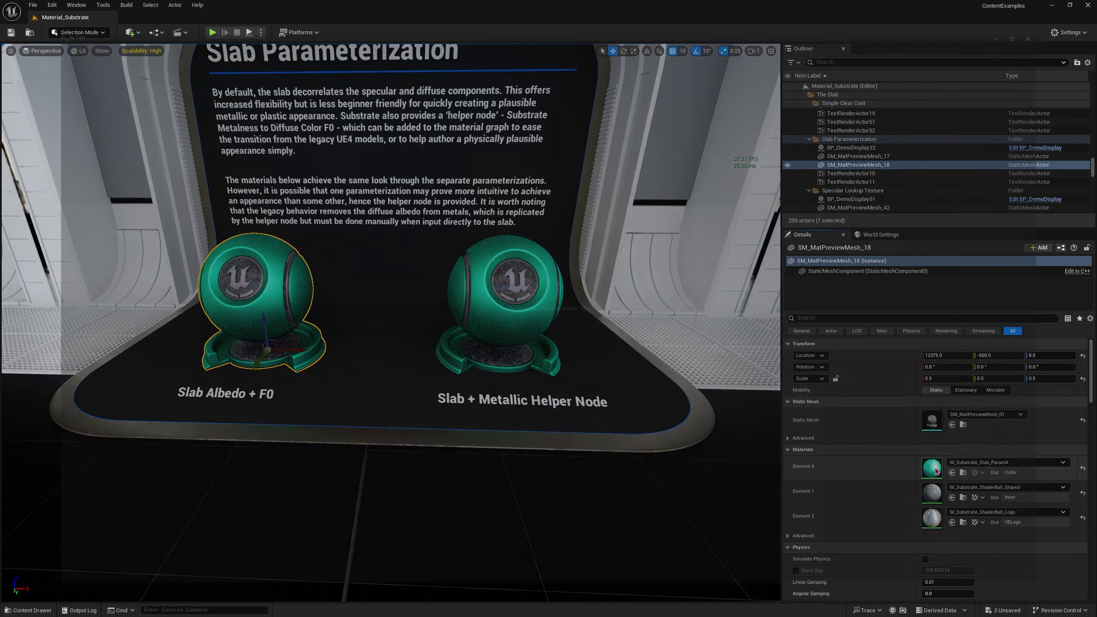
double_click(932, 467)
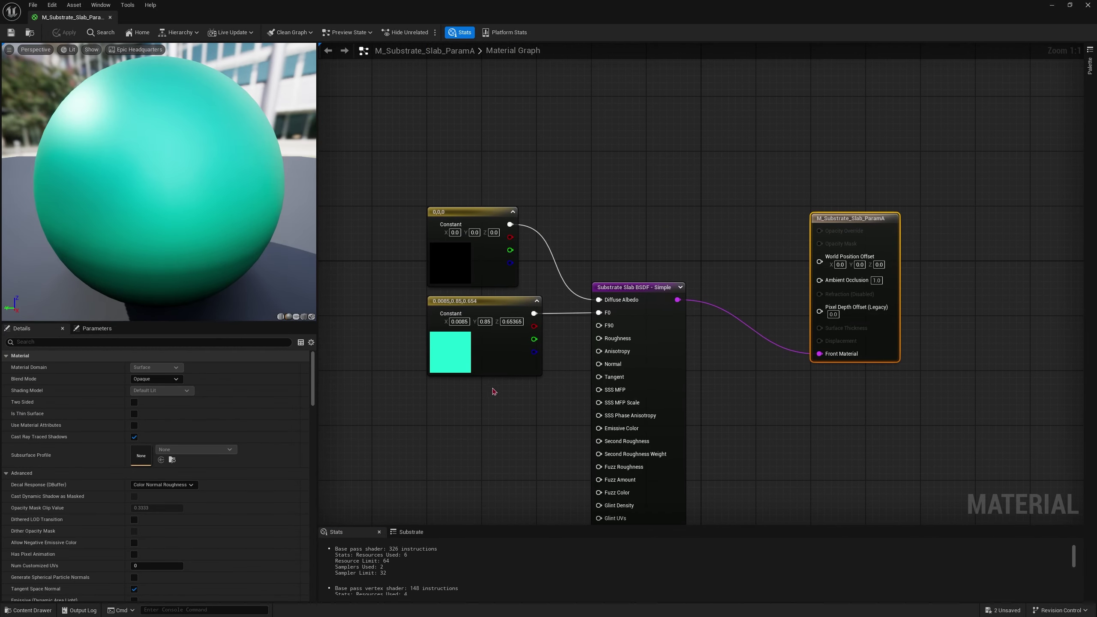
left_click(442, 356)
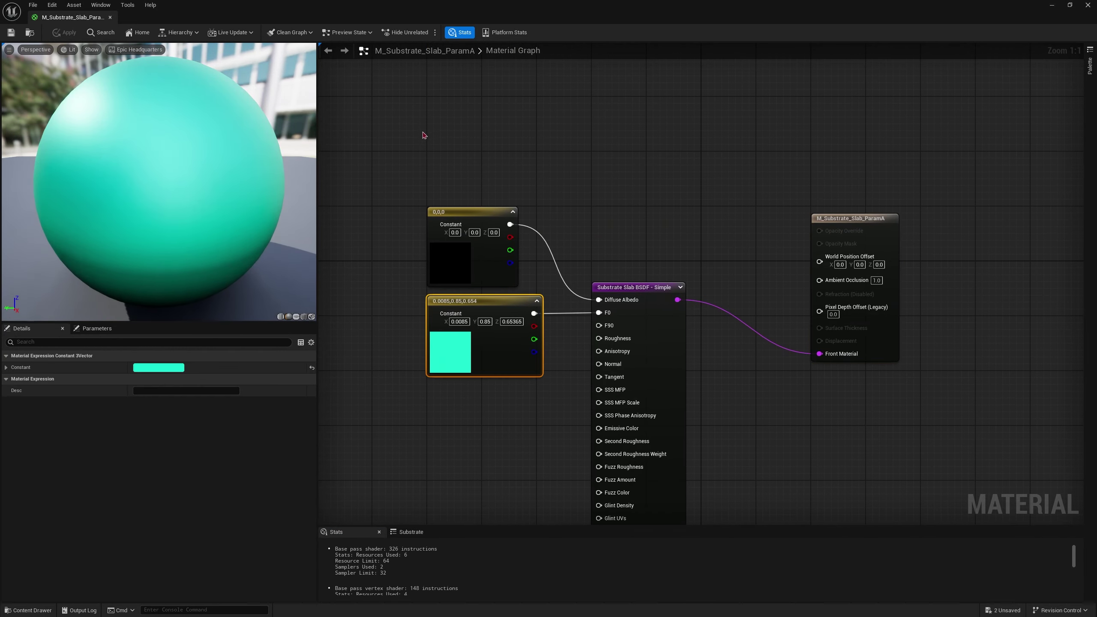
left_click_drag(423, 137, 532, 439)
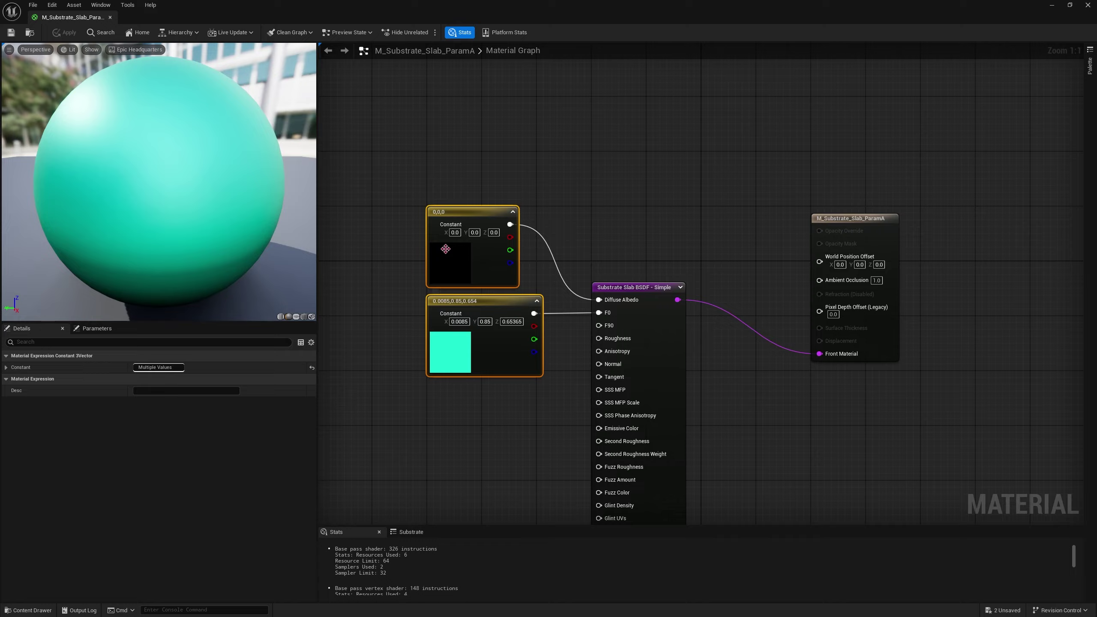
mouse_move(231, 188)
left_mouse_down()
mouse_move(181, 190)
mouse_move(268, 182)
mouse_move(241, 194)
left_mouse_up()
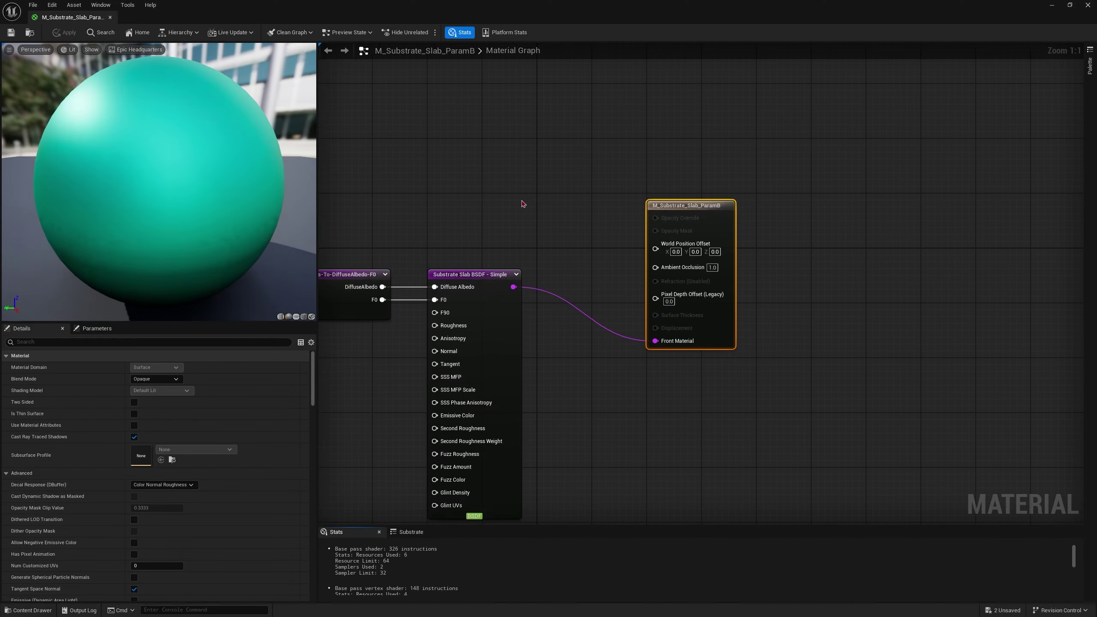
Examine the metallic helper node in M_Substrate_Slab_ParamB, then compare the two Slab Parameterization balls in the level
right_click_drag(465, 231, 701, 231)
left_click_drag(488, 251, 622, 335)
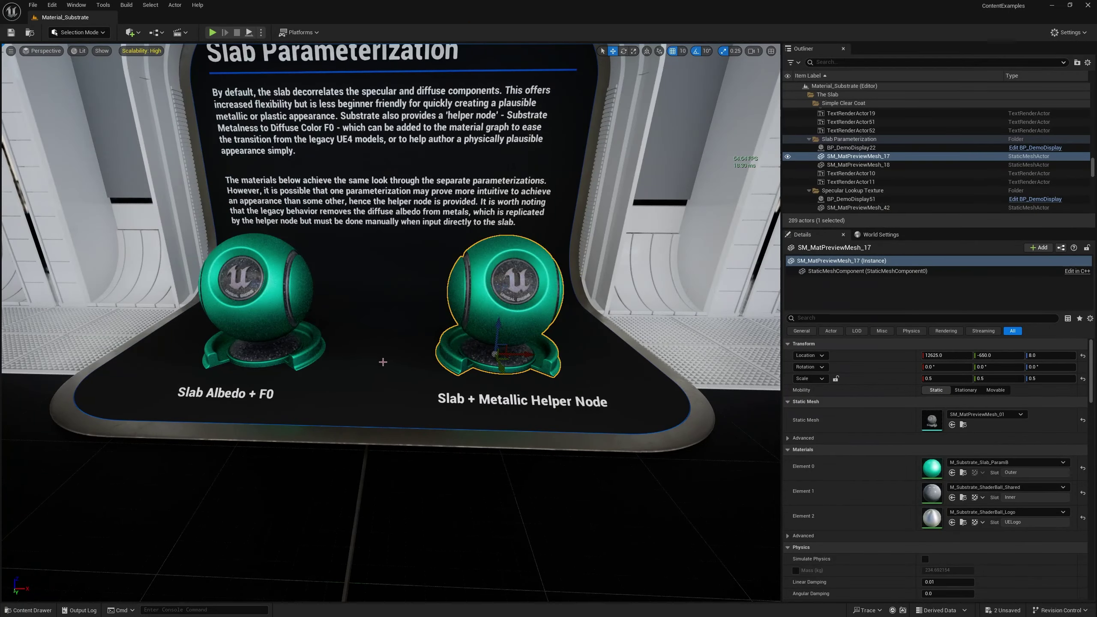
right_click_drag(393, 358, 369, 359)
key("w")
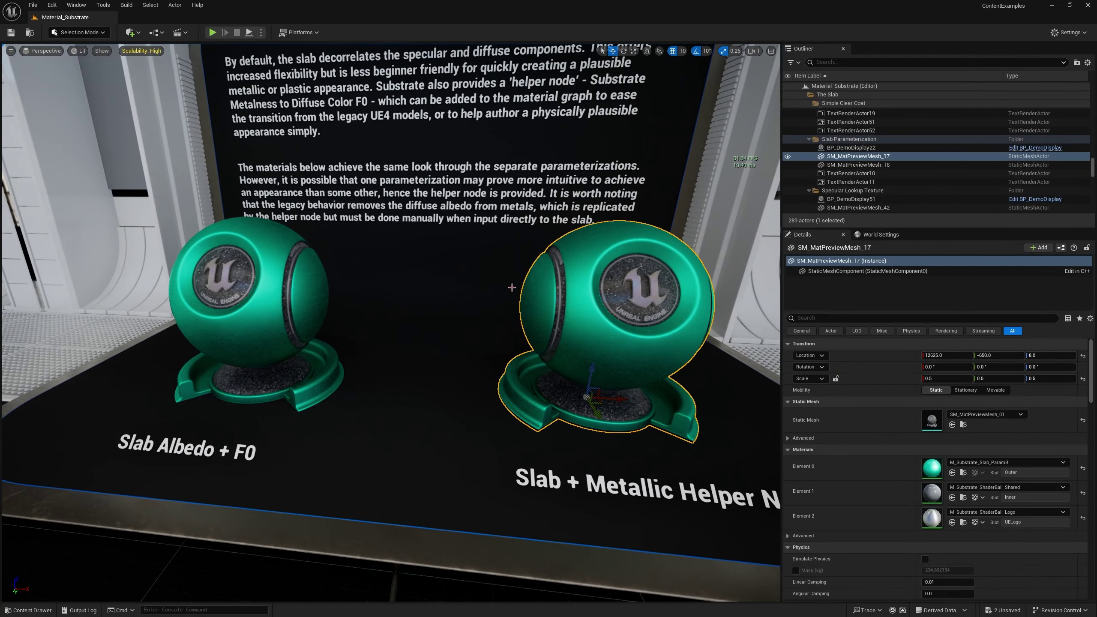
key("s")
Move to the anisotropy display and compare the Isotropic, Bitangent and Tangent anisotropy balls up close
mouse_move(441, 278)
right_mouse_down()
mouse_move(536, 261)
mouse_move(415, 320)
mouse_move(455, 274)
right_mouse_up()
key("w")
key("w")
key("a")
key("s")
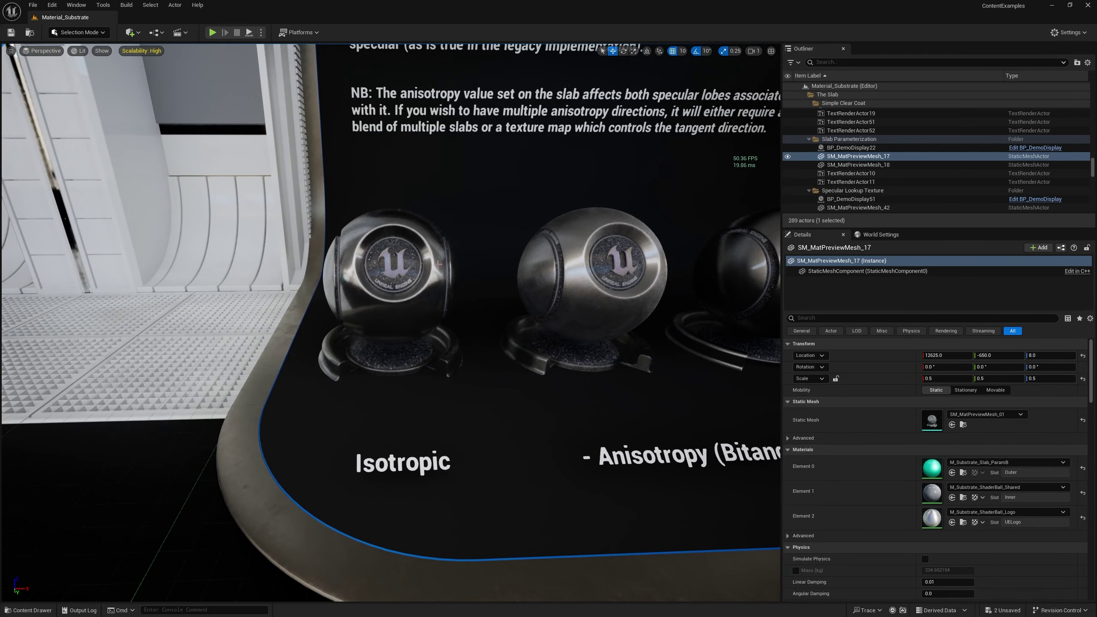
key("d")
right_click_drag(437, 263, 419, 247)
key("w")
key("s")
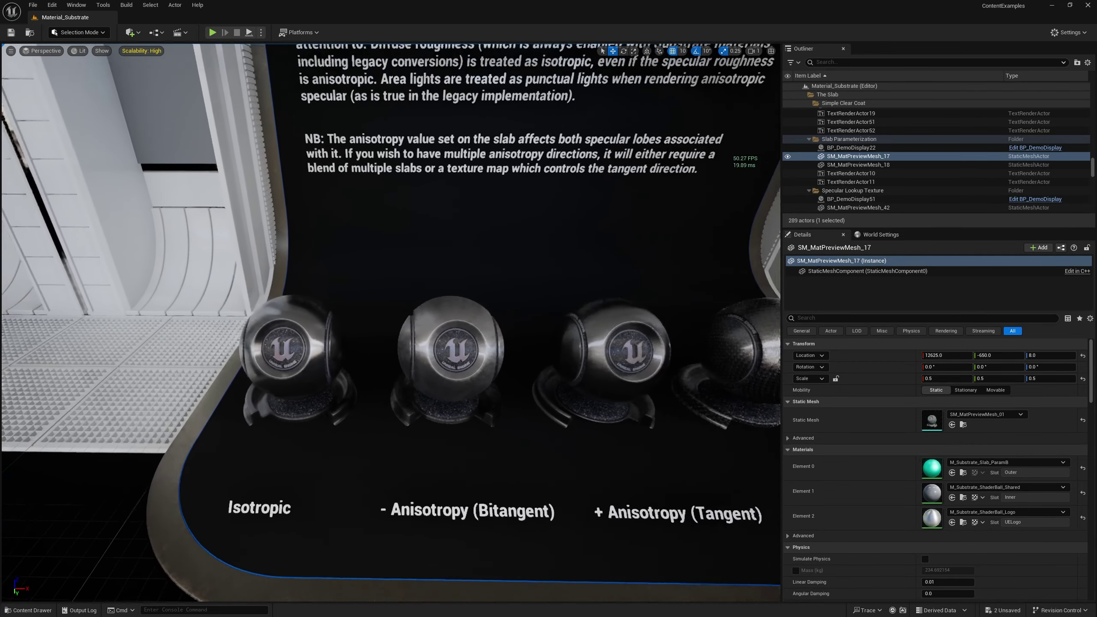
right_click_drag(401, 302, 404, 302)
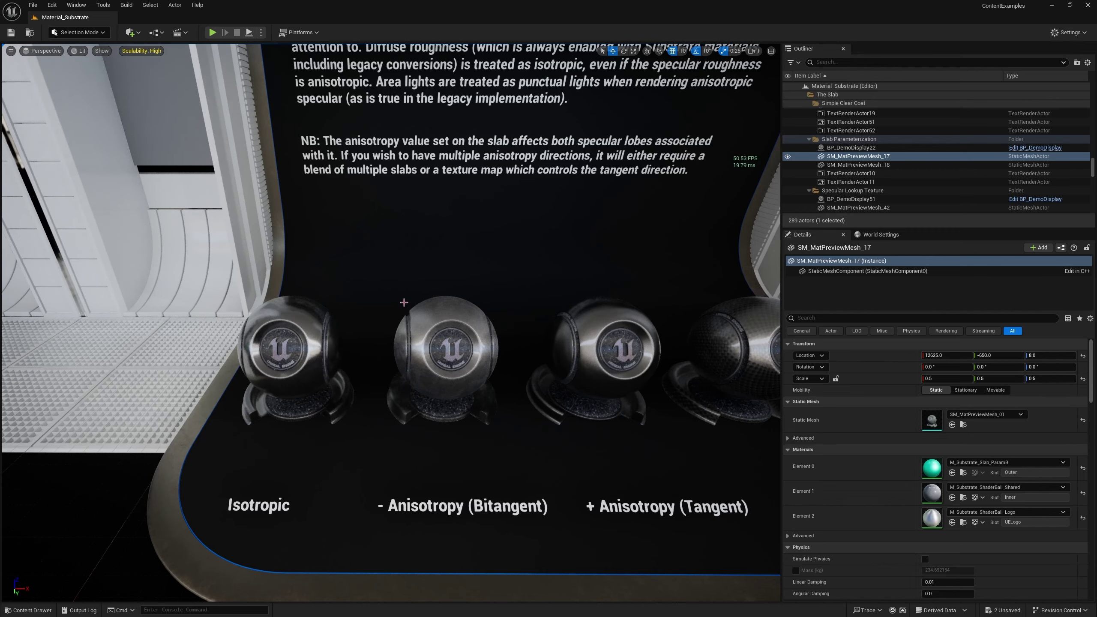
key("w")
right_click_drag(306, 289, 355, 289)
key("s")
key("s")
key("d")
key("a")
key("w")
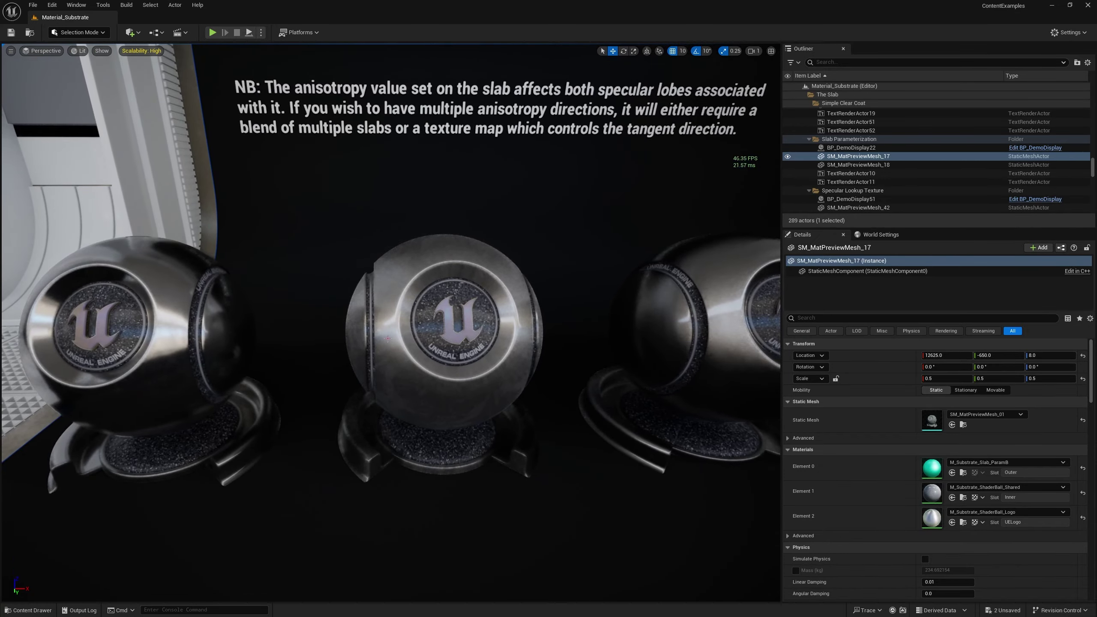
Look over the remaining anisotropy balls and continue along the displays to the Mean Free Path examples
key("s")
right_click_drag(388, 338, 366, 324)
key("w")
key("d")
key("w")
key("s")
key("w")
key("d")
key("w")
key("s")
key("s")
key("w")
key("s")
key("w")
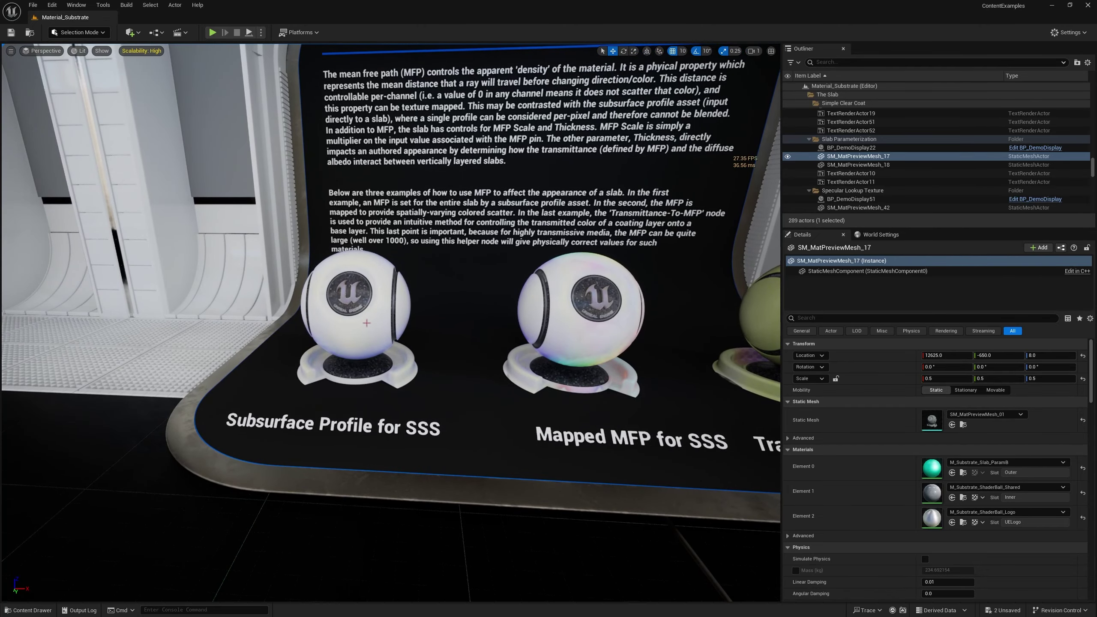
Open the Subsurface Profile for SSS ball's M_Substrate_Slab_MFP_A material, review its Demo_SSP profile and close both assets
left_click(366, 324)
double_click(932, 467)
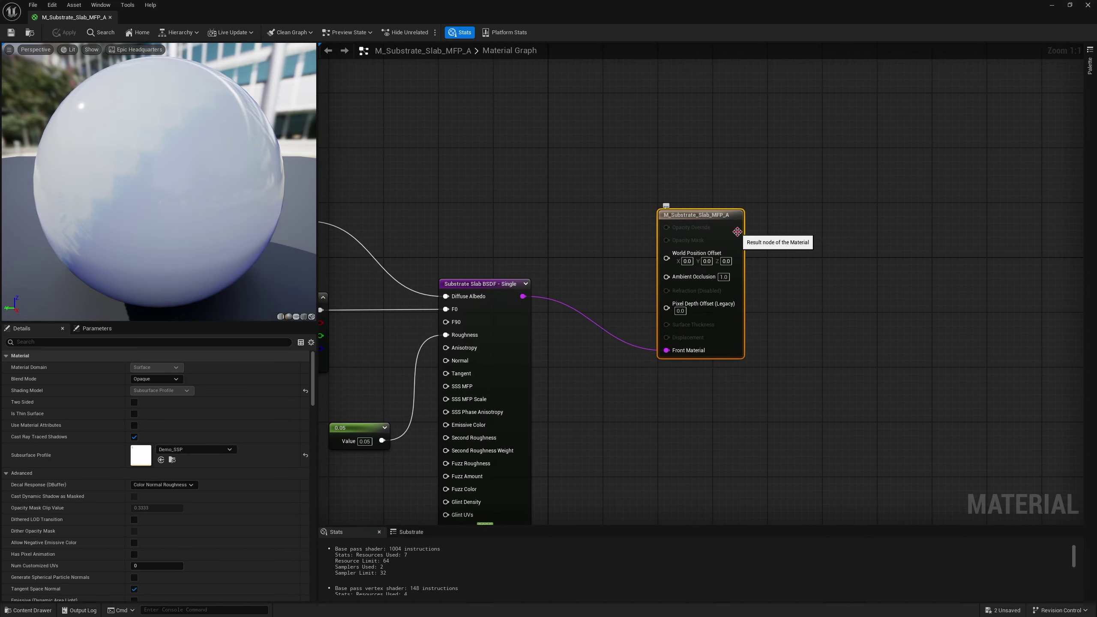
double_click(140, 457)
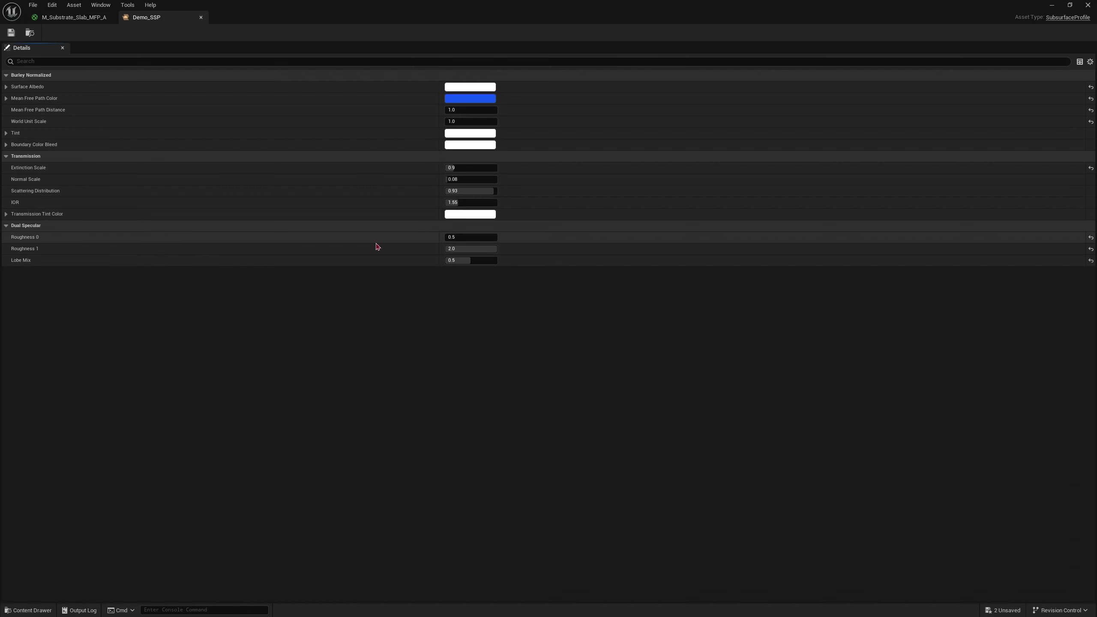
middle_click(177, 18)
middle_click(82, 18)
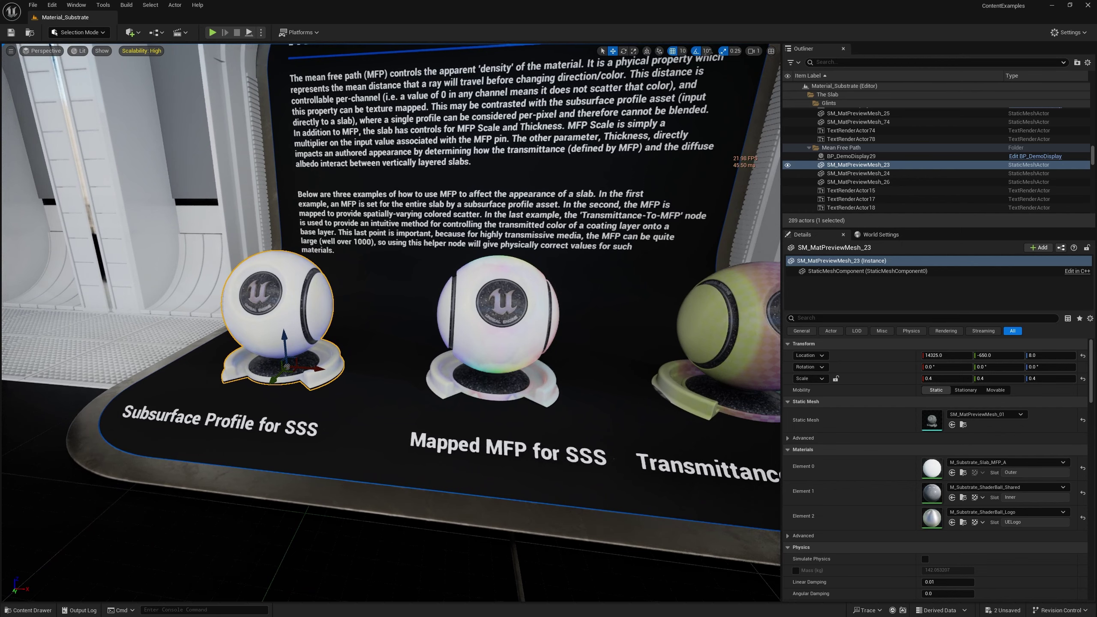
Open the Mapped MFP for SSS ball's M_Substrate_Slab_MFP_B material and examine the nodes feeding SSS MFP
left_click(501, 329)
double_click(928, 467)
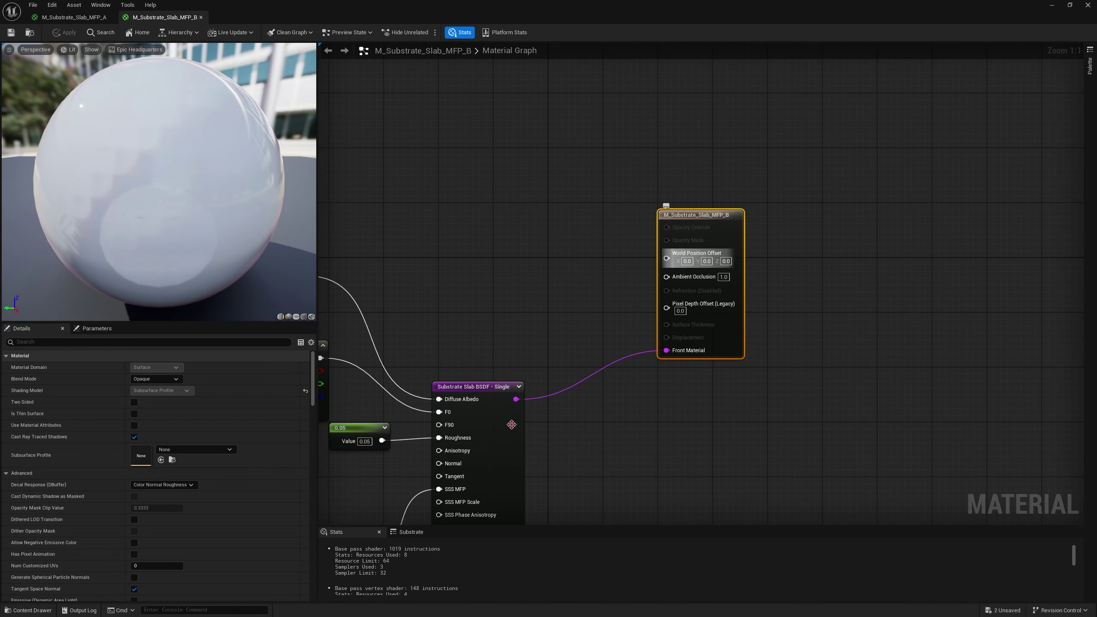
right_click_drag(626, 451, 997, 265)
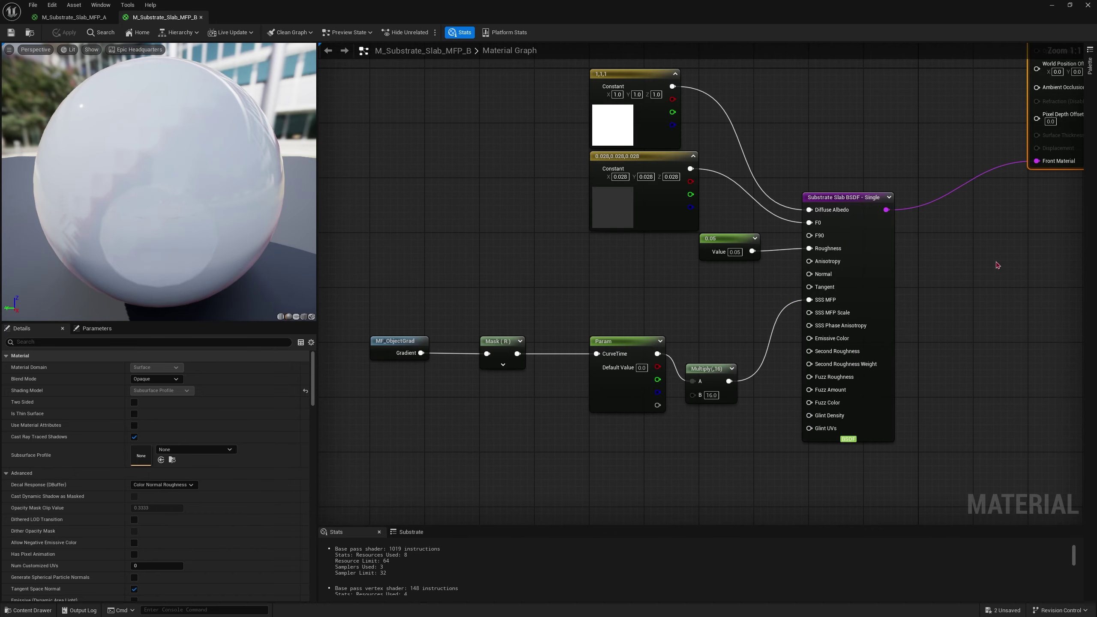
left_click_drag(758, 421, 759, 422)
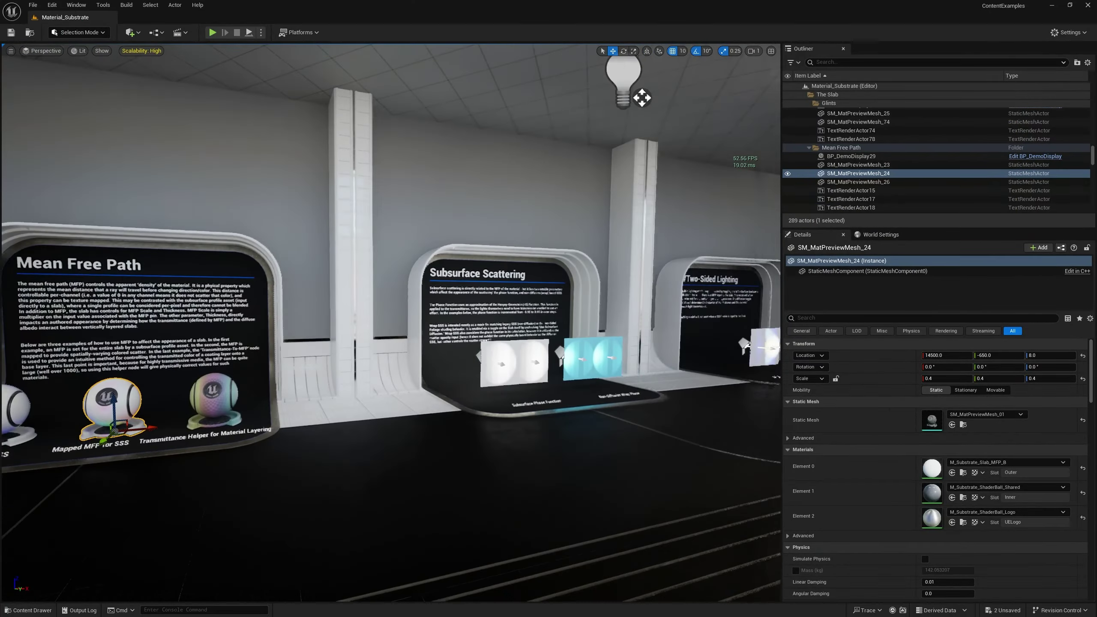
Return to the level, view the Second Roughness display and move on to the Simple Clear Coat display
mouse_move(391, 321)
right_mouse_down()
mouse_move(311, 323)
mouse_move(414, 322)
mouse_move(388, 321)
right_mouse_up()
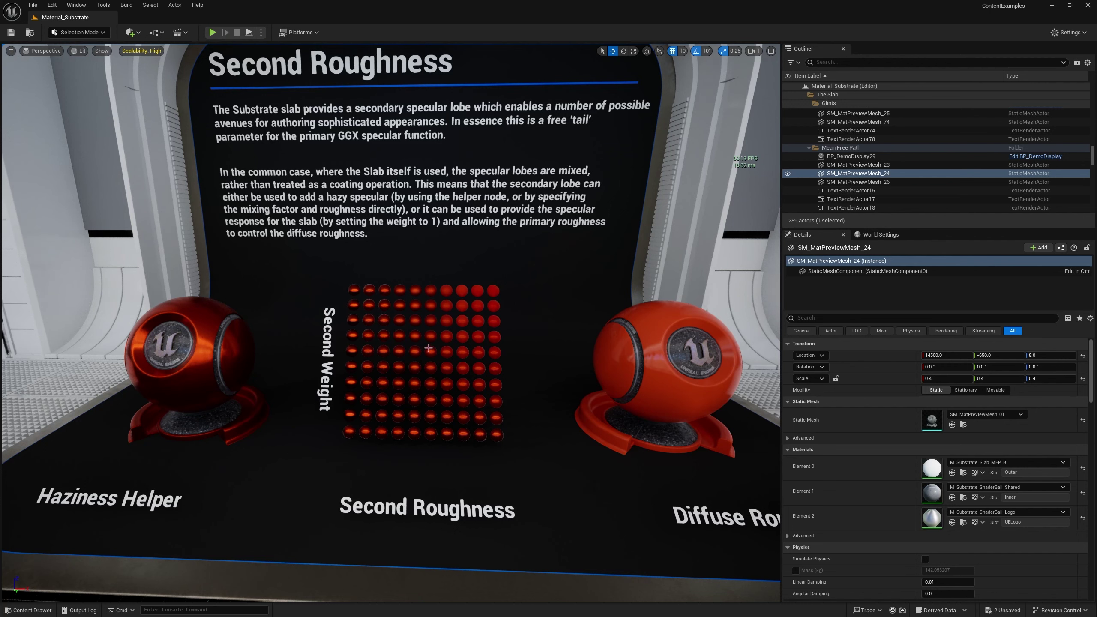
key("s")
mouse_move(482, 324)
right_mouse_down()
mouse_move(574, 302)
mouse_move(501, 309)
mouse_move(514, 317)
mouse_move(479, 365)
mouse_move(479, 325)
right_mouse_up()
key("d")
key("w")
Open the Simple Clearcoat ball's M_Substrate_SCC_LayerA material and search the available graph nodes for "bsdf"
left_click(463, 301)
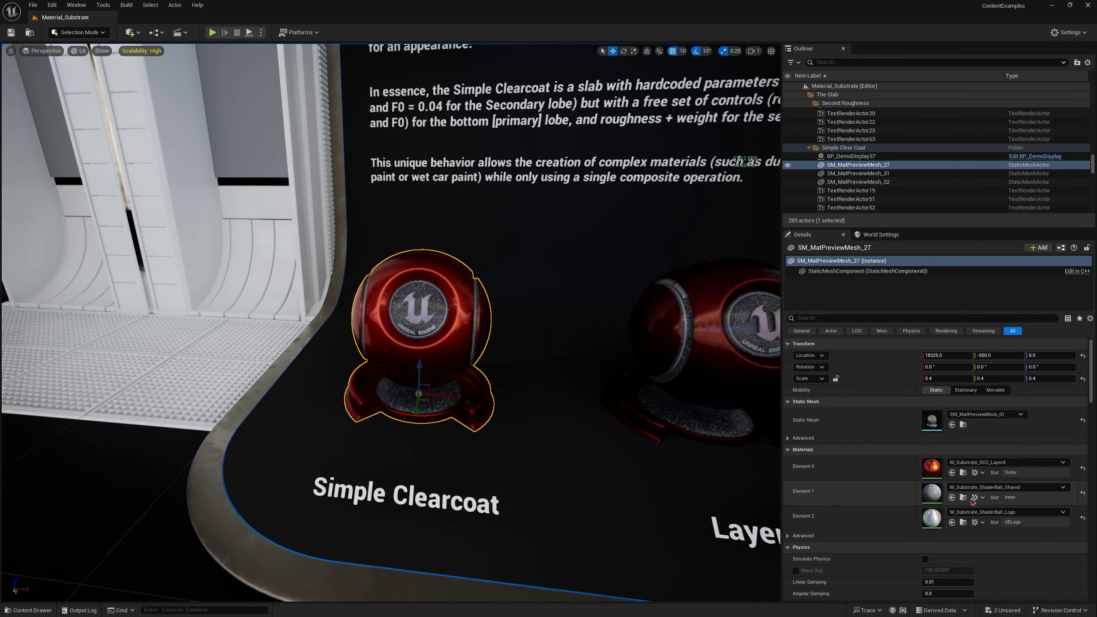
double_click(922, 460)
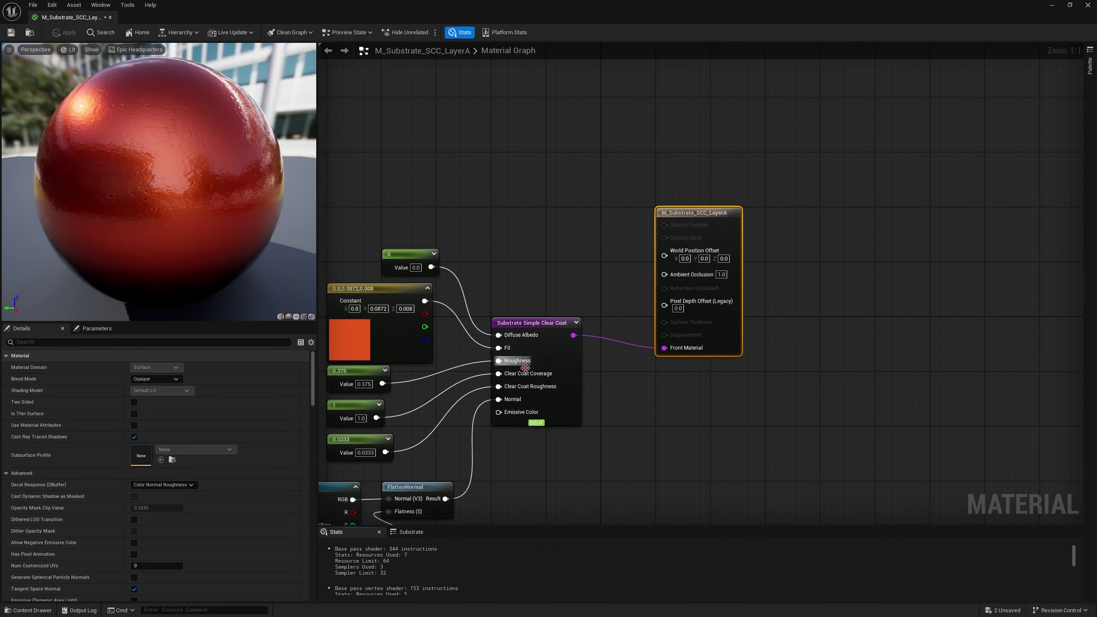
right_click(599, 469)
type("bsdf")
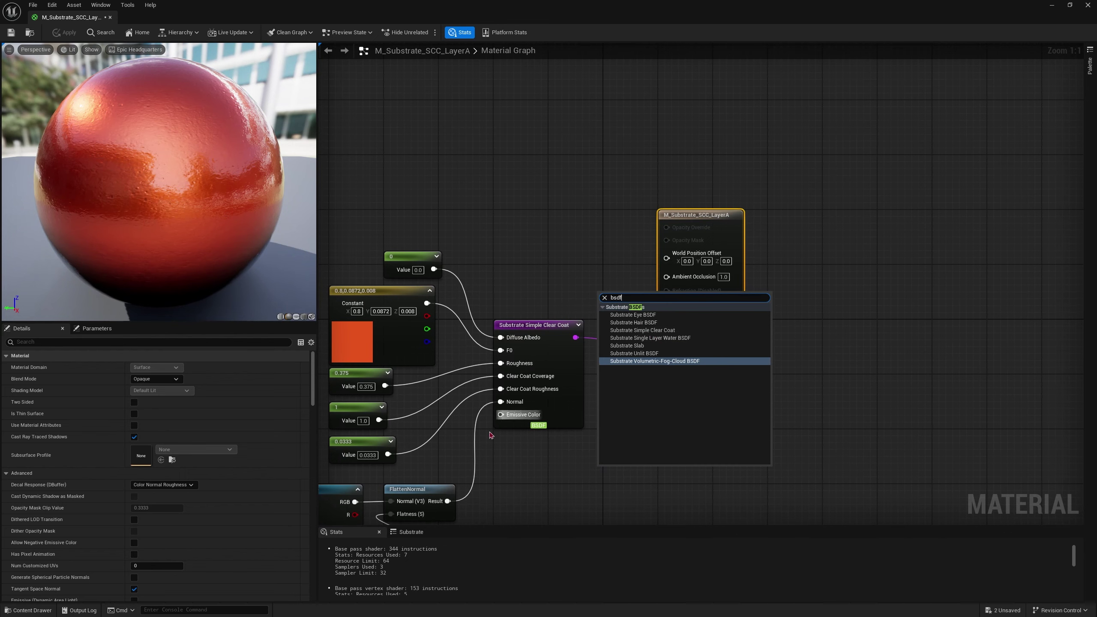
Examine the inputs of the Substrate Simple Clear Coat node and inspect the clearcoat on the preview sphere
right_click_drag(498, 452, 733, 357)
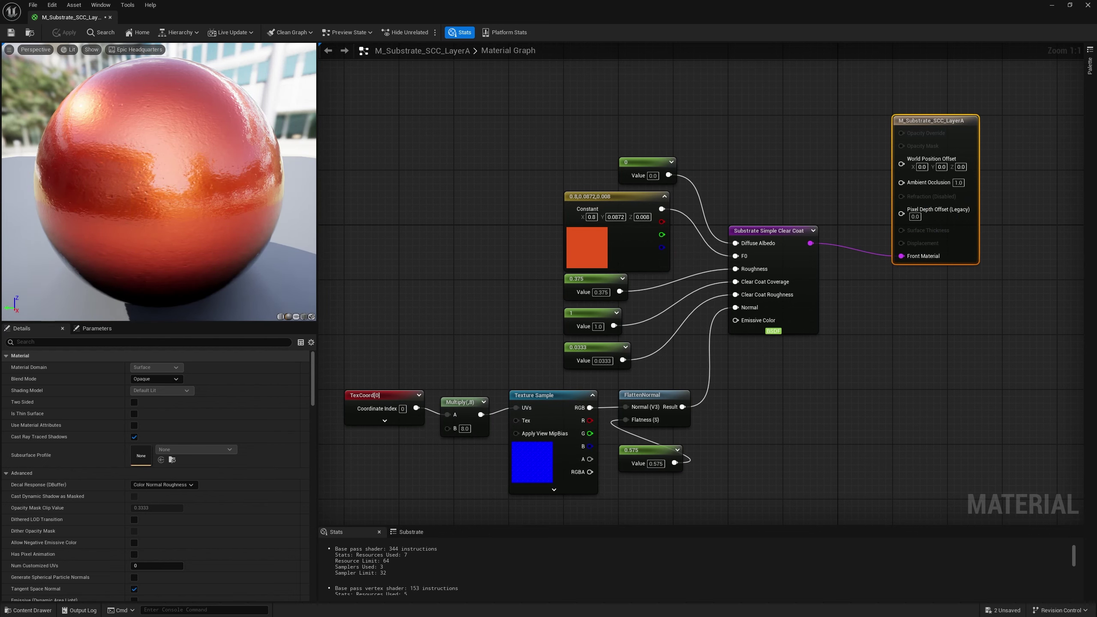
left_click_drag(130, 181, 221, 186)
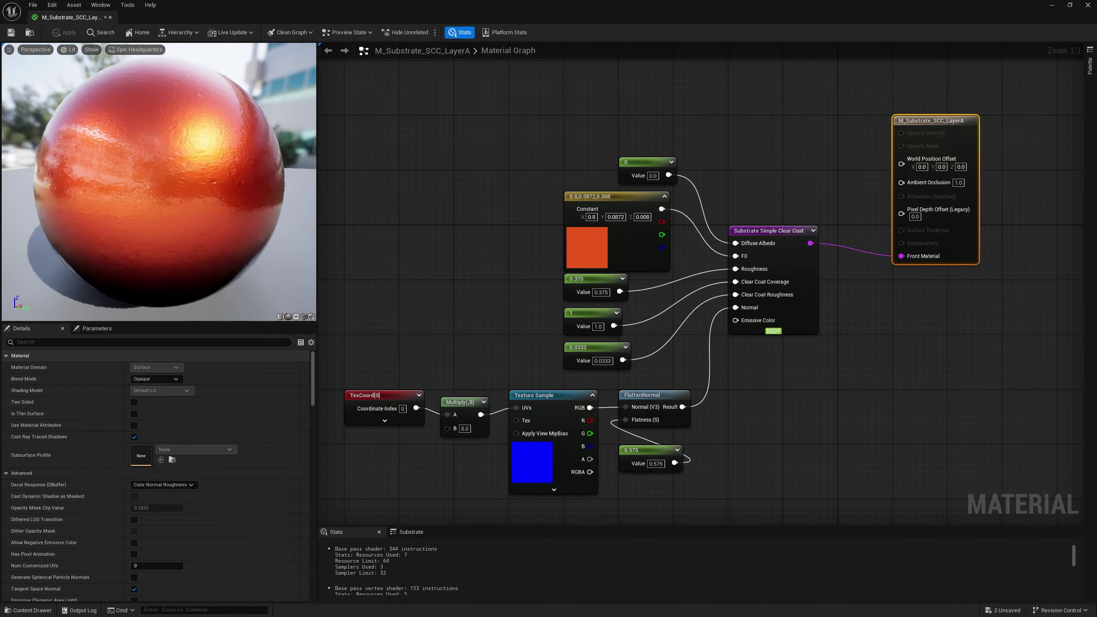
left_click_drag(91, 181, 19, 60)
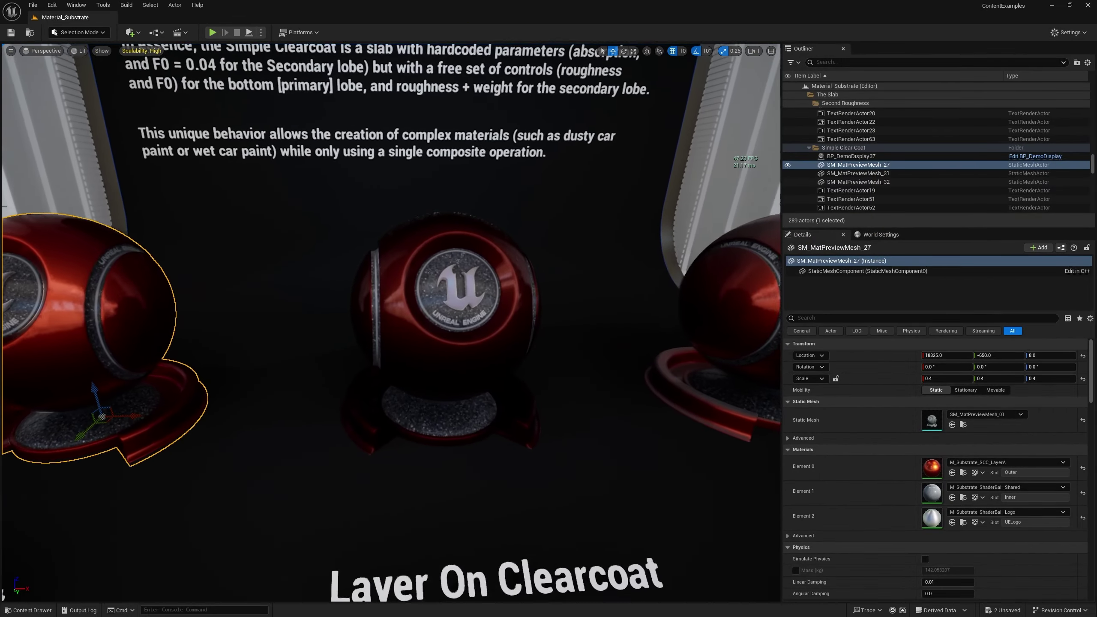
Select the Layer On Clearcoat ball in the level and open its M_Substrate_SCC_LayerB material
right_click_drag(391, 322, 311, 335)
mouse_move(574, 356)
right_mouse_down()
mouse_move(617, 358)
mouse_move(595, 358)
right_mouse_up()
left_click(623, 365)
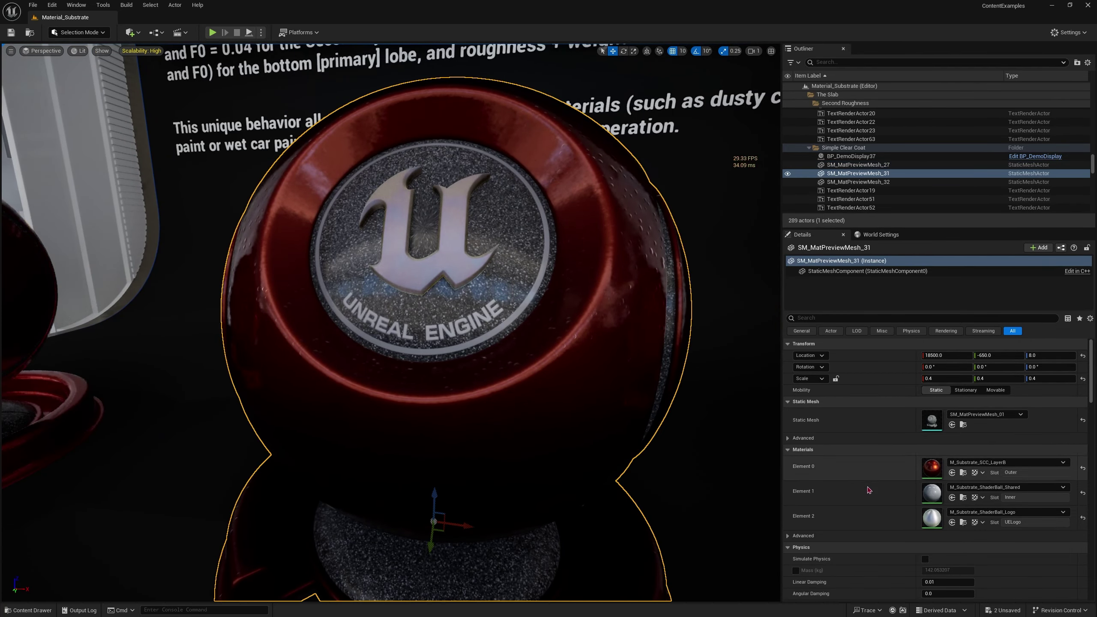
double_click(939, 468)
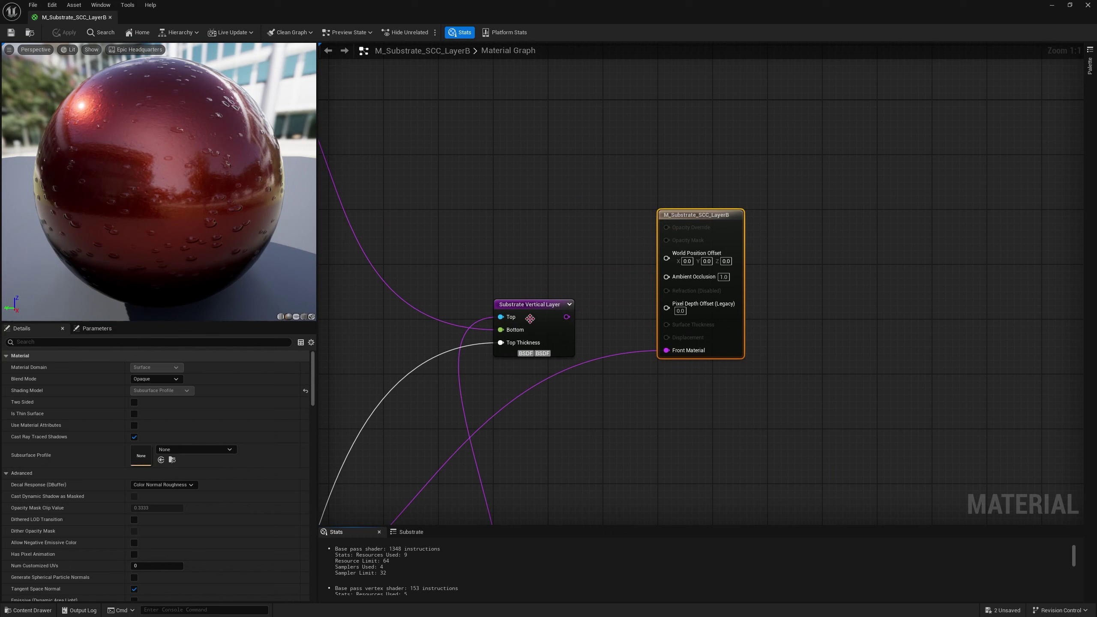
Connect the Substrate Vertical Layer output to Front Material and inspect the result on the preview sphere
left_click_drag(564, 317, 673, 350)
right_click_drag(496, 399, 862, 130)
right_click_drag(547, 357, 618, 286)
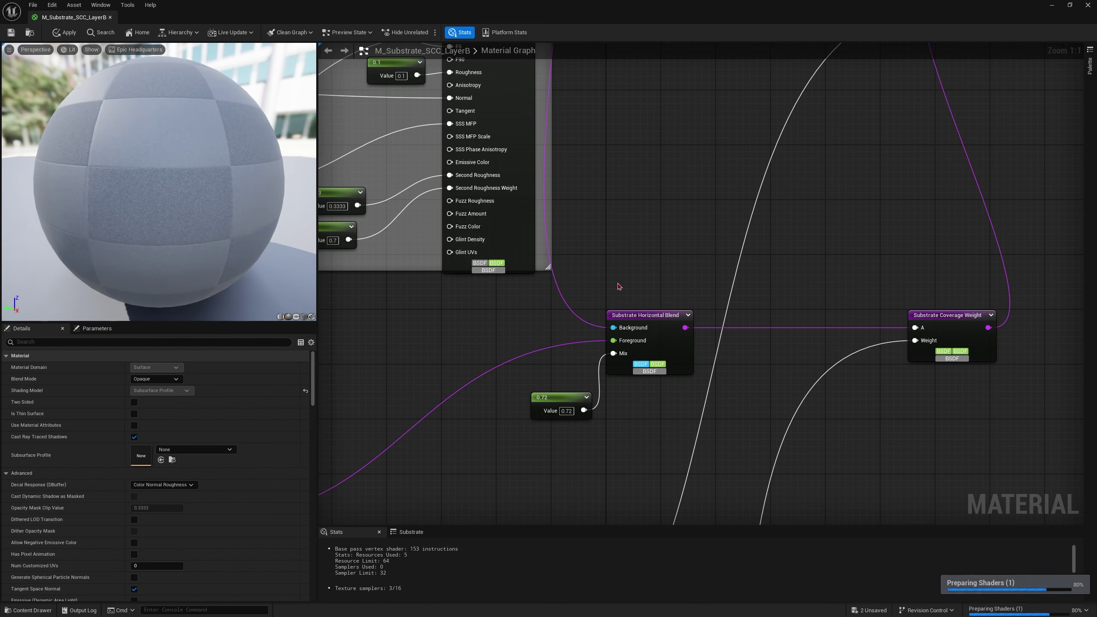
left_click_drag(100, 187, 185, 184)
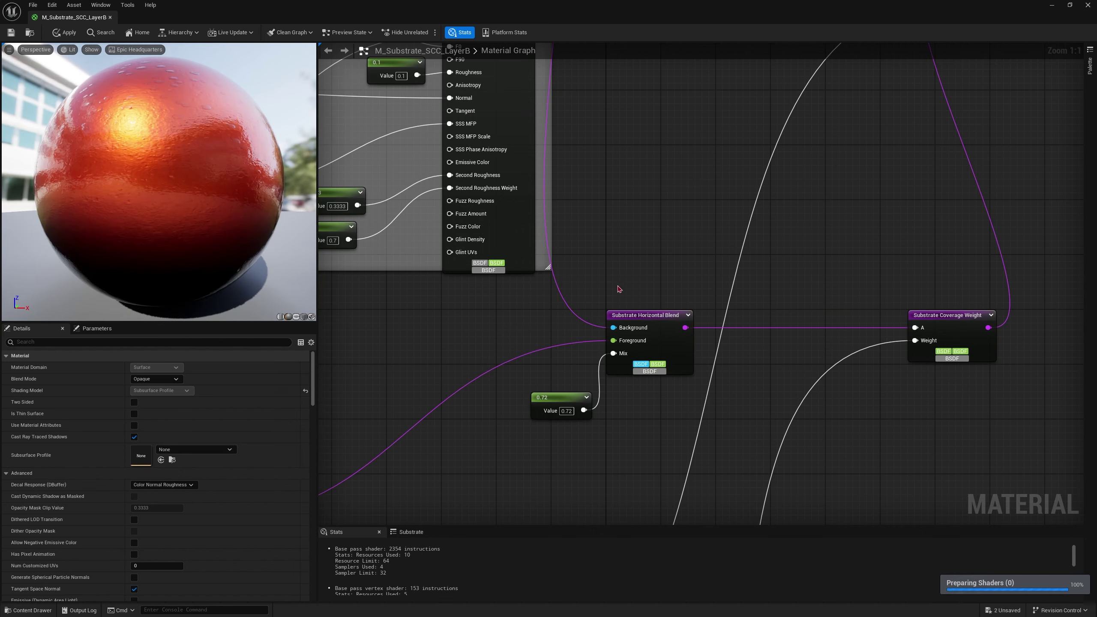
Examine the slab and blend layers of M_Substrate_SCC_LayerB and check the layered coating on the preview sphere
left_click_drag(683, 359, 683, 360)
right_click_drag(509, 343, 680, 421)
left_click_drag(700, 119, 791, 419)
right_click_drag(773, 138, 702, 102)
left_click_drag(116, 157, 195, 160)
right_click_drag(432, 188, 640, 145)
right_click_drag(684, 186, 242, 236)
mouse_move(173, 182)
left_mouse_down()
mouse_move(203, 190)
mouse_move(155, 175)
mouse_move(181, 181)
left_mouse_up()
left_click_drag(250, 176, 277, 176)
Connect the Substrate Horizontal Blend output directly to Front Material and inspect the isolated layer on the preview sphere
right_click_drag(1035, 268, 456, 408)
right_click_drag(602, 383, 452, 477)
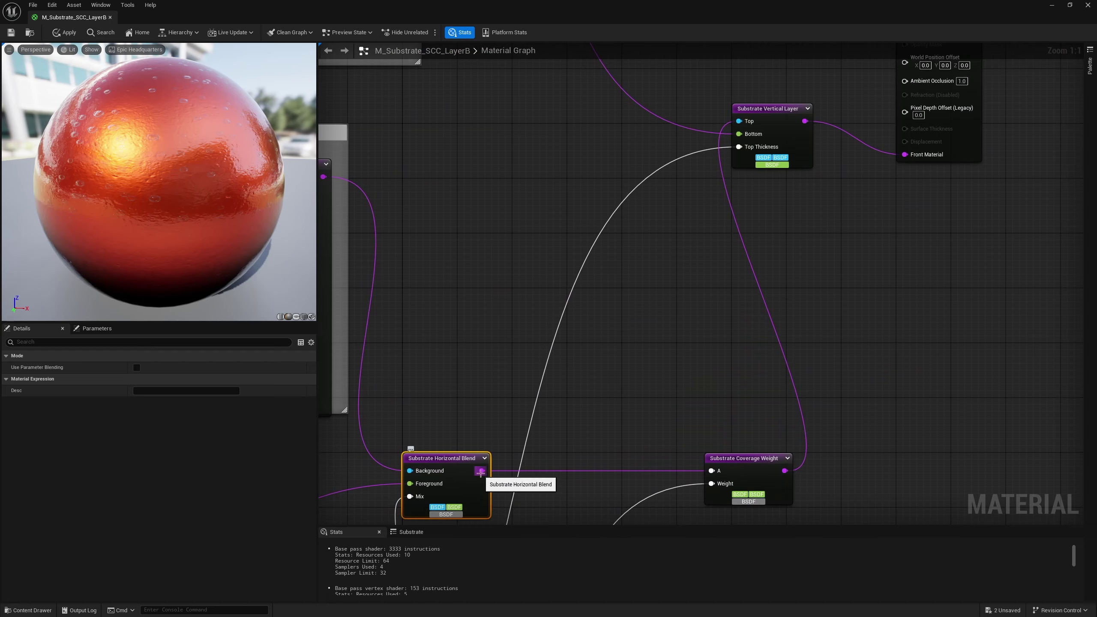
left_click_drag(480, 470, 932, 160)
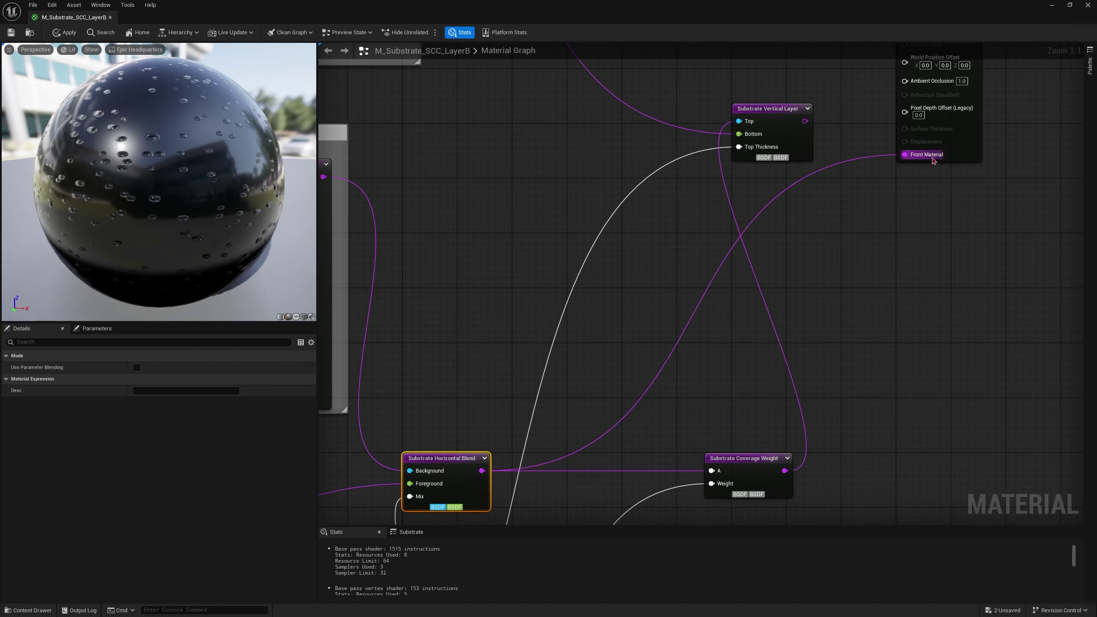
left_click_drag(267, 215, 309, 235)
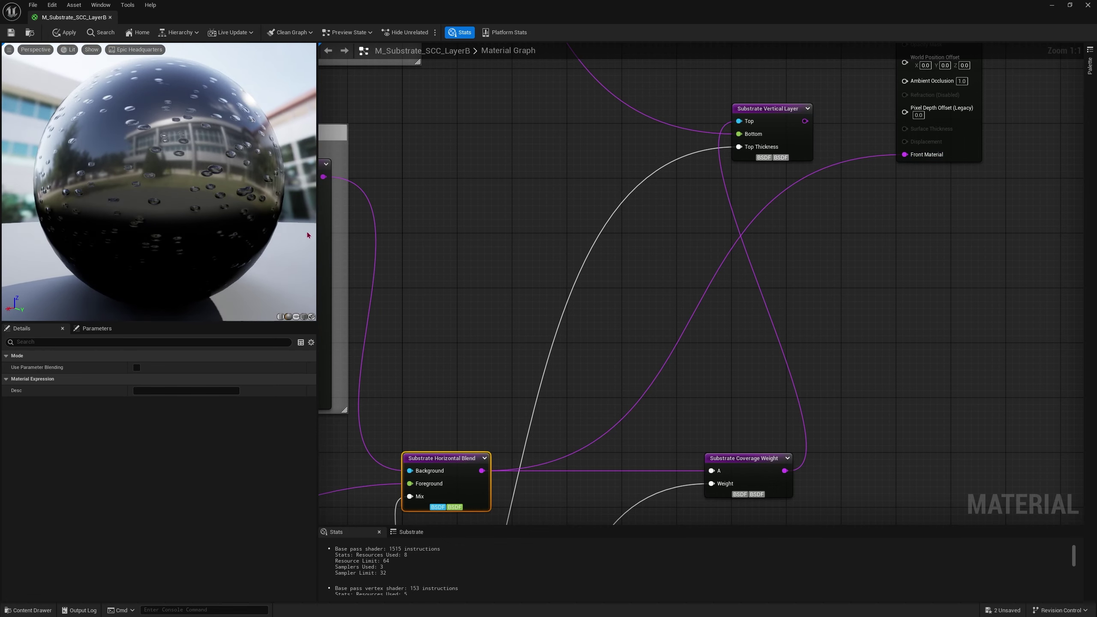
Reconnect the Substrate Vertical Layer output to Front Material and inspect the full layered coating on the preview sphere
right_click_drag(689, 180, 727, 377)
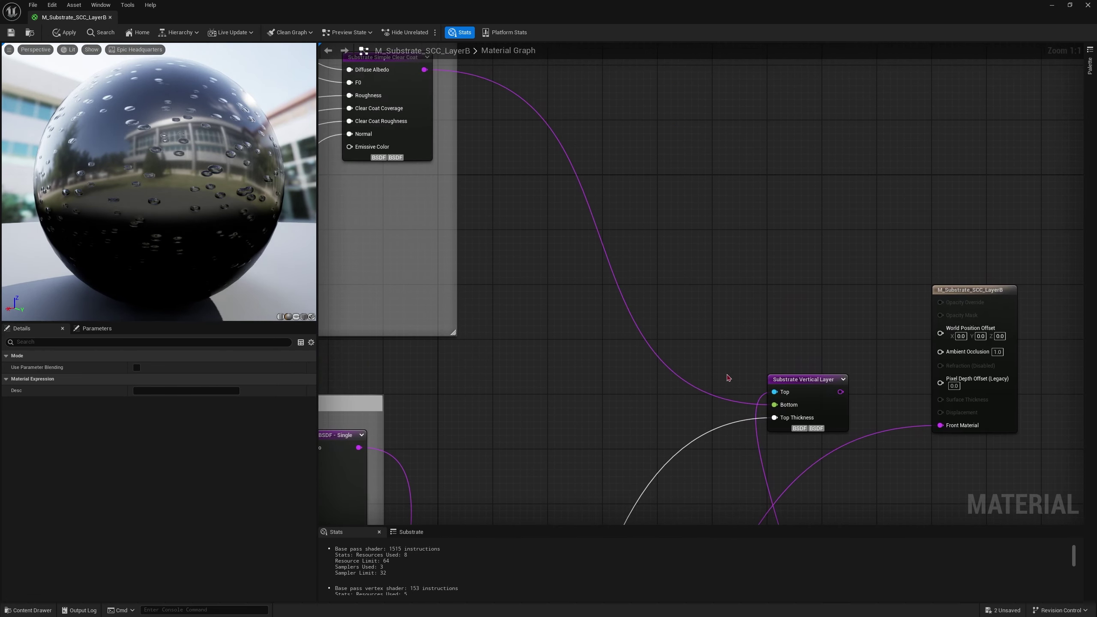
right_click_drag(406, 210, 678, 348)
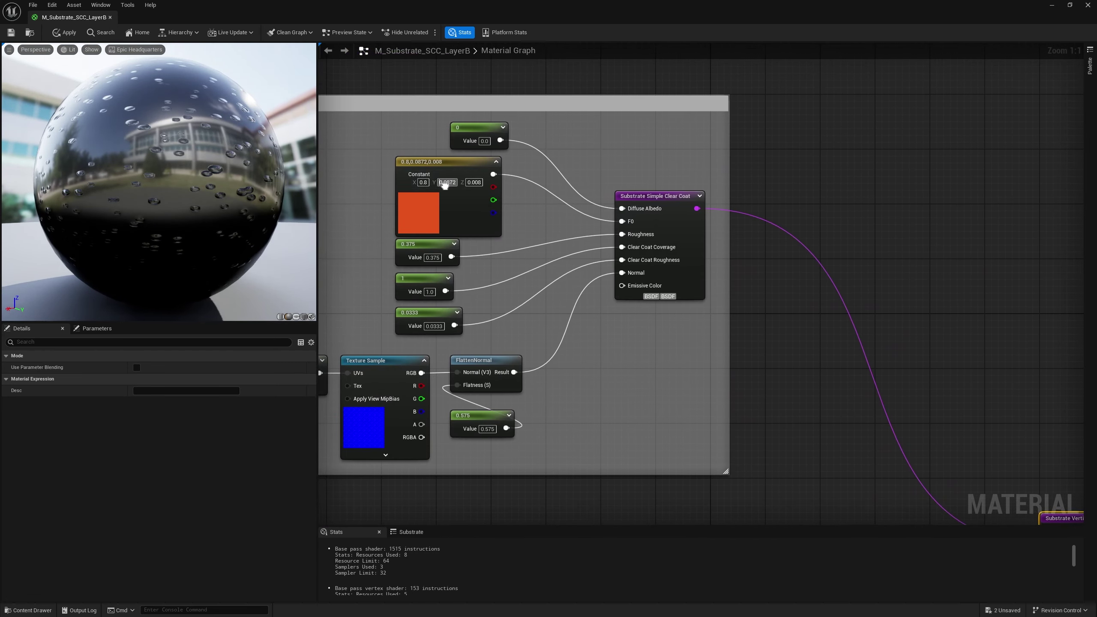
mouse_move(445, 183)
right_mouse_down()
mouse_move(701, 172)
mouse_move(666, 167)
right_mouse_up()
right_click_drag(714, 340, 353, 192)
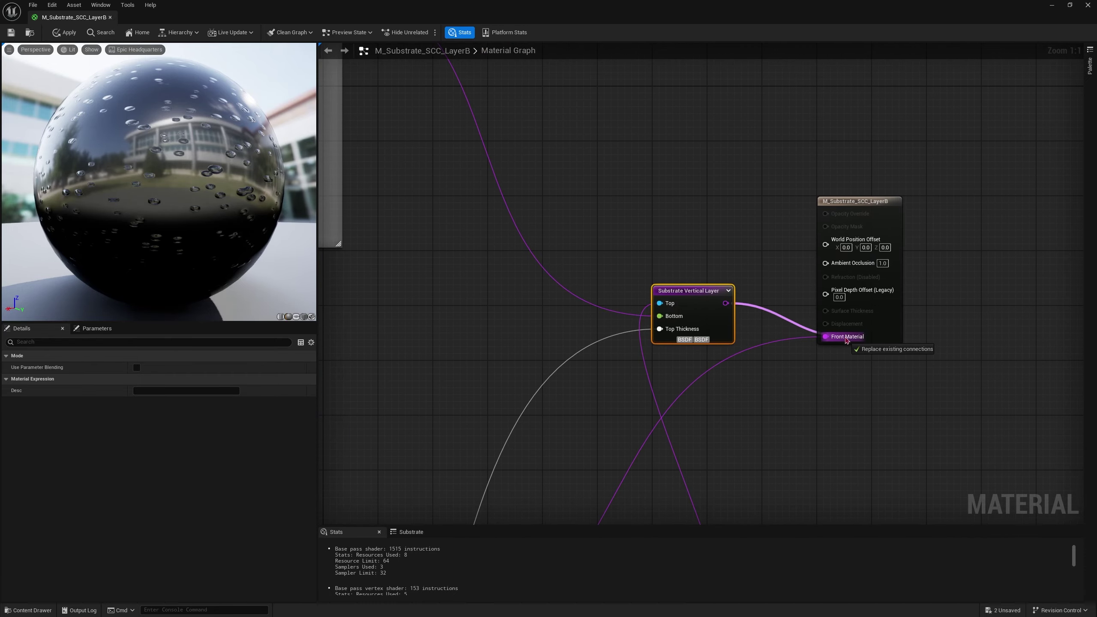
left_click_drag(846, 340, 845, 340)
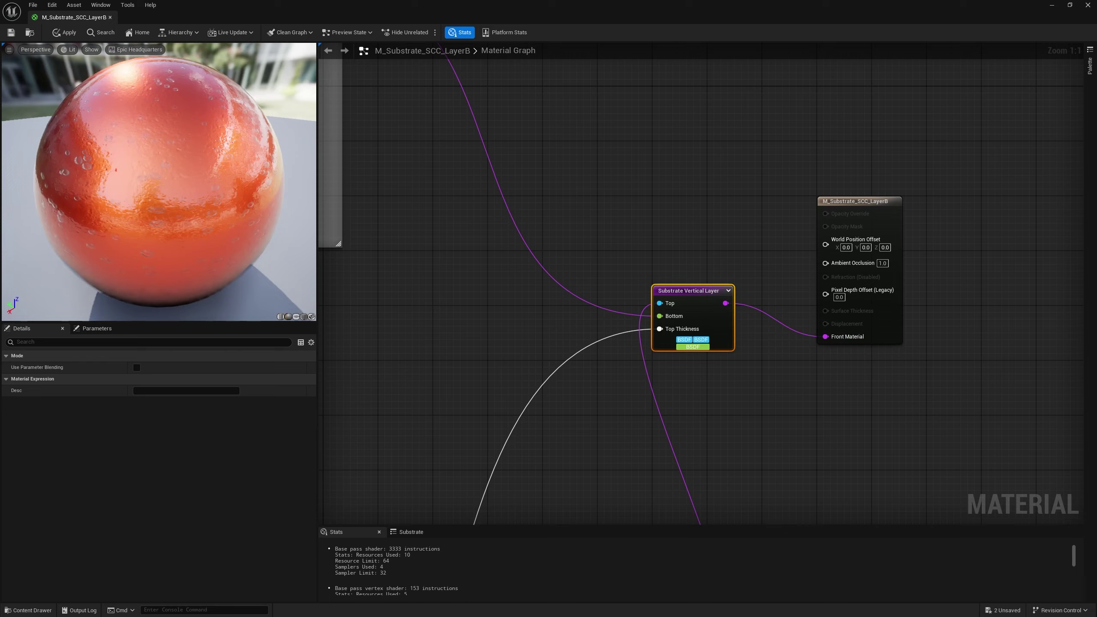
left_click_drag(125, 190, 246, 149)
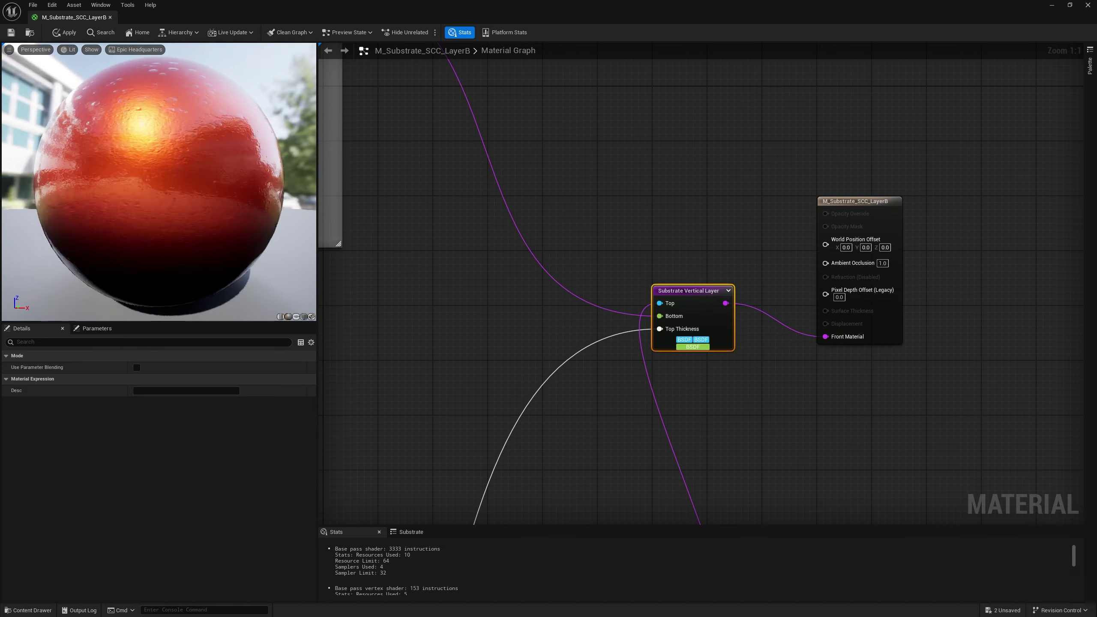
left_click_drag(147, 159, 208, 207)
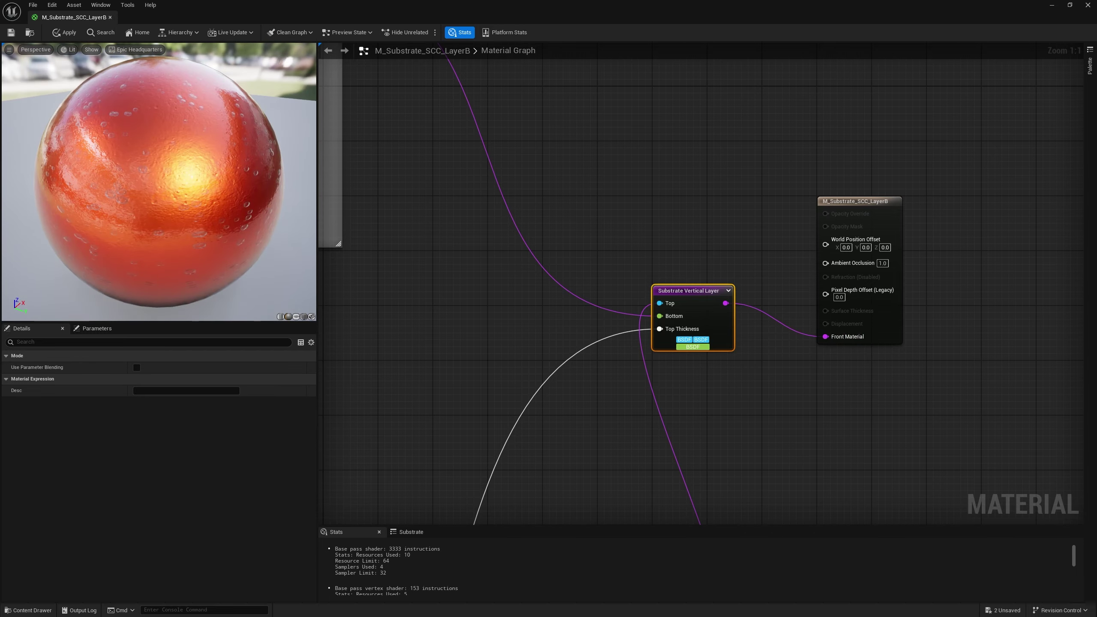
Examine the Substrate Horizontal Blend, its Mix constant, the Substrate Coverage Weight and the Droplet Mask, comparing them with the preview sphere
right_click_drag(455, 308, 760, 99)
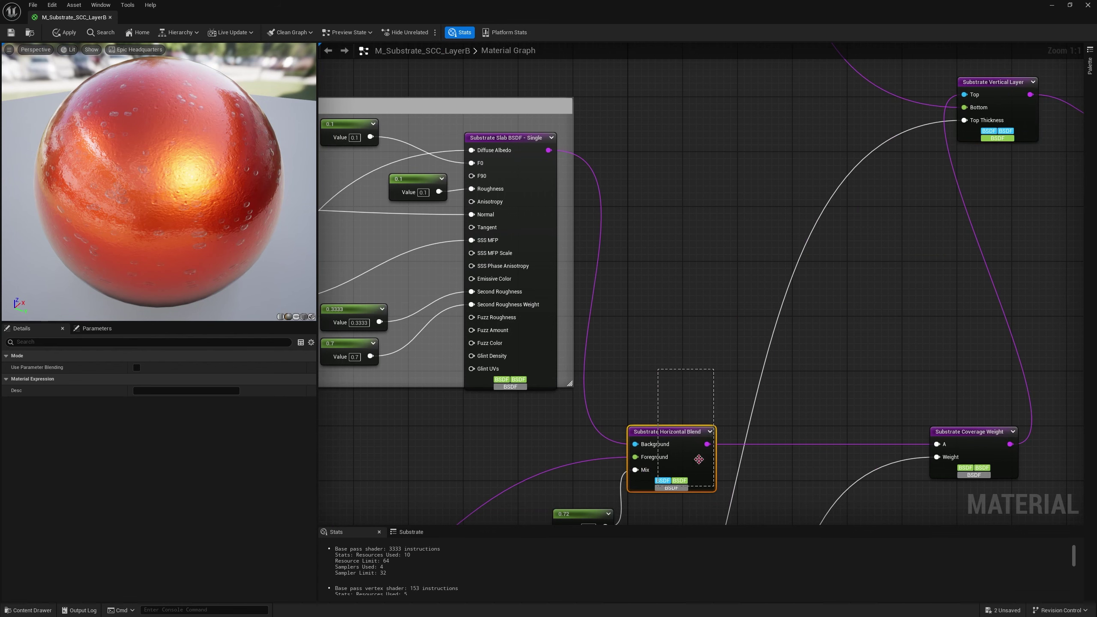
right_click_drag(359, 333, 480, 242)
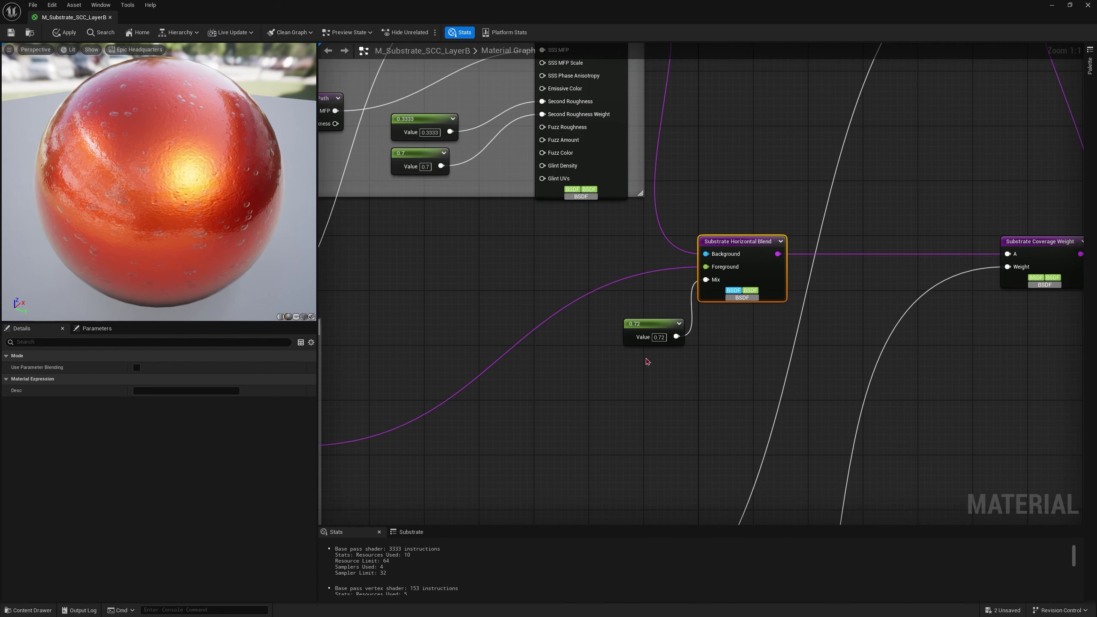
right_click_drag(732, 323, 511, 299)
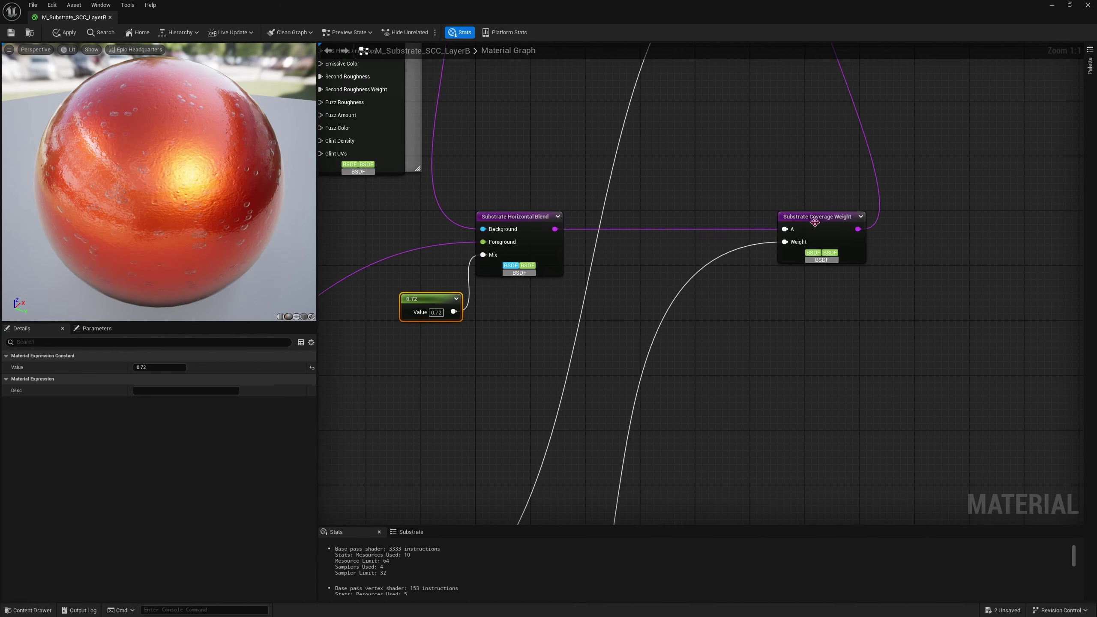
left_click(820, 223)
right_click_drag(710, 299, 946, 45)
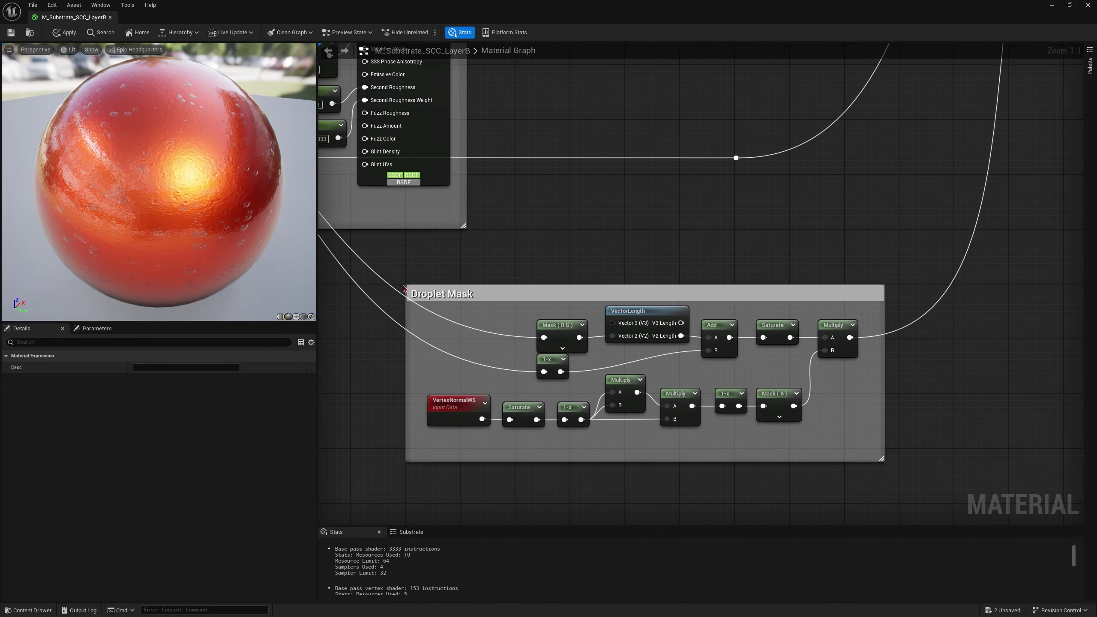
right_click_drag(705, 239, 589, 485)
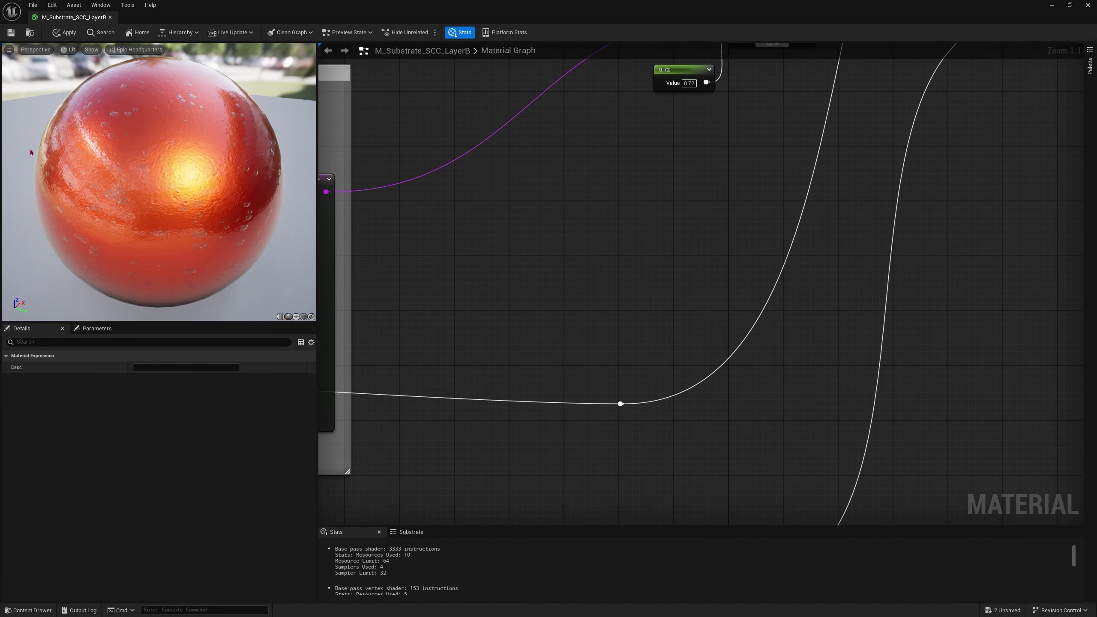
left_click_drag(173, 289, 294, 315)
left_click_drag(223, 197, 185, 160)
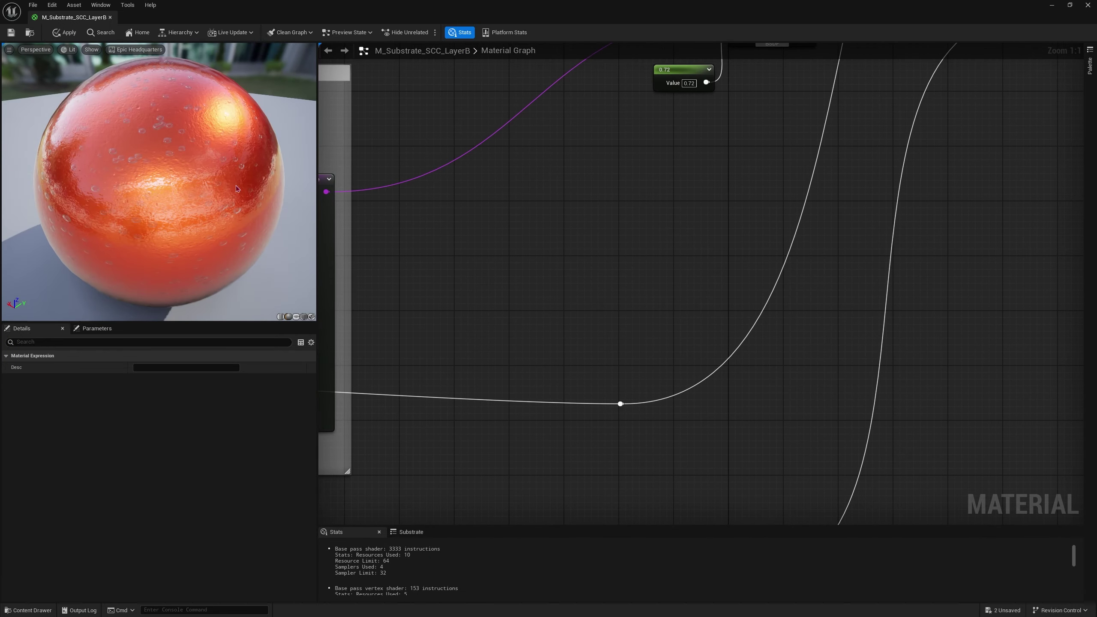
right_click_drag(585, 216, 1096, 257)
key("3")
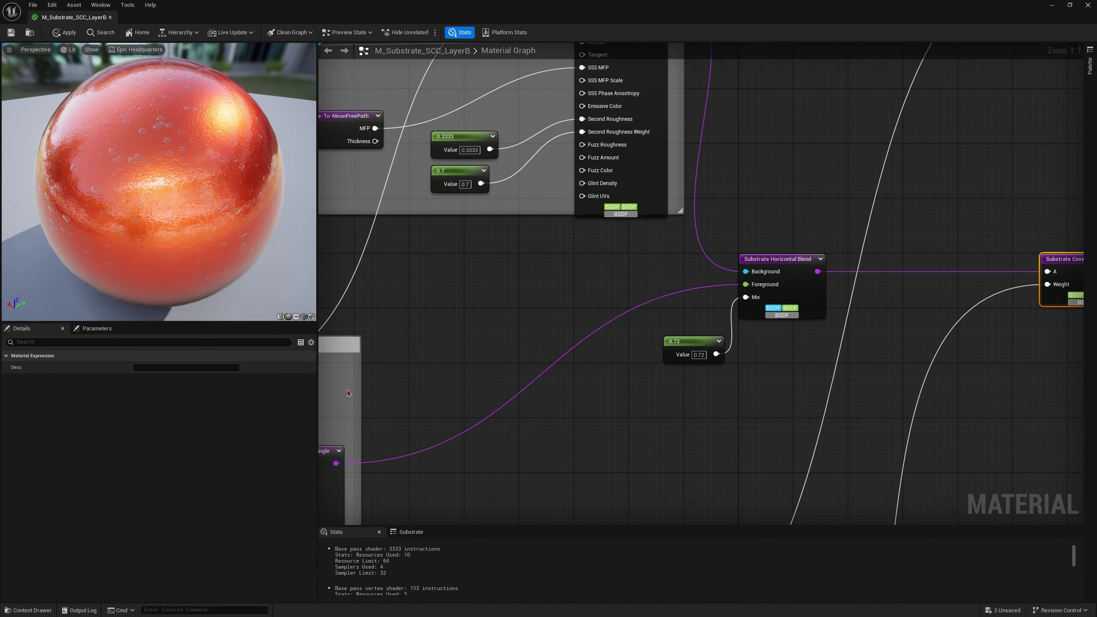
right_click_drag(965, 202, 632, 214)
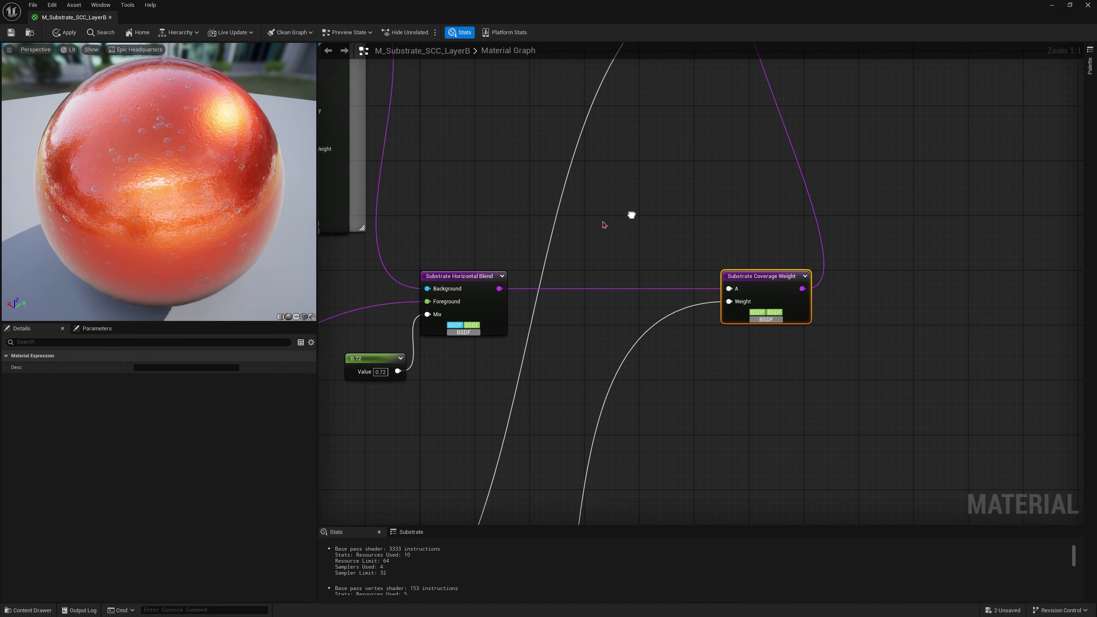
Close M_Substrate_SCC_LayerB and open the M_Substrate_SCC_LayerC material of the Mix with Clearcoat ball in the level
middle_click(42, 19)
left_click(577, 336)
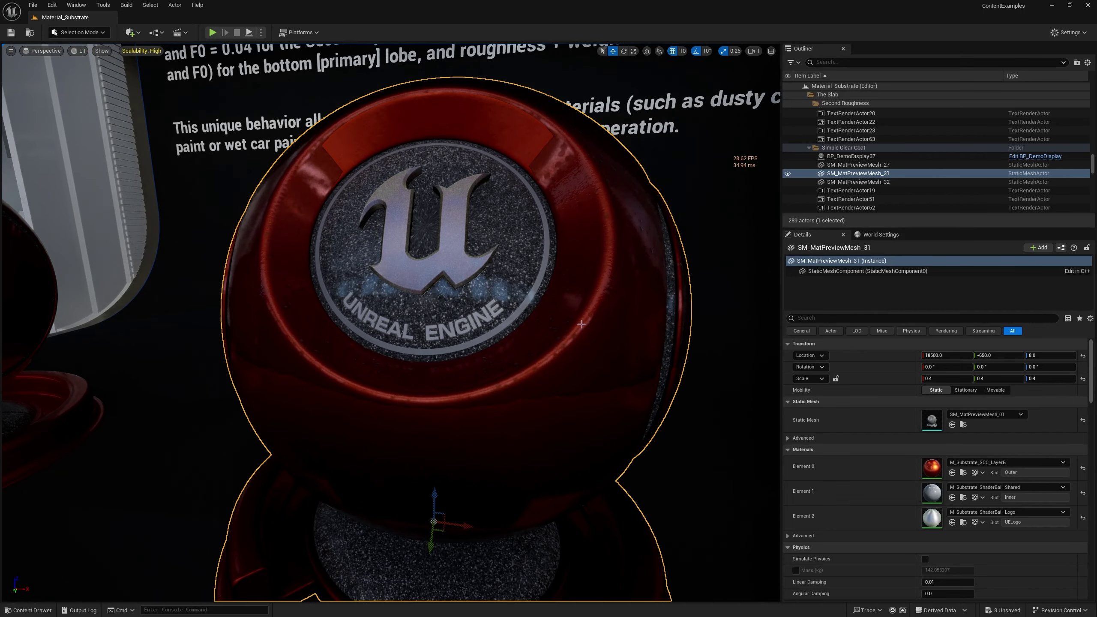
right_click_drag(583, 328, 643, 346)
key("s")
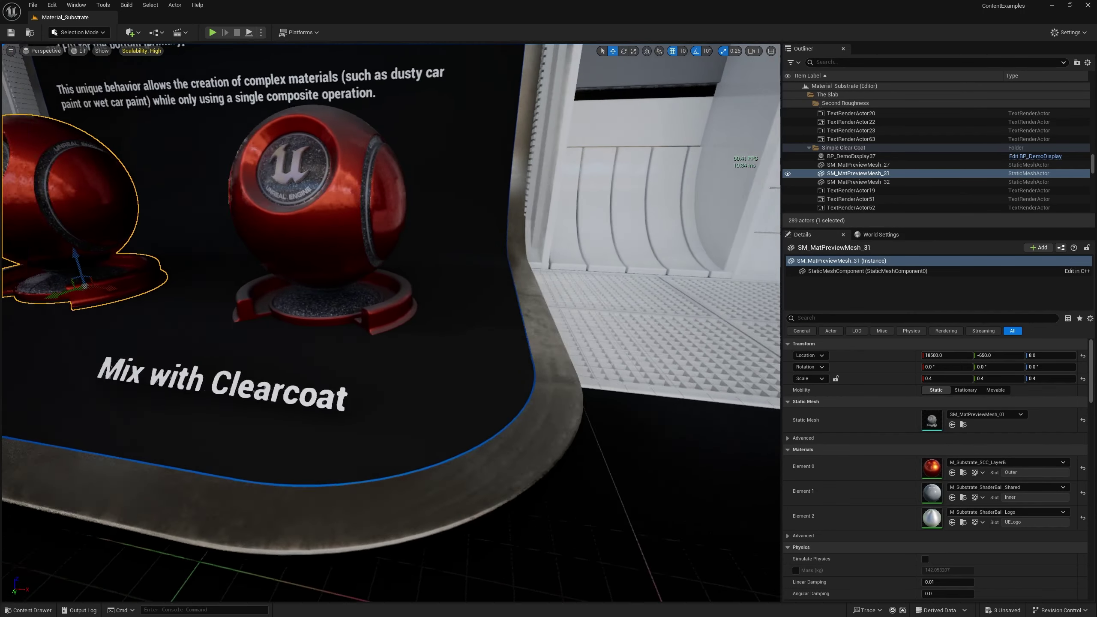
right_click_drag(391, 322, 320, 324)
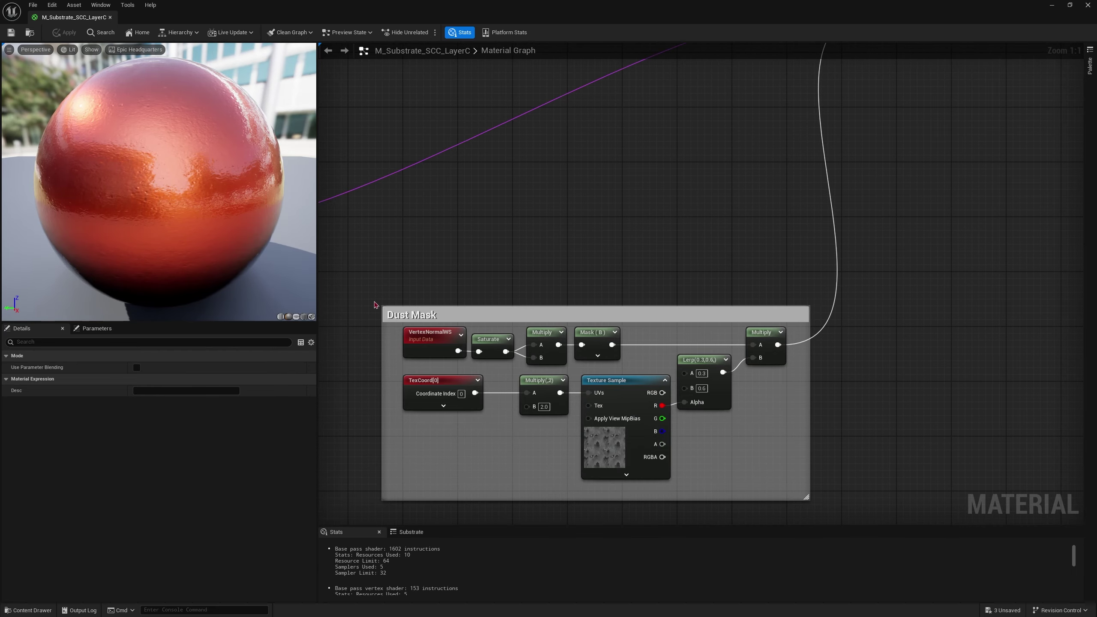
Examine the Dust Mask nodes and the Substrate Horizontal Blend of M_Substrate_SCC_LayerC alongside the preview sphere
left_click_drag(375, 302, 727, 480)
left_click_drag(789, 497, 797, 502)
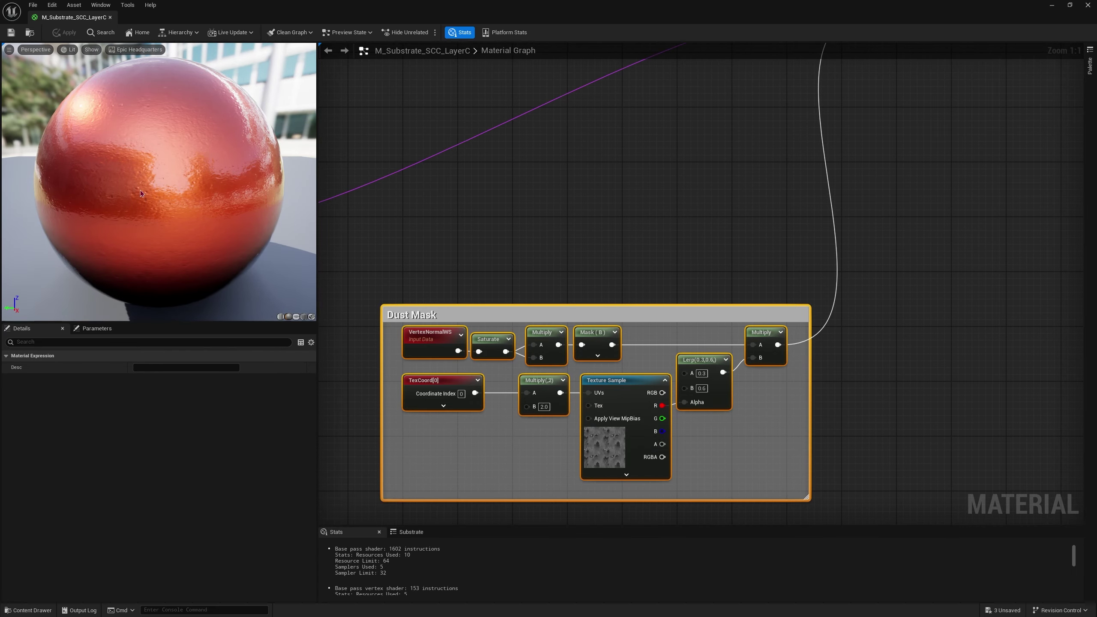
left_click_drag(139, 195, 153, 196)
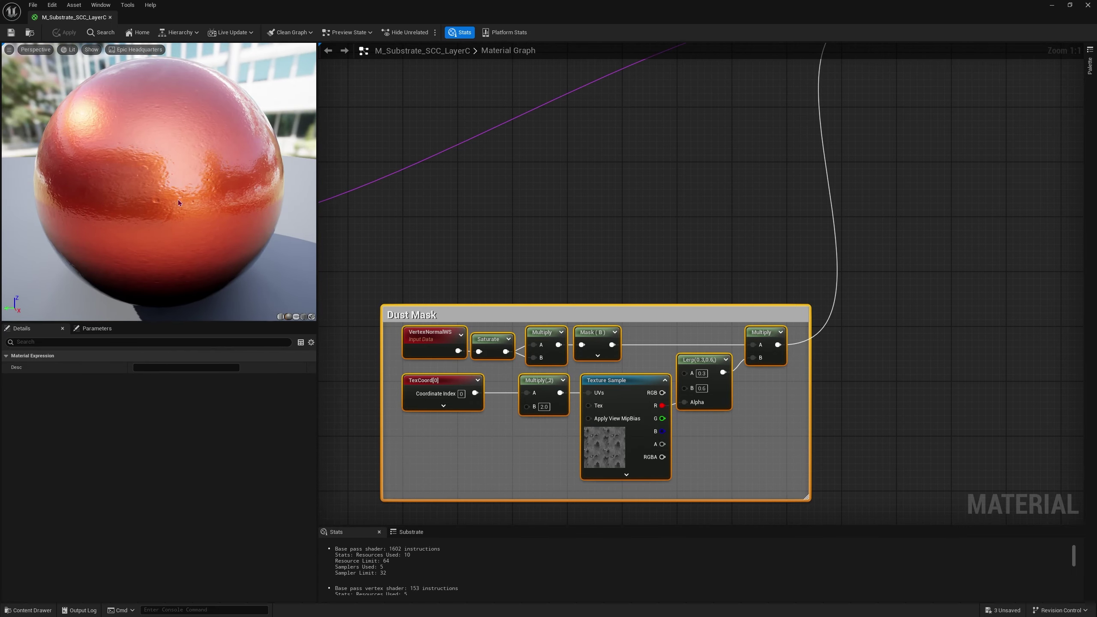
scroll(354, 207, "down", 3)
mouse_move(353, 208)
right_mouse_down()
mouse_move(849, 250)
mouse_move(677, 198)
mouse_move(630, 369)
mouse_move(710, 385)
mouse_move(326, 374)
right_mouse_up()
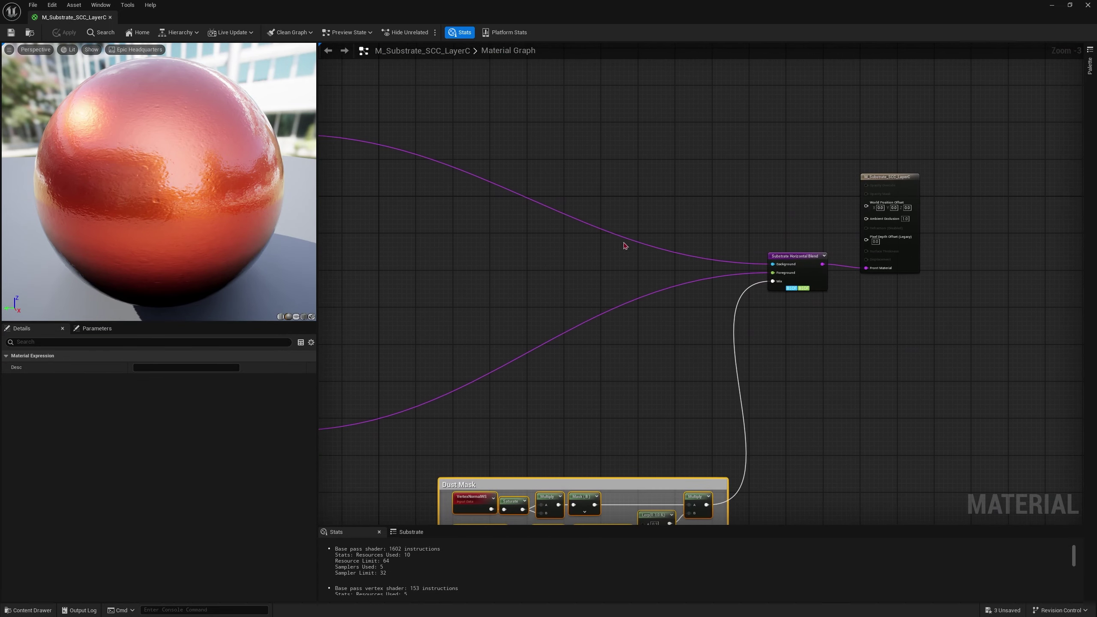
left_click_drag(774, 255, 862, 310)
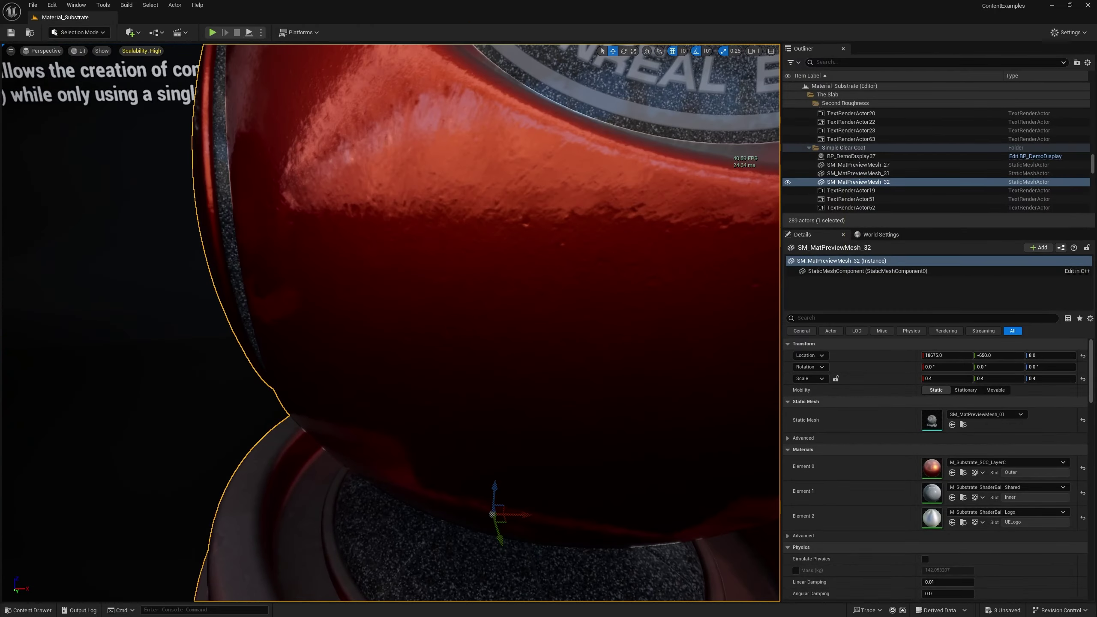
Go to the Fuzzy Shading display, select the Fuzz Amount Gradient cloth and open its M_Substrate_Slab_FuzzA material
key("s")
mouse_move(391, 322)
right_mouse_down()
mouse_move(453, 323)
mouse_move(402, 341)
right_mouse_up()
key("w")
right_click_drag(401, 281, 409, 289)
left_click(380, 377)
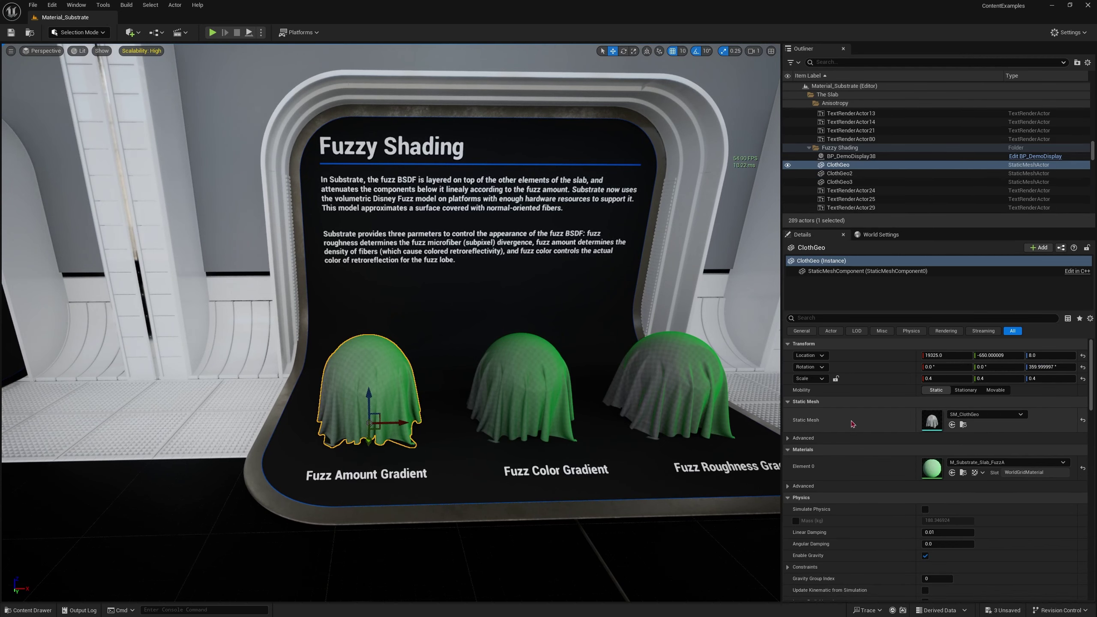
double_click(931, 466)
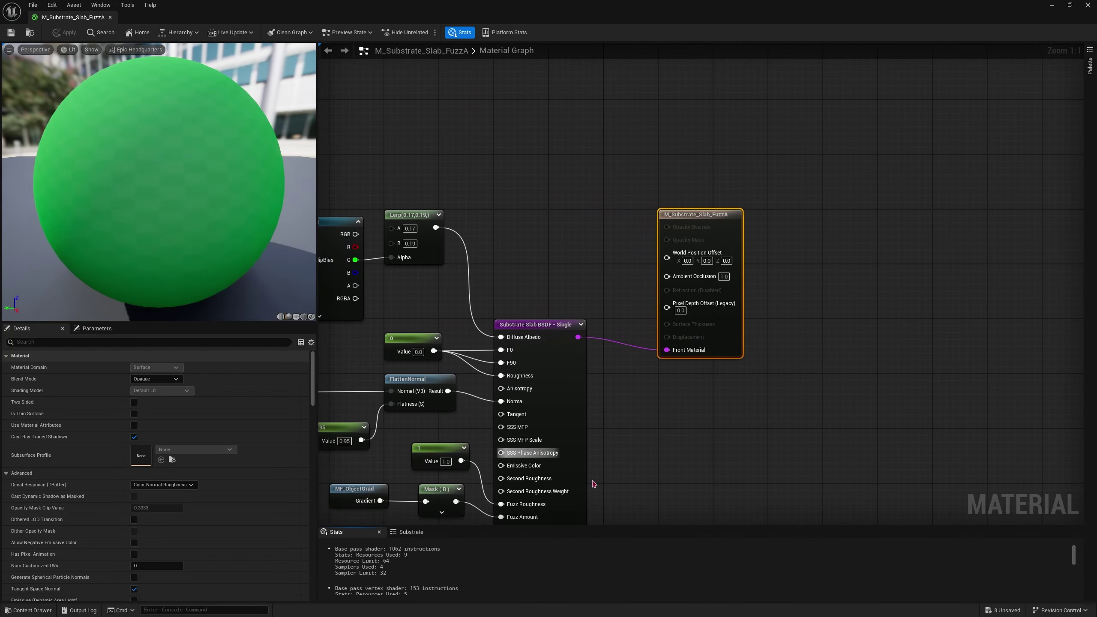
Set the constant feeding Fuzz Color to cyan with values 0.0, 0.750891 and 0.9
right_click_drag(593, 472, 739, 283)
left_click(470, 402)
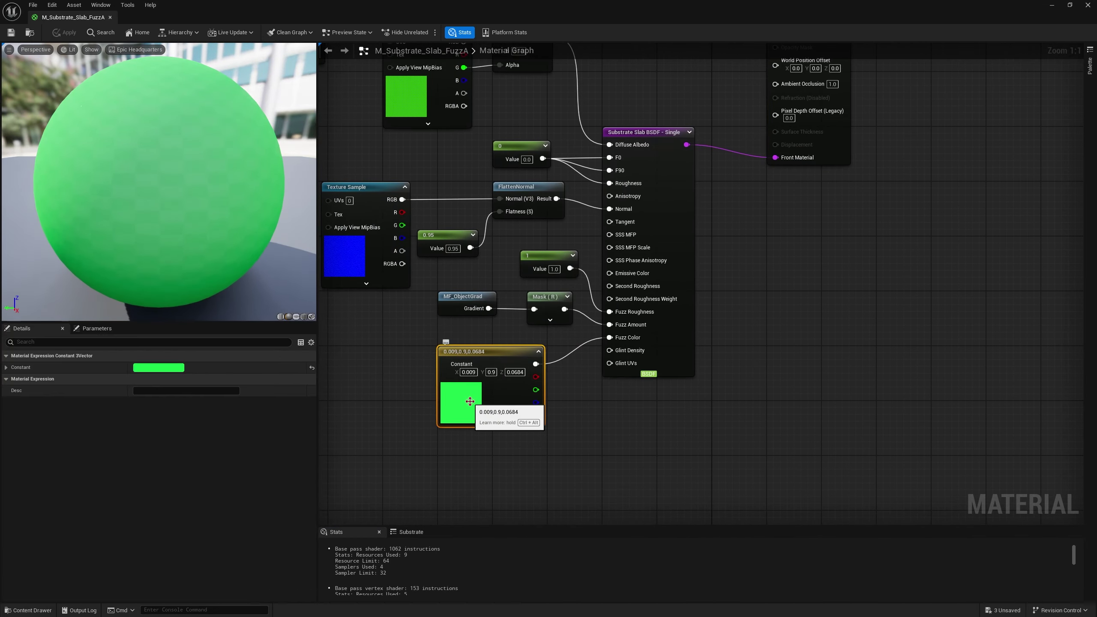
left_click(184, 373)
left_click_drag(250, 438, 194, 436)
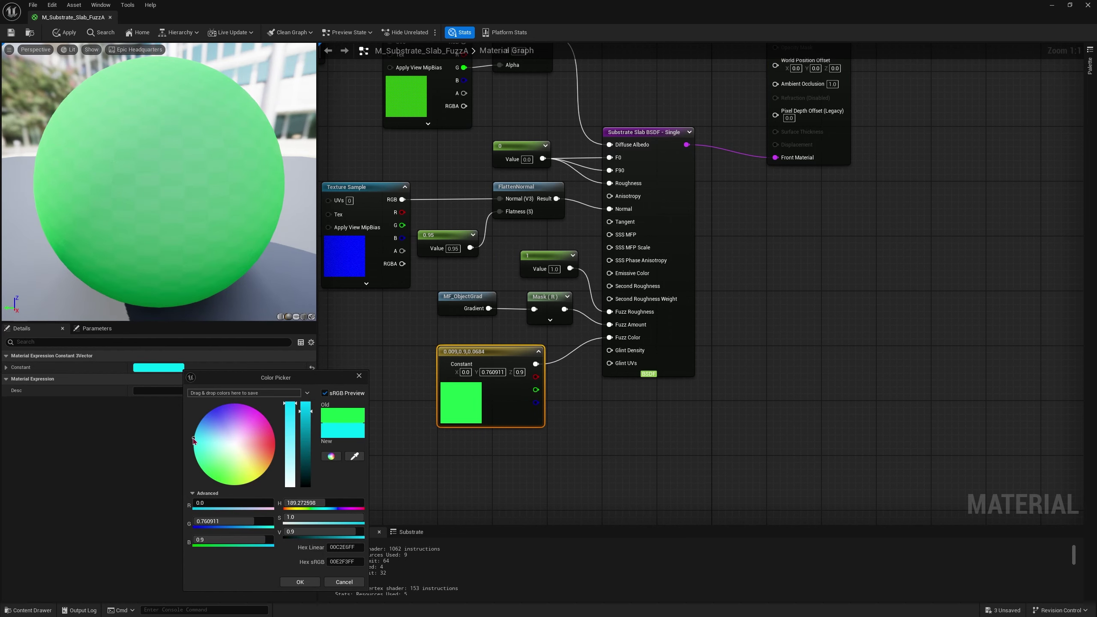
left_click(312, 583)
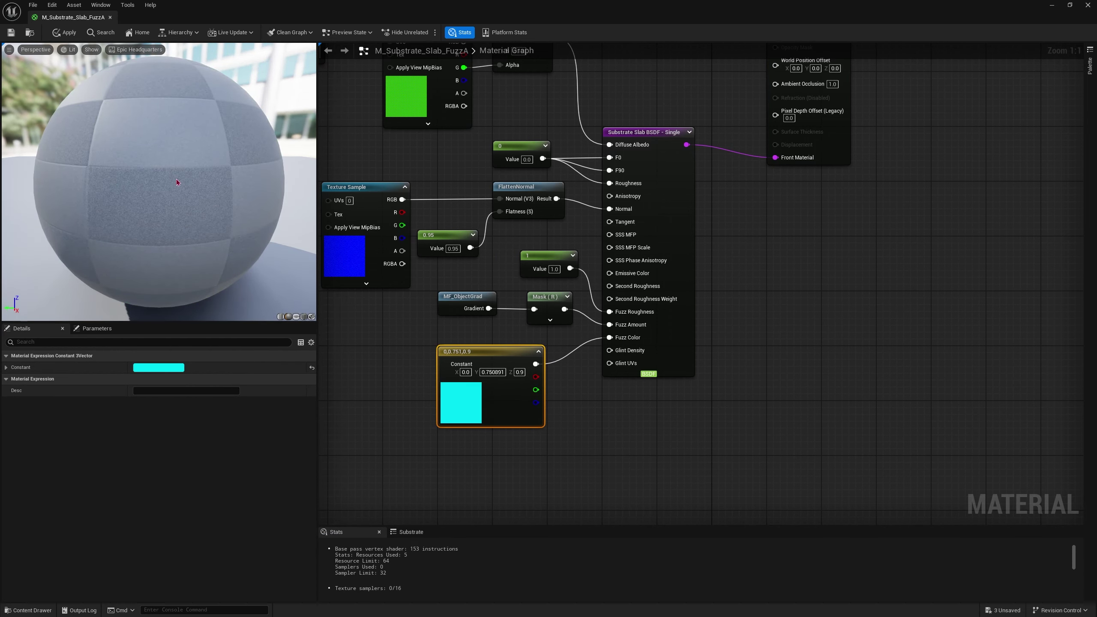
Inspect the fuzz colour on the preview sphere, save M_Substrate_Slab_FuzzA and close it to return to the level
left_click_drag(180, 181, 105, 51)
left_click(11, 35)
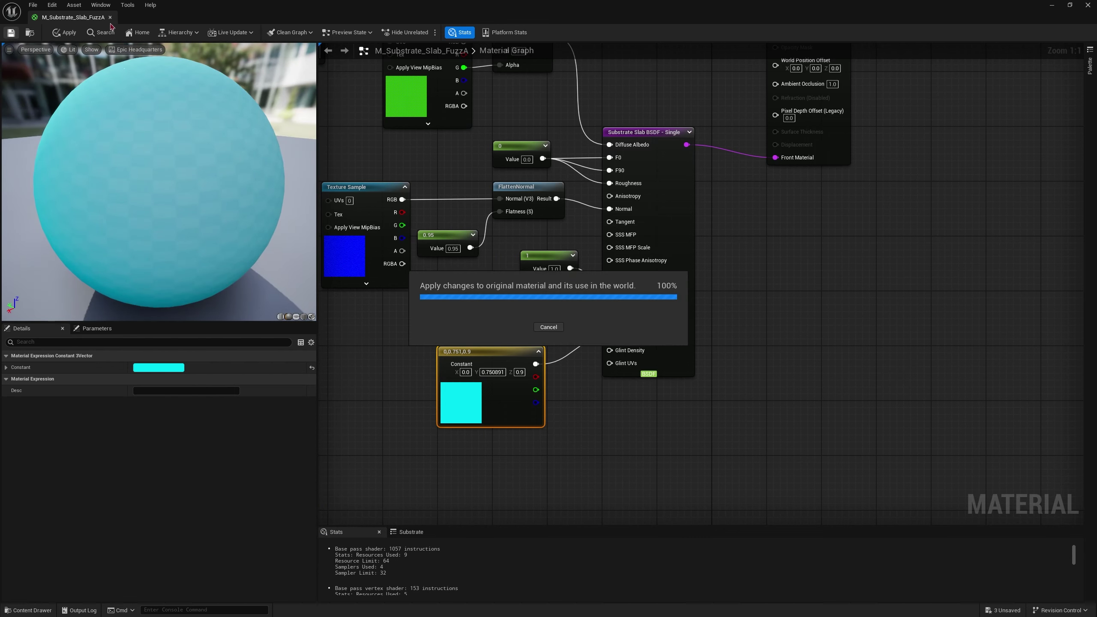
left_click(111, 18)
key("ctrl+Tab")
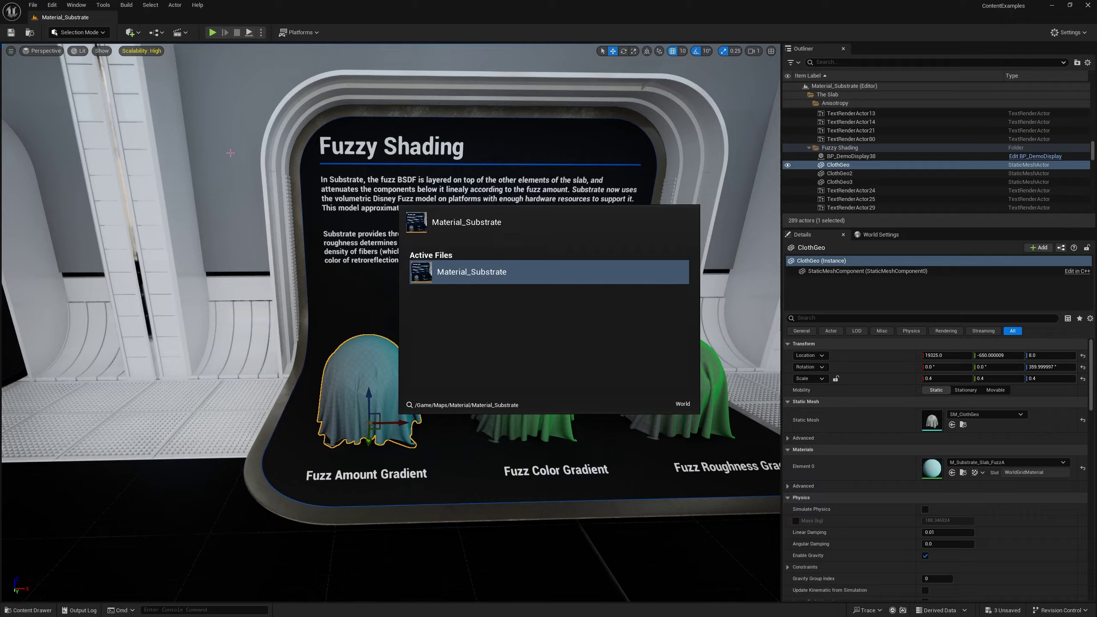
Go to the Substrate Translucency display, select the Translucent Opaque ball and open its M_Substrate_Trans_OverviewA material
right_click_drag(224, 182, 293, 212)
key("w")
key("d")
key("s")
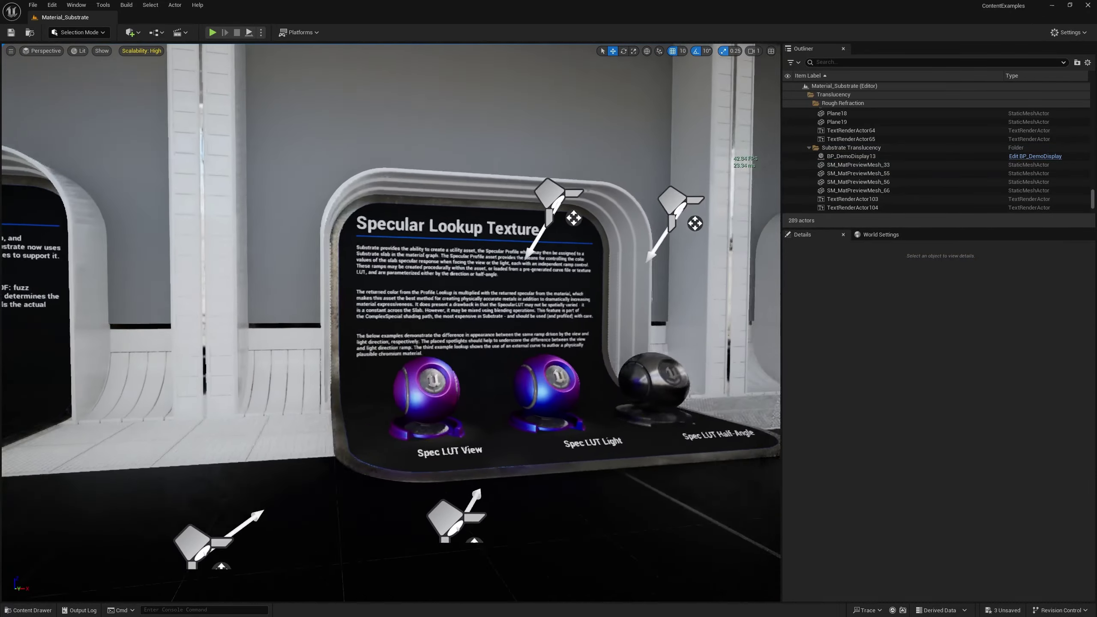
key("s")
right_click_drag(294, 213, 283, 233)
key("d")
key("d")
key("d")
key("w")
key("w")
key("a")
right_click_drag(400, 502, 400, 499)
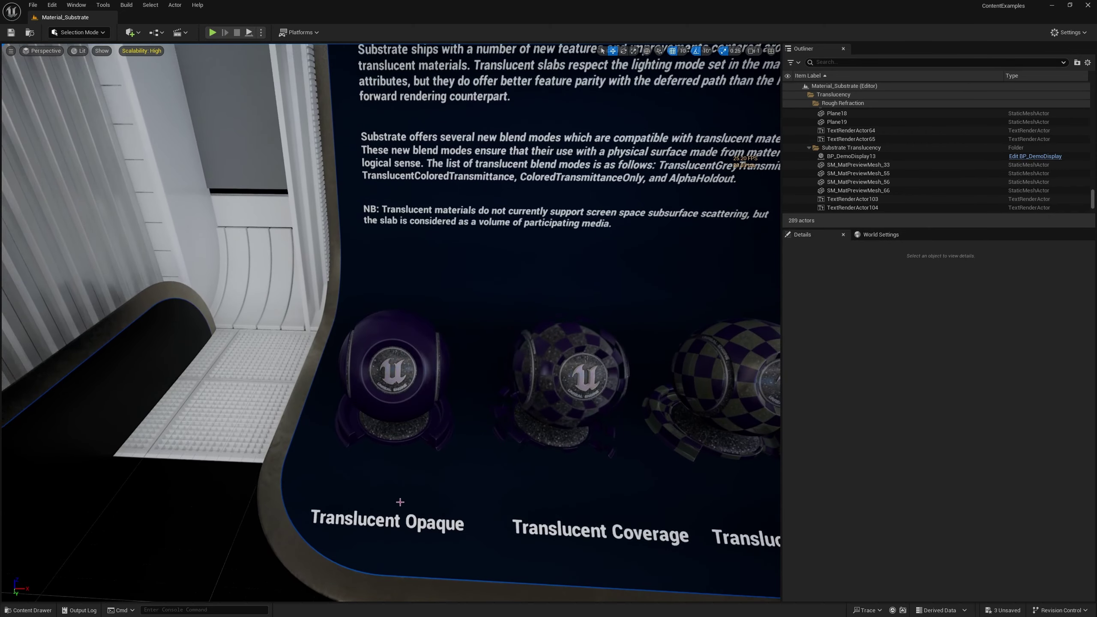
left_click(423, 397)
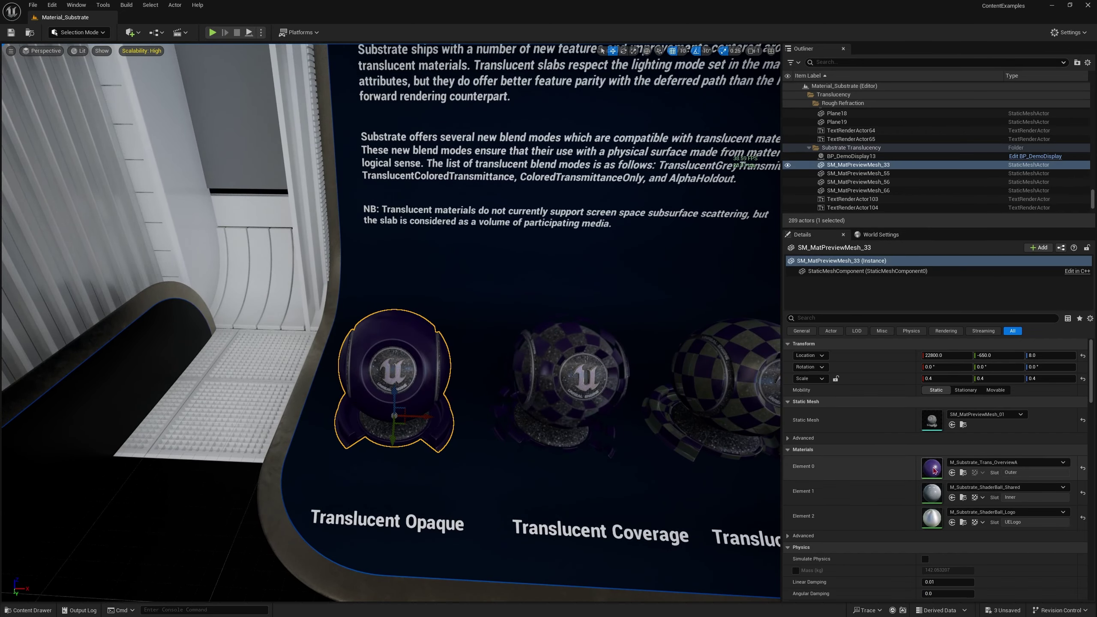
double_click(933, 469)
Examine the blend mode, the Substrate Slab BSDF and the roughness and refraction constants of M_Substrate_Trans_OverviewA
right_click_drag(448, 272, 579, 280)
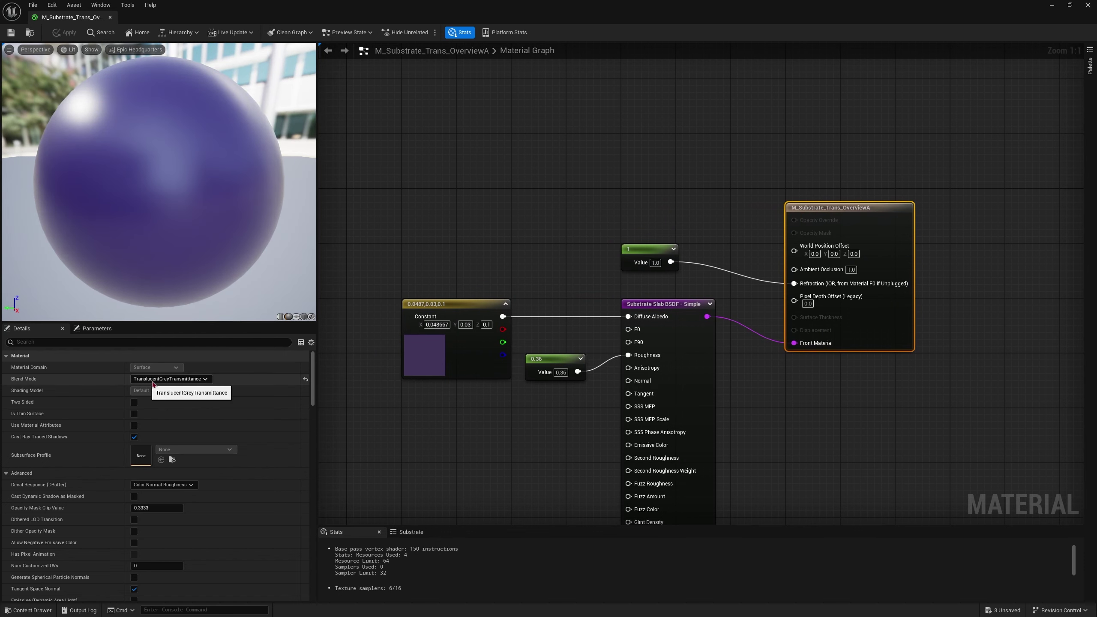
right_click_drag(477, 350, 503, 325)
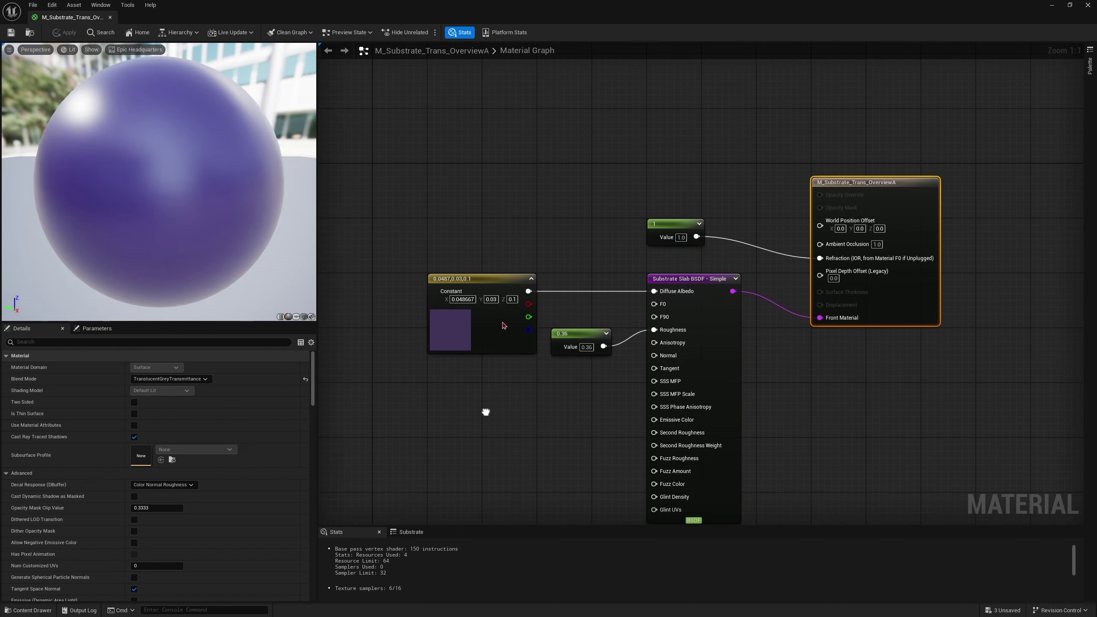
left_click_drag(634, 267, 737, 331)
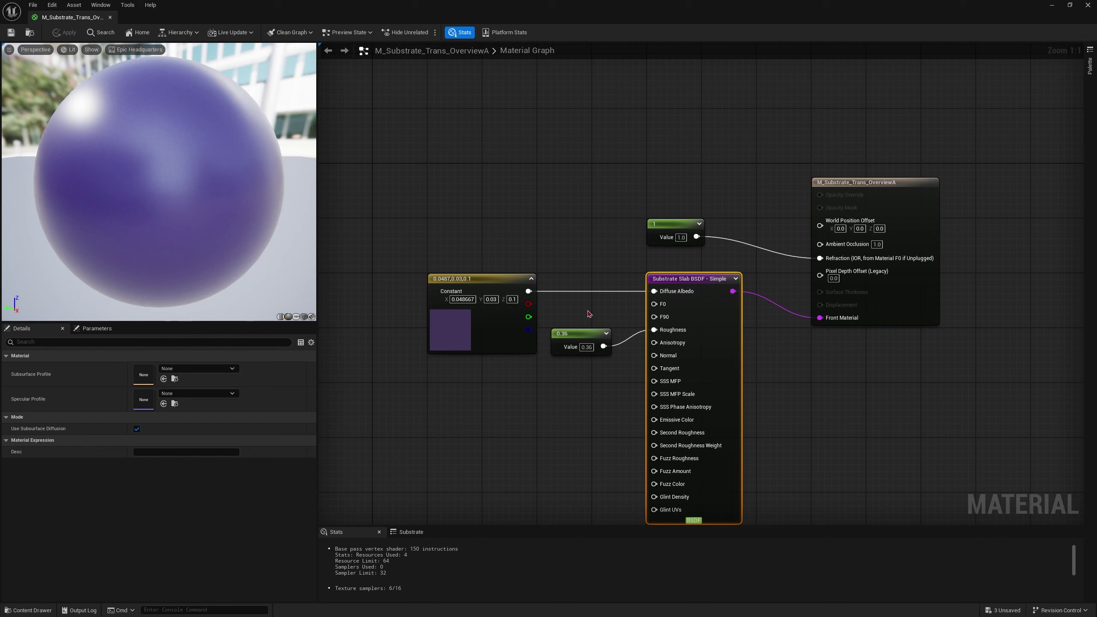
left_click(586, 313)
left_click(566, 339)
left_click(676, 232)
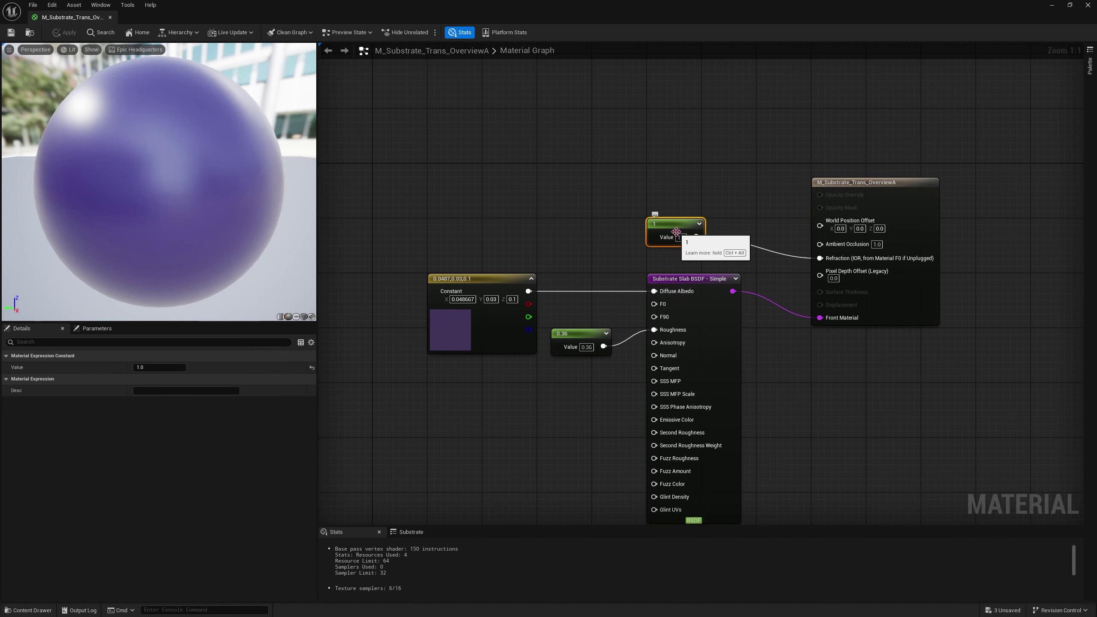
Examine the translucency and refraction settings in the details of the M_Substrate_Trans_OverviewA result node
left_click(923, 284)
scroll(103, 471, "down", 5)
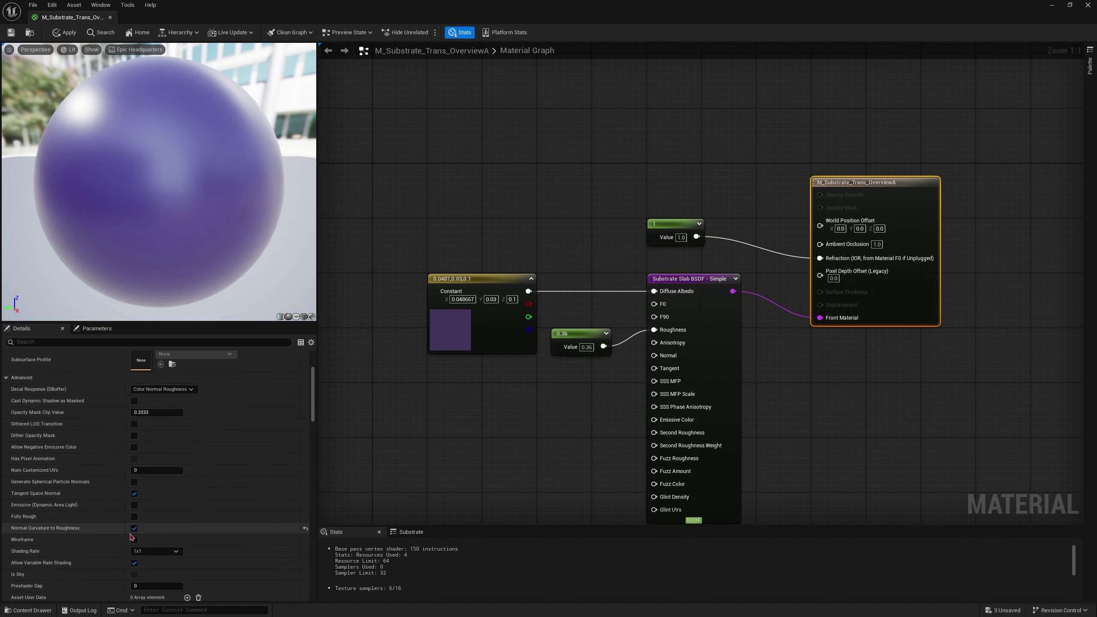
scroll(104, 471, "down", 5)
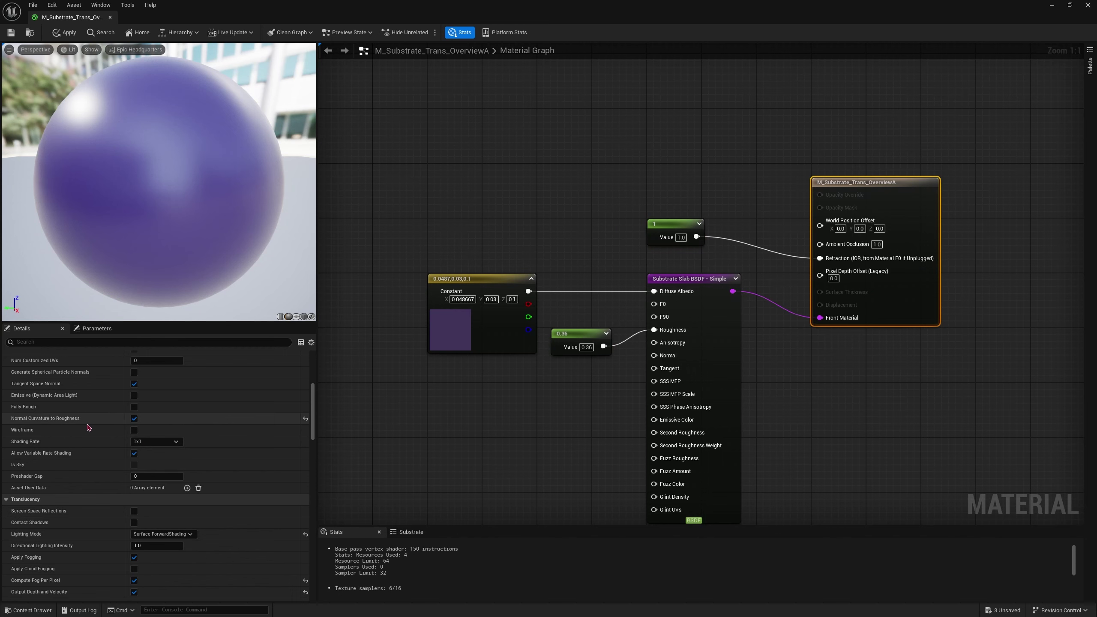
scroll(59, 473, "down", 2)
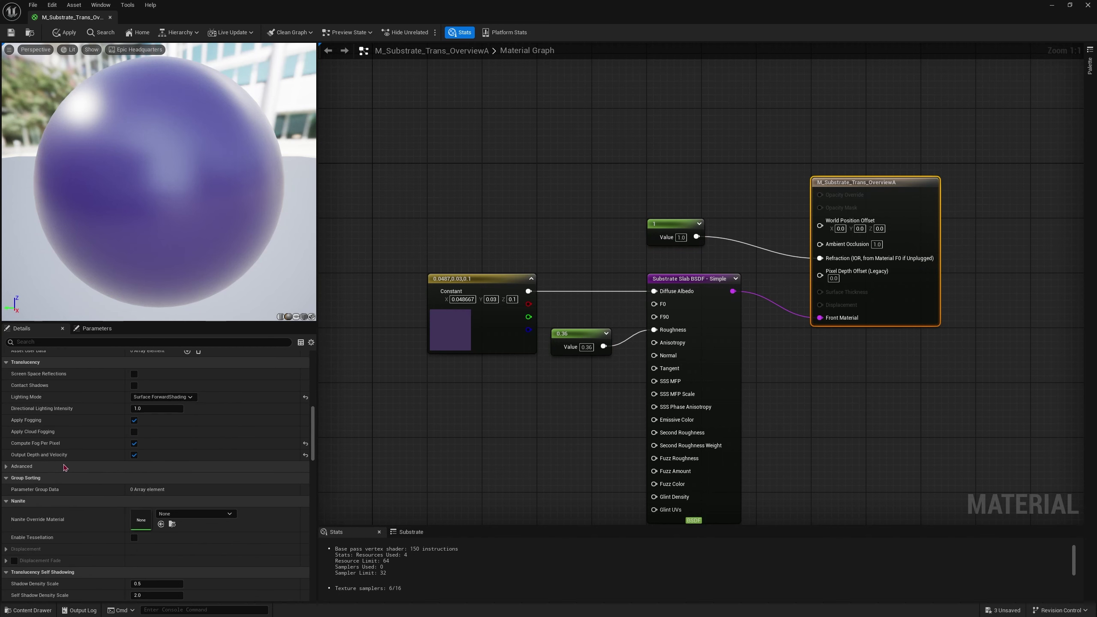
scroll(55, 472, "down", 10)
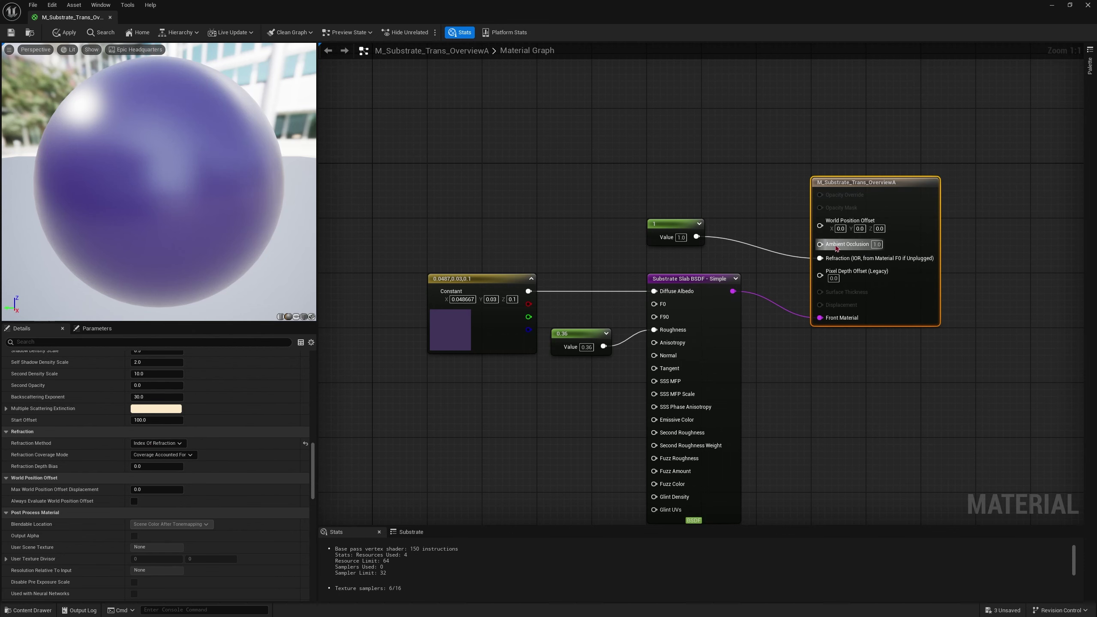
Close M_Substrate_Trans_OverviewA, select the Translucent Coverage ball and open its M_Substrate_Trans_OverviewB material
middle_click(61, 22)
left_click(575, 336)
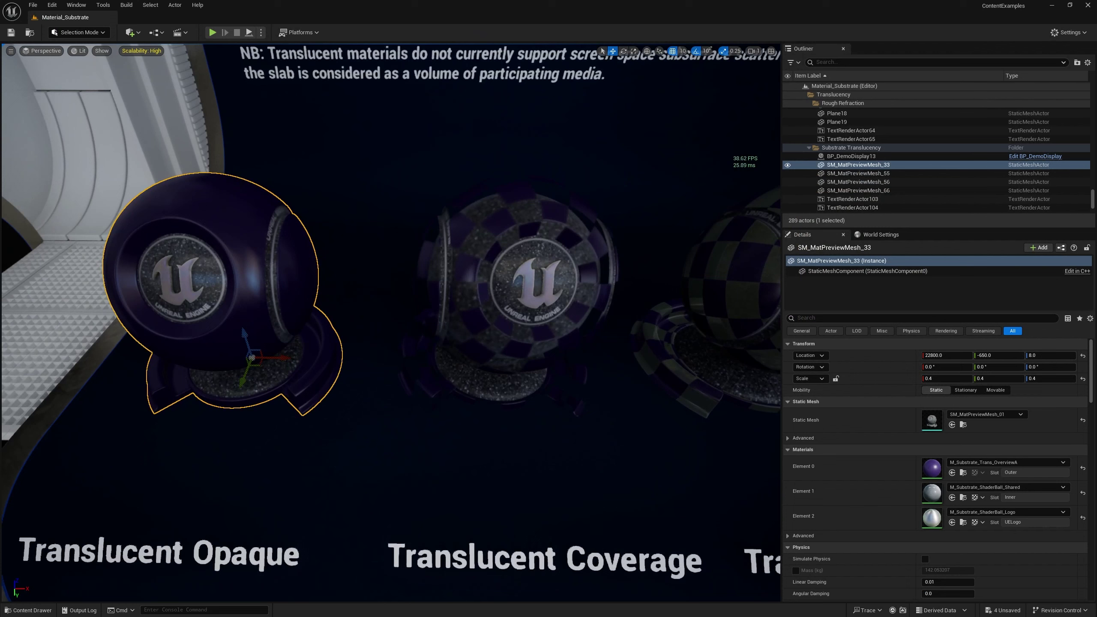
left_click(487, 296)
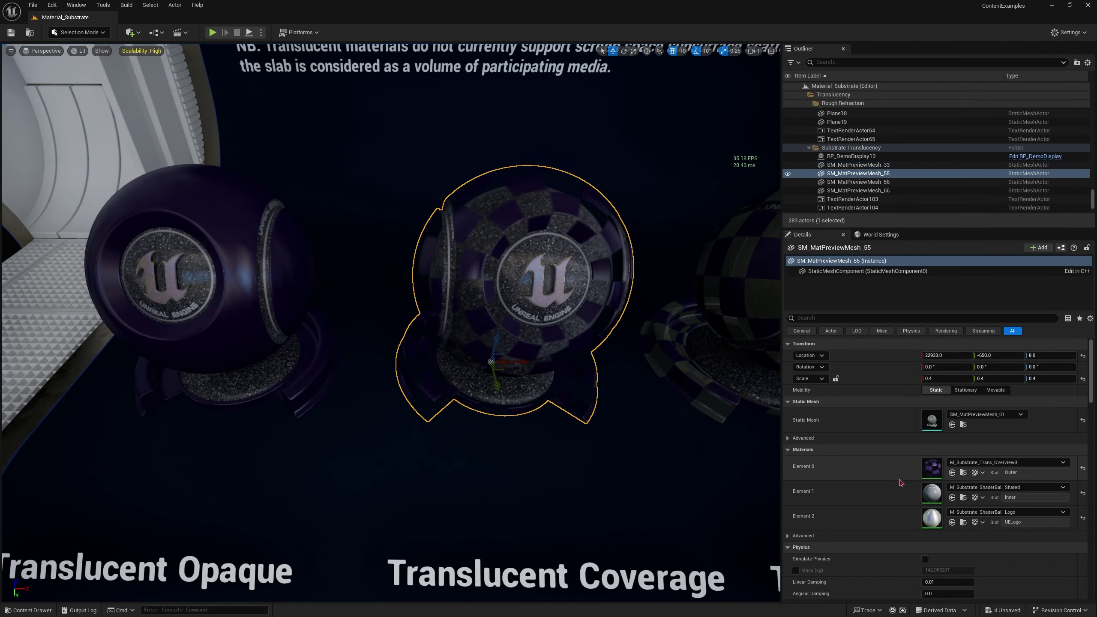
double_click(931, 468)
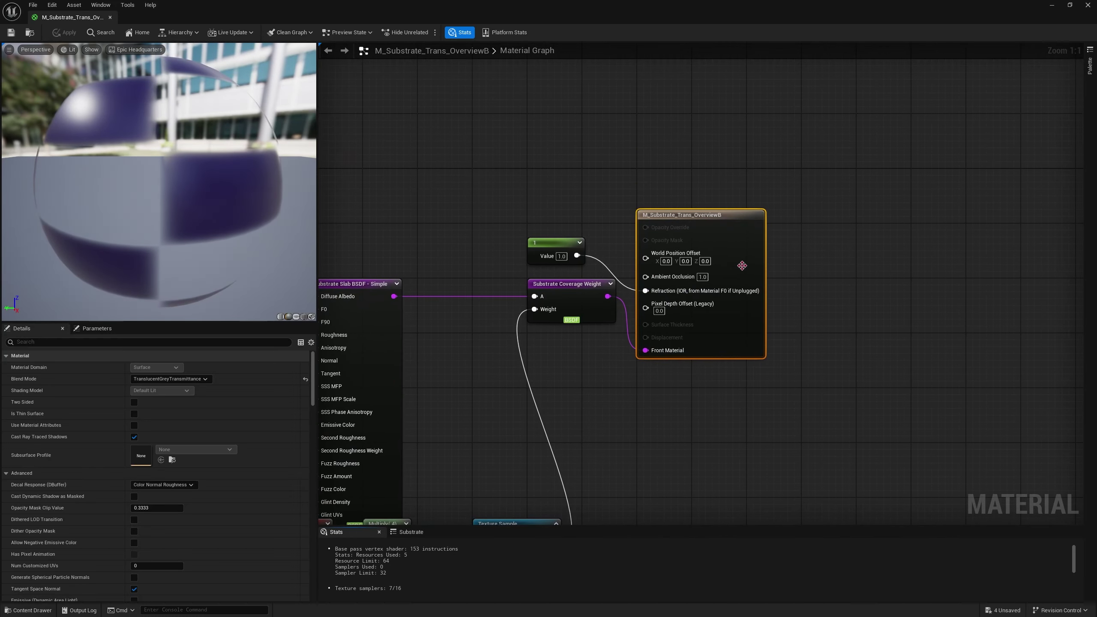
Examine how the checker Texture Sample drives the Substrate Coverage Weight node, and check the coverage on the preview sphere
right_click_drag(496, 414, 946, 179)
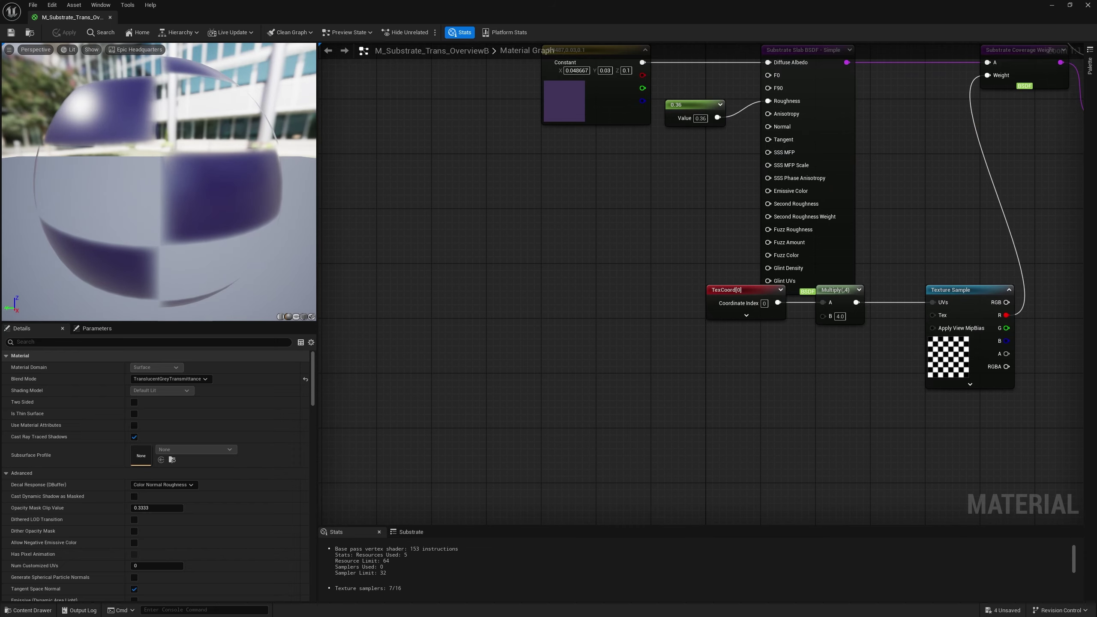
right_click_drag(928, 233, 727, 248)
right_click_drag(766, 210, 698, 257)
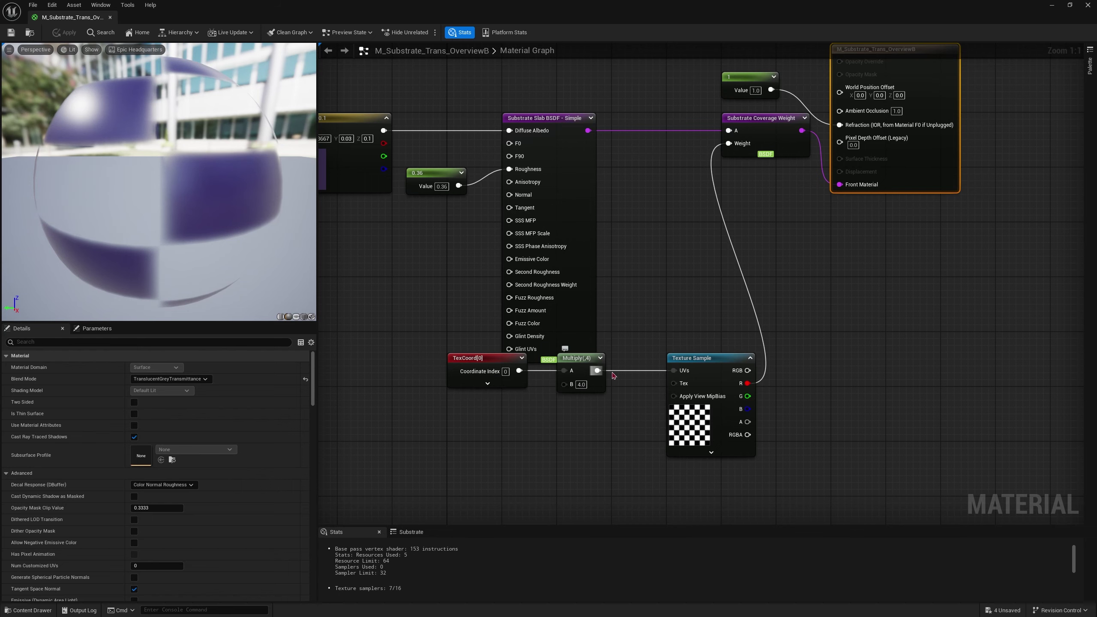
left_click_drag(205, 193, 272, 195)
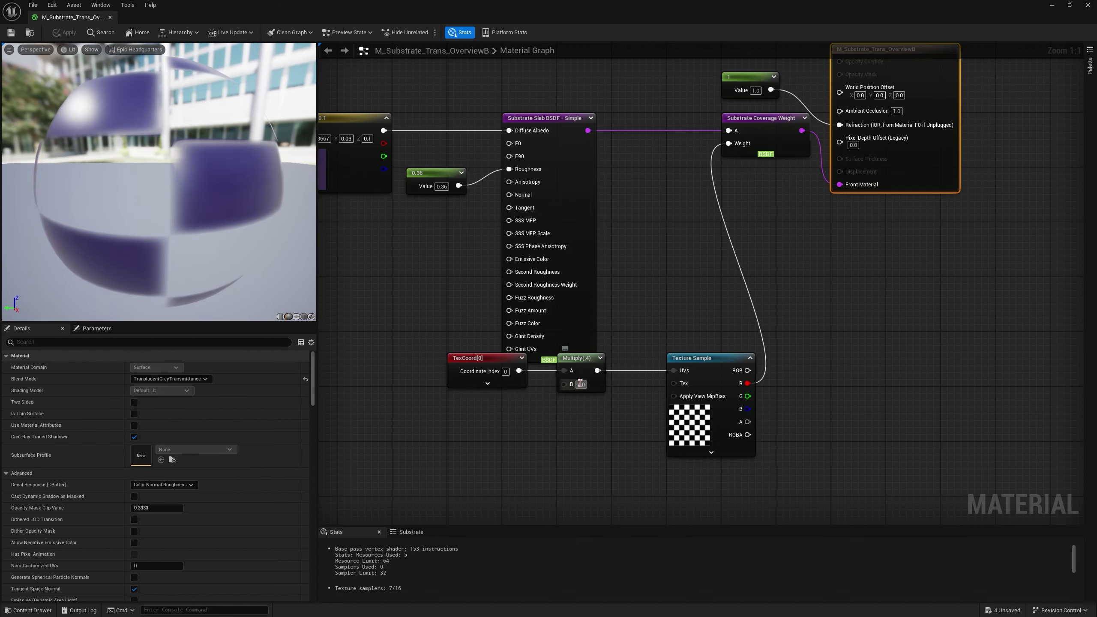
Set the B value of the texture coordinate Multiply to 2 and inspect the checker pattern on the preview sphere
type("2")
key("Return")
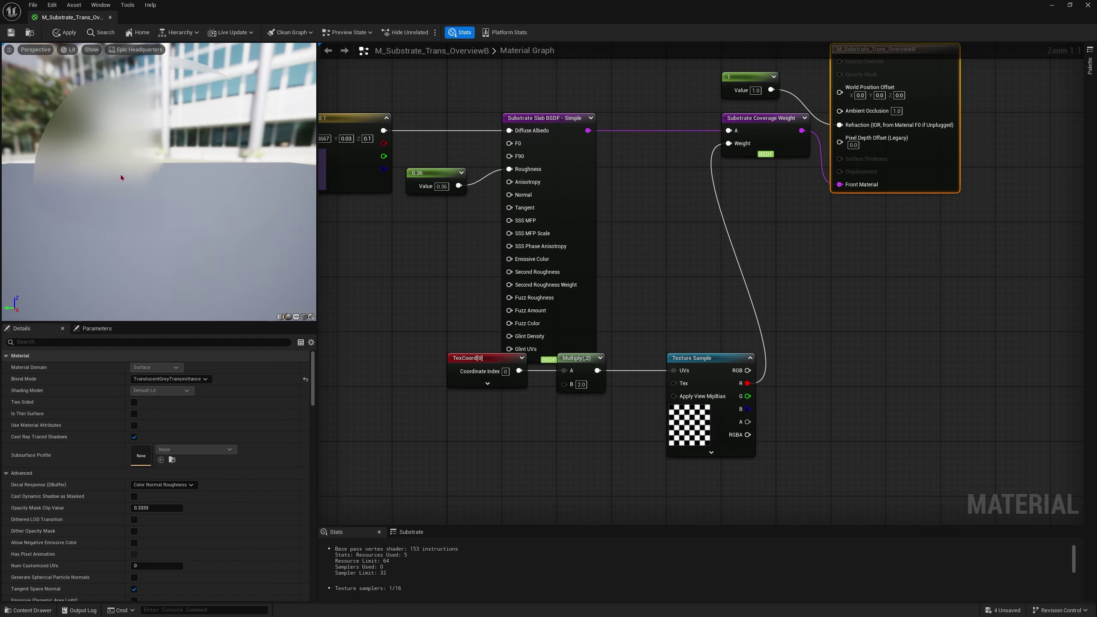
scroll(170, 187, "down", 5)
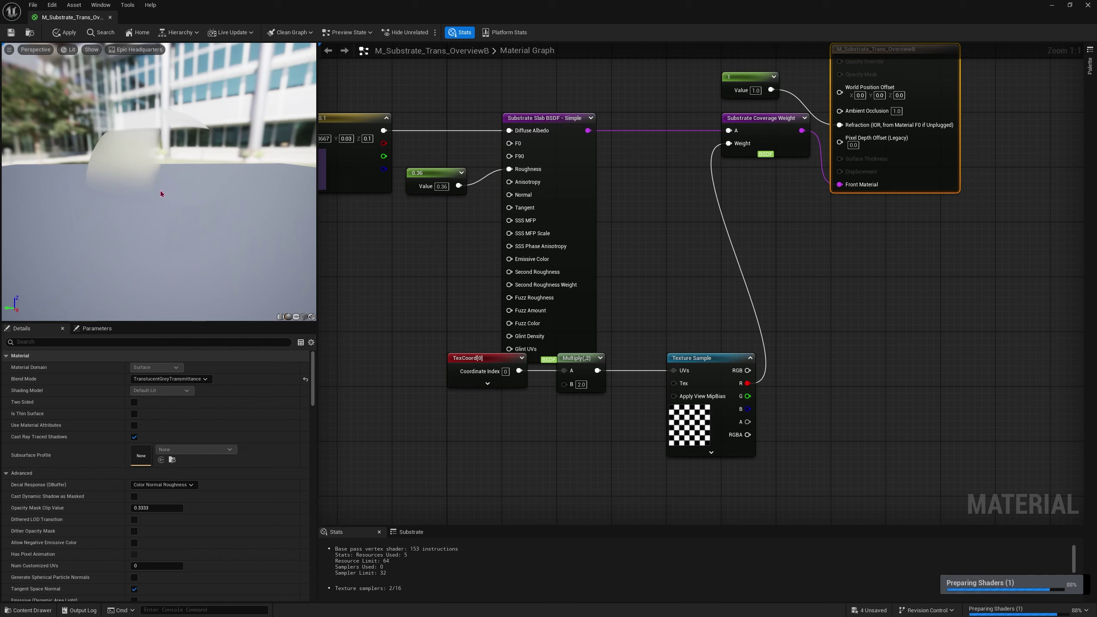
mouse_move(160, 190)
left_mouse_down()
mouse_move(104, 220)
mouse_move(9, 170)
mouse_move(147, 188)
left_mouse_up()
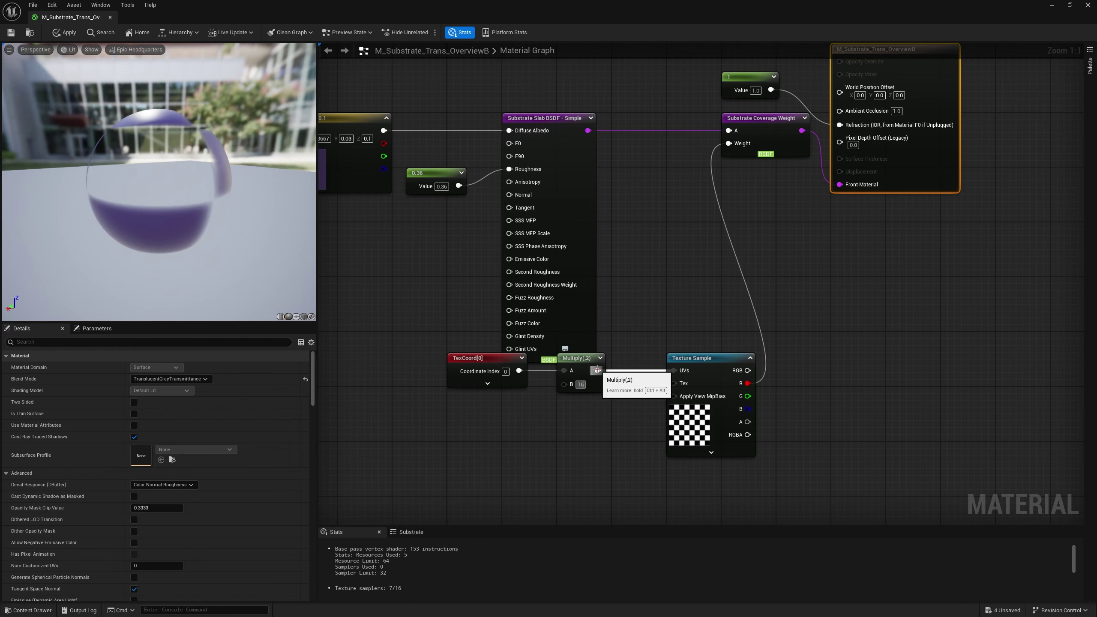
Set the texture coordinate Multiply's B value to 16, inspect the Substrate Coverage Weight node and apply the material changes
key("Return")
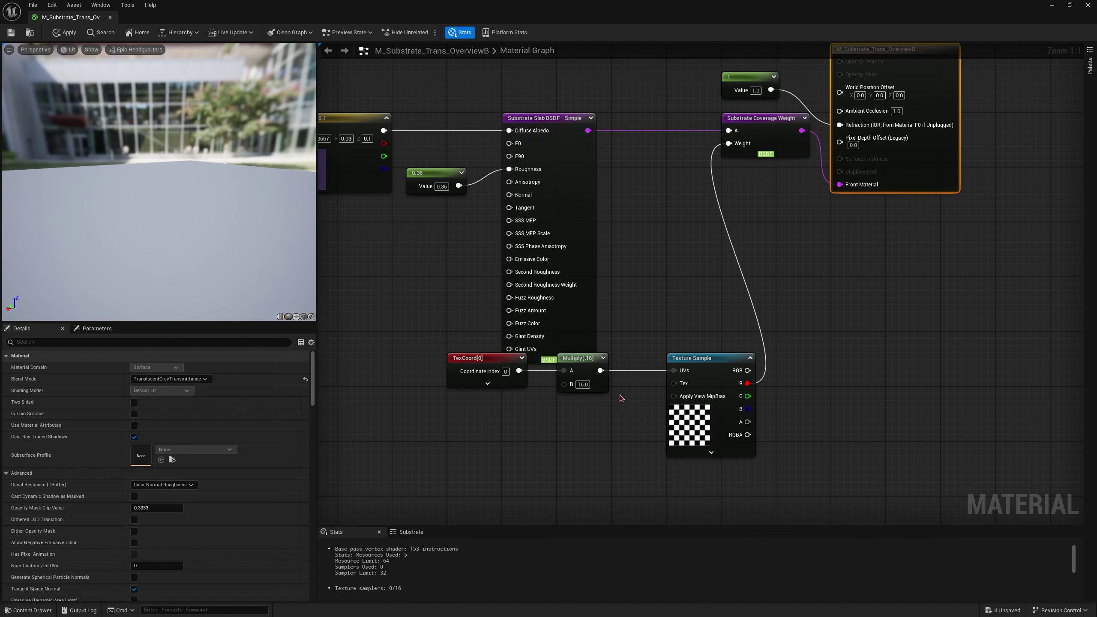
left_click_drag(159, 190, 180, 168)
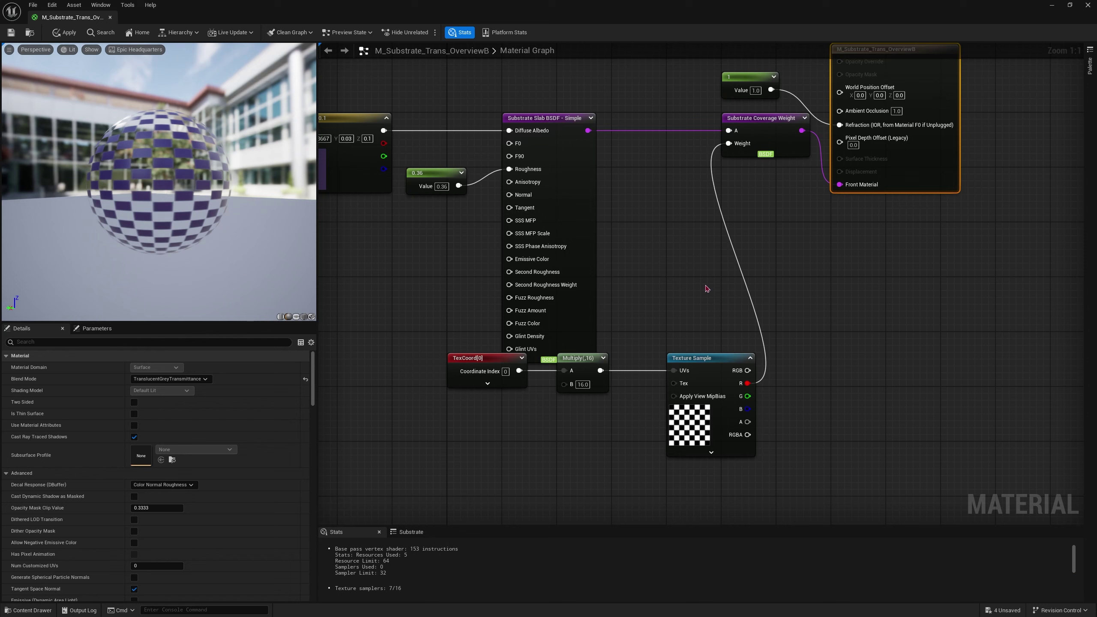
left_click(778, 124)
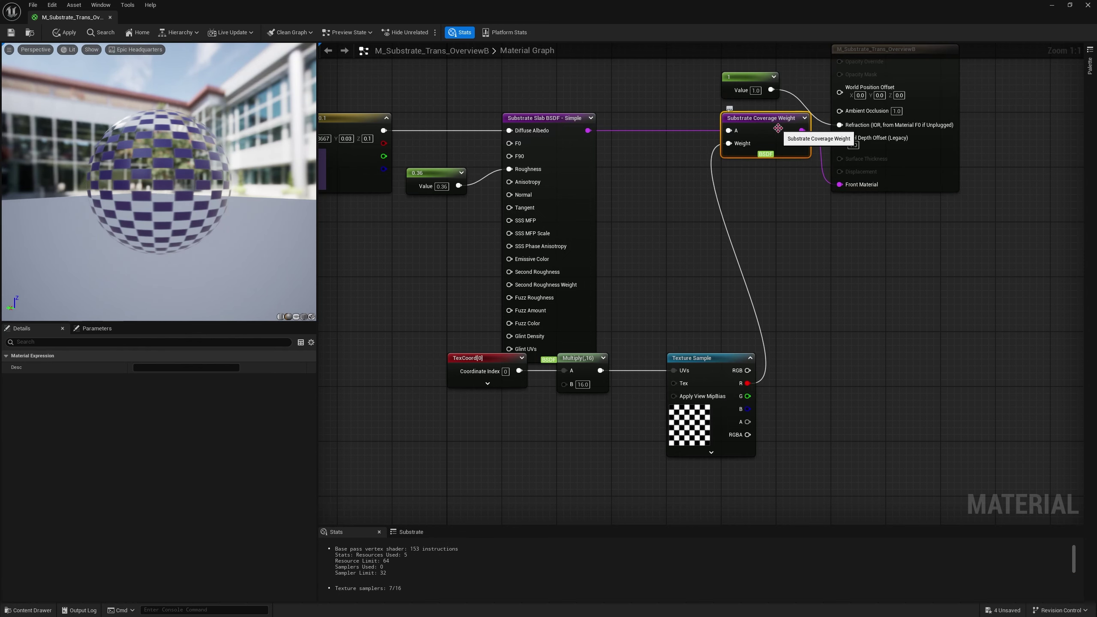
left_click(64, 32)
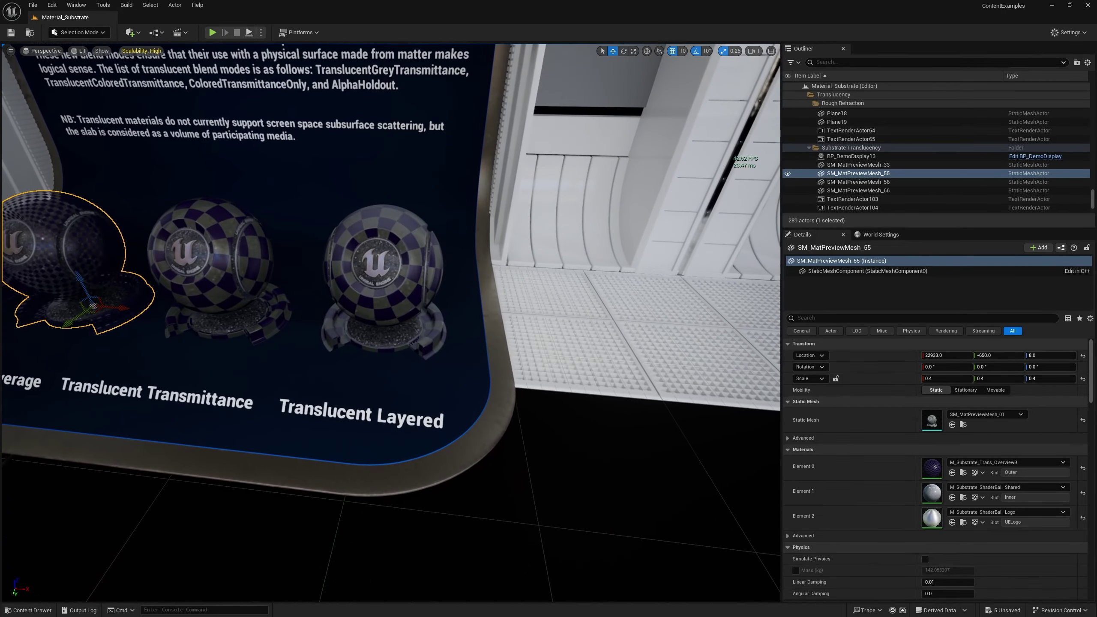
Open the Translucent Layered ball's M_Substrate_Trans_OverviewD material and examine its Substrate Horizontal Blend, Dust Mask and Dust node groups
left_click(434, 265)
double_click(931, 471)
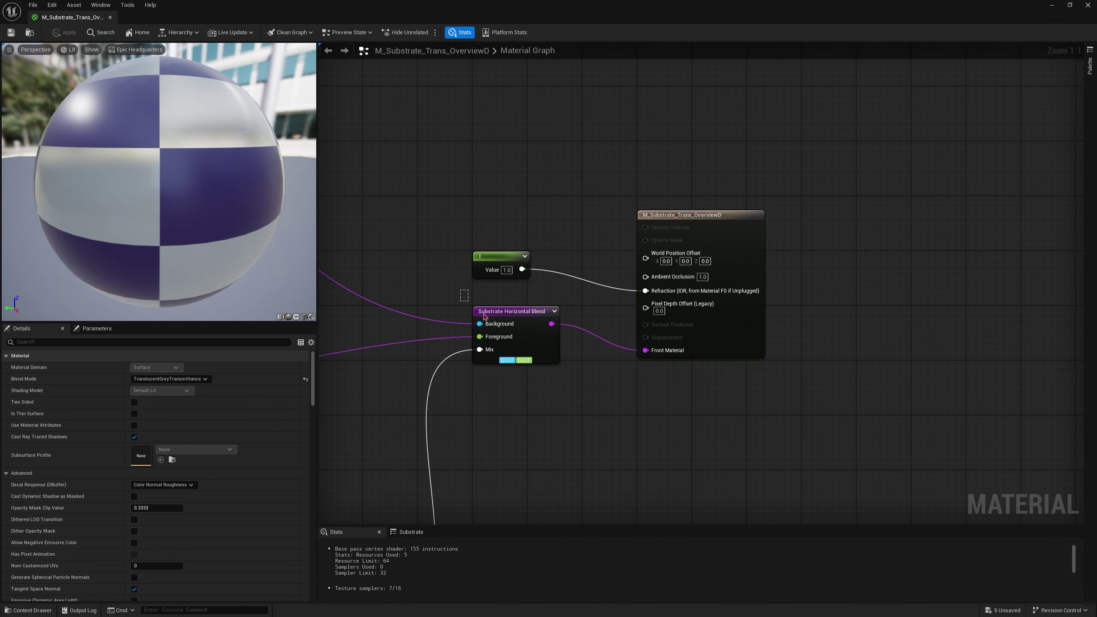
left_click_drag(572, 367, 563, 384)
right_click_drag(563, 384, 1042, 109)
left_click_drag(475, 275, 951, 371)
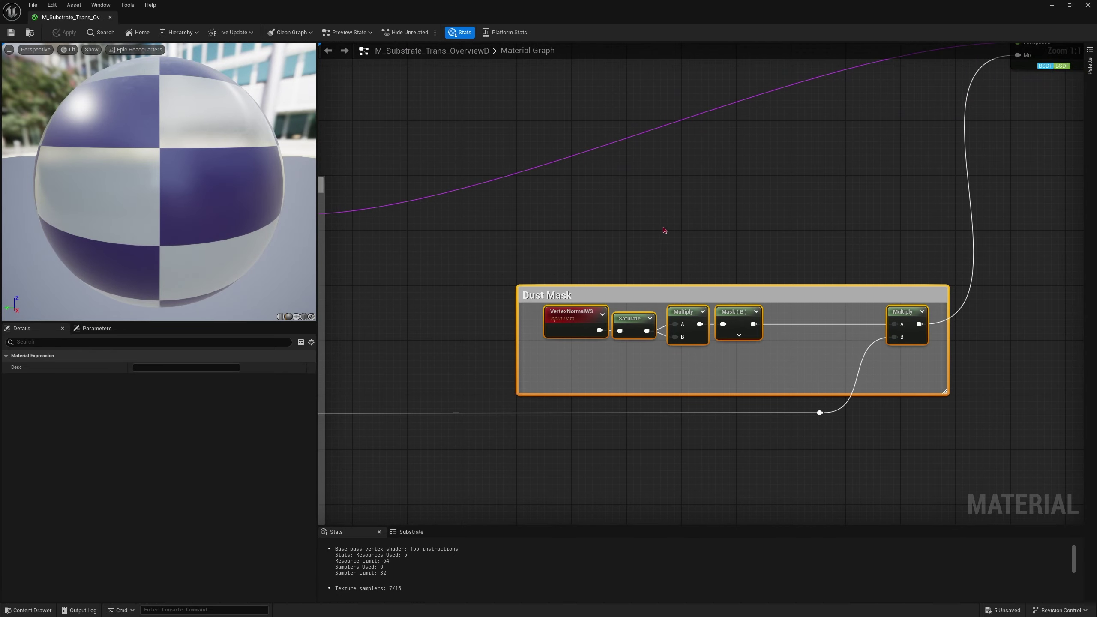
left_click(662, 228)
right_click_drag(661, 228, 1072, 254)
scroll(847, 205, "down", 3)
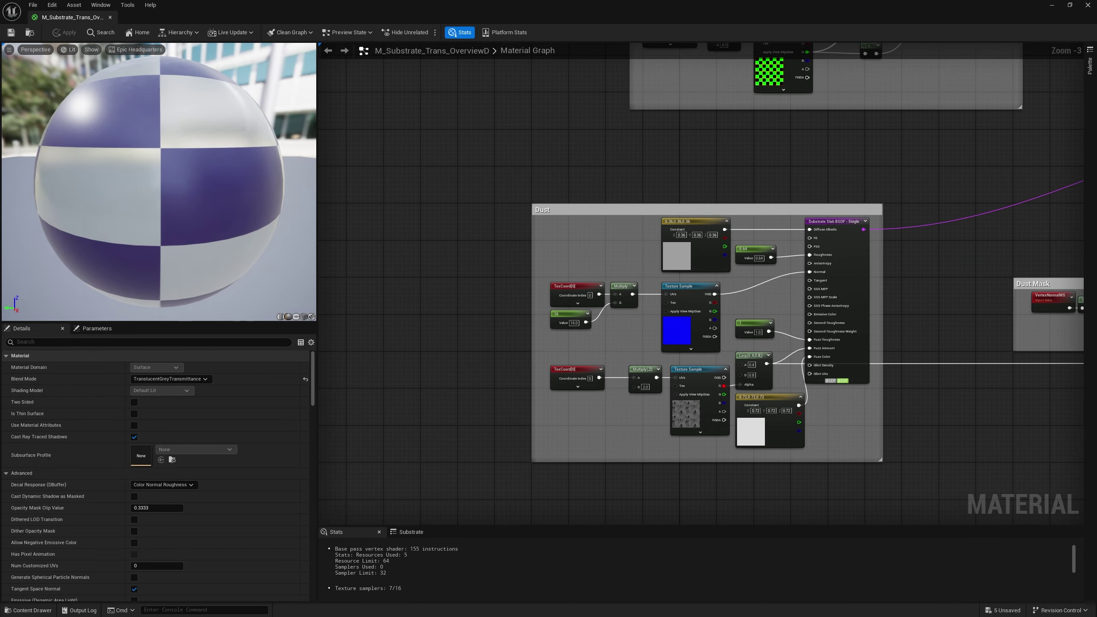
left_click_drag(83, 132, 84, 133)
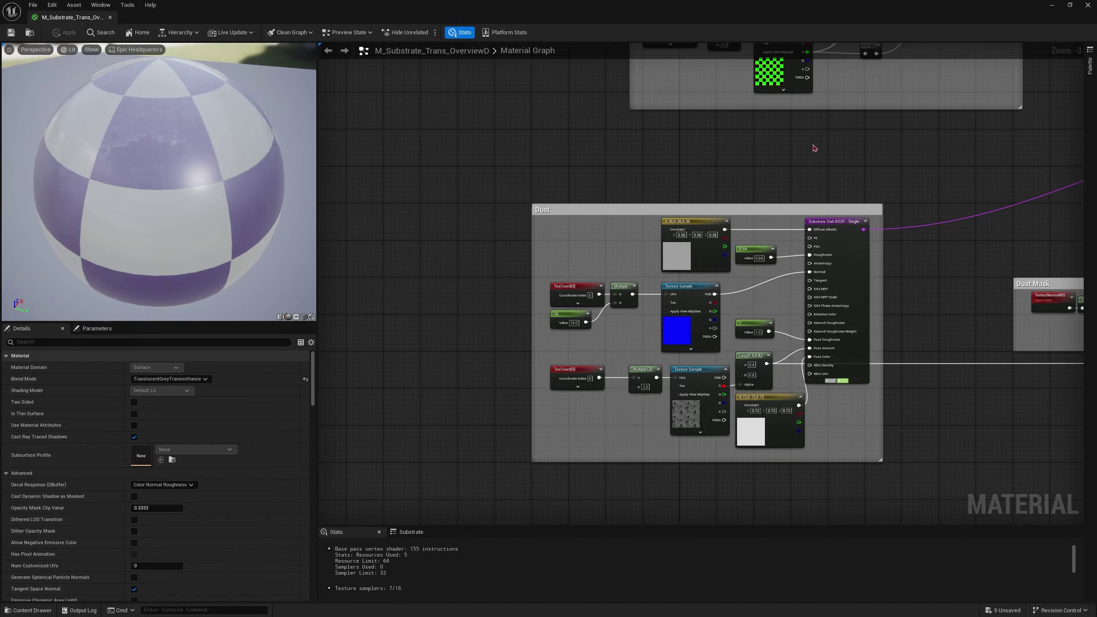
right_click_drag(815, 149, 632, 330)
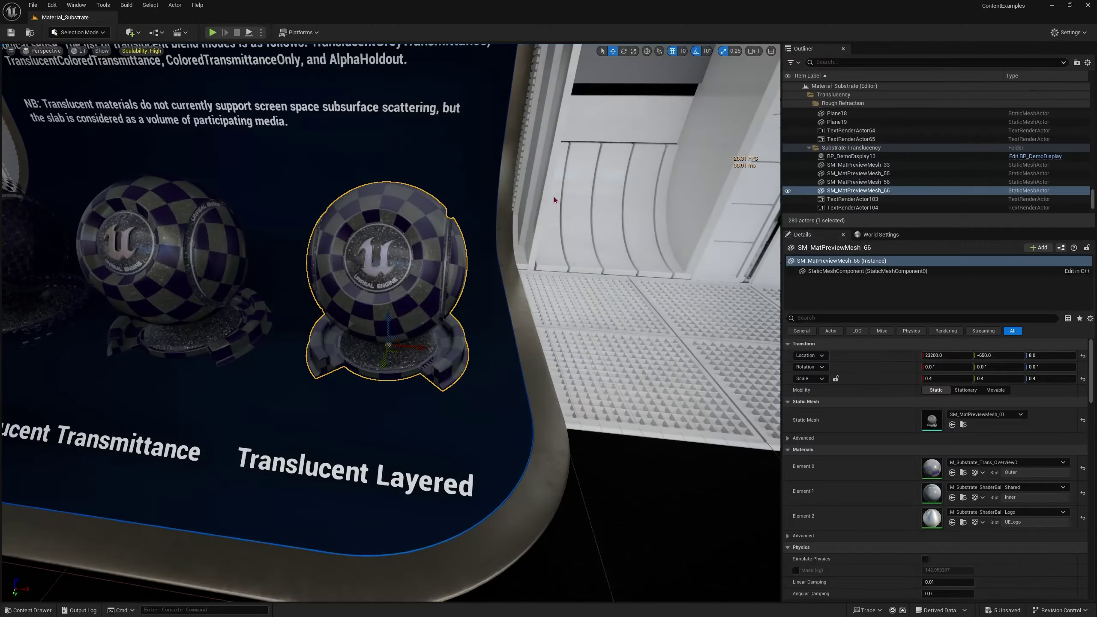
Go to the Rough Refraction display, select the panel labelled Rough Refraction and open its M_Substrate_Trans_RoughA material
key("d")
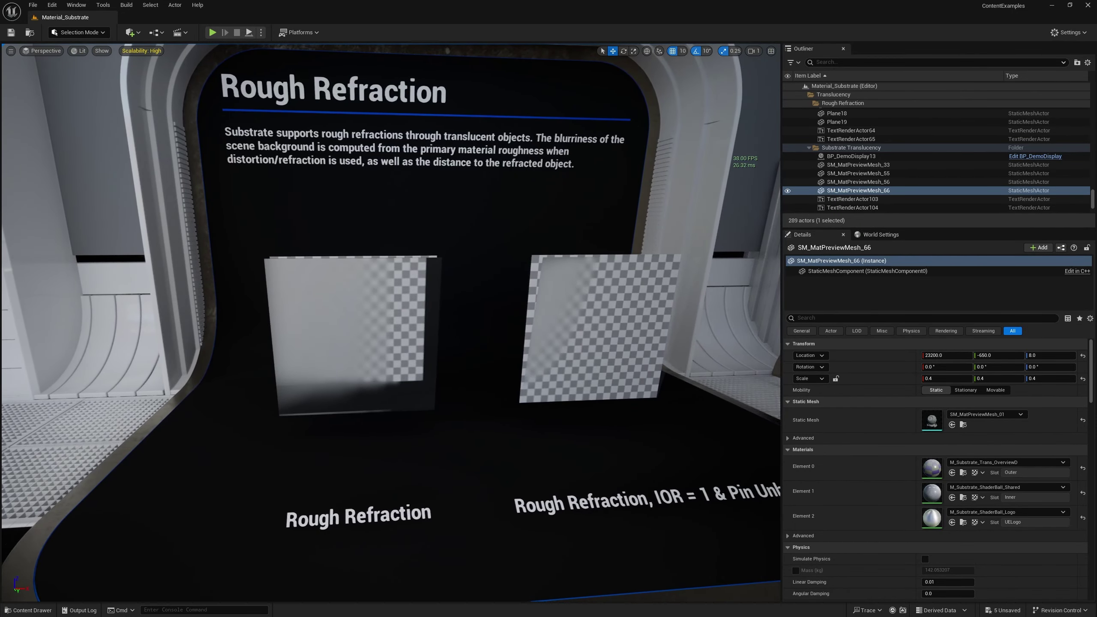
left_click(380, 323)
double_click(925, 474)
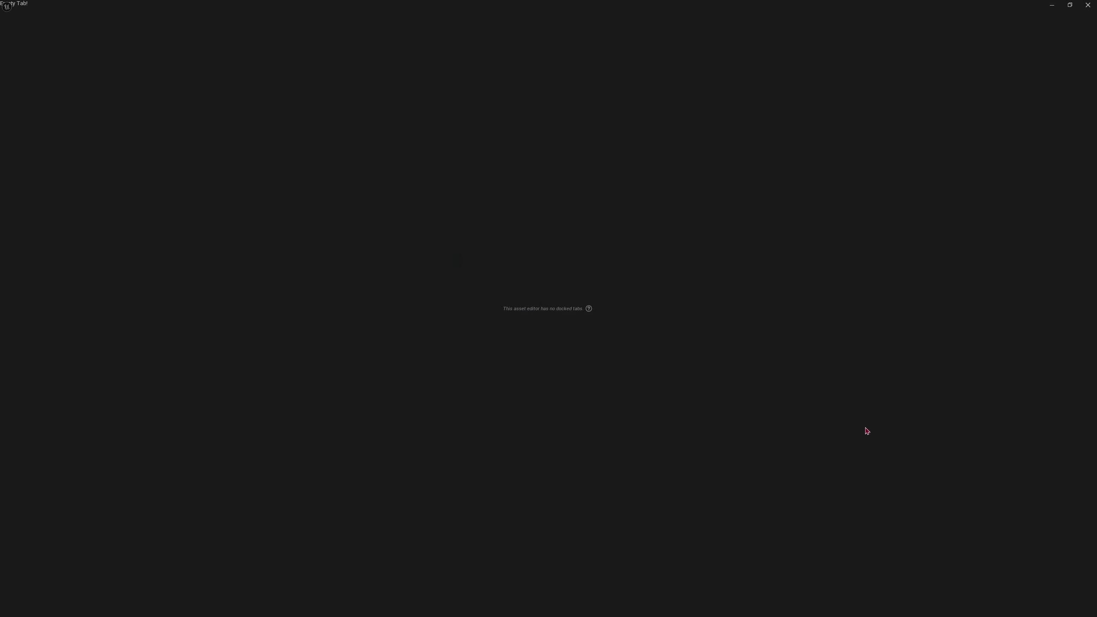
Examine the roughness gradient nodes, the refraction constant and the result node settings of M_Substrate_Trans_RoughA
left_click_drag(159, 181, 233, 155)
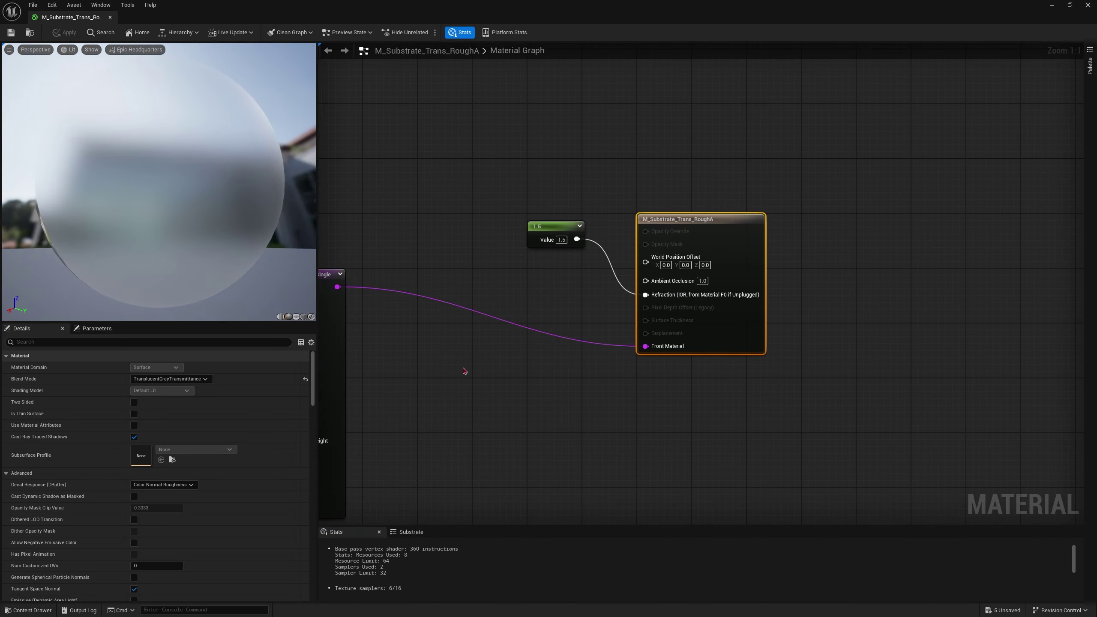
right_click_drag(465, 372, 979, 264)
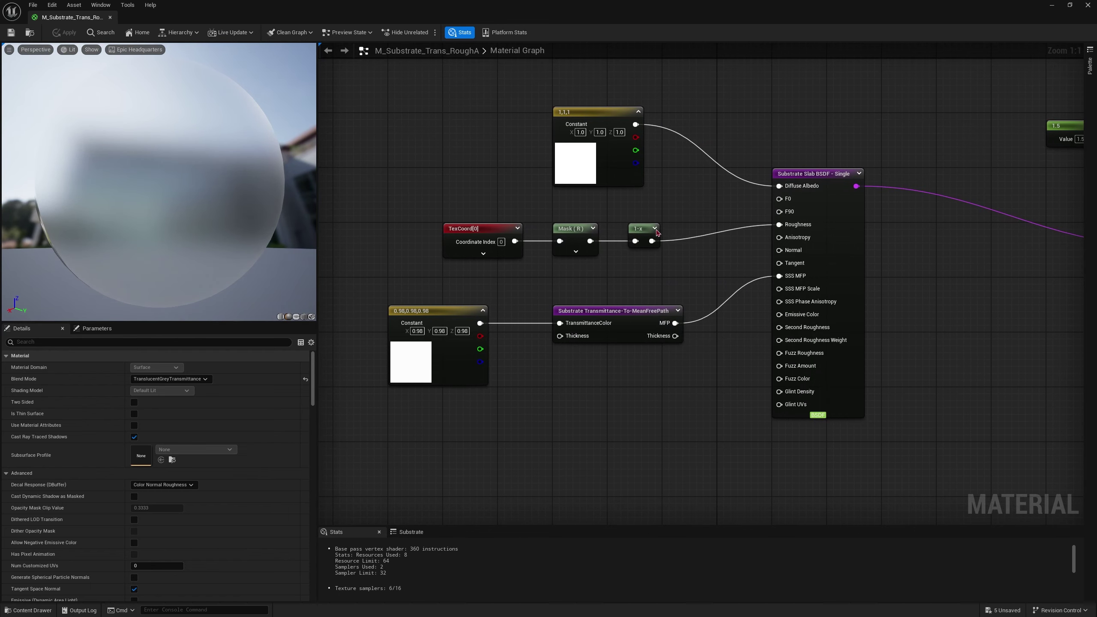
left_click_drag(695, 254, 694, 254)
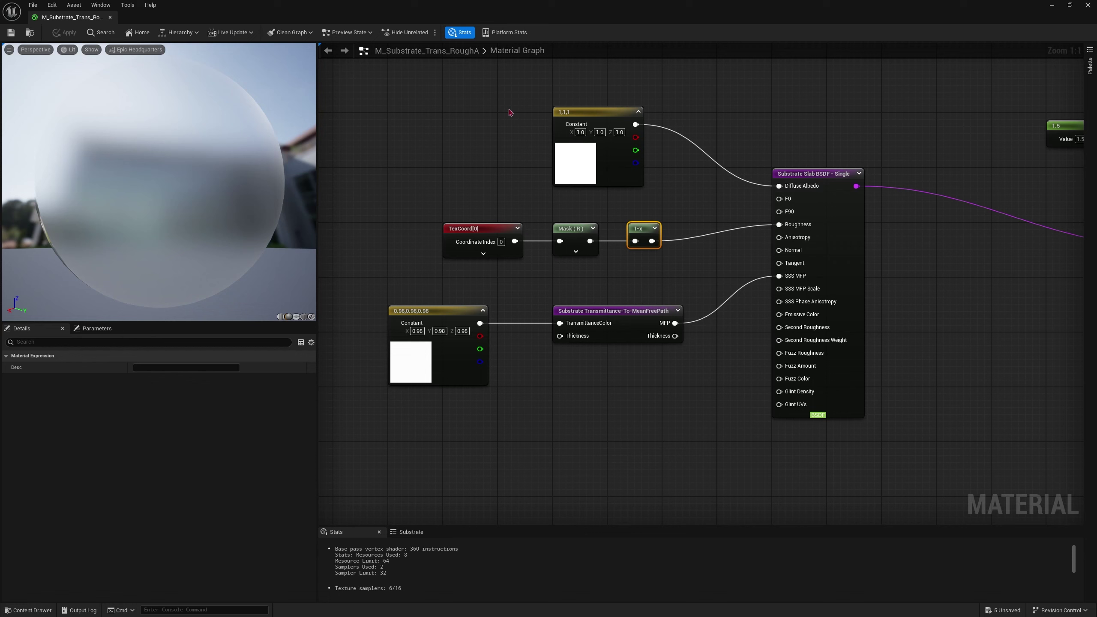
right_click_drag(881, 277, 697, 323)
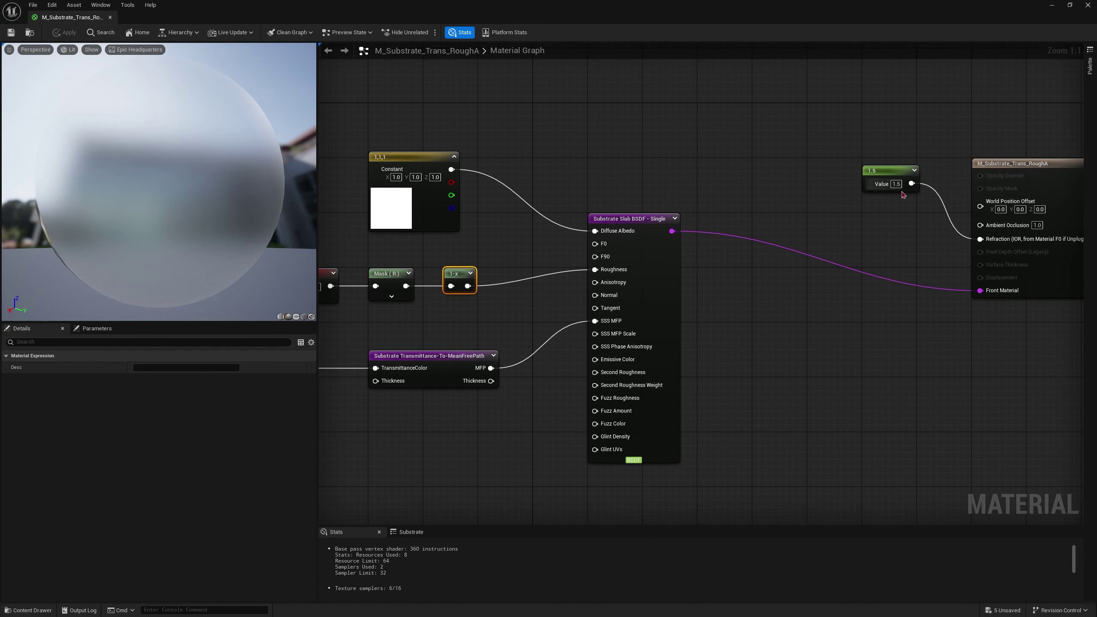
left_click(1046, 260)
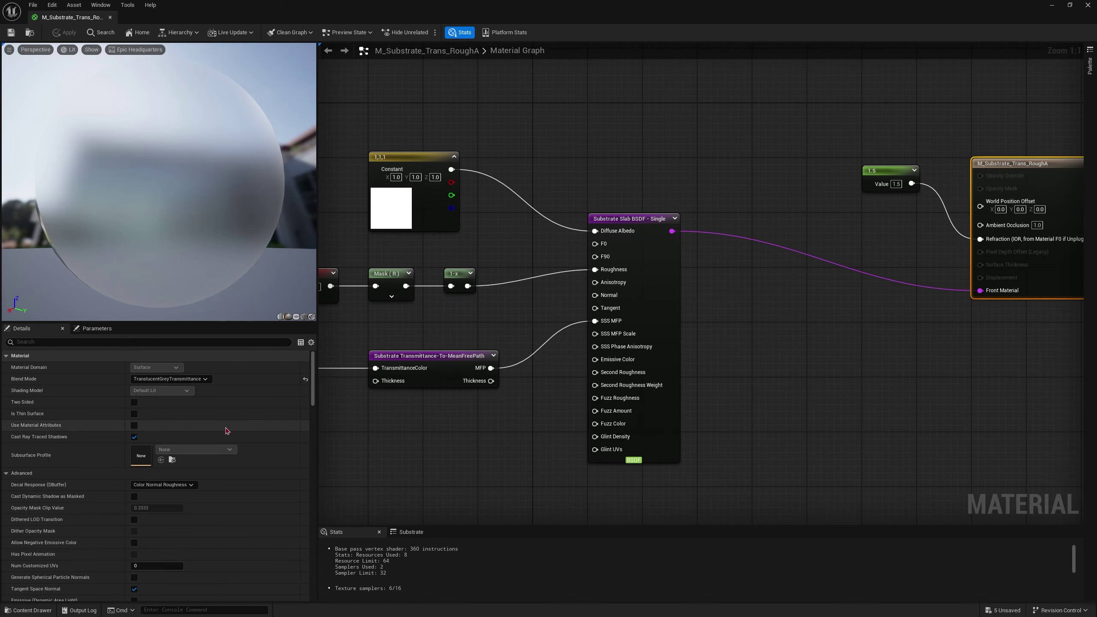
scroll(227, 431, "down", 3)
left_click_drag(280, 220, 204, 121)
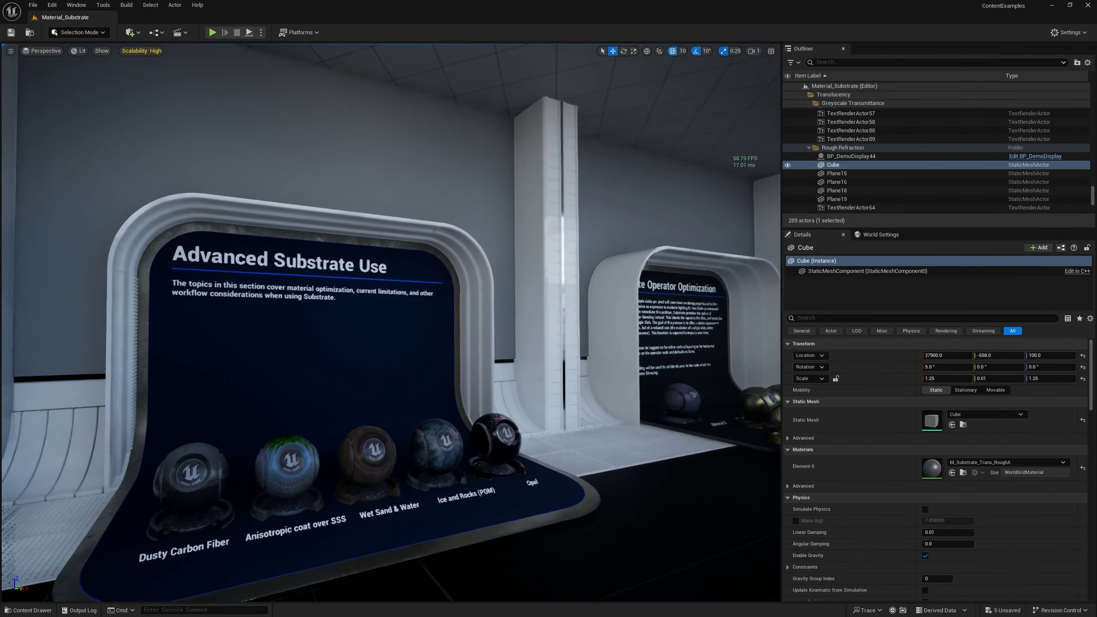
At the Advanced Substrate Use display, select the Dusty Carbon Fiber ball and open its M_Substrate_ShaderBall_DustyFiberA material
right_click_drag(390, 322, 365, 348)
scroll(259, 354, "down", 1)
scroll(375, 333, "down", 2)
right_click_drag(438, 294, 470, 289)
left_click(444, 293)
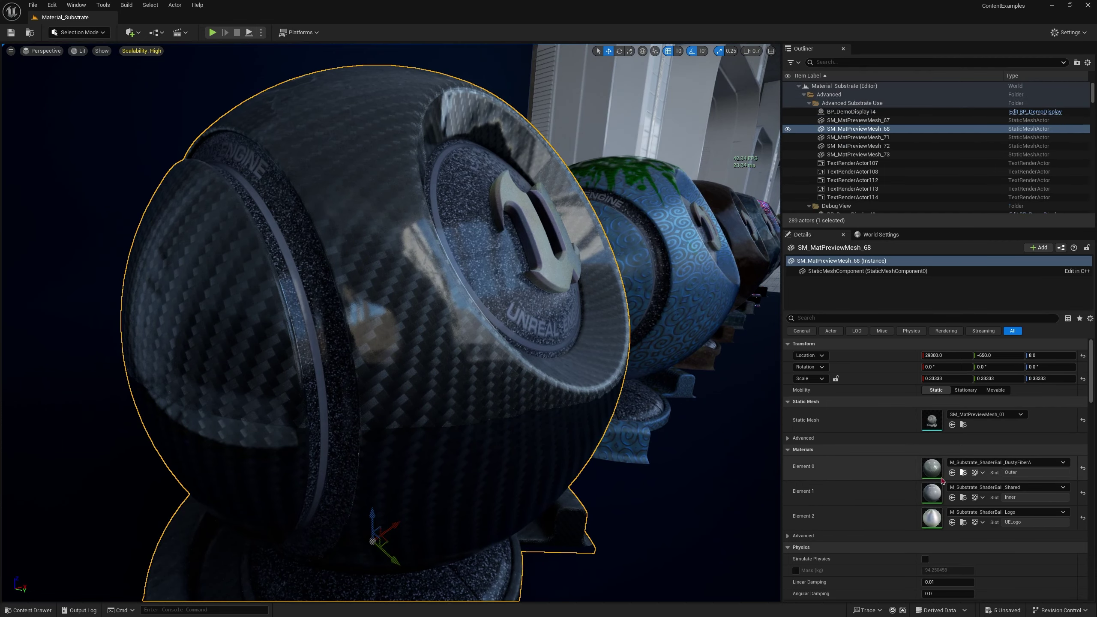
double_click(930, 468)
Examine the Substrate Vertical Layer node and the UseDust switch parameter feeding the Front Material of M_Substrate_ShaderBall_DustyFiberA
right_click_drag(374, 332, 540, 350)
right_click_drag(547, 284, 635, 325)
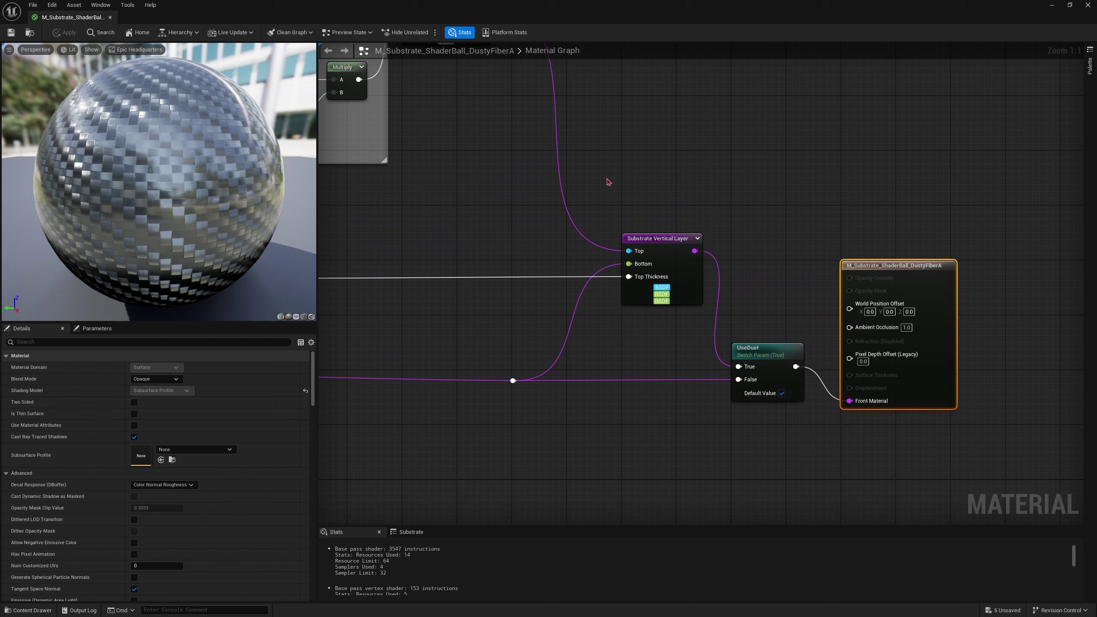
left_click(644, 241)
right_click_drag(568, 308, 677, 325)
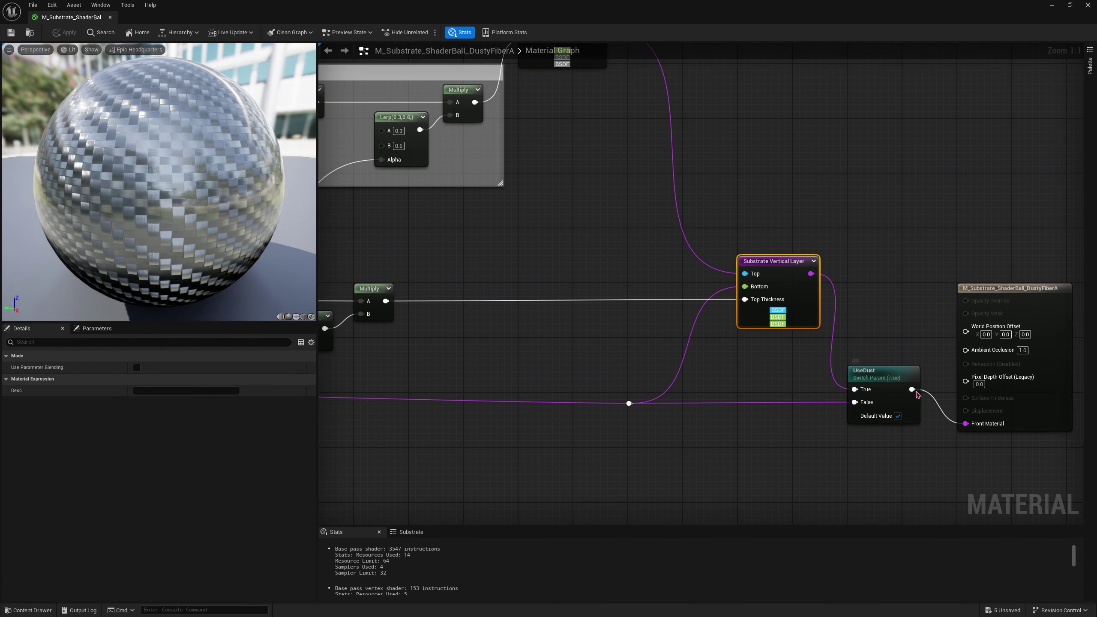
left_click(881, 386)
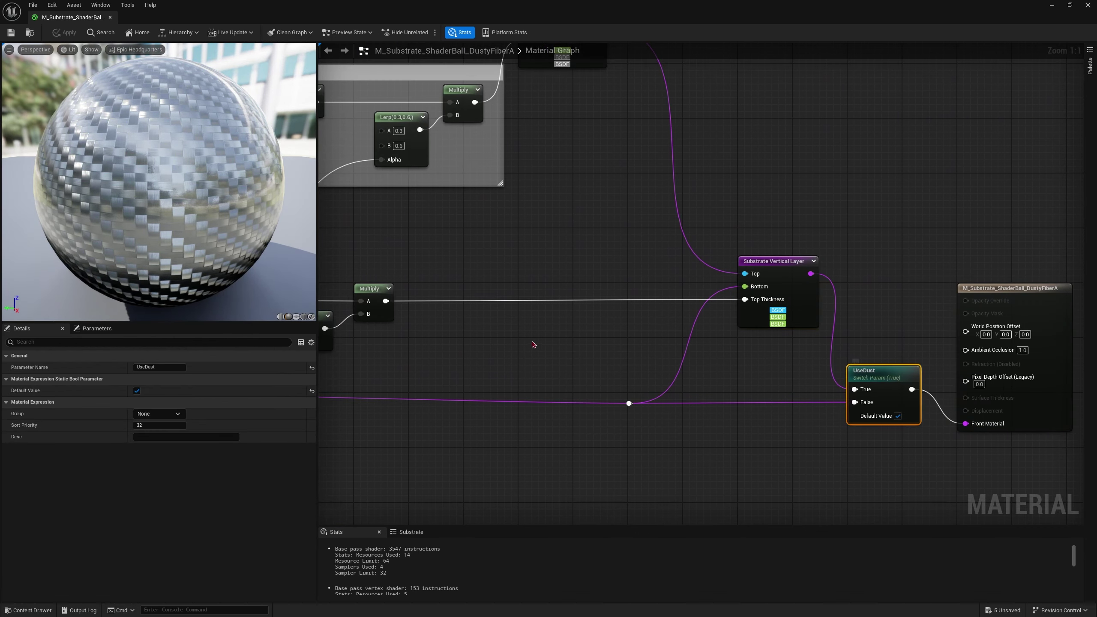
Examine the node groups of M_Substrate_ShaderBall_DustyFiberA and select all the nodes in the CarbonFiber group
scroll(901, 365, "down", 8)
scroll(501, 315, "up", 5)
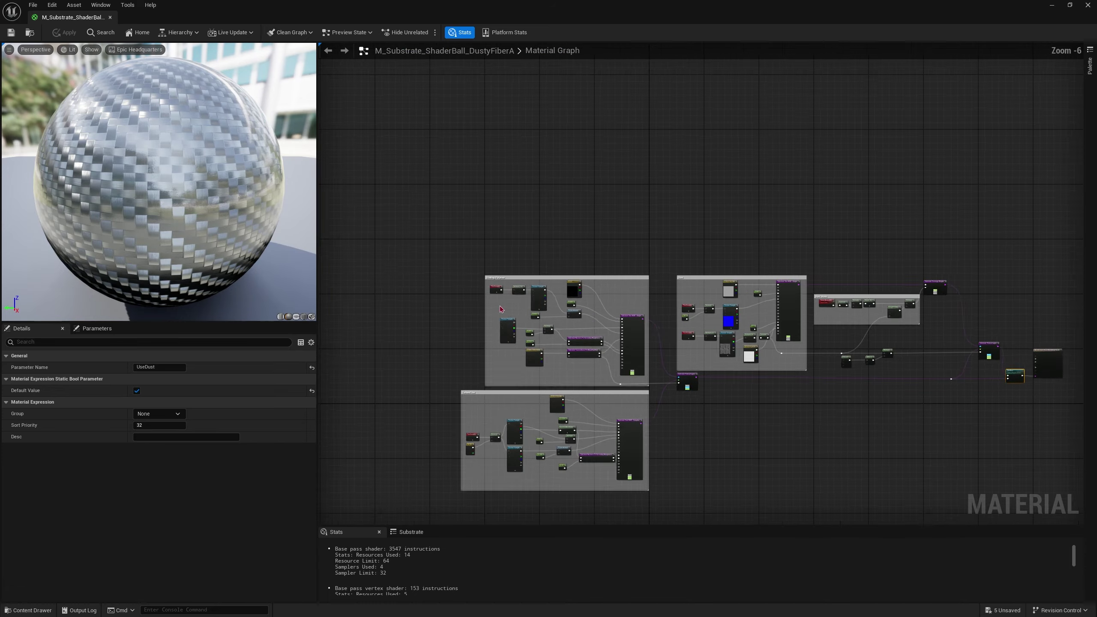
right_click_drag(421, 276, 396, 68)
right_click_drag(374, 248, 375, 193)
left_click_drag(685, 371, 978, 437)
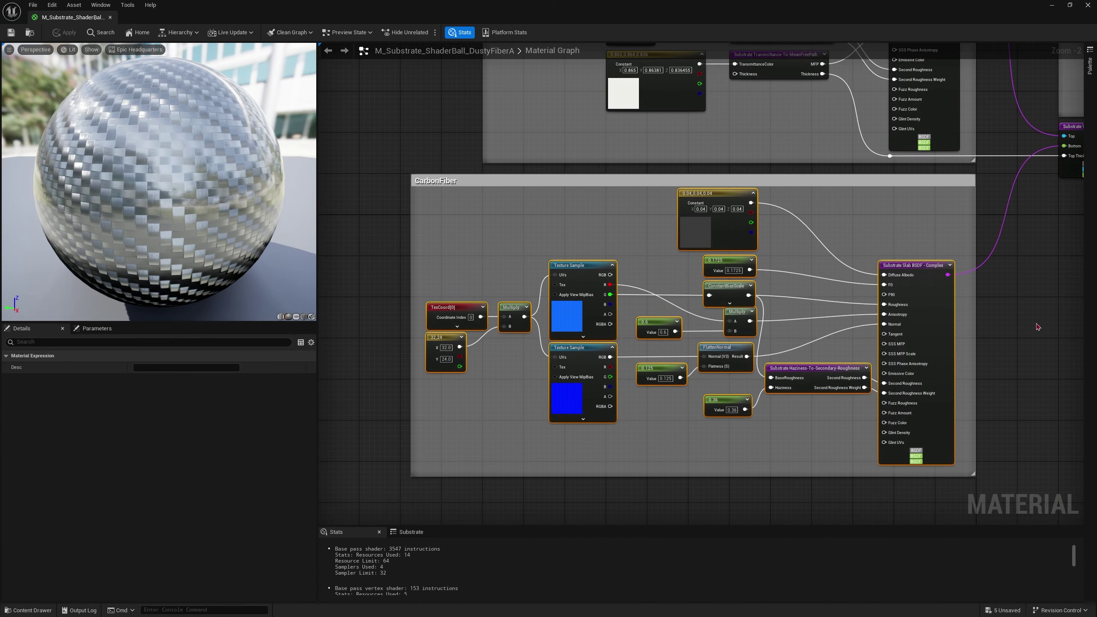
right_click_drag(1036, 327, 658, 519)
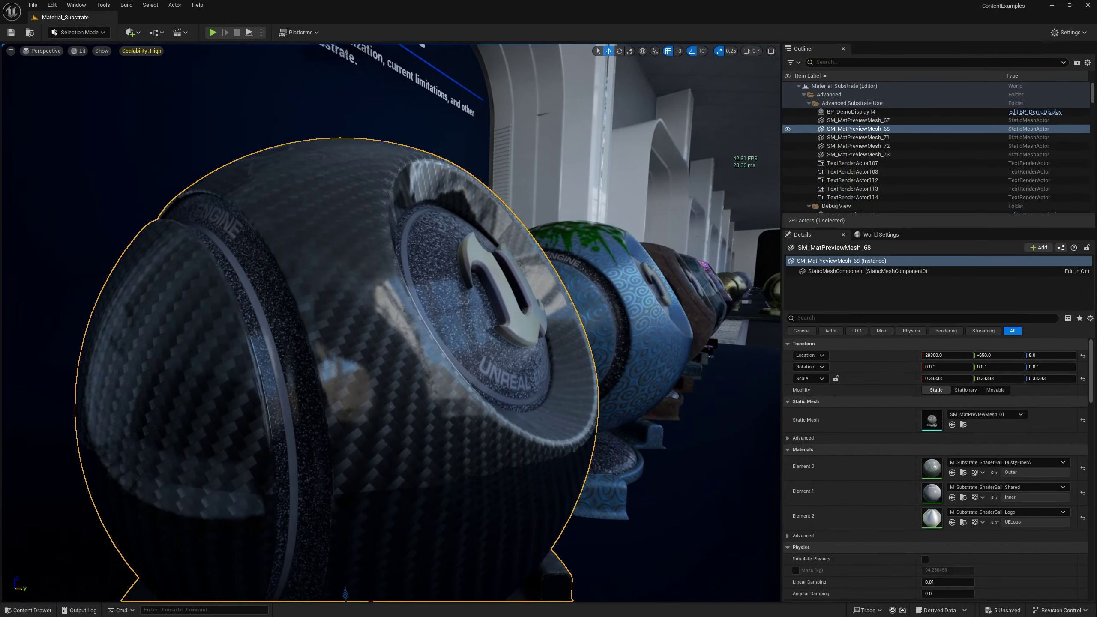
Select the Wet Sand & Water ball, inspect it up close and open its M_Substrate_ShaderBall_WetSand material
key("s")
mouse_move(513, 265)
right_mouse_down()
mouse_move(426, 268)
mouse_move(512, 266)
right_mouse_up()
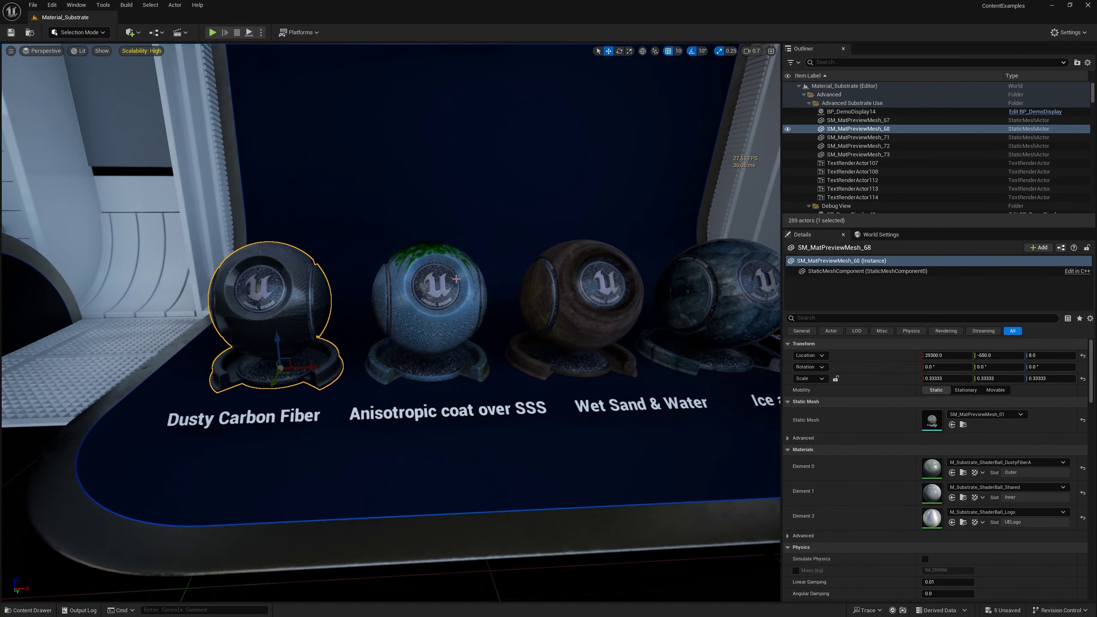
left_click(589, 321)
right_click_drag(590, 321, 550, 331)
key("d")
key("w")
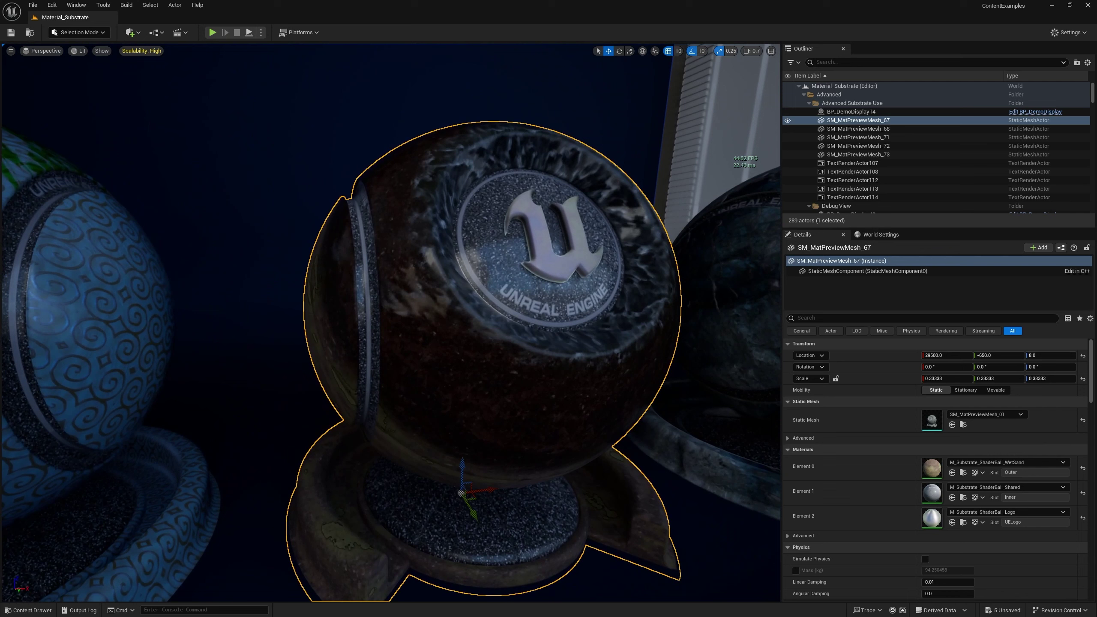
right_click_drag(435, 296, 435, 296)
right_click_drag(366, 344, 366, 344)
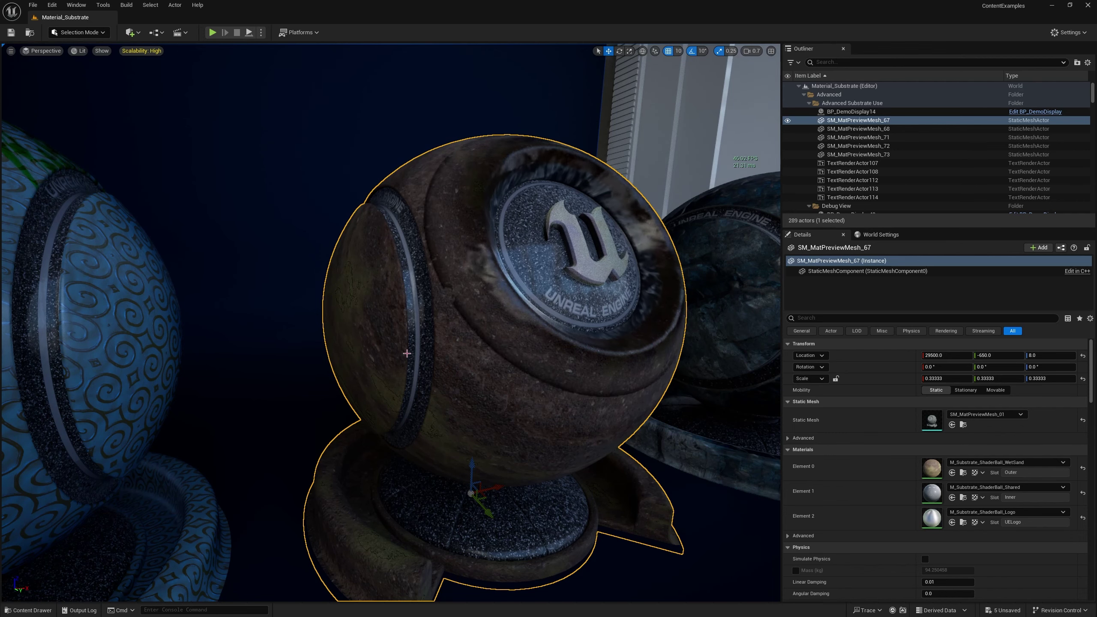
double_click(929, 471)
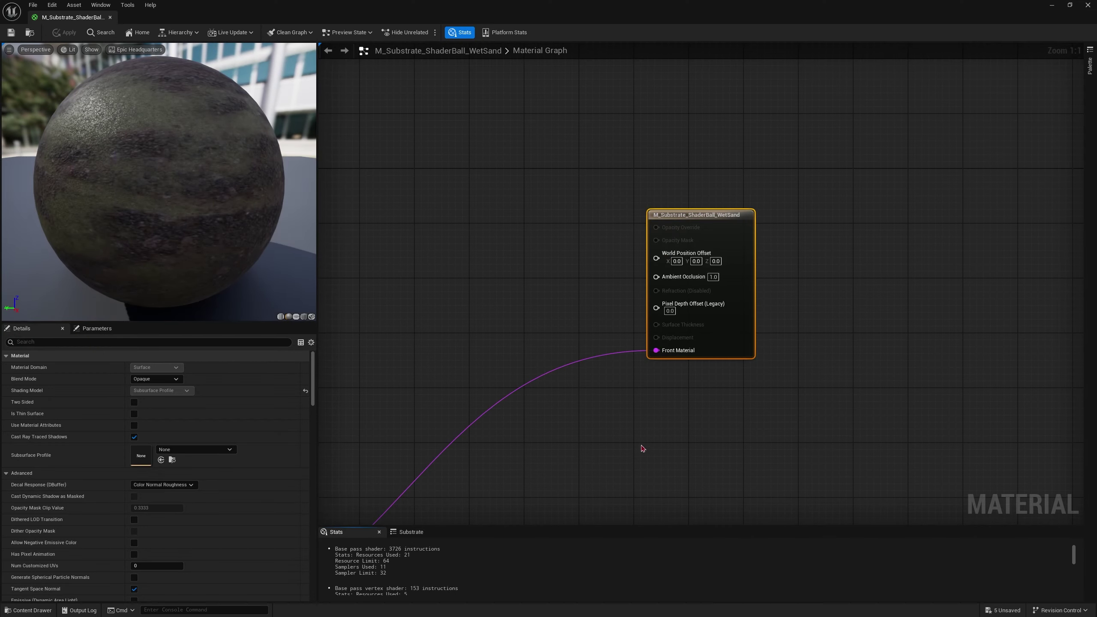
Examine the slab node groups and the Substrate Horizontal Blend node in the M_Substrate_ShaderBall_WetSand graph
right_click_drag(641, 447, 932, 206)
right_click_drag(622, 296, 668, 281)
right_click_drag(445, 318, 1038, 267)
scroll(725, 364, "down", 4)
scroll(562, 304, "down", 4)
right_click_drag(539, 294, 732, 197)
scroll(756, 305, "up", 5)
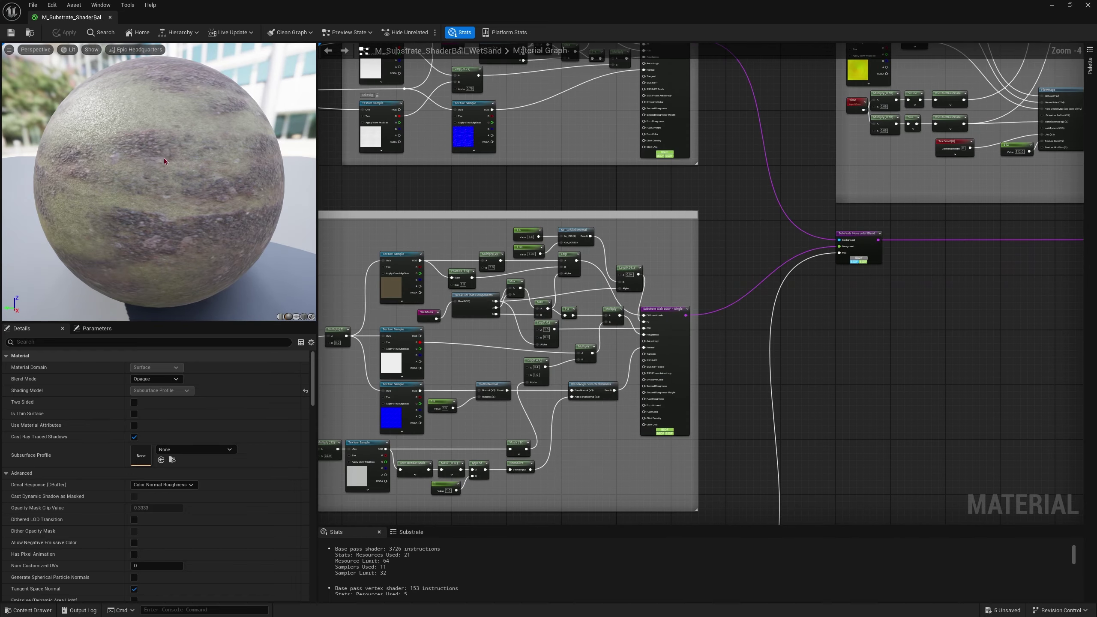
scroll(815, 279, "up", 4)
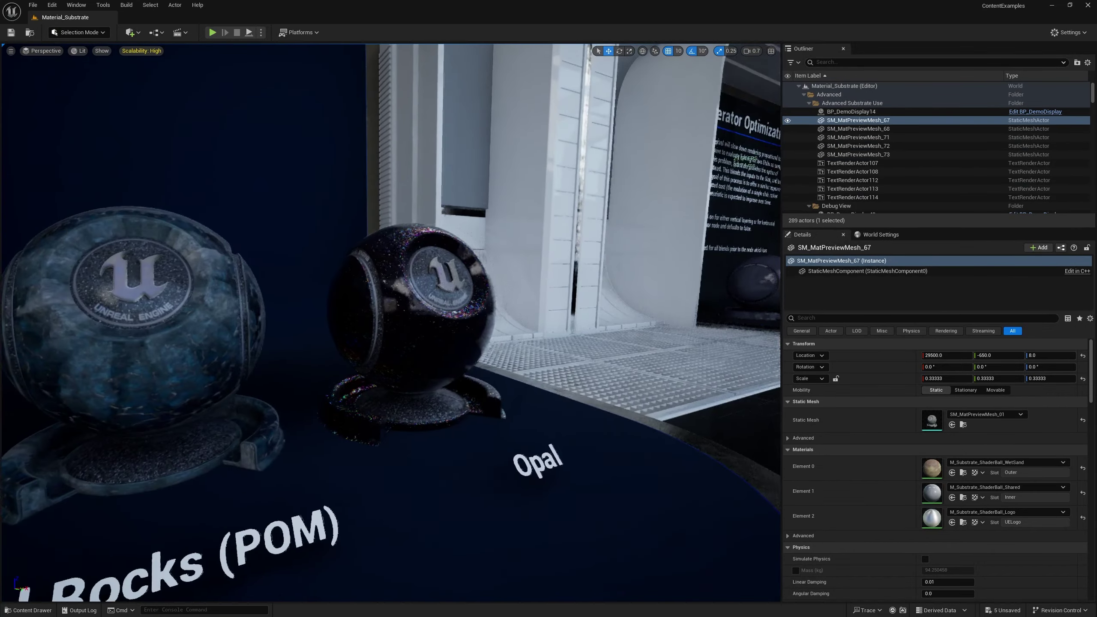
Select the Opal ball, inspect its M_Substrate_ShaderBall_Opal material in the preview from several angles and close the material
right_click_drag(391, 322, 341, 330)
right_click_drag(621, 349, 621, 348)
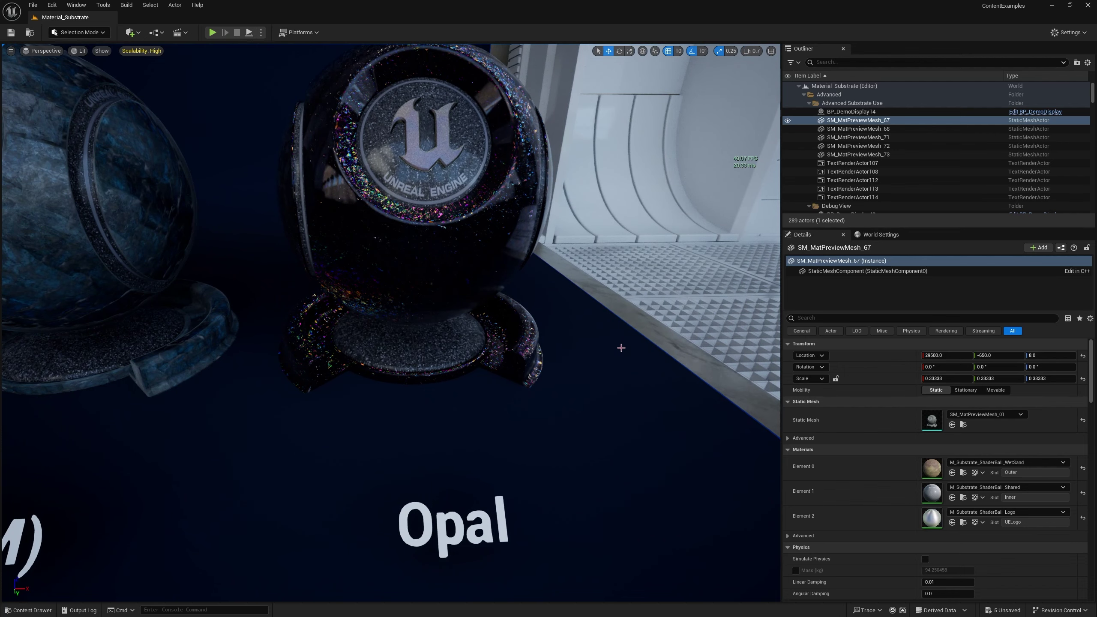
left_click(392, 206)
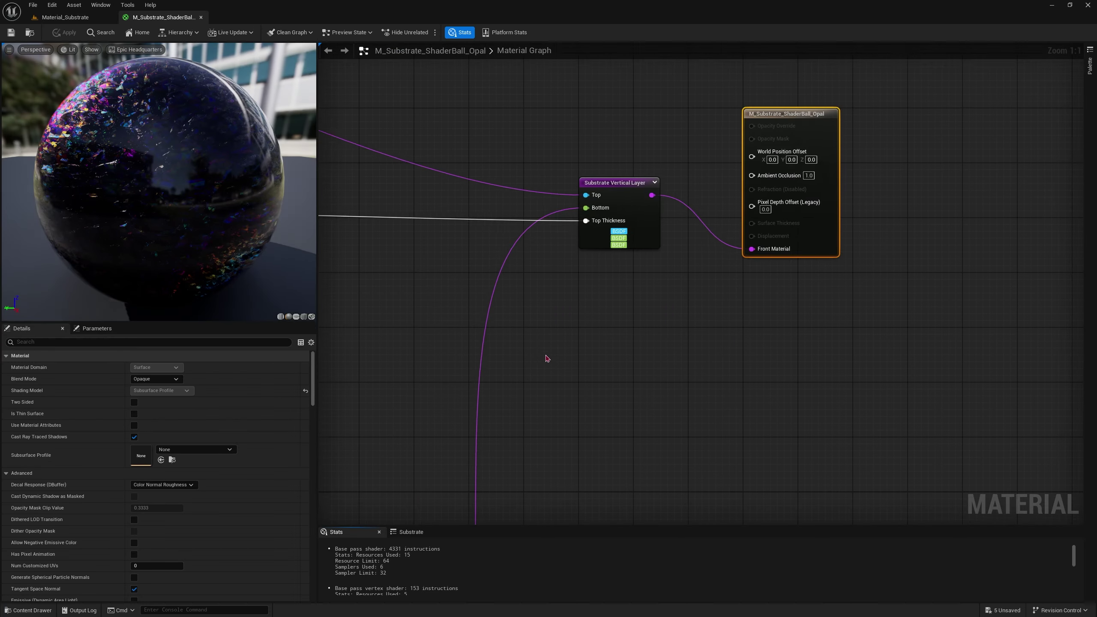
left_click_drag(207, 181, 93, 184)
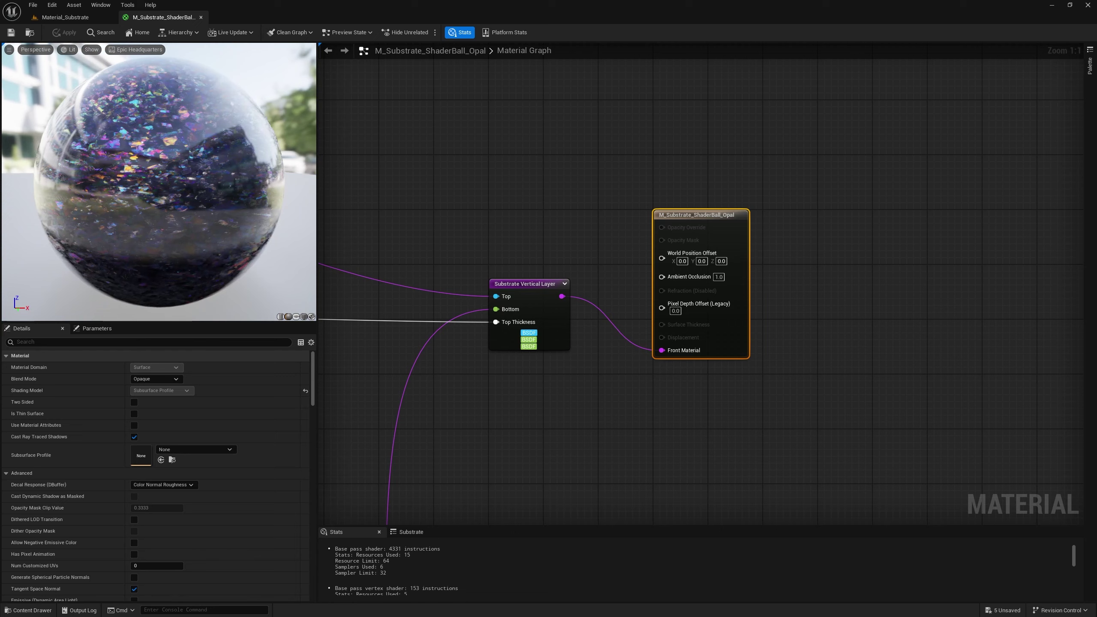
left_click_drag(196, 199, 75, 209)
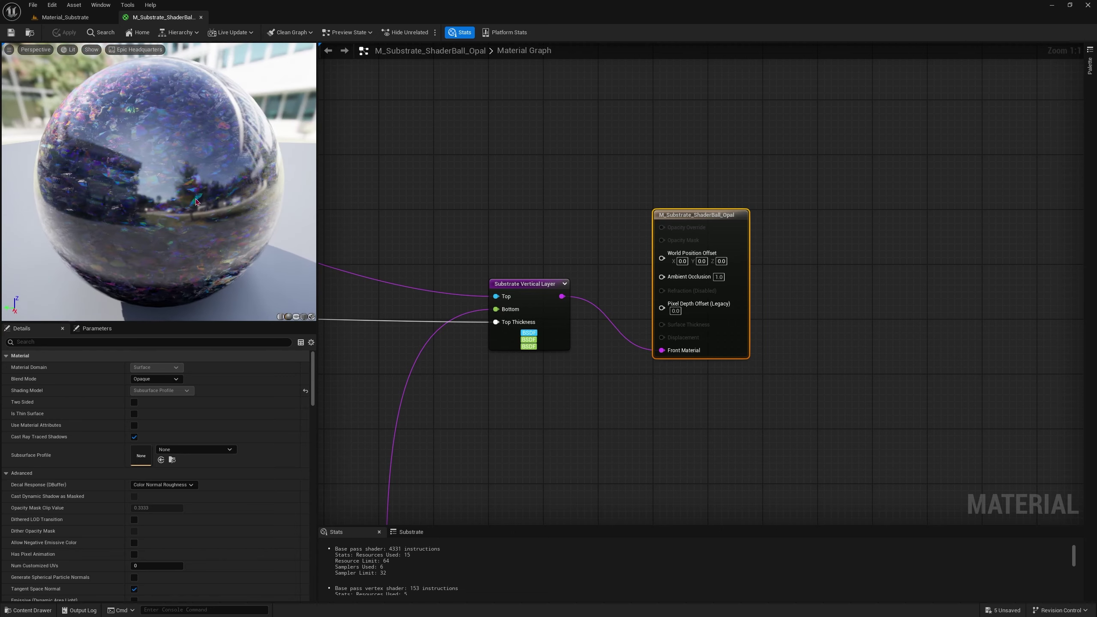
middle_click(177, 18)
Go to the Substrate in Material Functions display, select the SMF_UE4Default ball and open its M_Substrate_MatFuncD material
key("w")
right_click_drag(276, 208, 277, 208)
right_click_drag(390, 322, 391, 322)
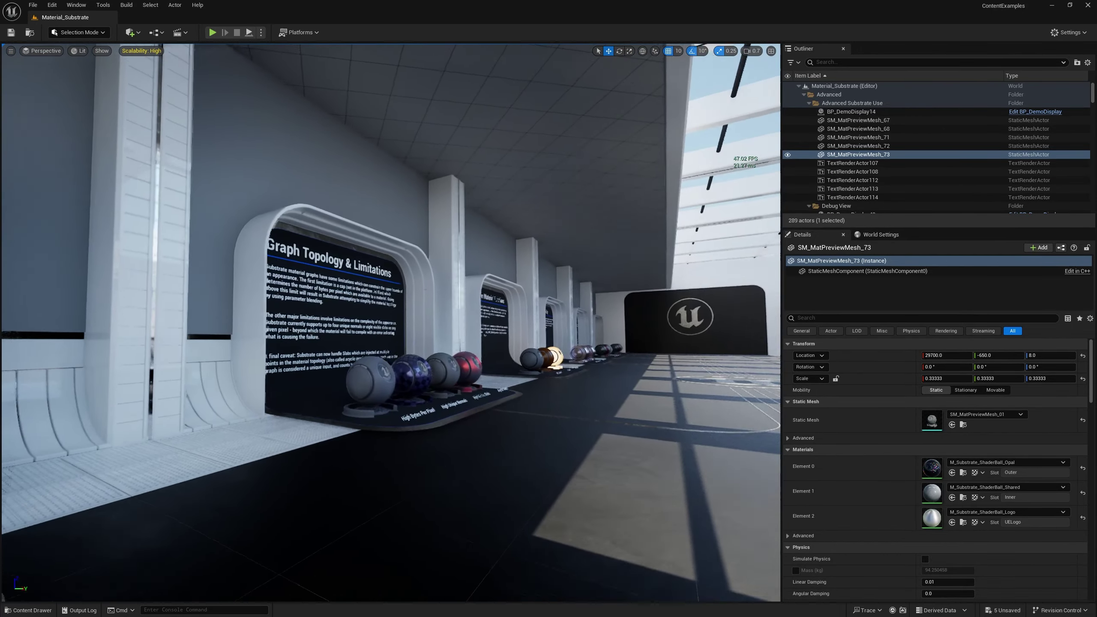
right_click_drag(417, 329, 418, 329)
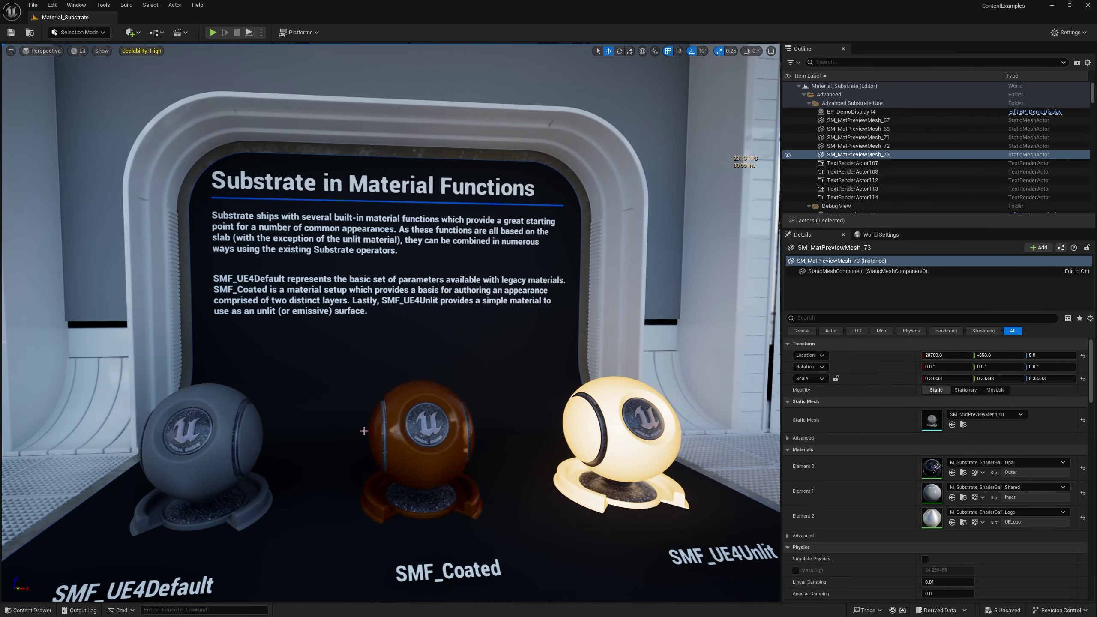
left_click(253, 440)
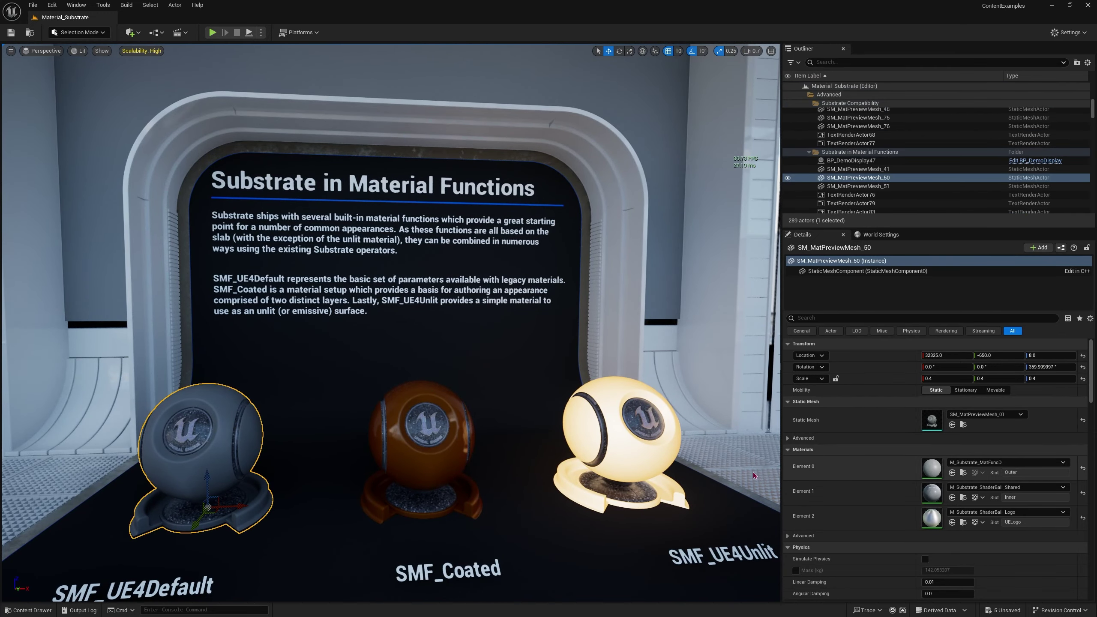
right_click_drag(475, 367, 475, 367)
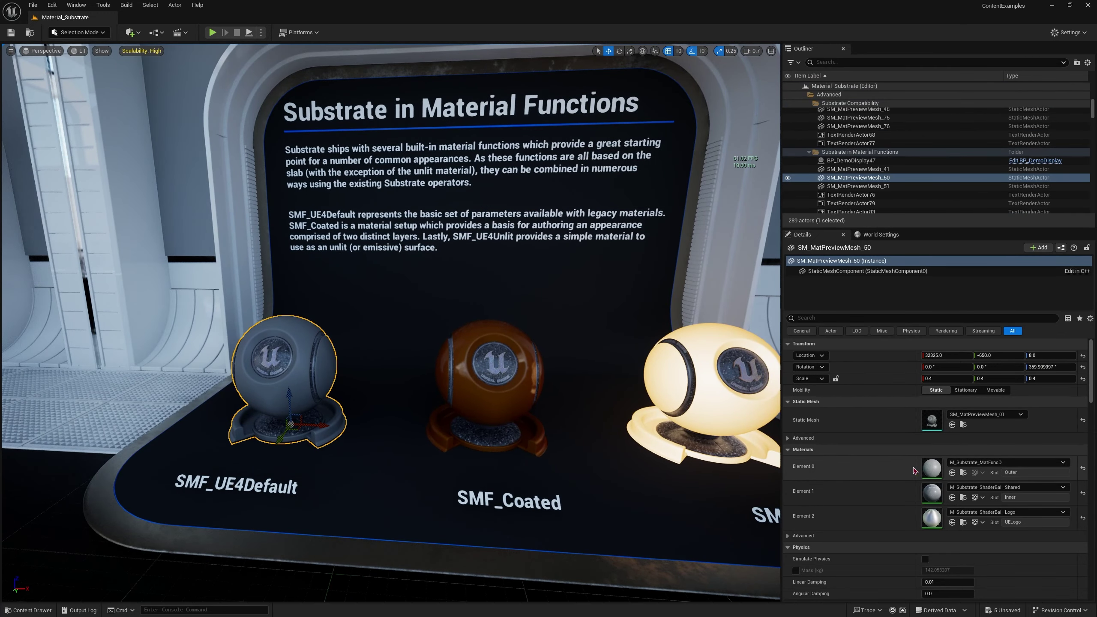
double_click(929, 469)
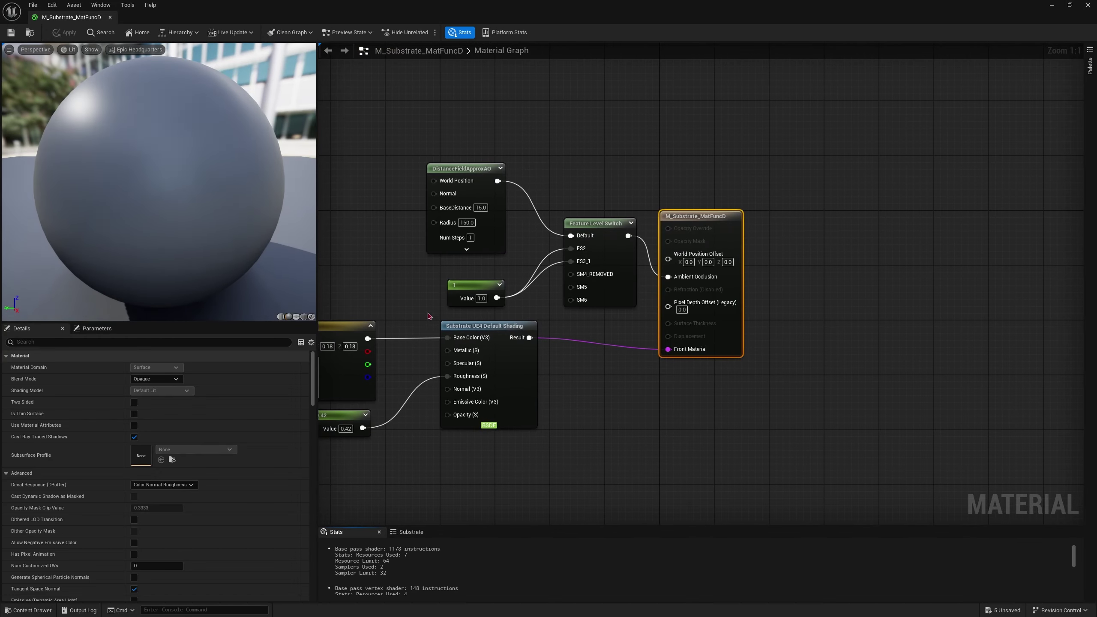
Select the Substrate UE4 Default Shading node and locate its SMF_UE4Legacy function among the engine's Substrate function assets
left_click(475, 328)
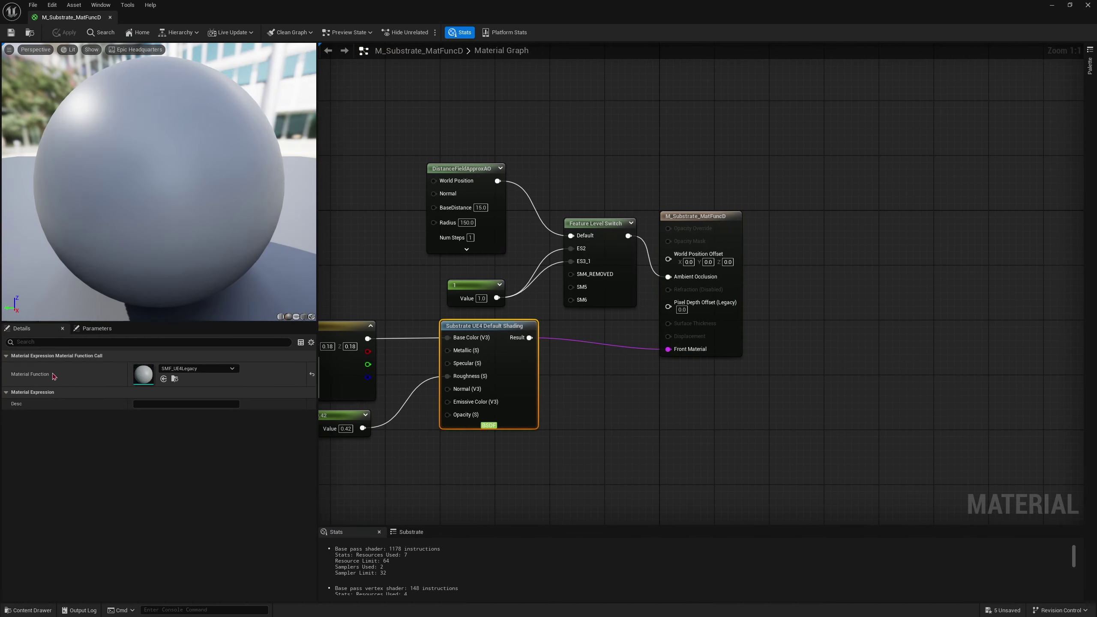
left_click(175, 380)
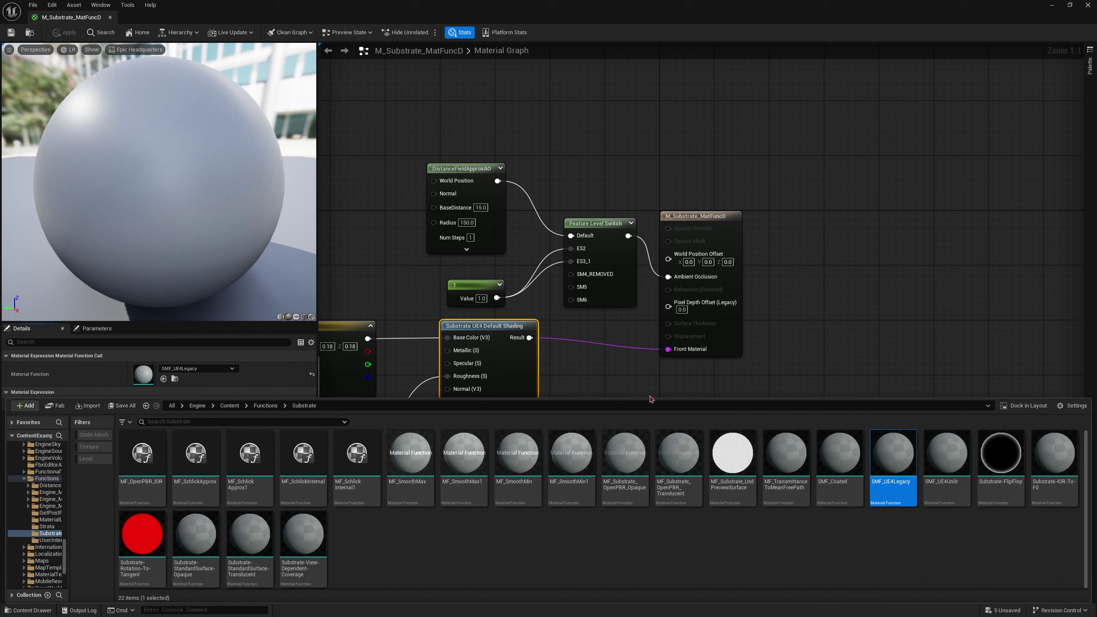
left_click(621, 372)
Search the material graph nodes for "substrate" and add a Substrate Coated Layer node below the material result node
right_click(624, 373)
type("substrate")
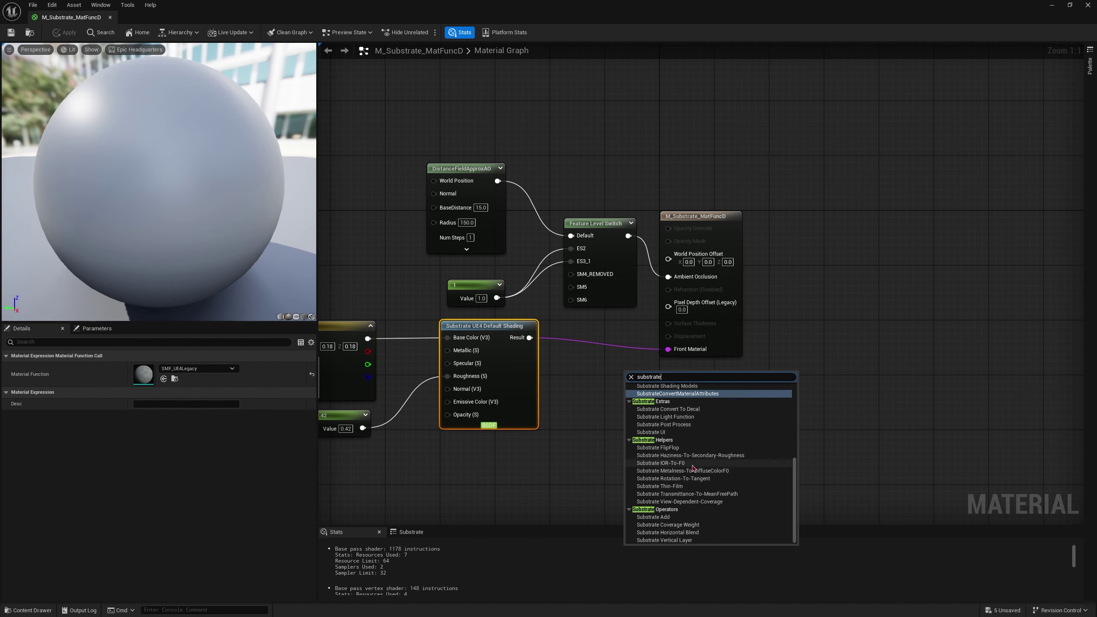
scroll(693, 470, "up", 5)
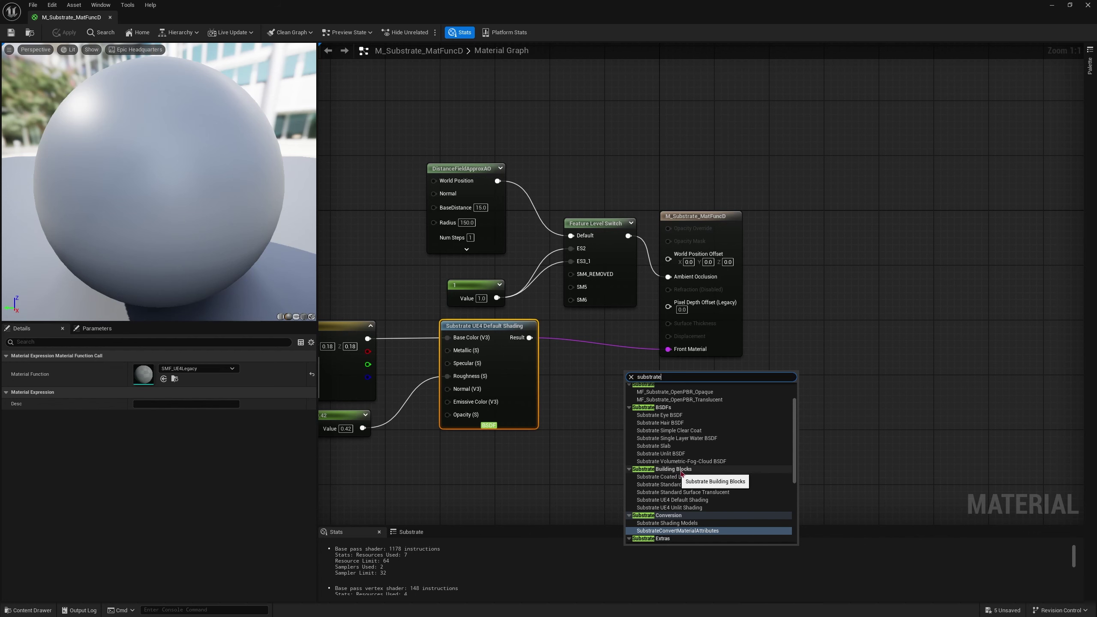
left_click(664, 477)
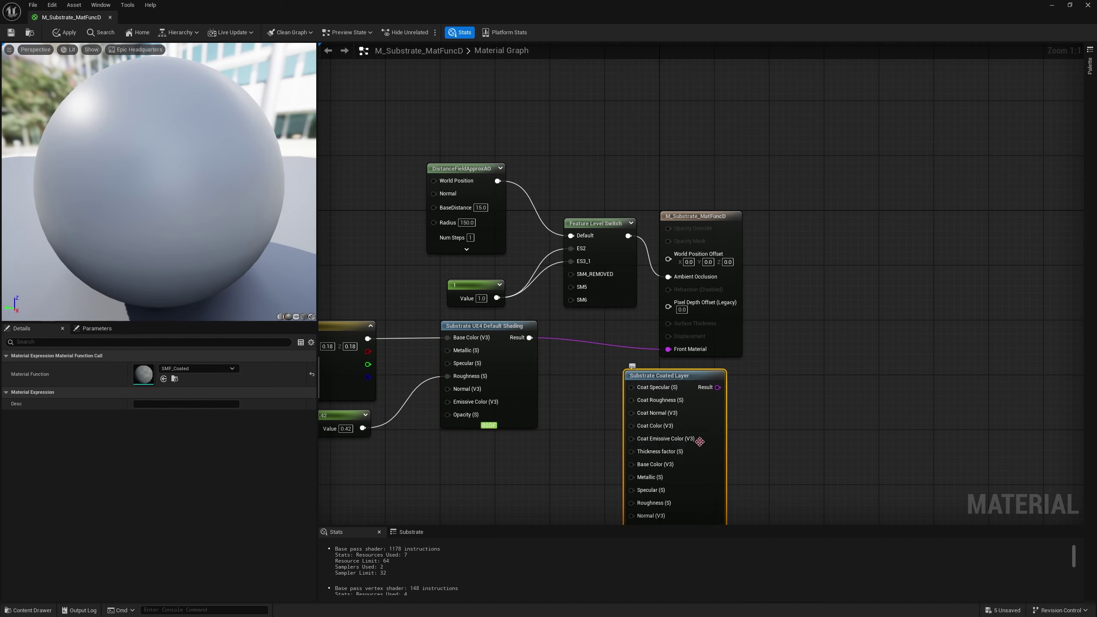
Open the Coated Layer node's SMF_Coated function, examine its two-slab node network and close the function
double_click(147, 373)
right_click_drag(516, 390, 1038, 368)
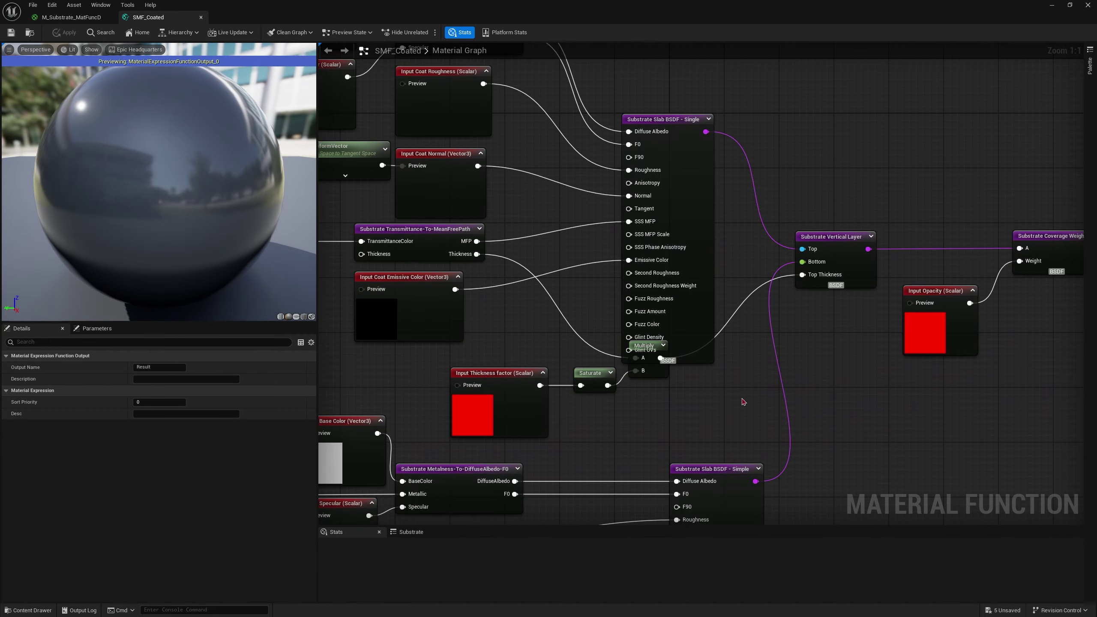
right_click_drag(593, 343, 776, 362)
scroll(776, 361, "down", 5)
left_click_drag(775, 268, 962, 475)
key("Home")
left_click_drag(784, 435, 423, 110)
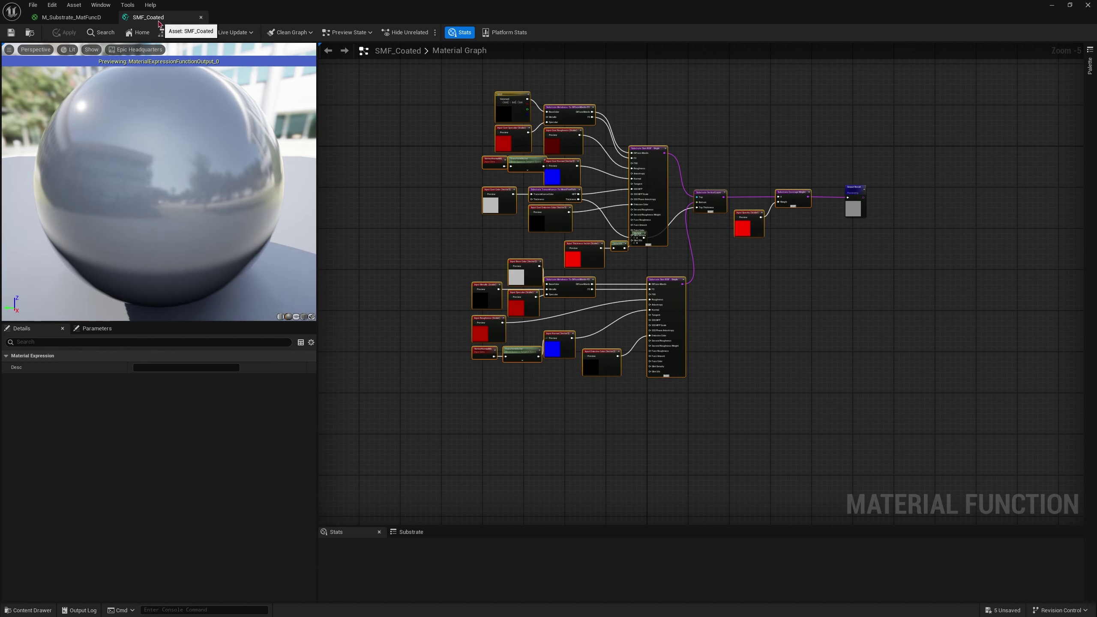
left_click(201, 17)
Review the inputs of the Substrate Coated Layer node and close the M_Substrate_MatFuncD material
left_click_drag(717, 453, 567, 520)
right_click_drag(632, 474, 724, 220)
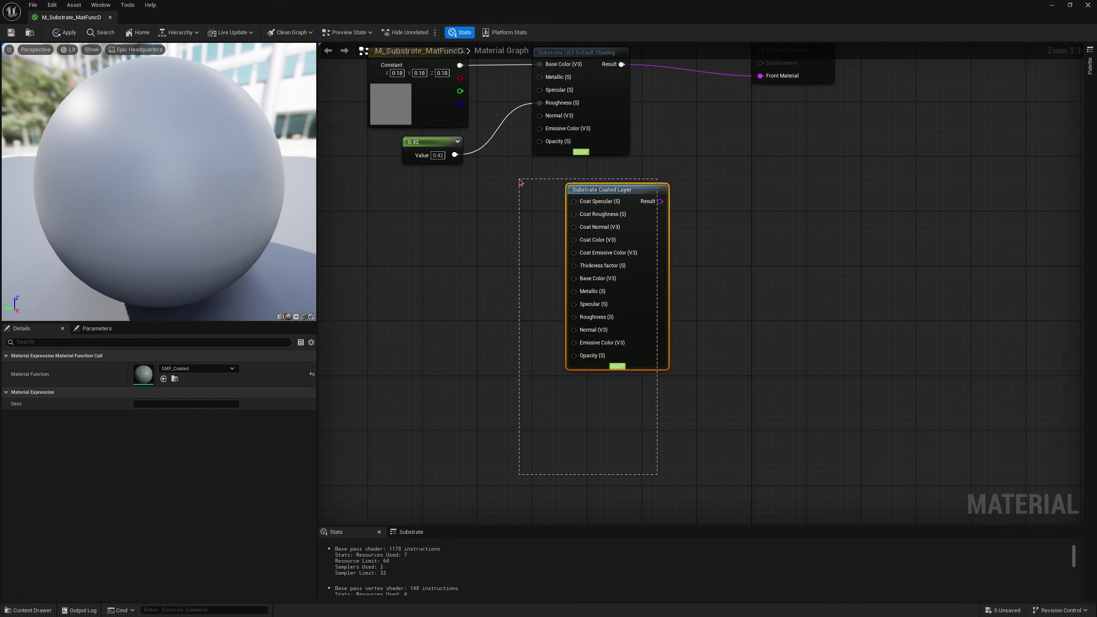
right_click_drag(605, 426, 720, 410)
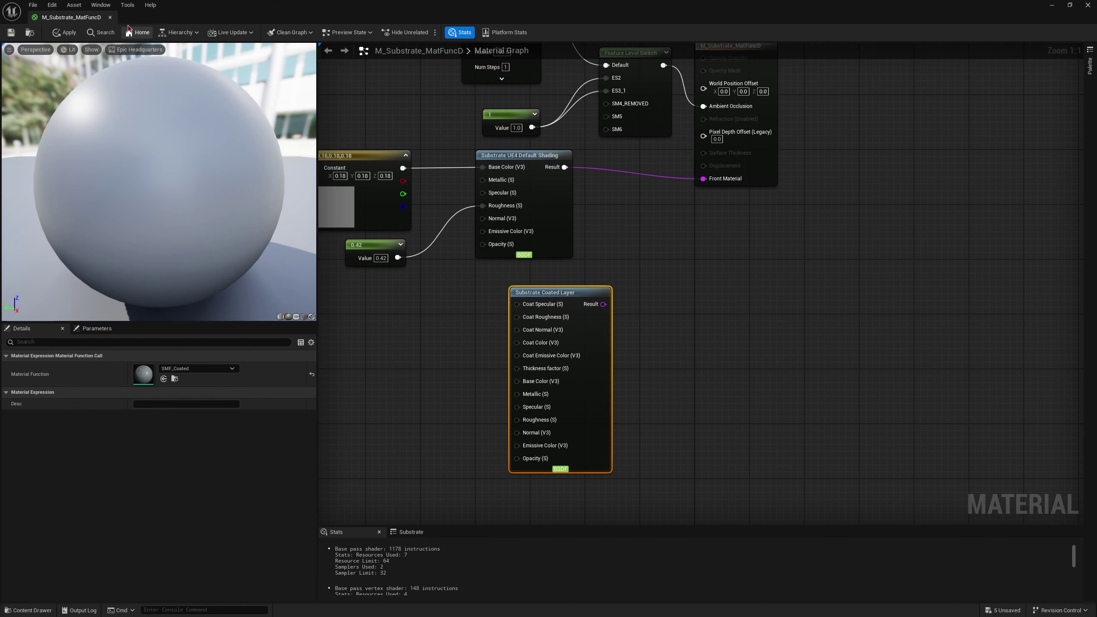
left_click(110, 17)
left_click(584, 338)
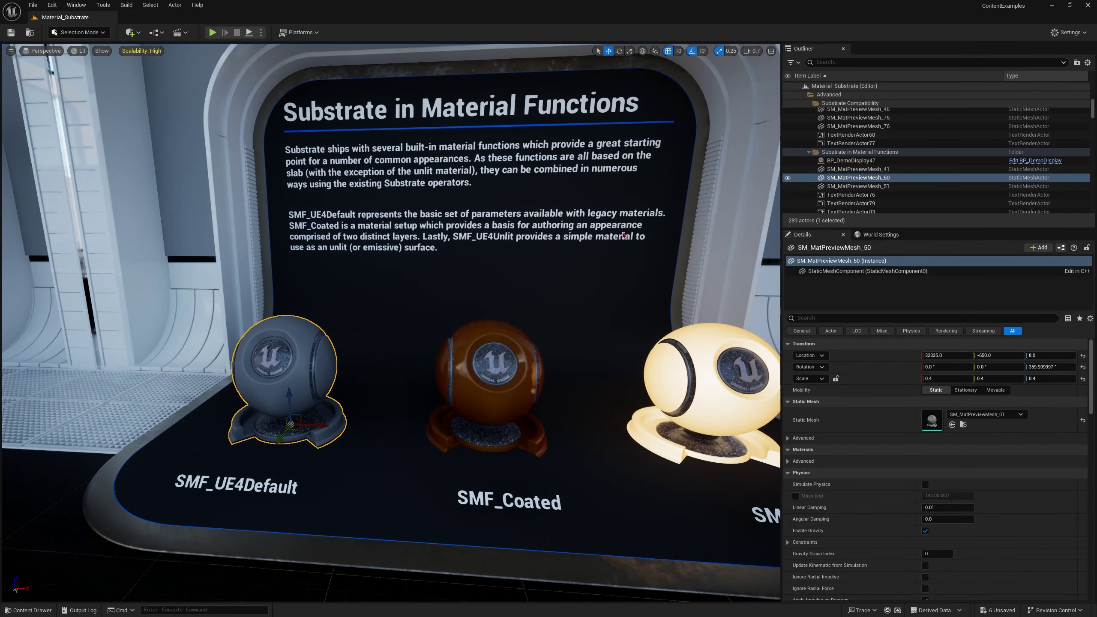
Select the SMF_UE4Unlit ball on the Substrate in Material Functions display
right_click_drag(622, 233, 622, 230)
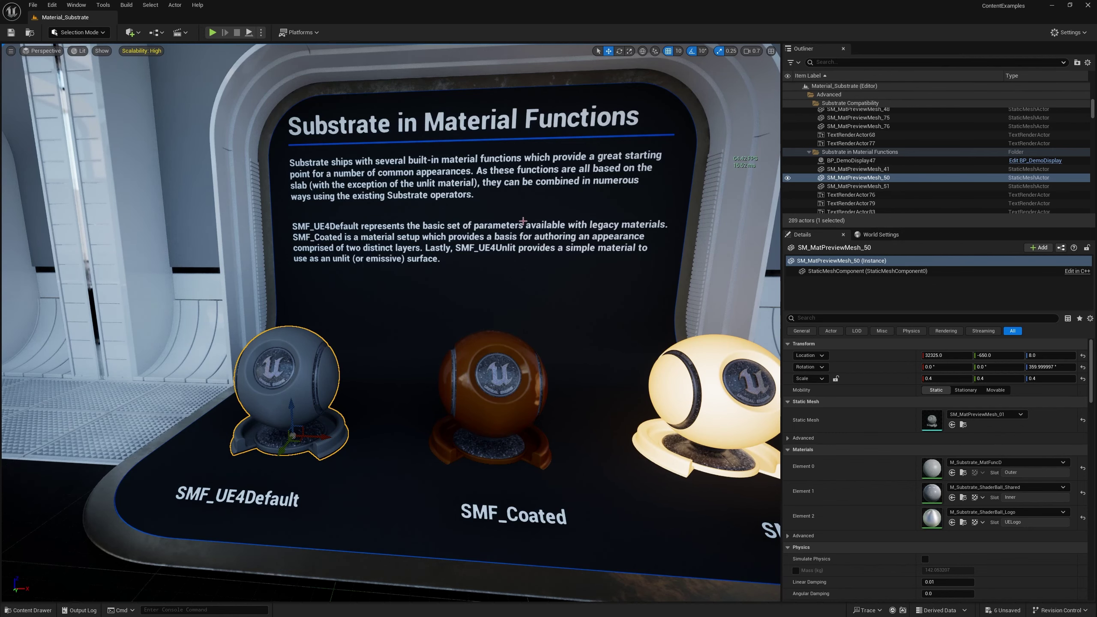
right_click_drag(374, 242, 360, 264)
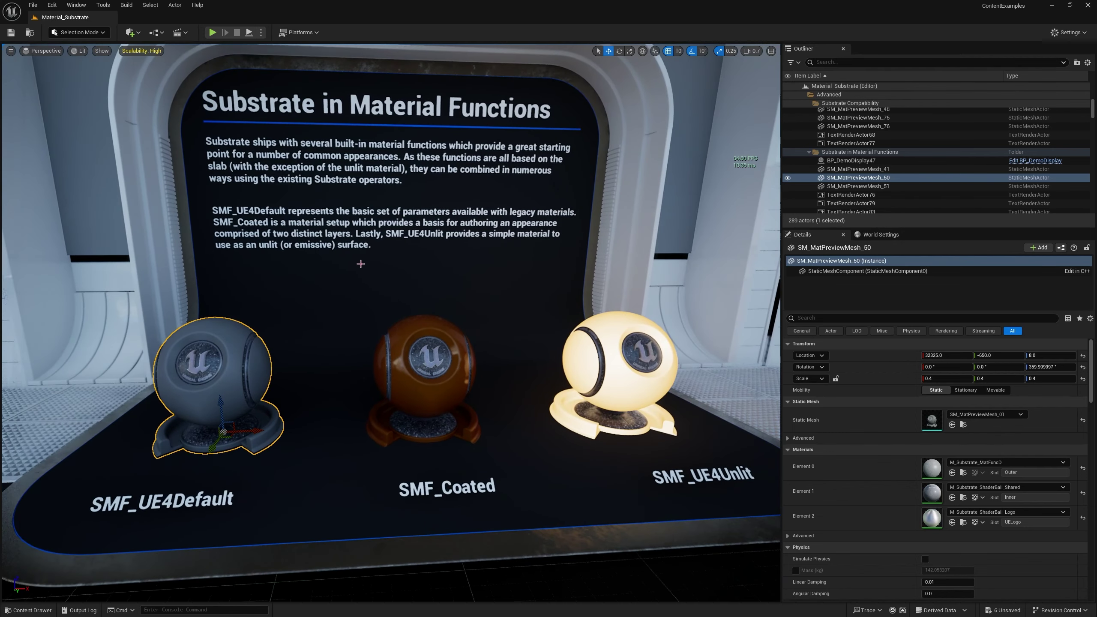
left_click(609, 360)
Fly back through the hall to survey the row of Substrate displays from the Simple Clear Coat display onward
key("d")
right_click_drag(539, 376, 482, 367)
key("w")
key("s")
key("w")
key("w")
scroll(471, 387, "up", 5)
mouse_move(574, 367)
right_mouse_down()
mouse_move(561, 387)
mouse_move(551, 367)
mouse_move(613, 368)
mouse_move(568, 367)
mouse_move(605, 361)
mouse_move(590, 371)
mouse_move(559, 357)
mouse_move(557, 368)
mouse_move(535, 368)
mouse_move(564, 369)
mouse_move(553, 368)
right_mouse_up()
scroll(572, 365, "up", 4)
scroll(585, 361, "down", 1)
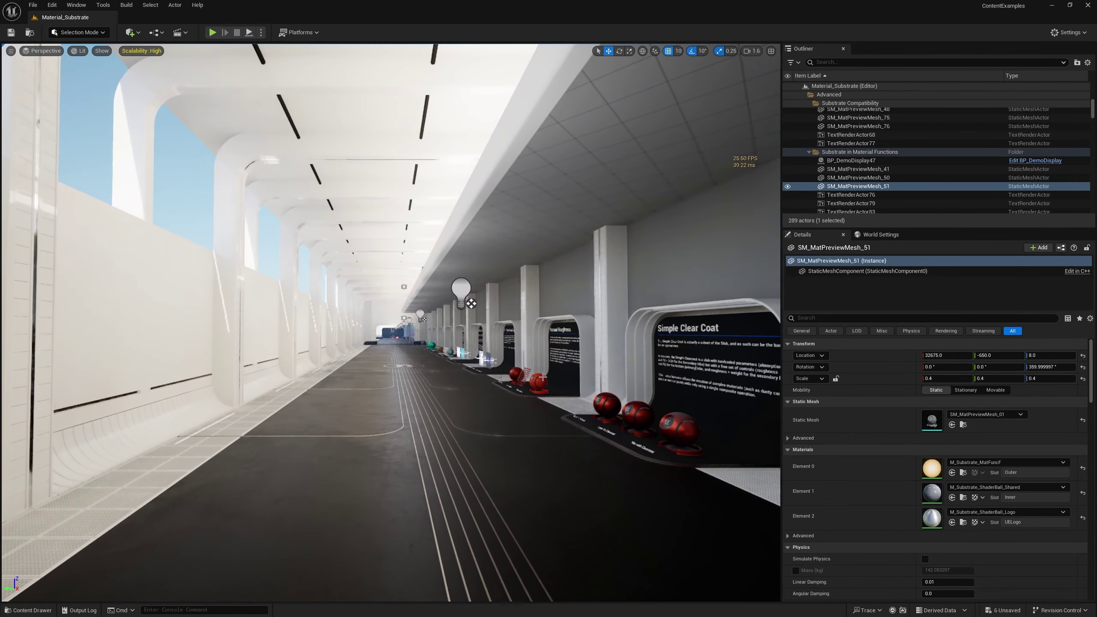